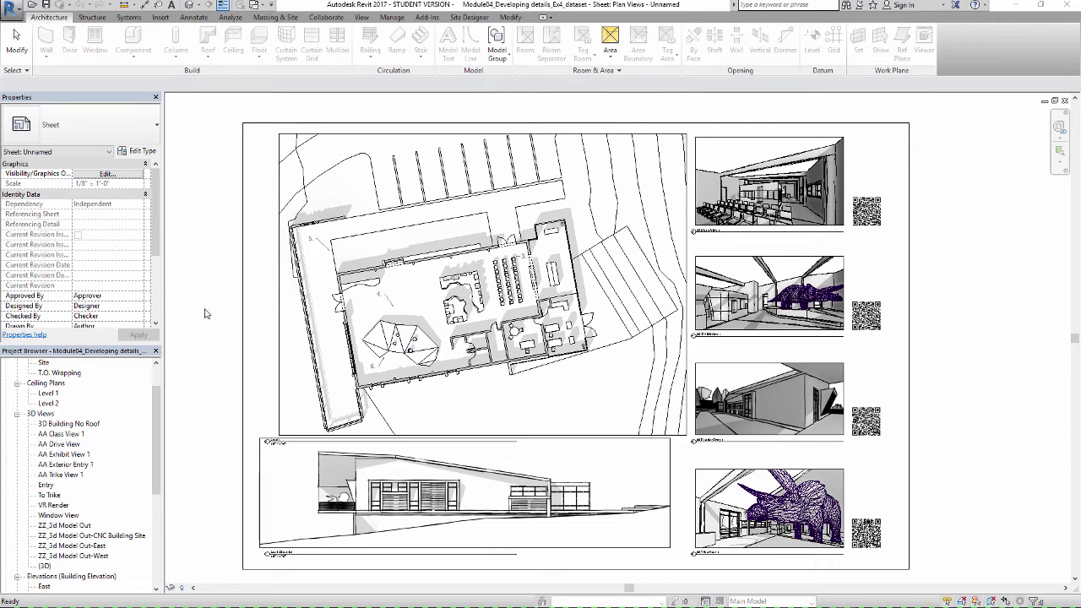
Open the Level 1 floor plan and extend its crop region to the west and south to show more of the site.
{"action": "left_click_drag", "start_coordinate": [155, 428], "coordinate": [156, 409]}
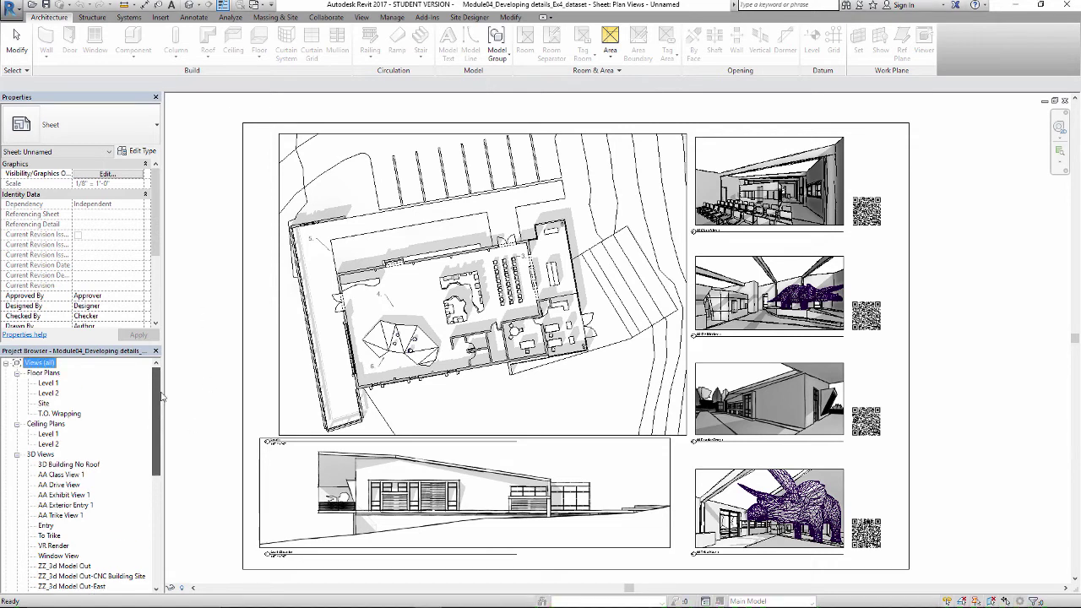
{"action": "double_click", "coordinate": [49, 383]}
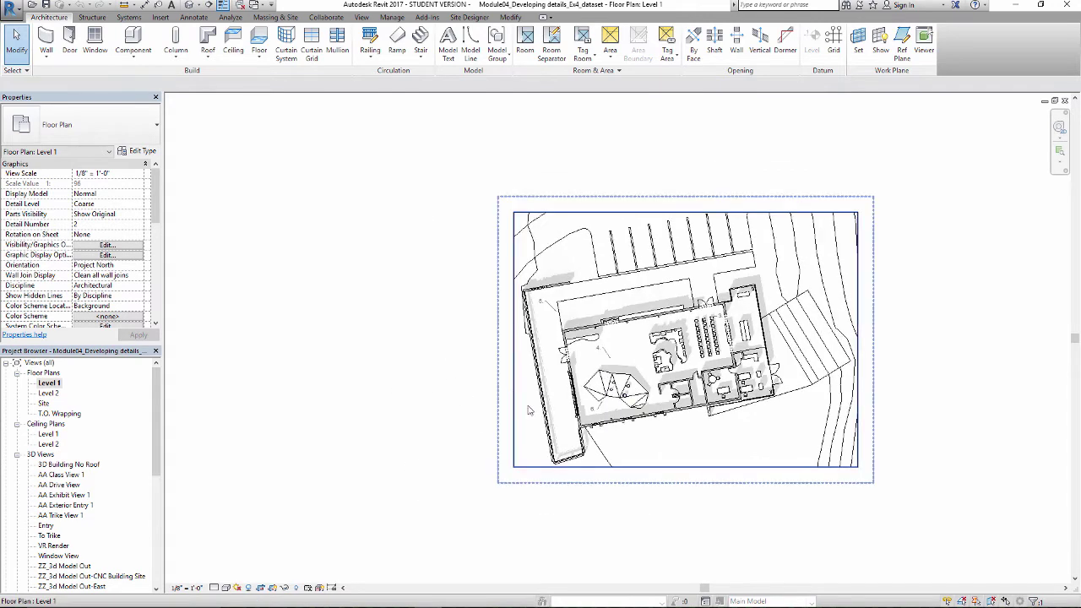
{"action": "left_click", "coordinate": [532, 409]}
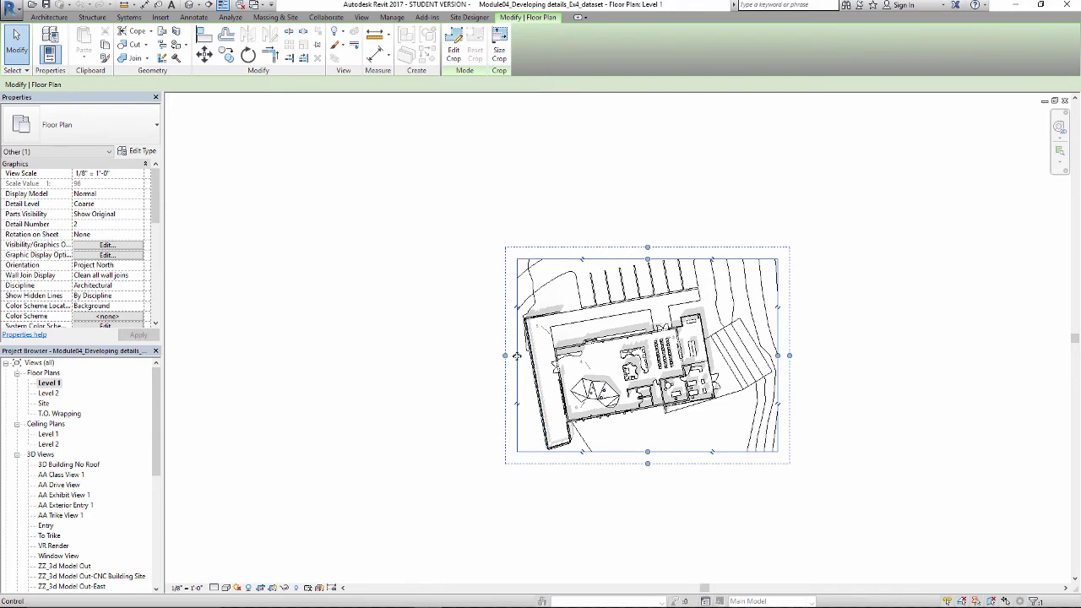
{"action": "left_click_drag", "start_coordinate": [517, 372], "coordinate": [313, 382]}
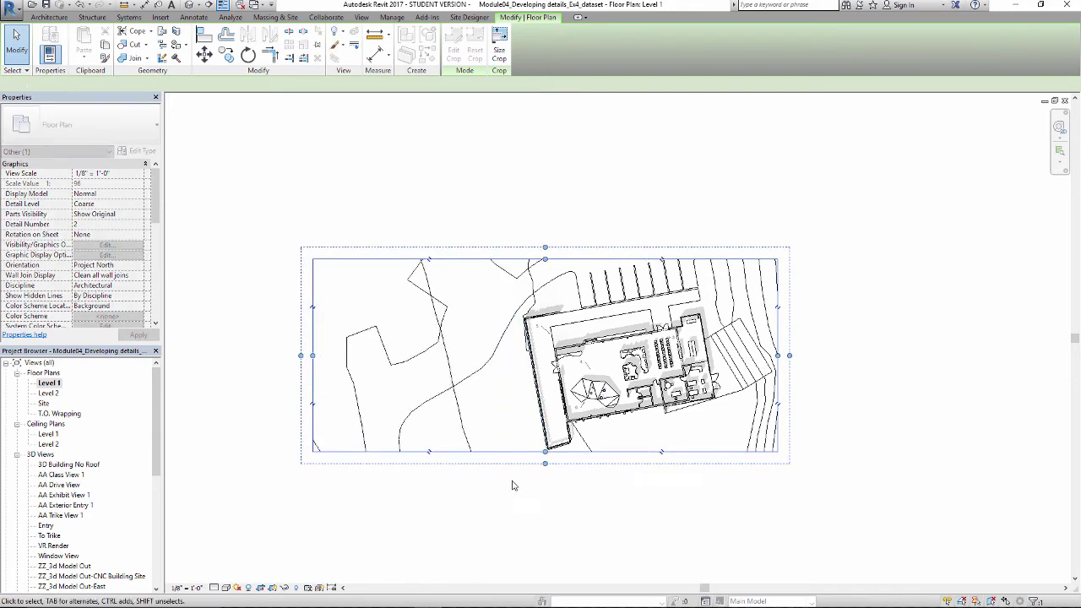
{"action": "left_click_drag", "start_coordinate": [545, 454], "coordinate": [565, 524]}
{"action": "scroll", "coordinate": [666, 499], "scroll_direction": "down", "scroll_amount": 1}
{"action": "scroll", "coordinate": [643, 477], "scroll_direction": "up", "scroll_amount": 1}
{"action": "scroll", "coordinate": [644, 478], "scroll_direction": "up", "scroll_amount": 1}
{"action": "left_click_drag", "start_coordinate": [654, 477], "coordinate": [707, 481]}
{"action": "left_click_drag", "start_coordinate": [521, 472], "coordinate": [533, 459]}
{"action": "left_click_drag", "start_coordinate": [594, 515], "coordinate": [594, 528]}
{"action": "left_click", "coordinate": [629, 495]}
{"action": "left_click_drag", "start_coordinate": [649, 495], "coordinate": [617, 496]}
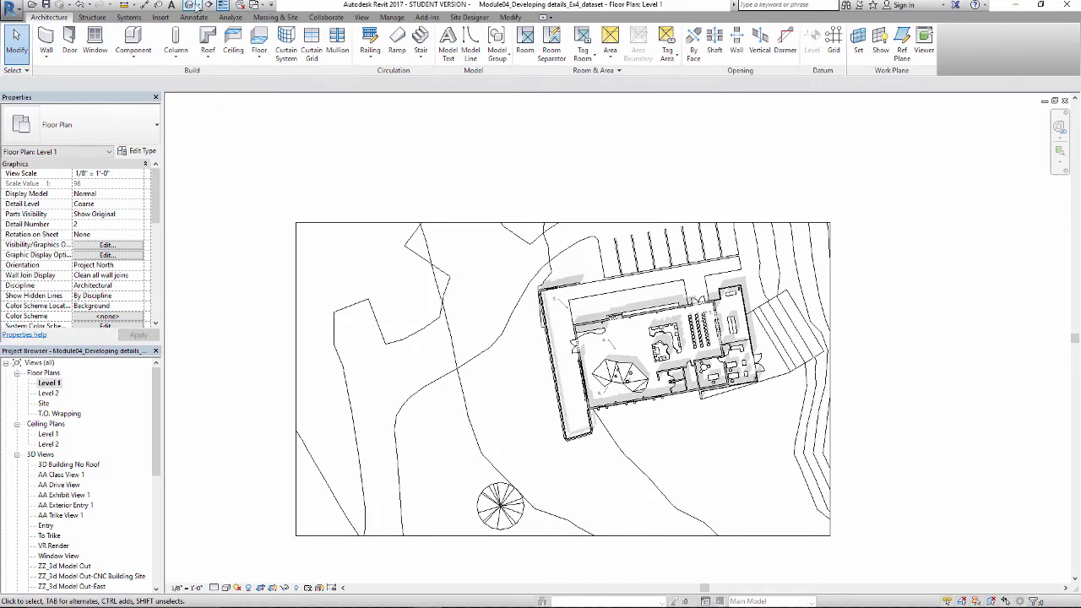
Place a perspective camera southwest of the building, aimed across it at the northeast corner of the site.
{"action": "left_click", "coordinate": [199, 7]}
{"action": "left_click", "coordinate": [207, 17]}
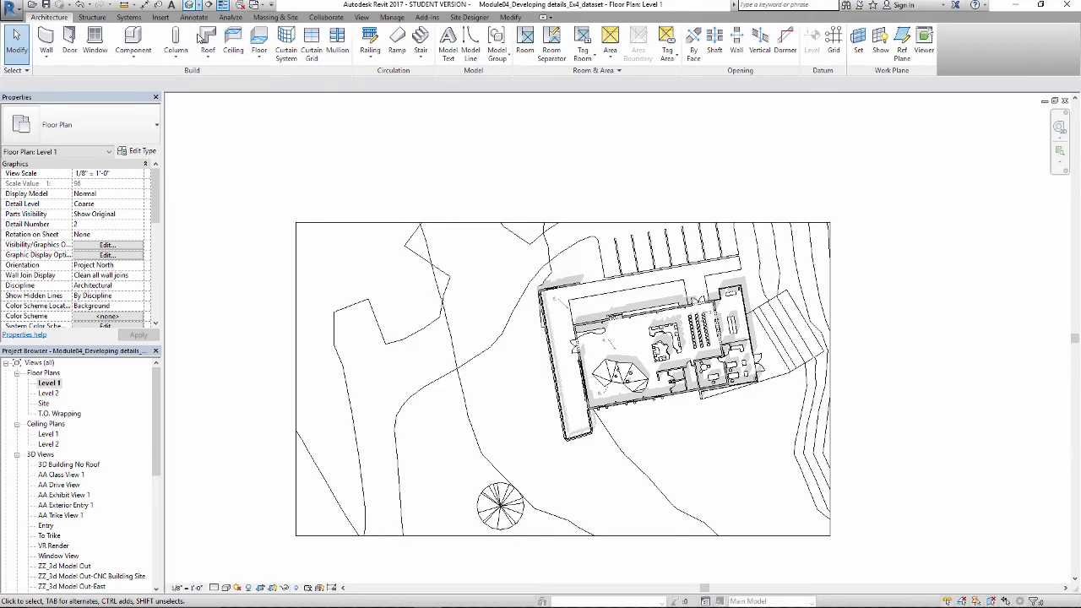
{"action": "left_click", "coordinate": [413, 504]}
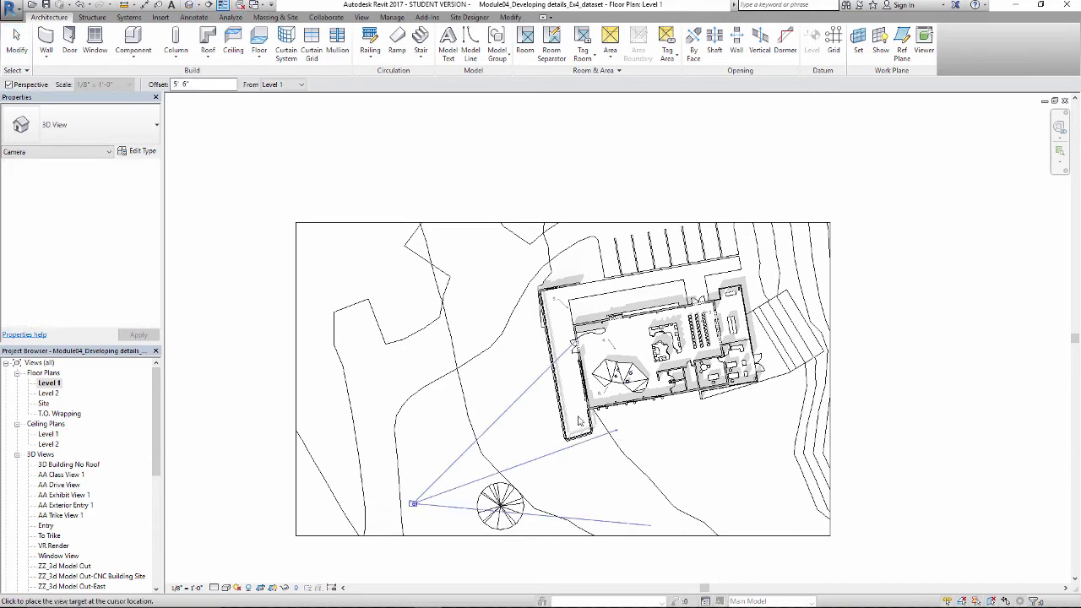
{"action": "left_click", "coordinate": [807, 236]}
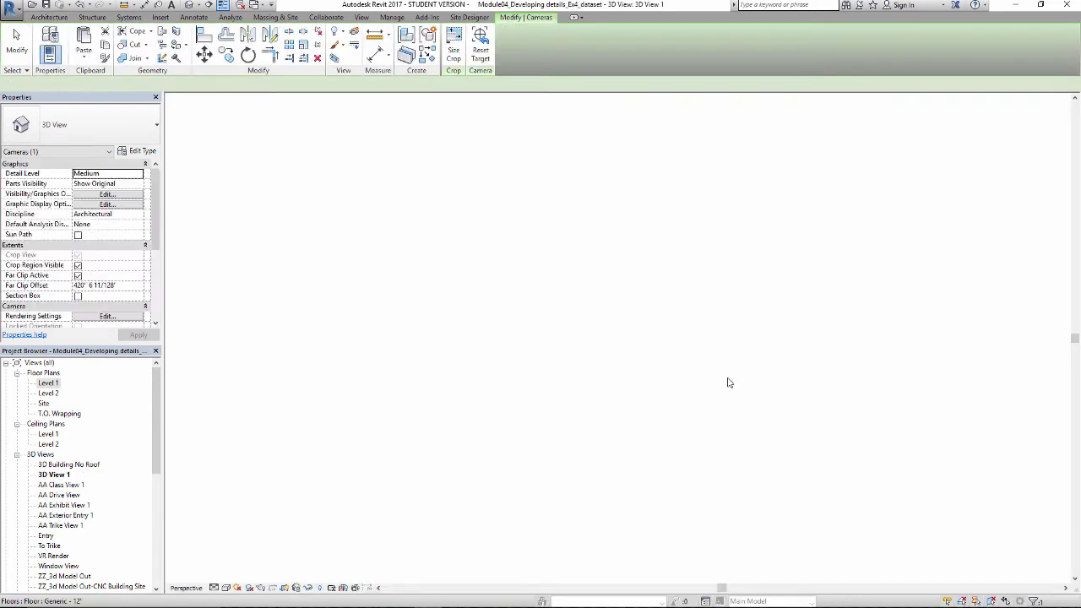
Resize the new perspective view's crop region to frame the whole building with the surrounding trees and ground.
{"action": "scroll", "coordinate": [663, 389], "scroll_direction": "down", "scroll_amount": 3}
{"action": "left_click_drag", "start_coordinate": [466, 352], "coordinate": [359, 355]}
{"action": "left_click_drag", "start_coordinate": [607, 498], "coordinate": [606, 446]}
{"action": "left_click_drag", "start_coordinate": [856, 327], "coordinate": [837, 327]}
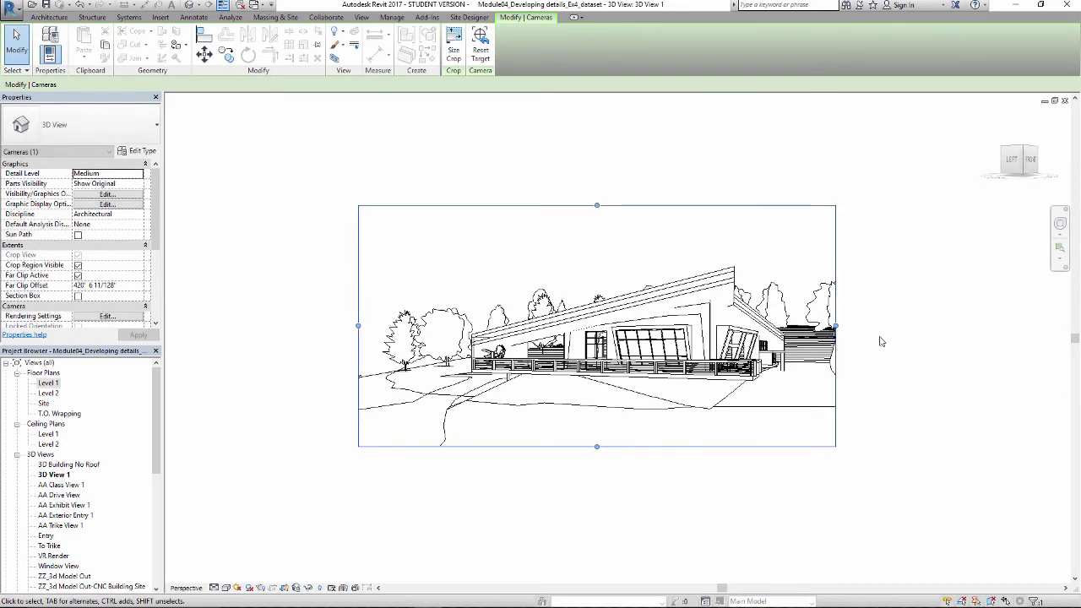
{"action": "left_click_drag", "start_coordinate": [795, 358], "coordinate": [805, 380]}
{"action": "scroll", "coordinate": [807, 381], "scroll_direction": "up", "scroll_amount": 1}
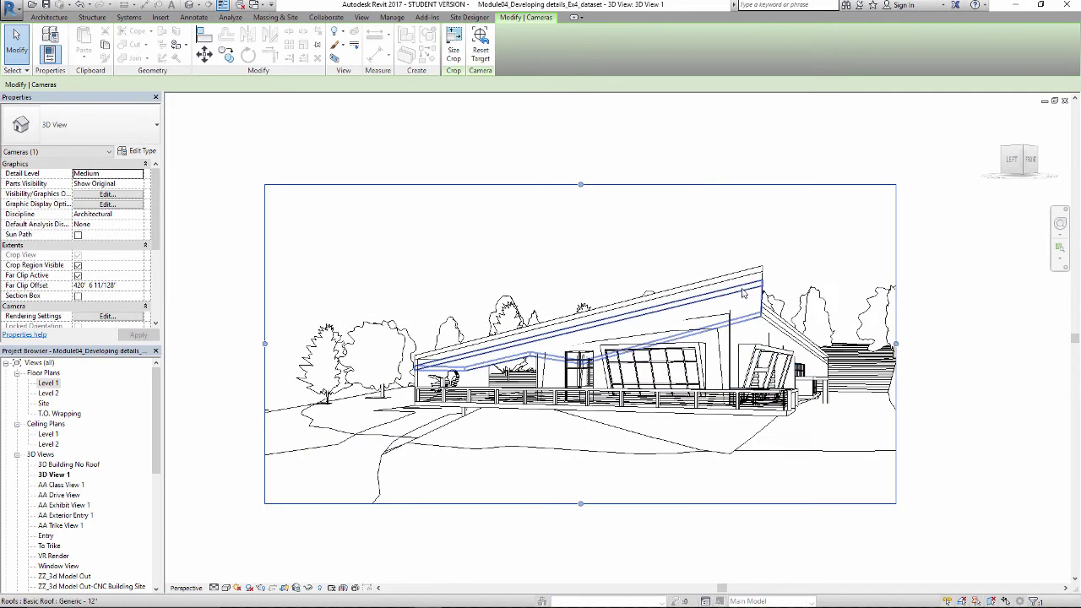
Hide the two Generic - 12" roof elements beneath the main roof in the perspective view.
{"action": "left_click", "coordinate": [744, 293]}
{"action": "right_click", "coordinate": [744, 293]}
{"action": "mouse_move", "coordinate": [811, 328]}
{"action": "left_click", "coordinate": [897, 329]}
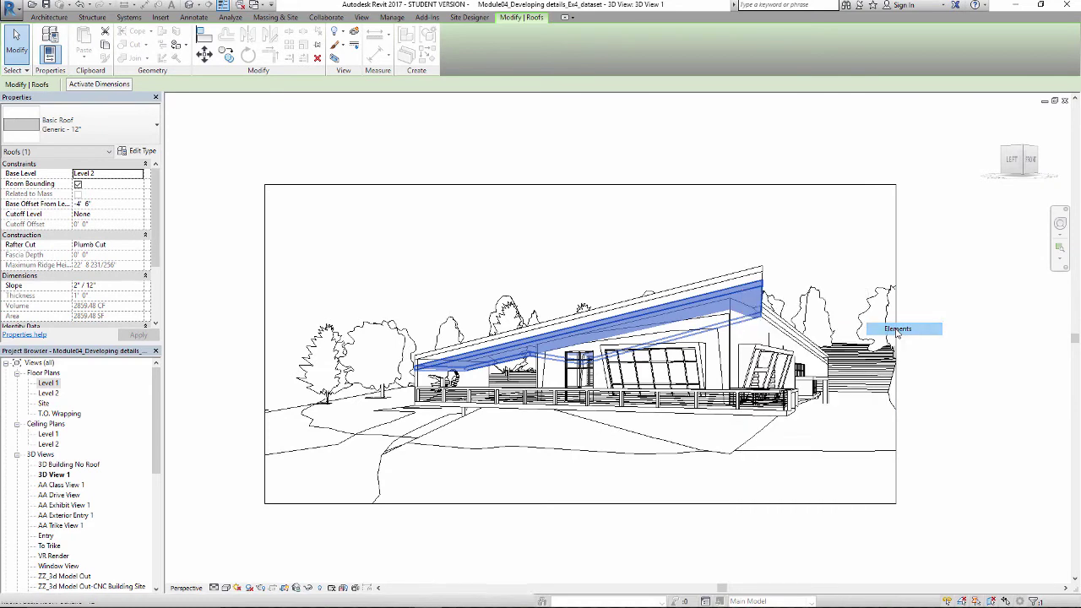
{"action": "left_click", "coordinate": [774, 334]}
{"action": "right_click", "coordinate": [773, 334]}
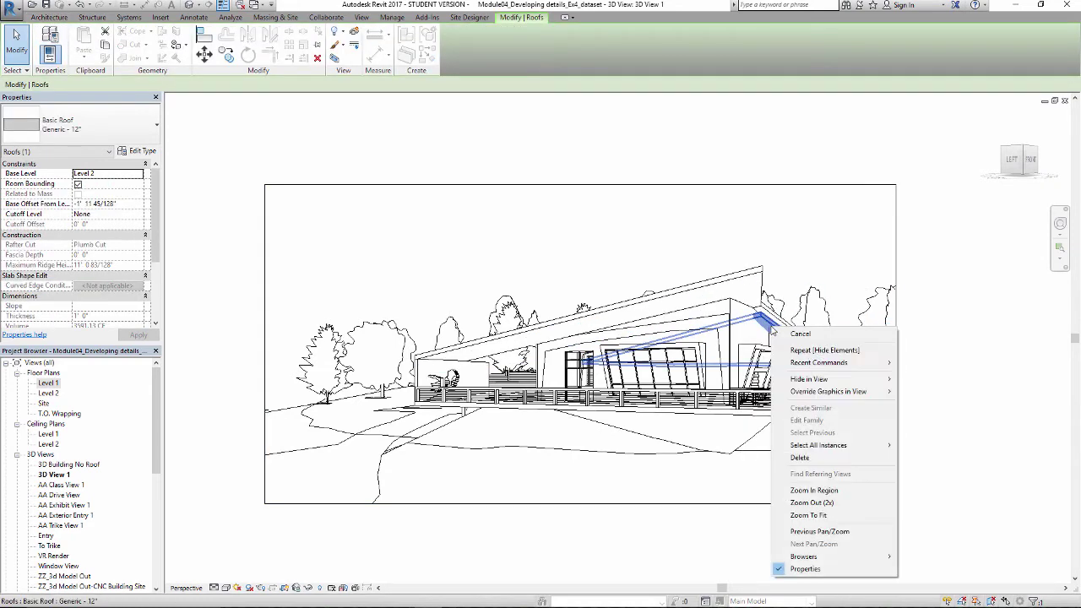
{"action": "mouse_move", "coordinate": [845, 379]}
{"action": "left_click", "coordinate": [926, 379]}
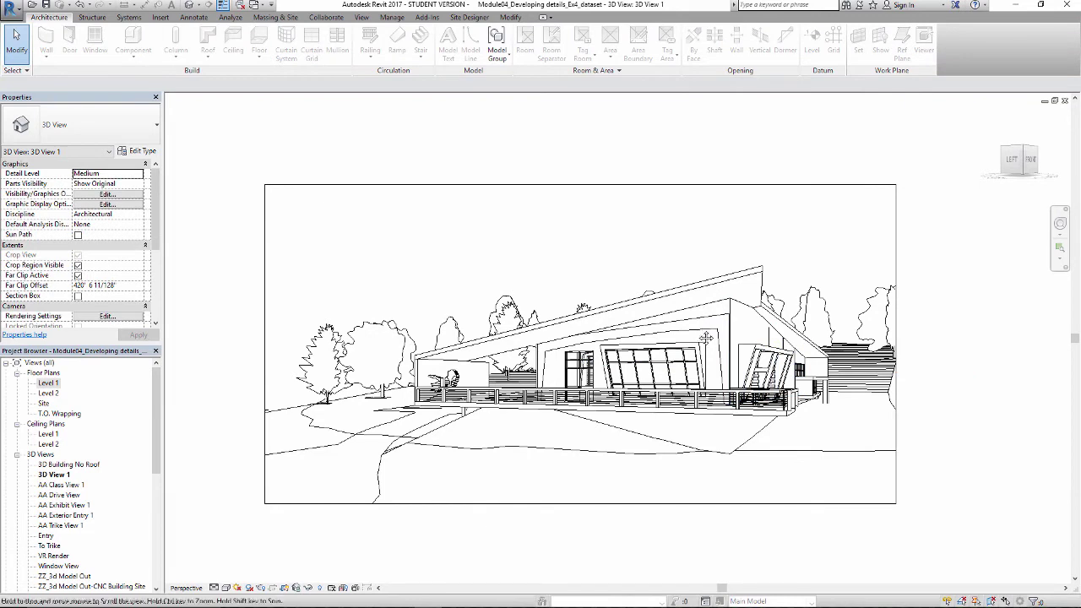
Hide the generic model of repeated structural frames around the building in the perspective view.
{"action": "scroll", "coordinate": [712, 336], "scroll_direction": "up", "scroll_amount": 3}
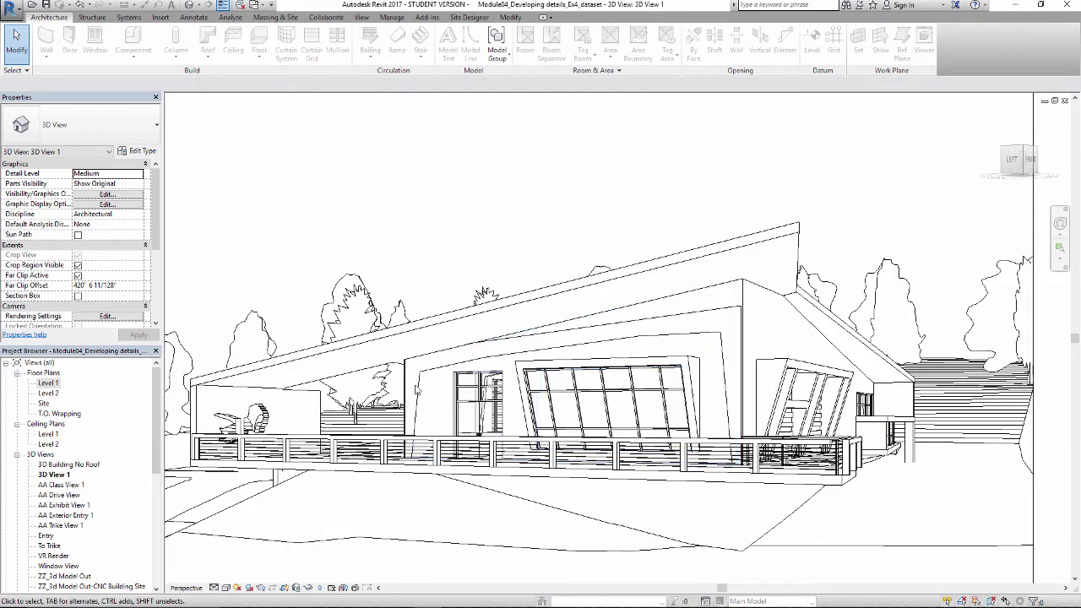
{"action": "scroll", "coordinate": [437, 372], "scroll_direction": "down", "scroll_amount": 4}
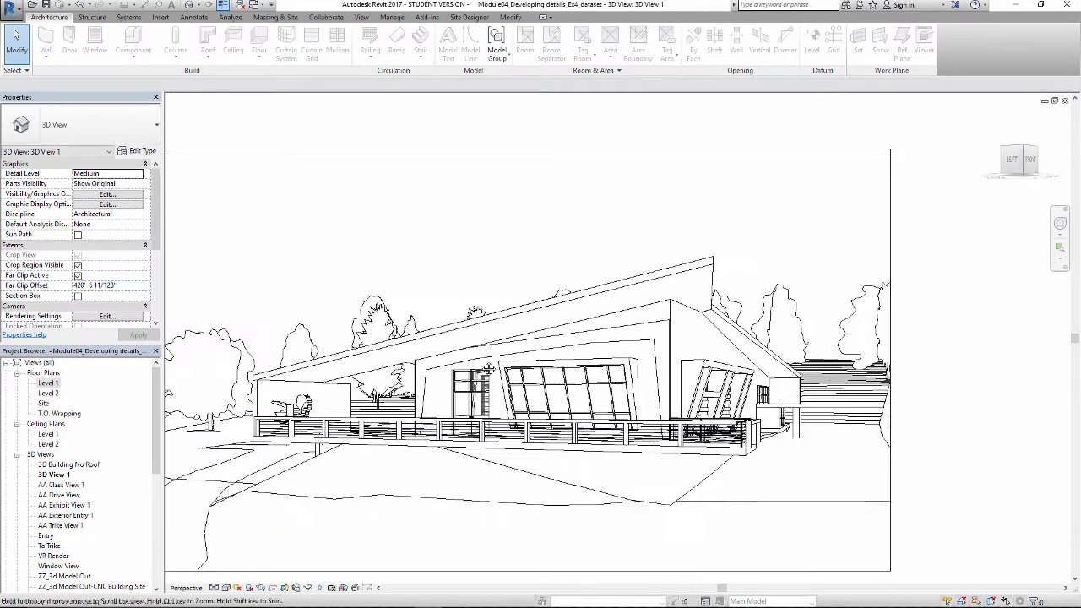
{"action": "left_click", "coordinate": [510, 359]}
{"action": "right_click", "coordinate": [511, 359]}
{"action": "mouse_move", "coordinate": [559, 409]}
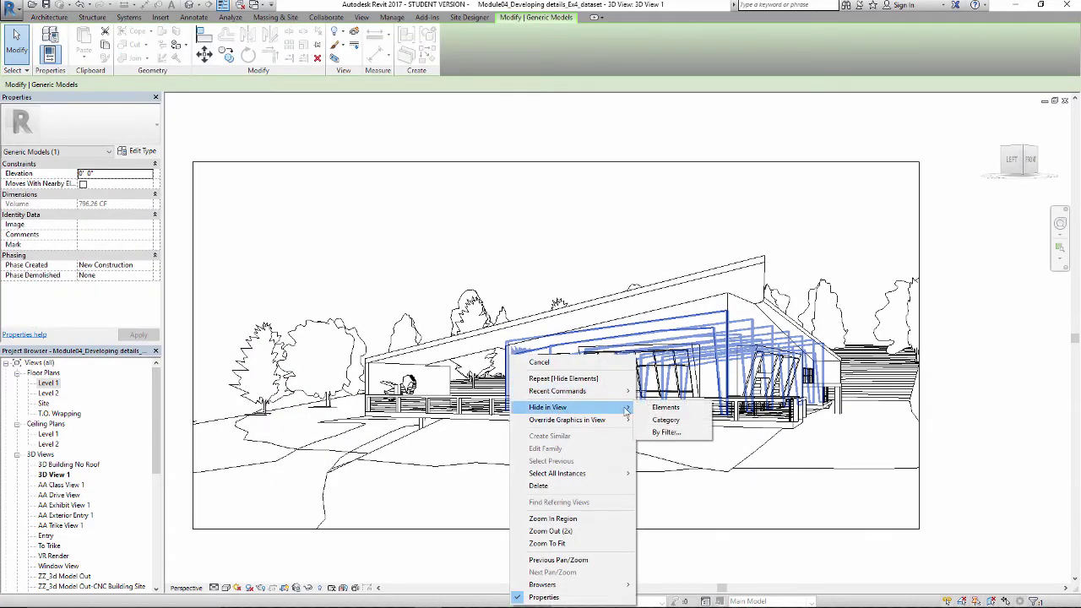
{"action": "left_click", "coordinate": [656, 412]}
{"action": "scroll", "coordinate": [641, 392], "scroll_direction": "down", "scroll_amount": 1}
{"action": "left_click_drag", "start_coordinate": [580, 407], "coordinate": [627, 404]}
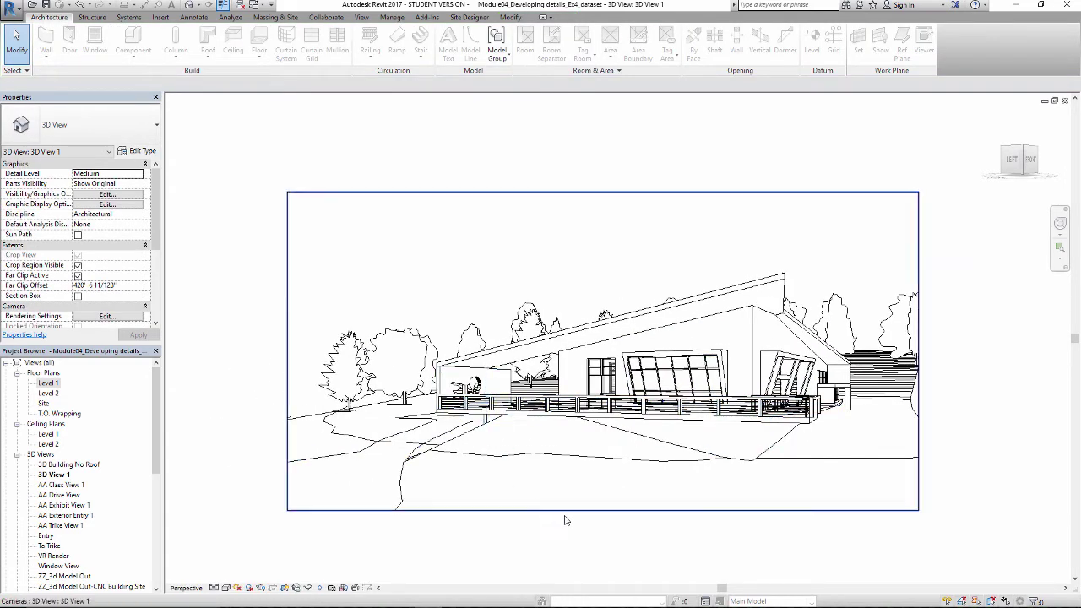
Hide the Generic Models 14 post at the far end of the building in the perspective view.
{"action": "left_click_drag", "start_coordinate": [563, 519], "coordinate": [567, 496]}
{"action": "left_click", "coordinate": [849, 390]}
{"action": "right_click", "coordinate": [849, 390]}
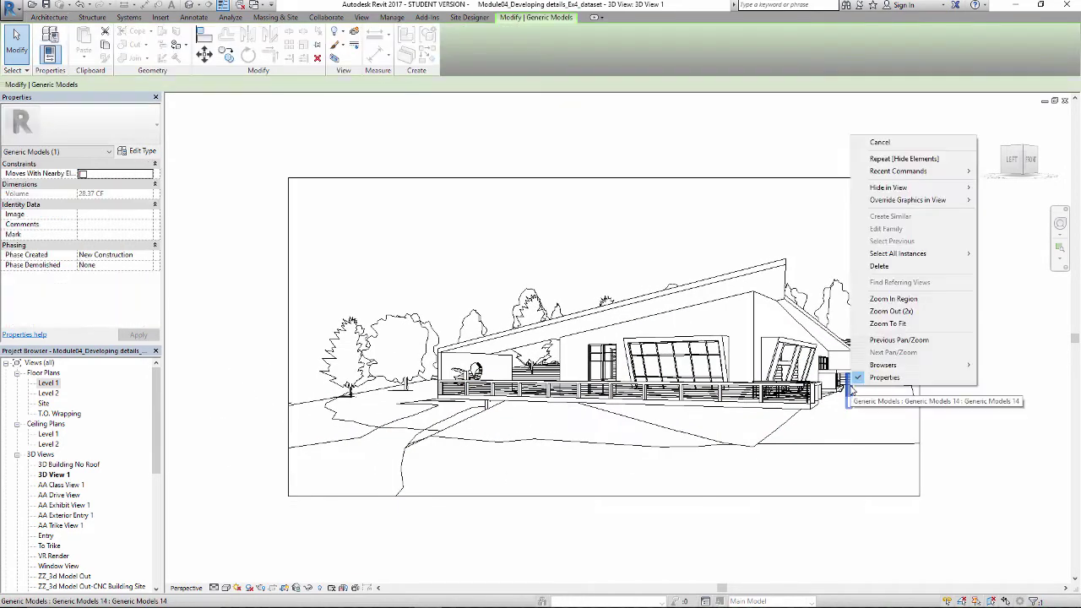
{"action": "mouse_move", "coordinate": [902, 188]}
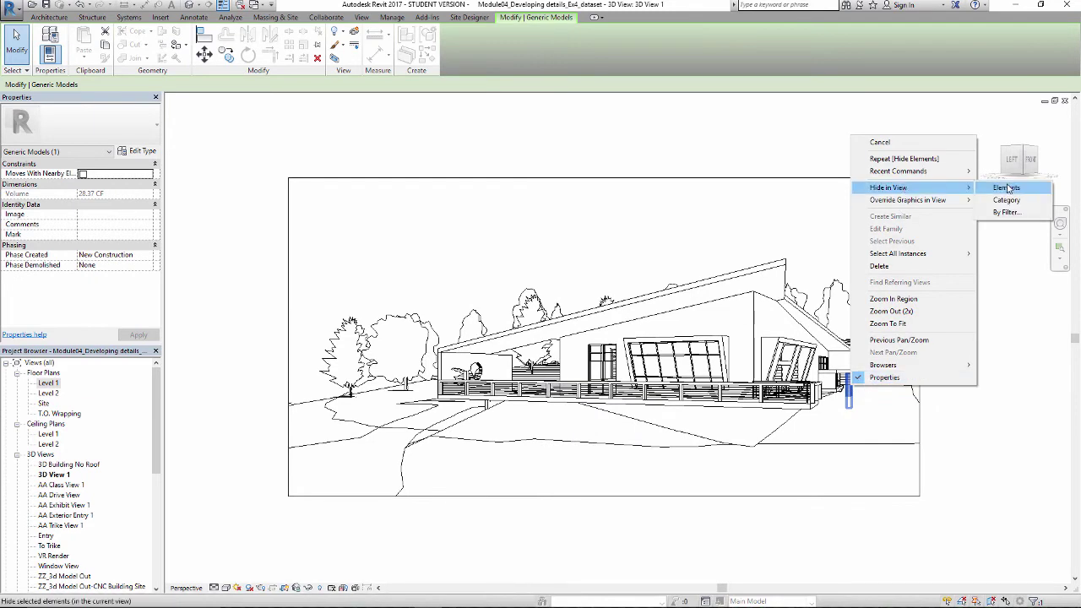
{"action": "left_click", "coordinate": [1004, 187]}
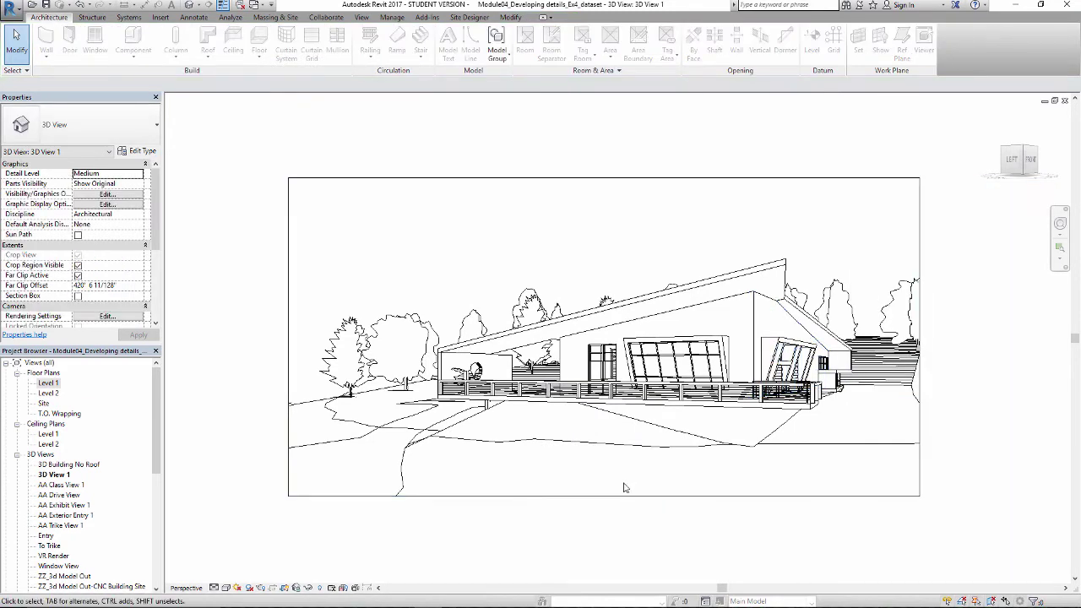
{"action": "left_click_drag", "start_coordinate": [627, 488], "coordinate": [617, 493]}
{"action": "left_click_drag", "start_coordinate": [432, 291], "coordinate": [411, 299]}
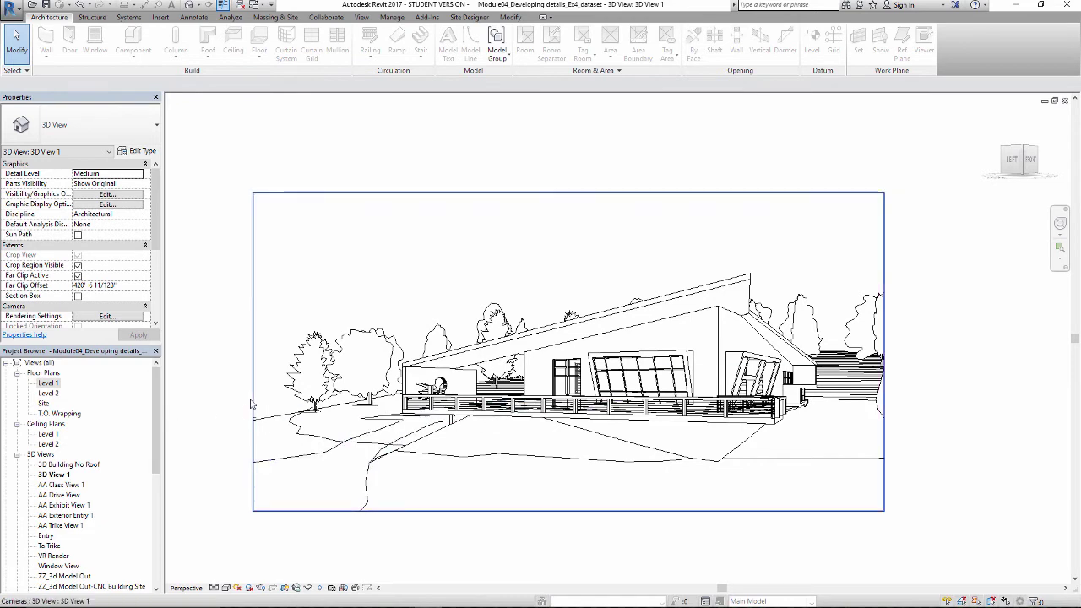
Rename the 3D View 1 camera view as SectionPerspective.
{"action": "right_click", "coordinate": [55, 474]}
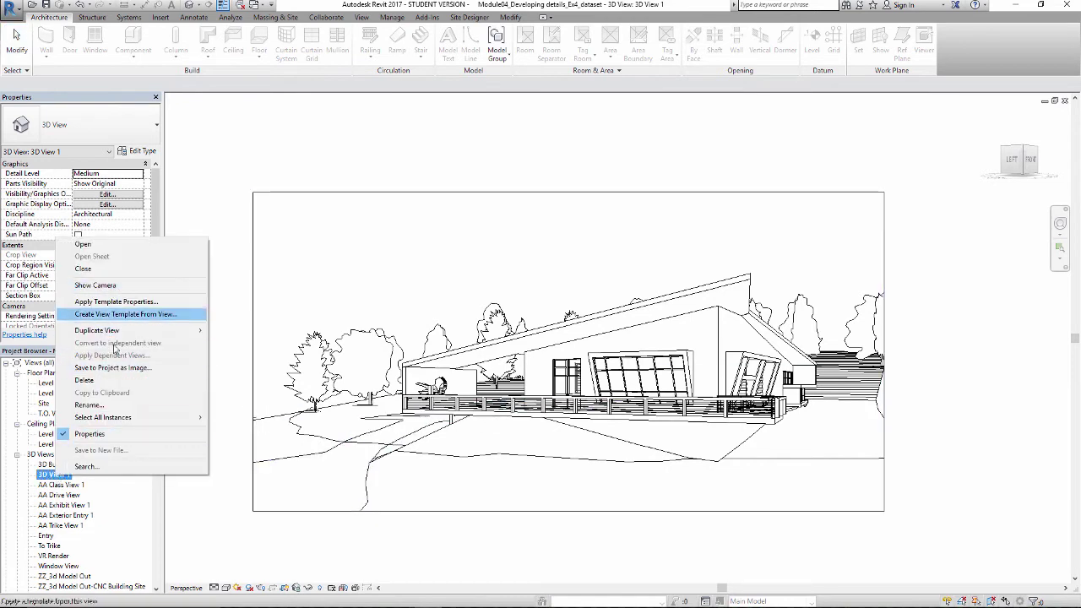
{"action": "left_click", "coordinate": [101, 405]}
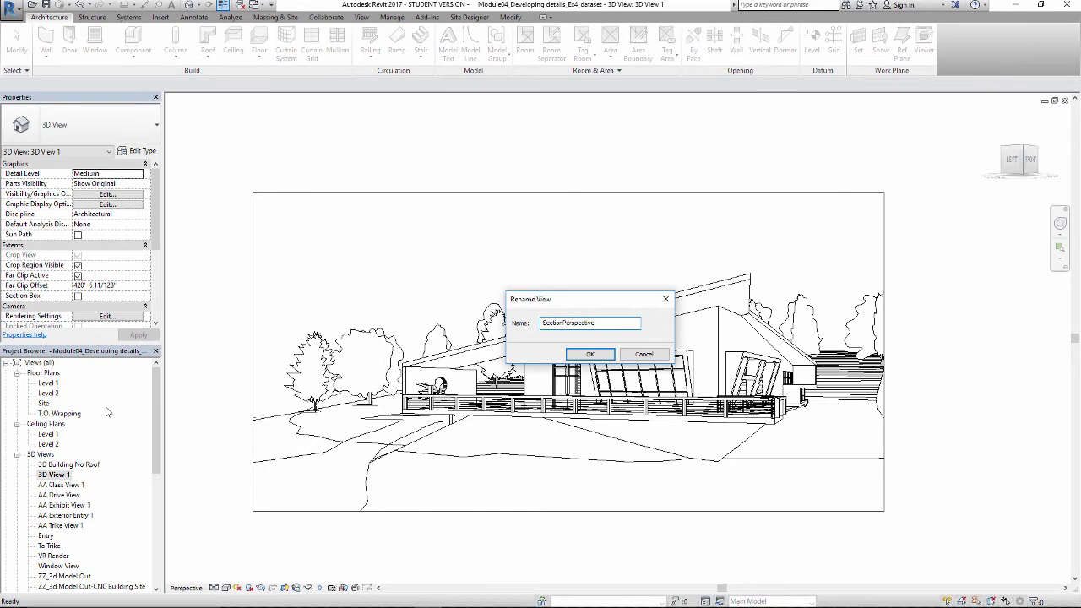
{"action": "key", "text": "Return"}
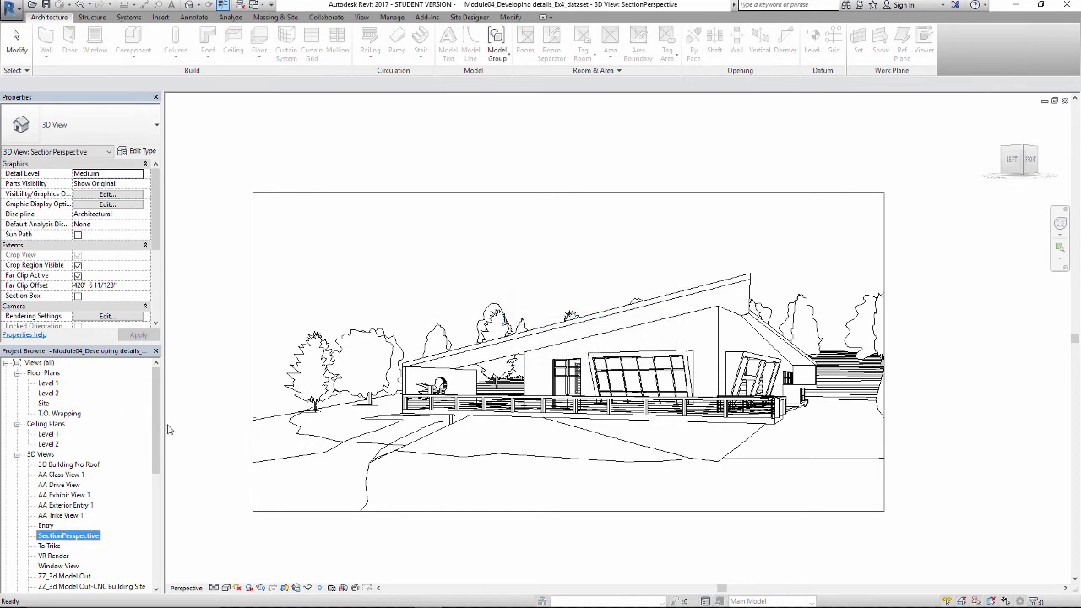
Return to the Level 1 floor plan and show the SectionPerspective view's camera in it.
{"action": "double_click", "coordinate": [48, 383]}
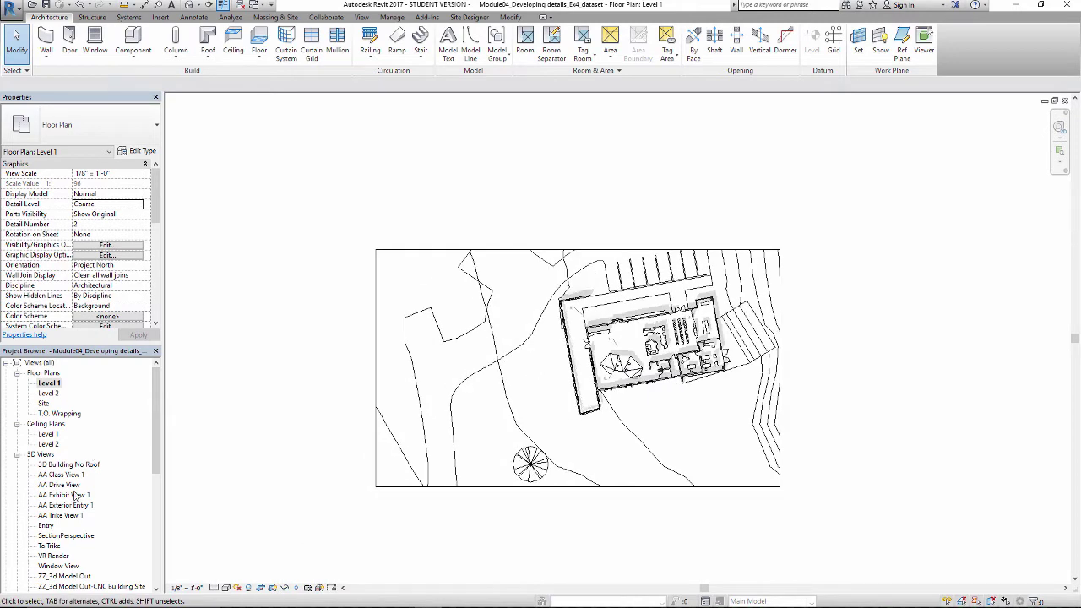
{"action": "scroll", "coordinate": [155, 426], "scroll_direction": "down", "scroll_amount": 2}
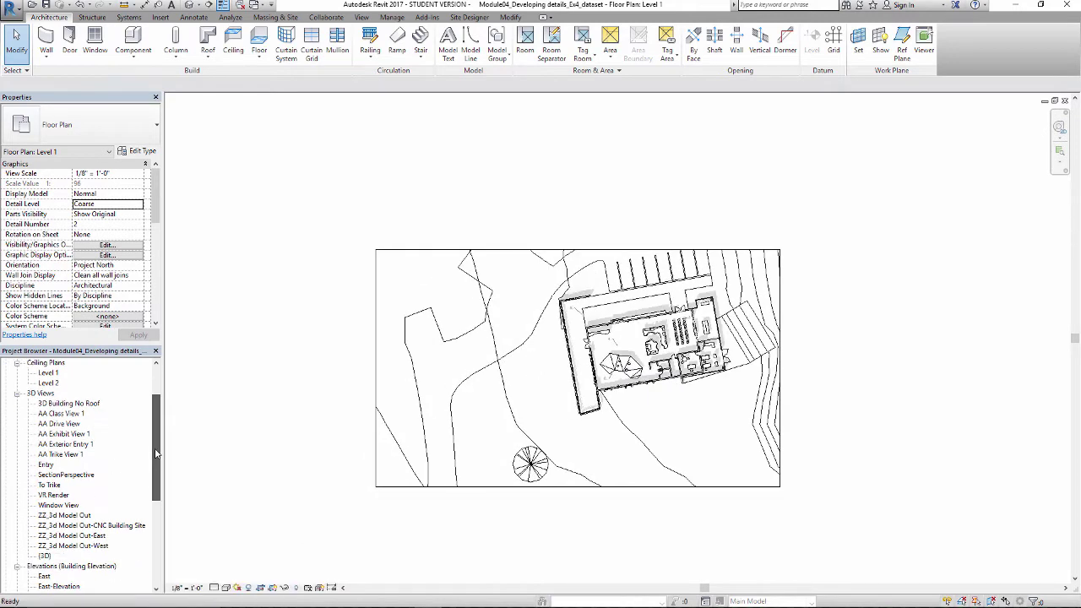
{"action": "right_click", "coordinate": [74, 477]}
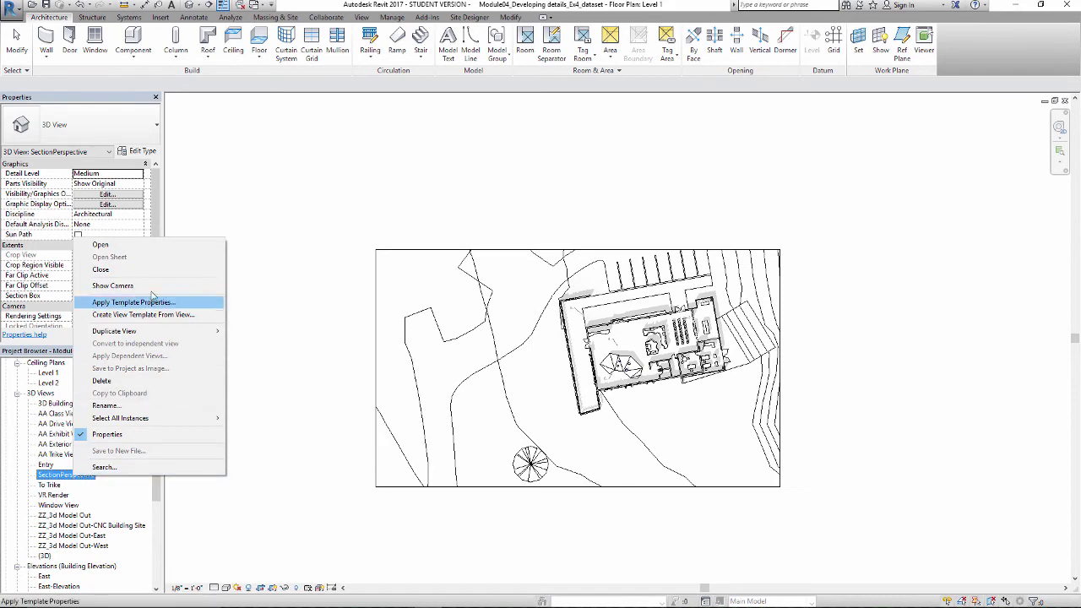
{"action": "left_click", "coordinate": [112, 286]}
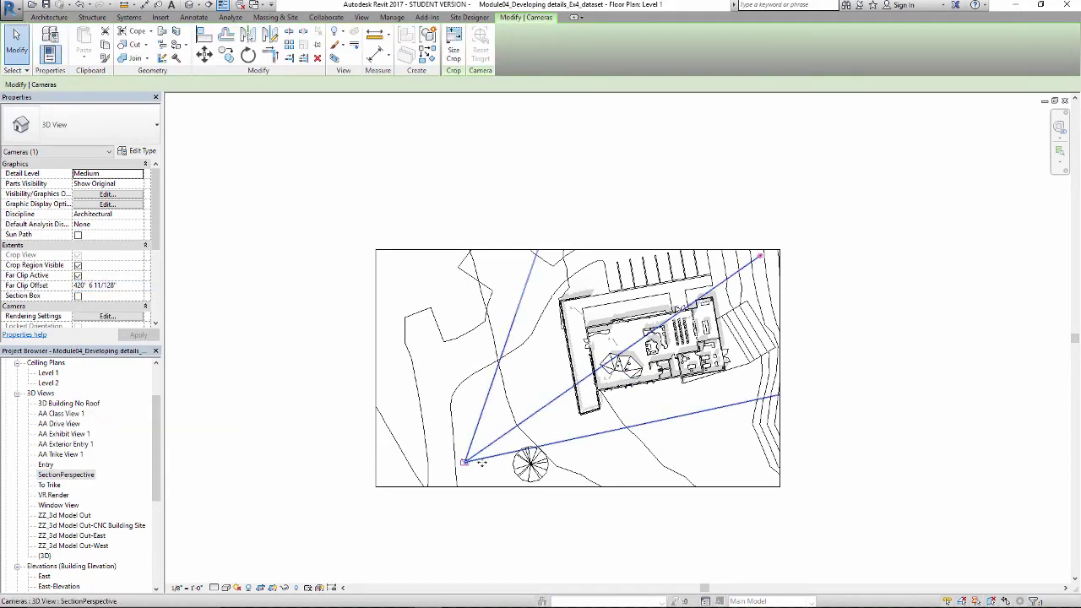
Move the SectionPerspective camera's eye point slightly north while keeping it aimed at the northeast corner of the site.
{"action": "left_click_drag", "start_coordinate": [466, 466], "coordinate": [464, 435]}
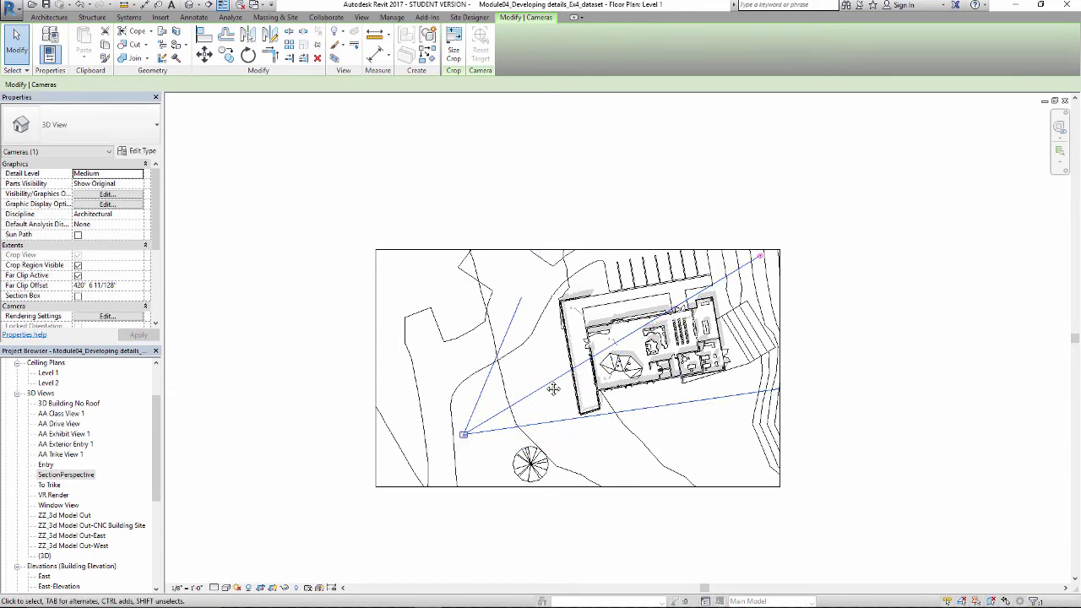
{"action": "left_click_drag", "start_coordinate": [555, 378], "coordinate": [533, 398]}
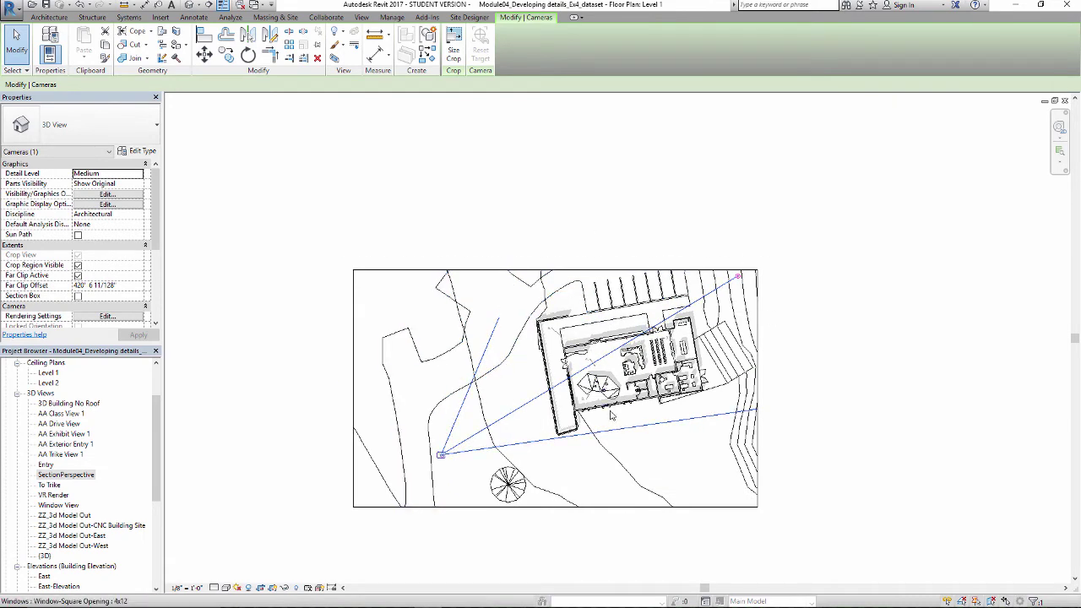
{"action": "left_click_drag", "start_coordinate": [441, 454], "coordinate": [487, 460]}
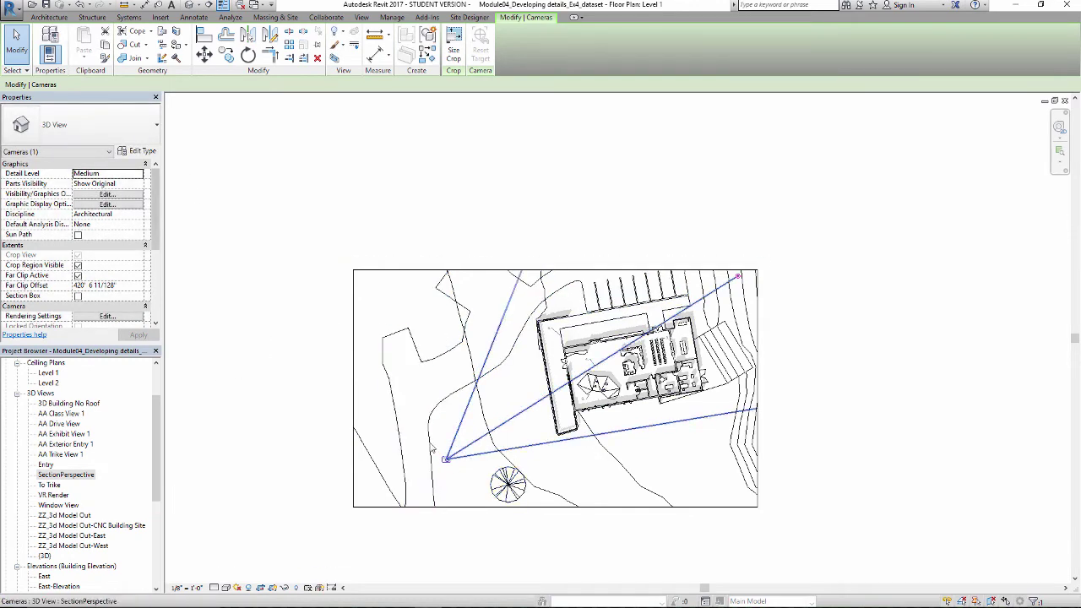
Enable the Section Box option for the SectionPerspective view.
{"action": "left_click_drag", "start_coordinate": [155, 211], "coordinate": [153, 252]}
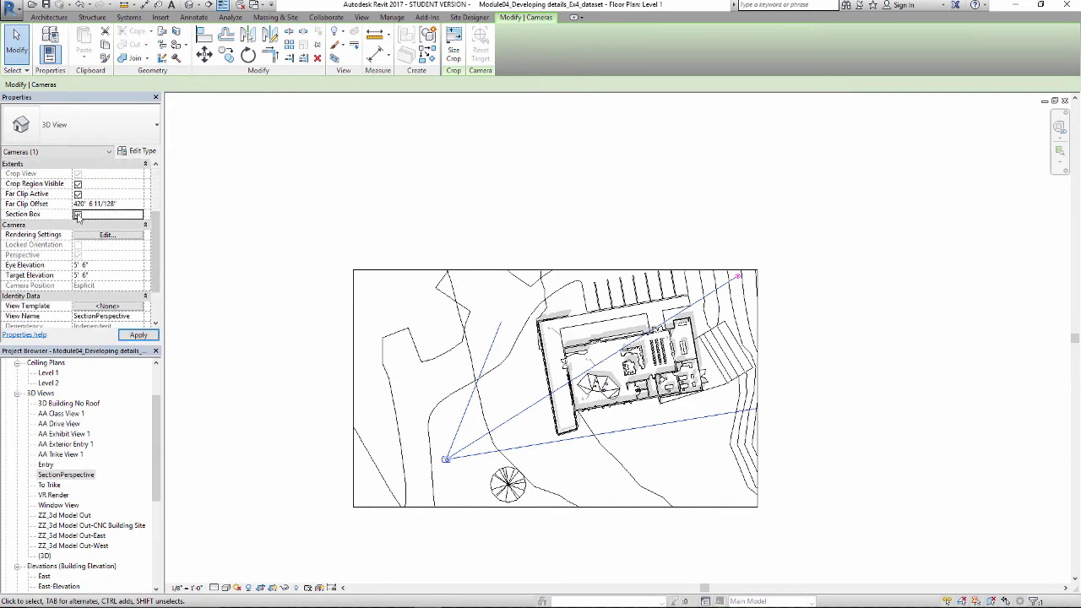
{"action": "left_click", "coordinate": [283, 379]}
{"action": "scroll", "coordinate": [283, 379], "scroll_direction": "down", "scroll_amount": 1}
{"action": "left_click_drag", "start_coordinate": [278, 391], "coordinate": [258, 410]}
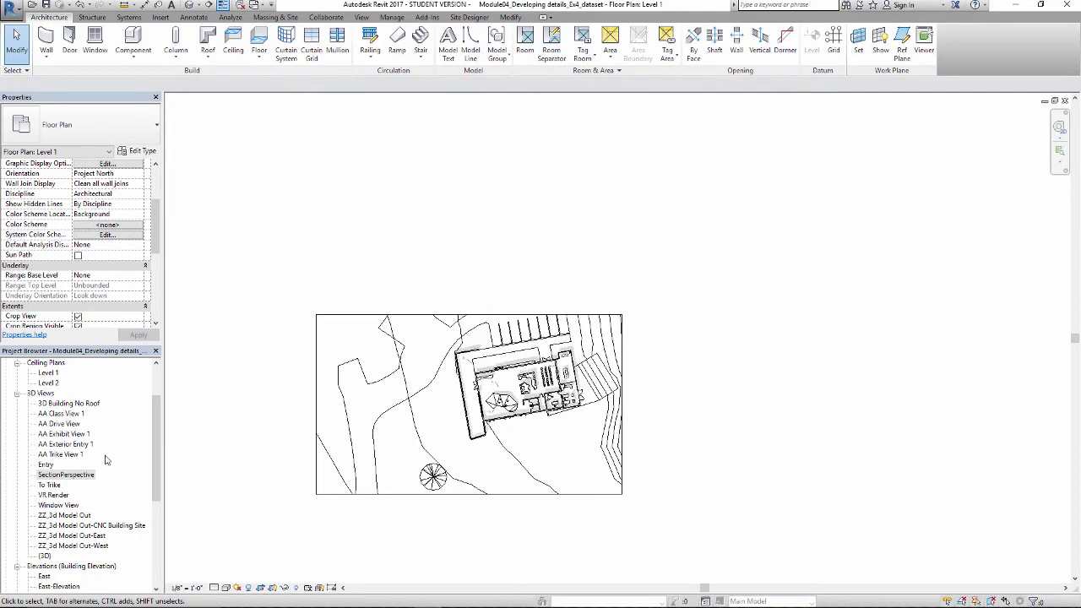
Show the SectionPerspective view's section box in the Level 1 plan and bring its full extents into view.
{"action": "right_click", "coordinate": [63, 479]}
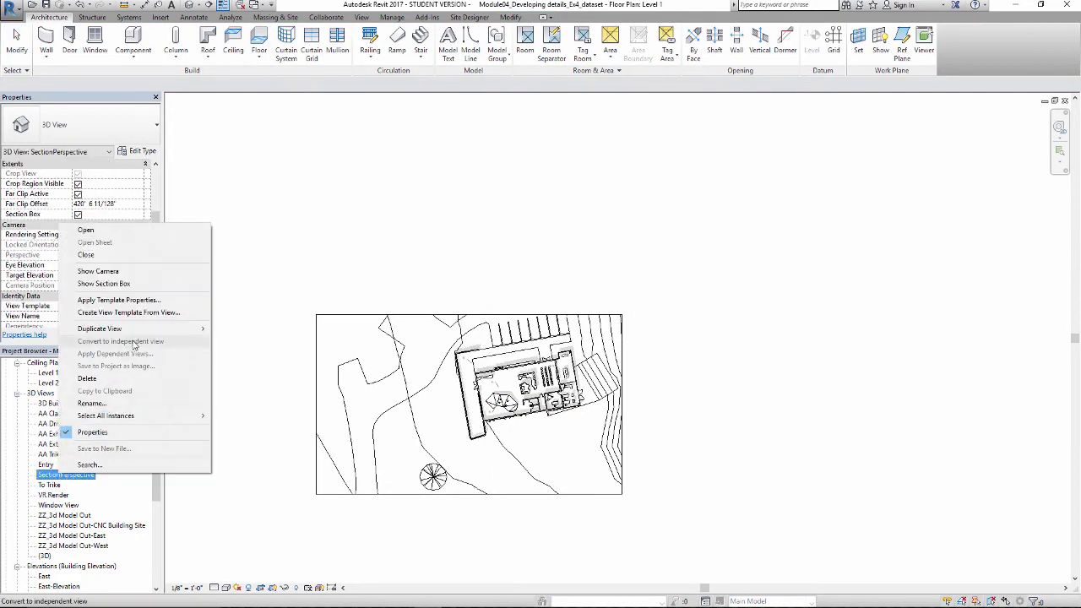
{"action": "left_click", "coordinate": [130, 285]}
{"action": "left_click_drag", "start_coordinate": [368, 223], "coordinate": [494, 252]}
{"action": "scroll", "coordinate": [430, 258], "scroll_direction": "down", "scroll_amount": 2}
{"action": "left_click_drag", "start_coordinate": [430, 261], "coordinate": [418, 377]}
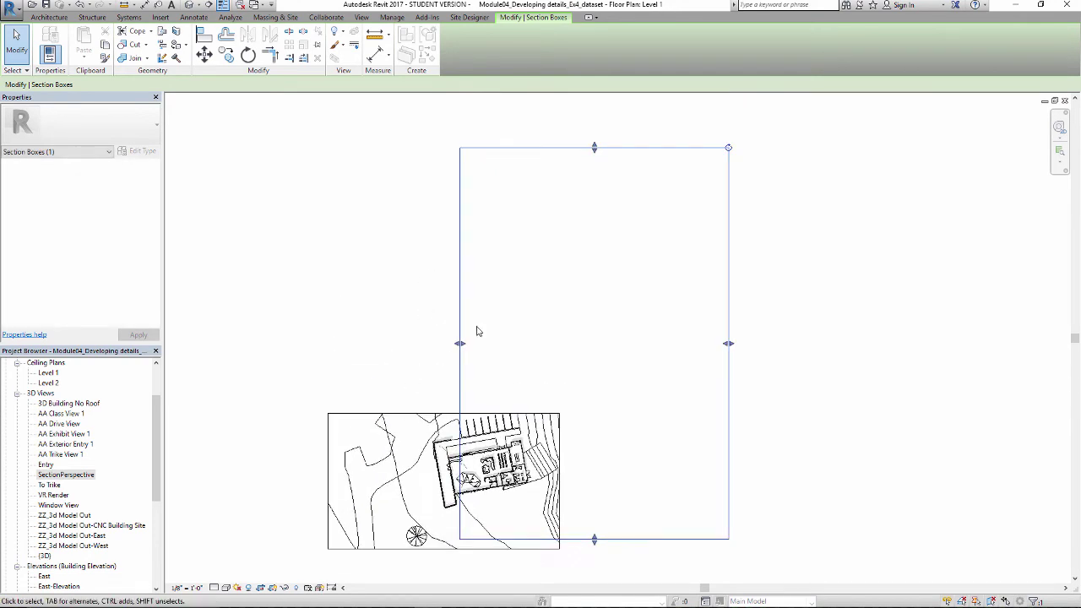
Rotate the SectionPerspective section box counterclockwise in plan until its sides run parallel to the building's walls.
{"action": "left_click_drag", "start_coordinate": [712, 147], "coordinate": [714, 144]}
{"action": "left_click", "coordinate": [712, 147]}
{"action": "left_click", "coordinate": [715, 142]}
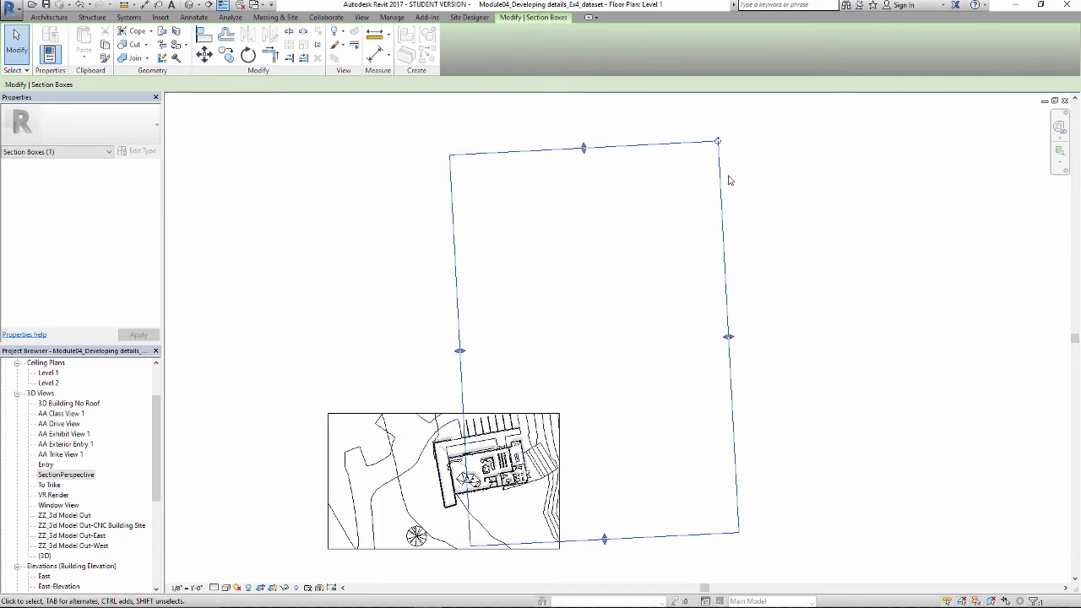
{"action": "left_click", "coordinate": [715, 142]}
{"action": "left_click", "coordinate": [716, 142]}
{"action": "left_click", "coordinate": [718, 141]}
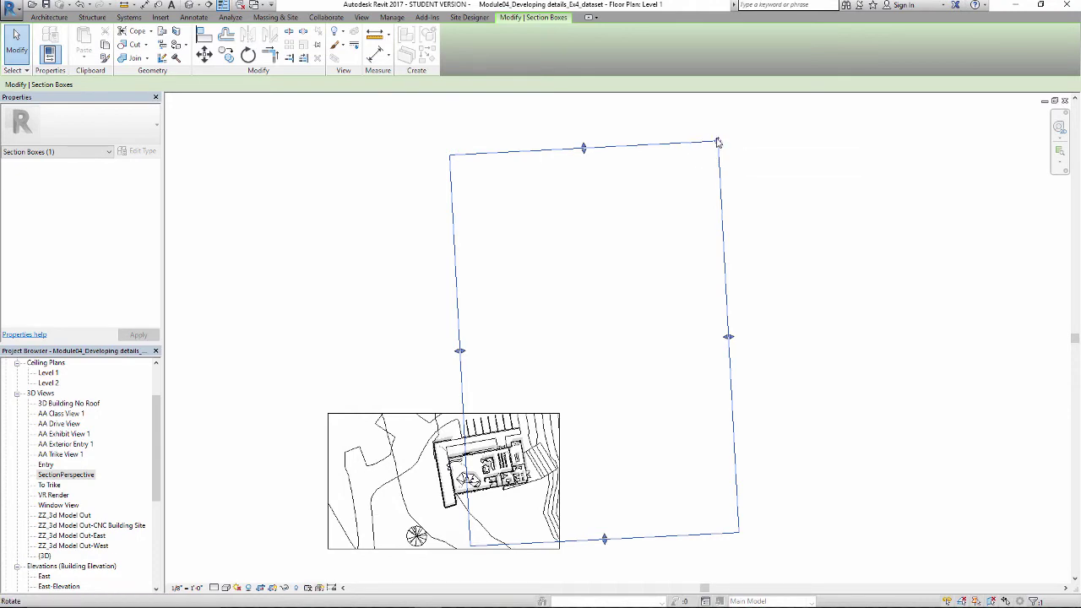
{"action": "left_click", "coordinate": [691, 128]}
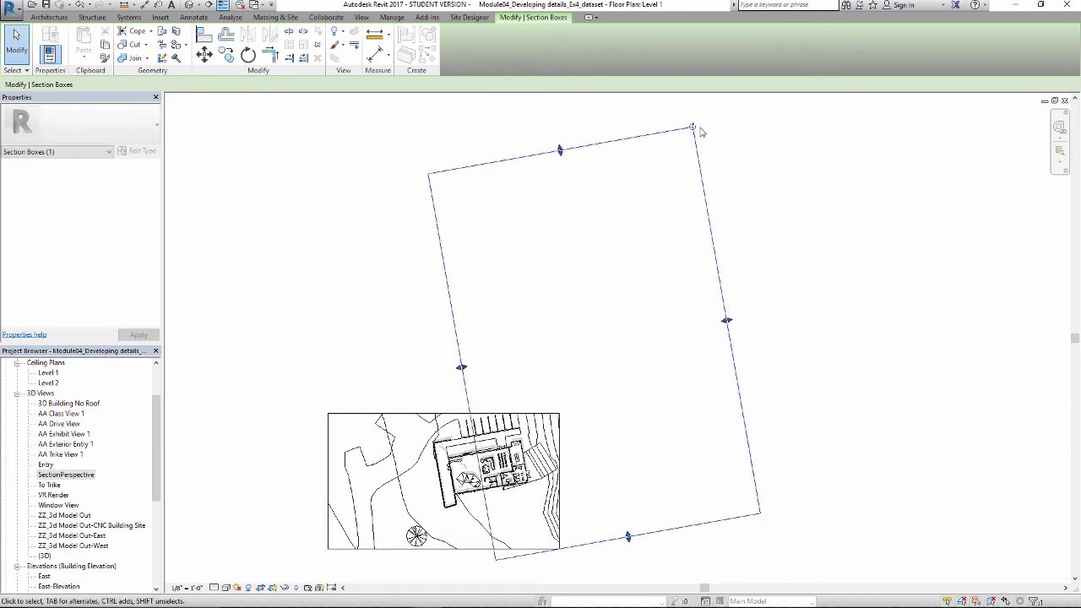
Rotate the section box further counterclockwise with the Rotate tool, and turn it back into line with the building's walls.
{"action": "left_click", "coordinate": [249, 54]}
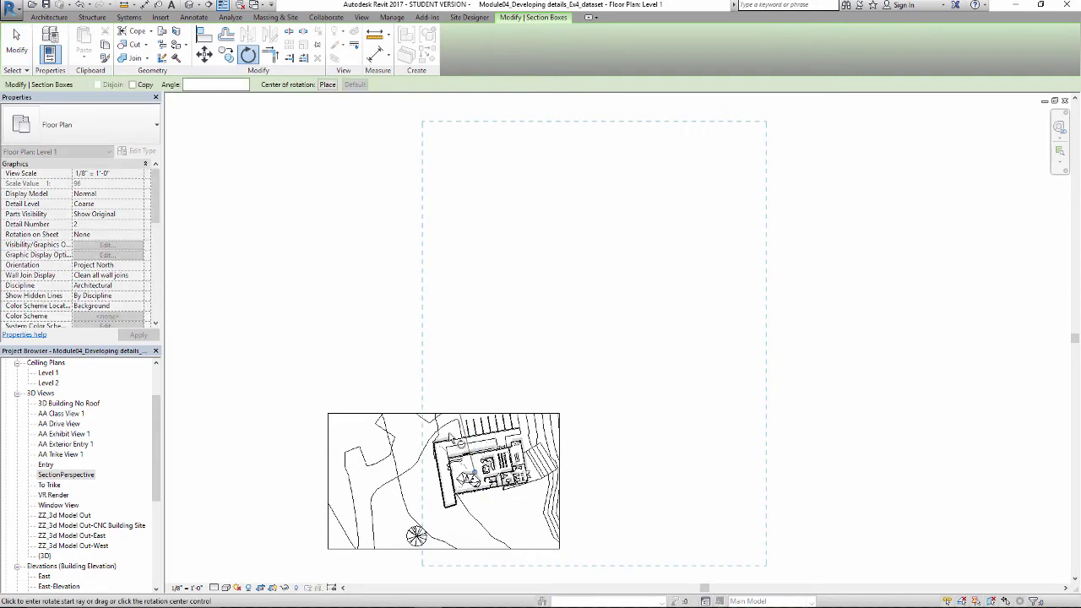
{"action": "left_click", "coordinate": [476, 345]}
{"action": "left_click", "coordinate": [419, 333]}
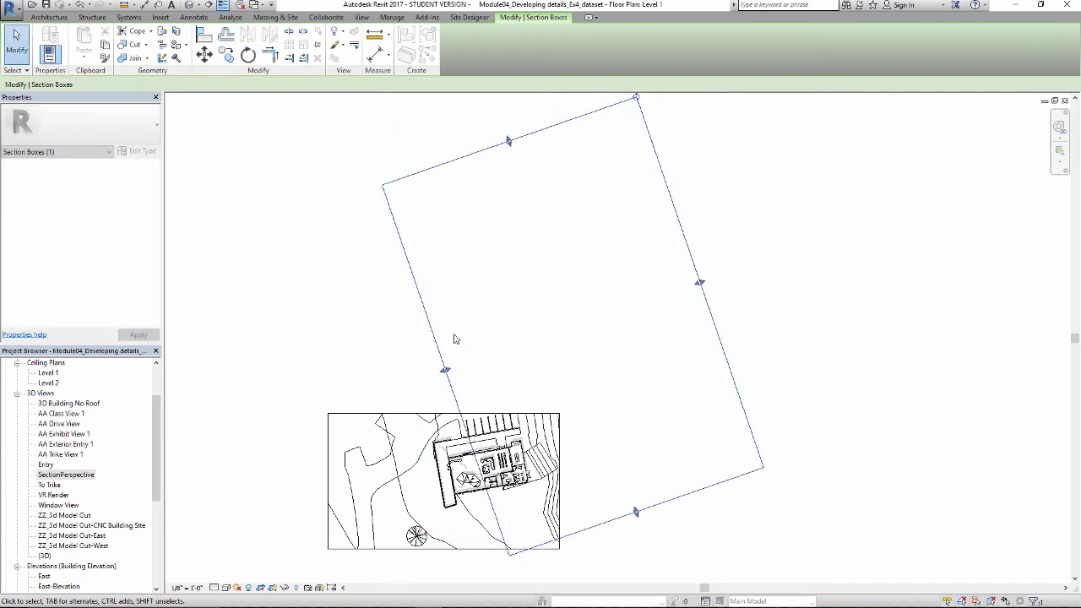
{"action": "left_click_drag", "start_coordinate": [617, 166], "coordinate": [616, 179]}
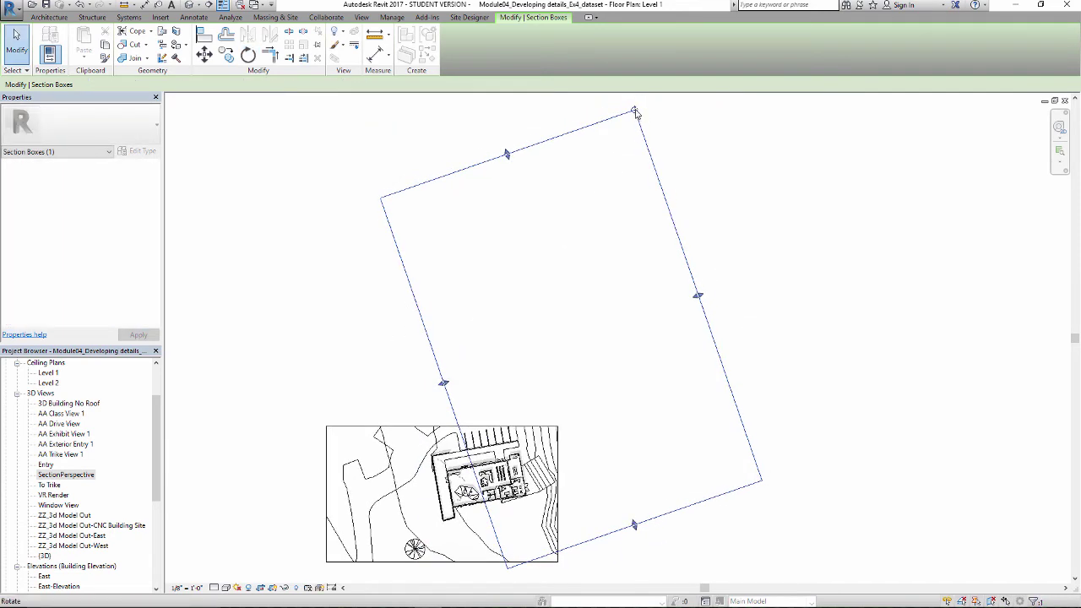
{"action": "left_click_drag", "start_coordinate": [652, 112], "coordinate": [681, 128]}
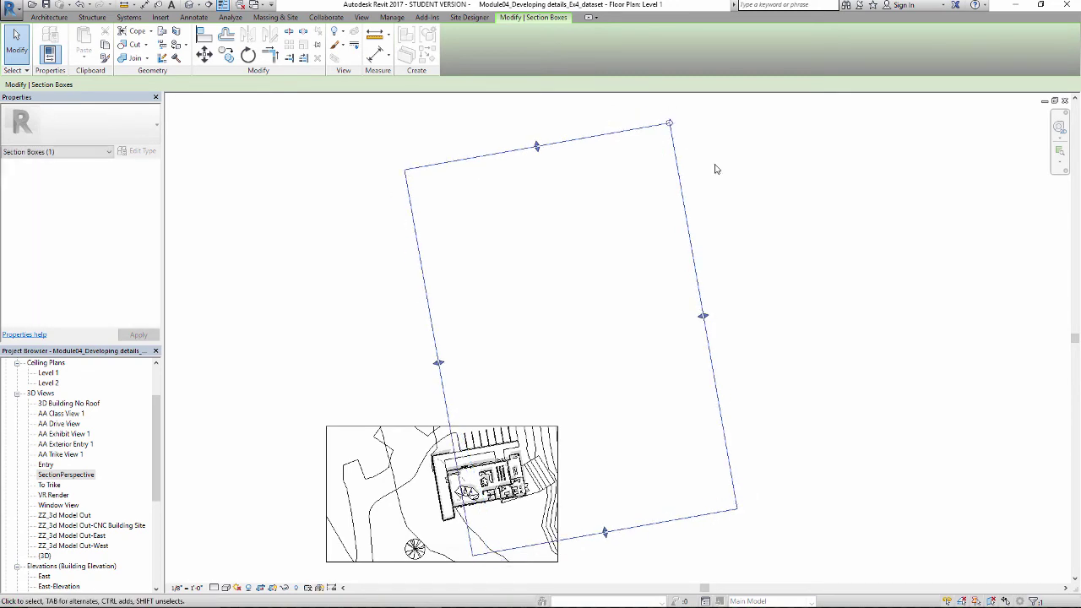
Move the section box's west face slightly west so it cuts through the western part of the building, and deselect the box.
{"action": "scroll", "coordinate": [473, 529], "scroll_direction": "up", "scroll_amount": 5}
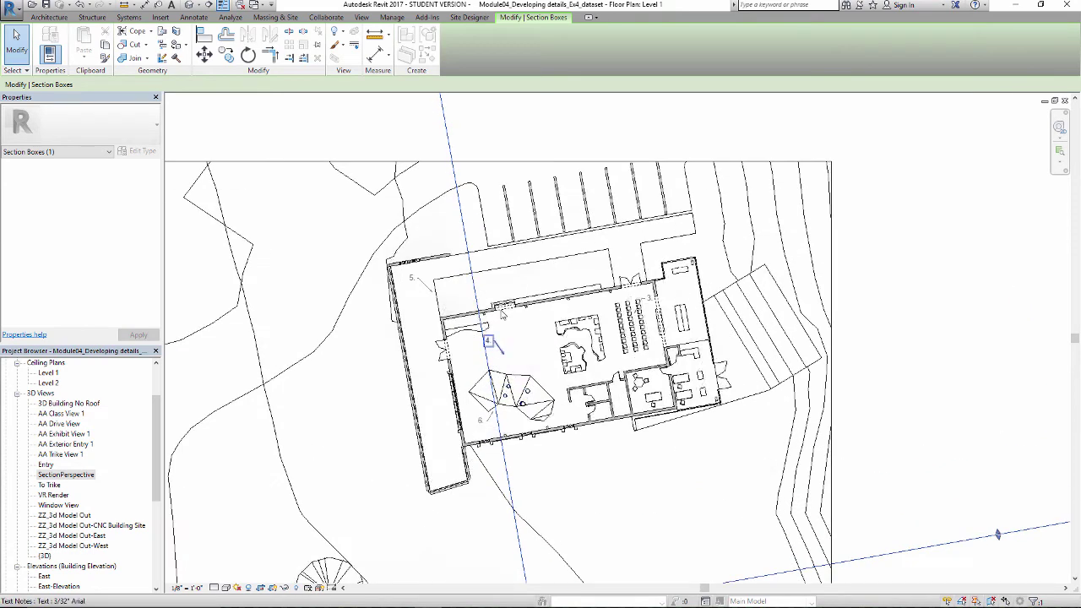
{"action": "scroll", "coordinate": [508, 483], "scroll_direction": "down", "scroll_amount": 4}
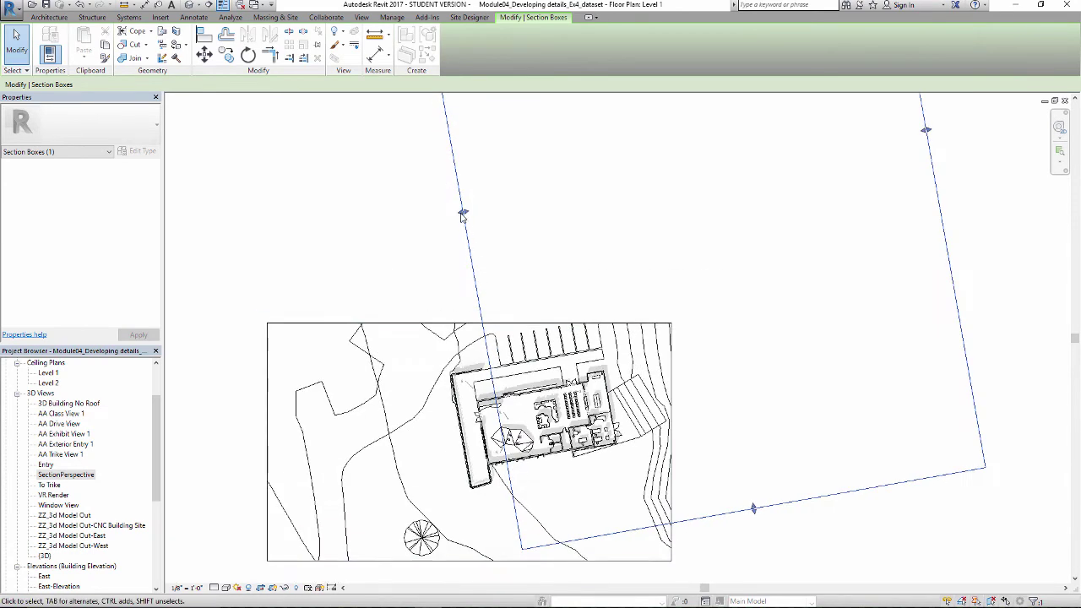
{"action": "left_click_drag", "start_coordinate": [463, 211], "coordinate": [456, 214]}
{"action": "left_click", "coordinate": [376, 253]}
Show the SectionPerspective view's camera in the Level 1 plan to check its properties and Section Box option.
{"action": "scroll", "coordinate": [389, 273], "scroll_direction": "down", "scroll_amount": 2}
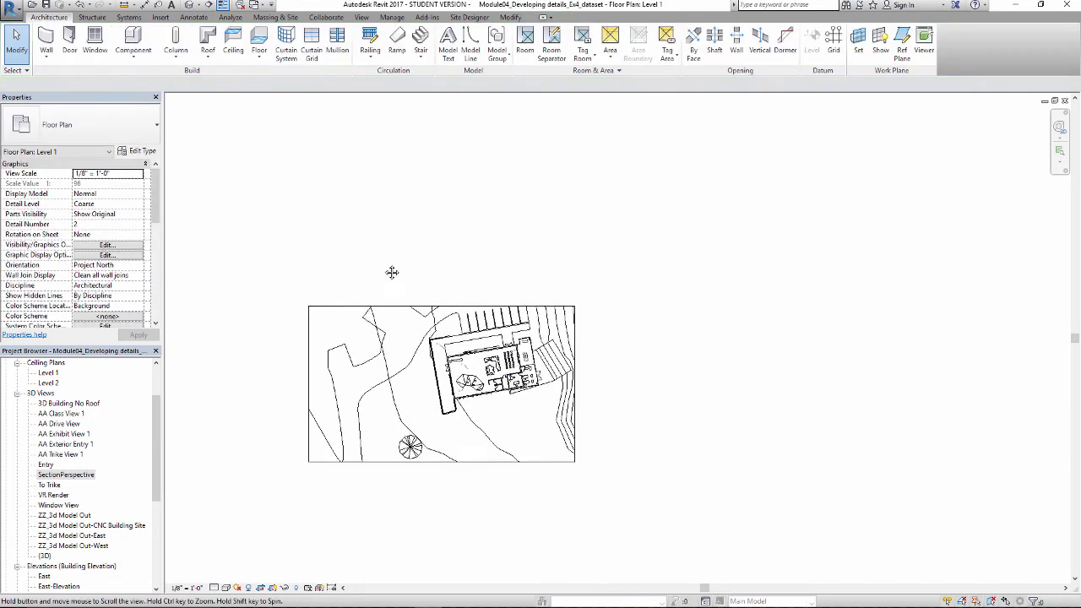
{"action": "left_click_drag", "start_coordinate": [432, 419], "coordinate": [454, 433]}
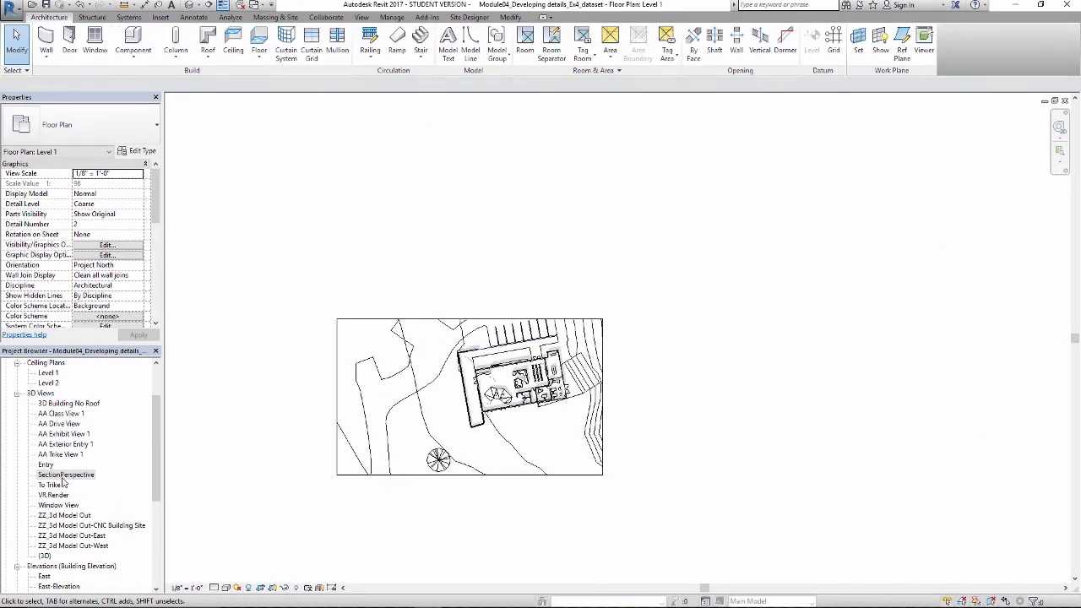
{"action": "scroll", "coordinate": [80, 241], "scroll_direction": "down", "scroll_amount": 3}
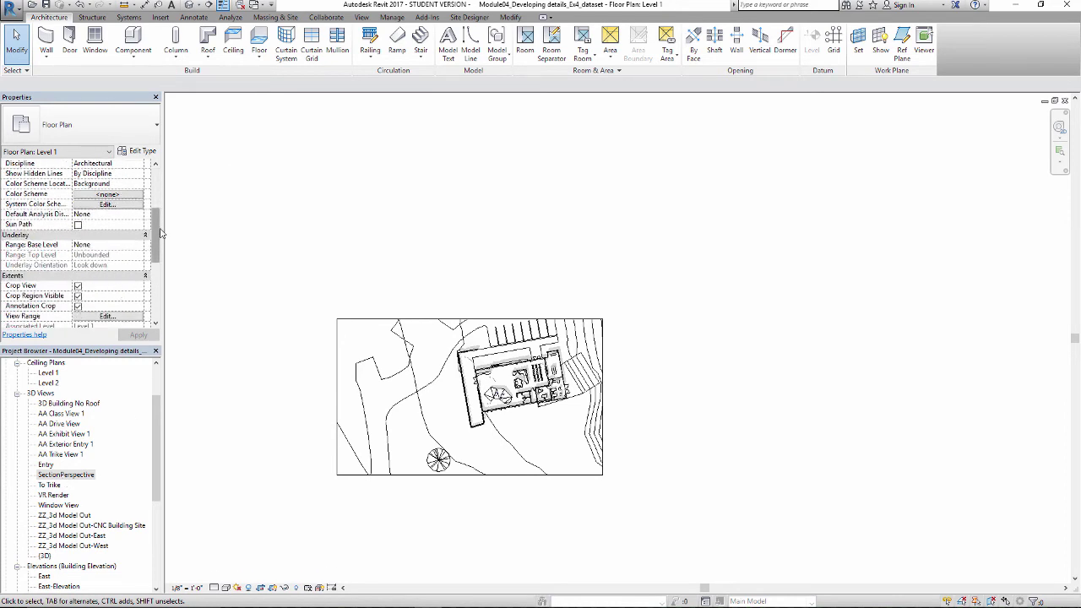
{"action": "left_click_drag", "start_coordinate": [159, 236], "coordinate": [167, 210]}
{"action": "left_click", "coordinate": [74, 476]}
{"action": "right_click", "coordinate": [75, 479]}
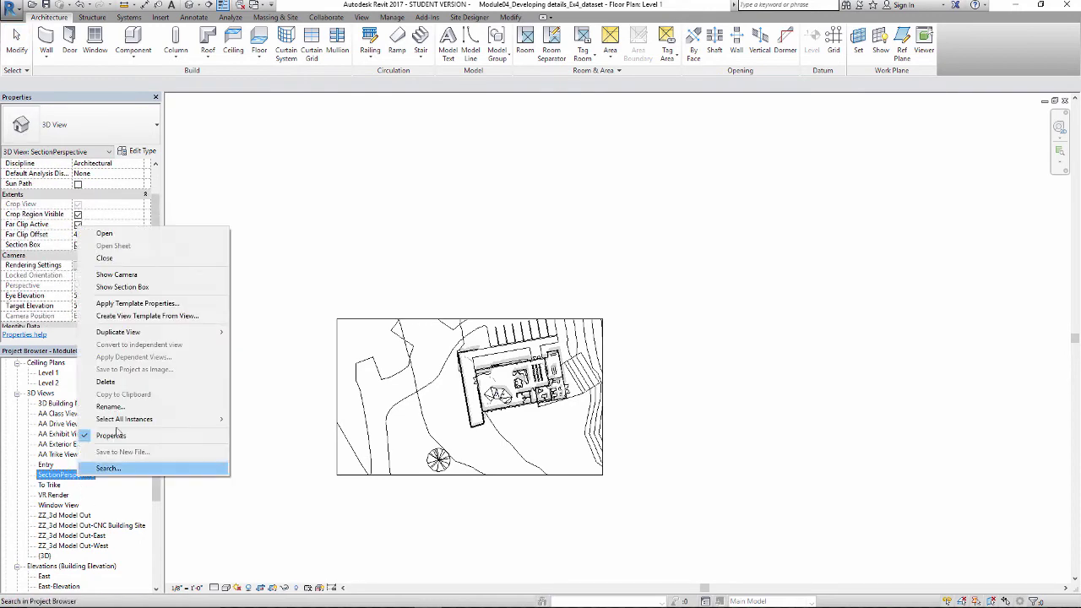
{"action": "left_click", "coordinate": [155, 272]}
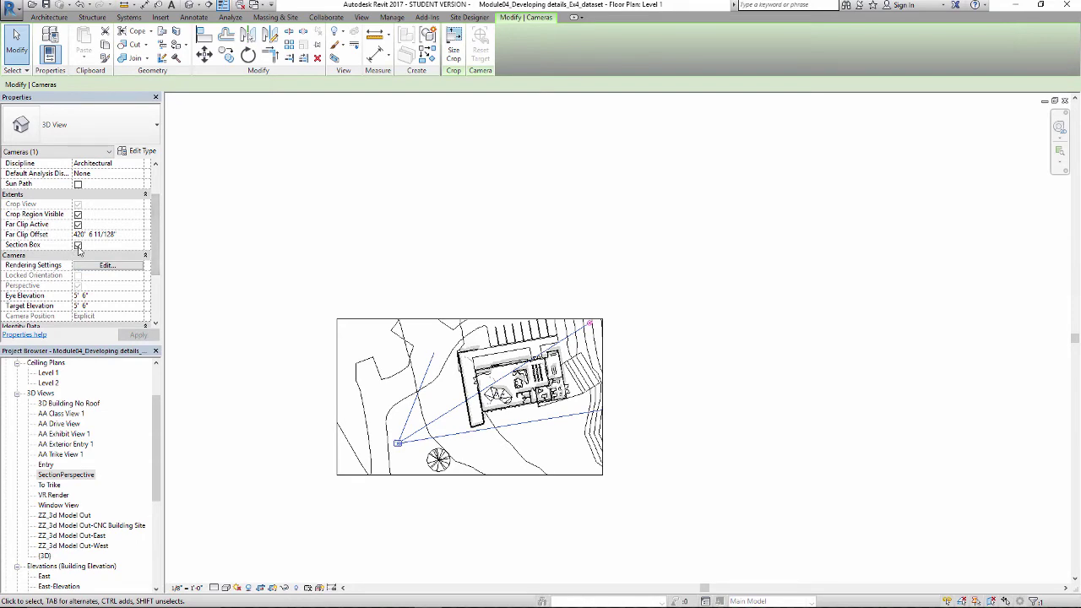
Open the SectionPerspective view, deselect its crop region and examine the sectional cut through the building.
{"action": "double_click", "coordinate": [59, 476]}
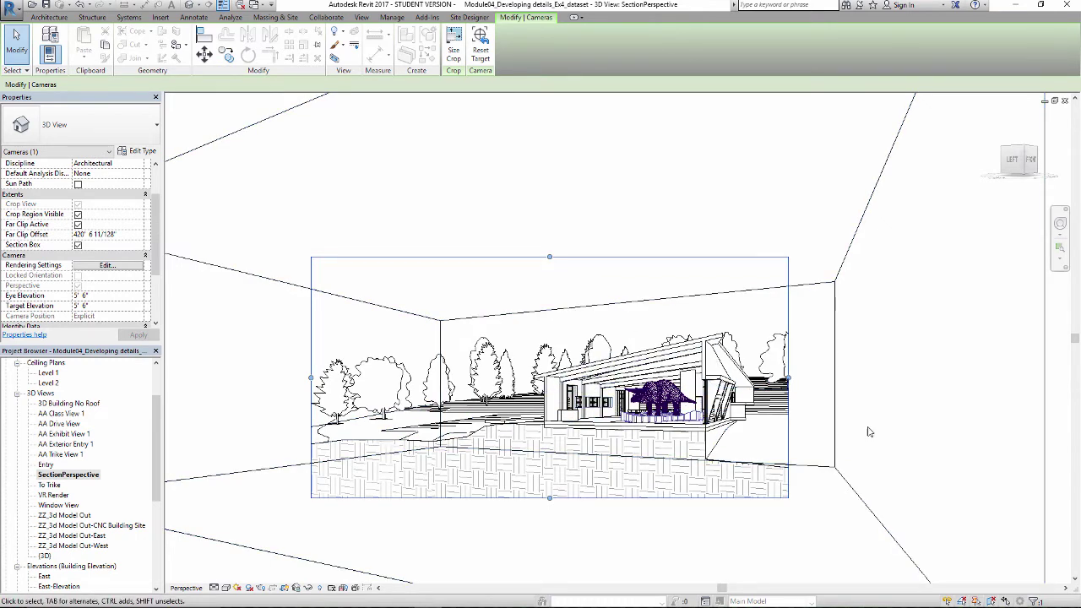
{"action": "left_click", "coordinate": [896, 405]}
{"action": "mouse_move", "coordinate": [834, 438]}
{"action": "left_mouse_down"}
{"action": "mouse_move", "coordinate": [918, 411]}
{"action": "mouse_move", "coordinate": [953, 456]}
{"action": "left_mouse_up"}
{"action": "scroll", "coordinate": [858, 431], "scroll_direction": "up", "scroll_amount": 3}
{"action": "mouse_move", "coordinate": [813, 454]}
{"action": "left_mouse_down"}
{"action": "mouse_move", "coordinate": [883, 454]}
{"action": "mouse_move", "coordinate": [902, 478]}
{"action": "mouse_move", "coordinate": [893, 482]}
{"action": "mouse_move", "coordinate": [906, 478]}
{"action": "mouse_move", "coordinate": [885, 474]}
{"action": "left_mouse_up"}
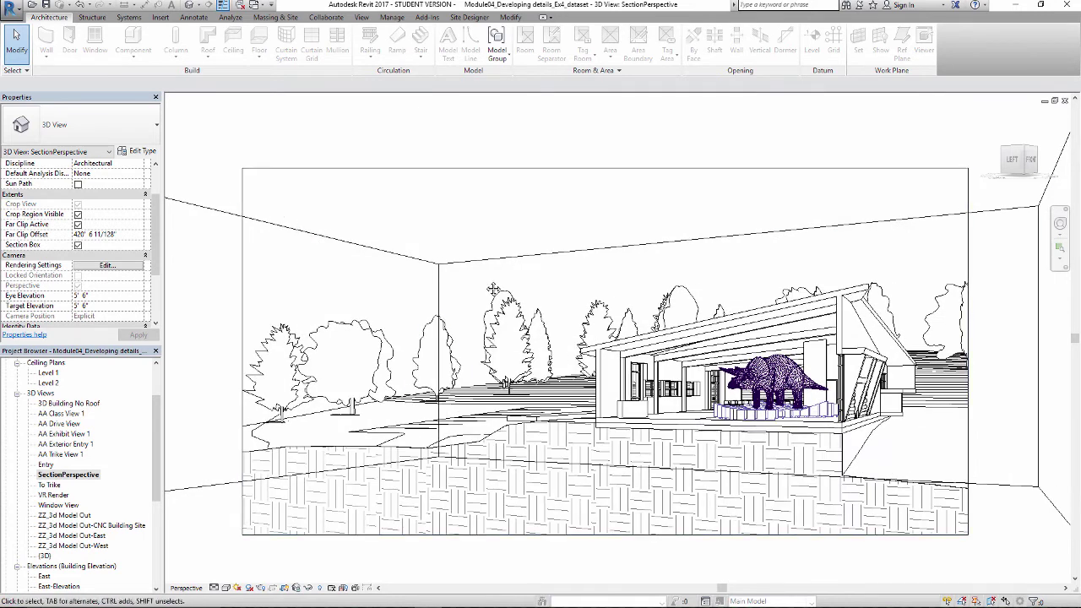
Extend the right edge of the SectionPerspective view's crop region outward to include more of the site beside the building.
{"action": "left_click_drag", "start_coordinate": [486, 284], "coordinate": [461, 284]}
{"action": "left_click_drag", "start_coordinate": [941, 355], "coordinate": [851, 363]}
{"action": "left_click", "coordinate": [816, 362]}
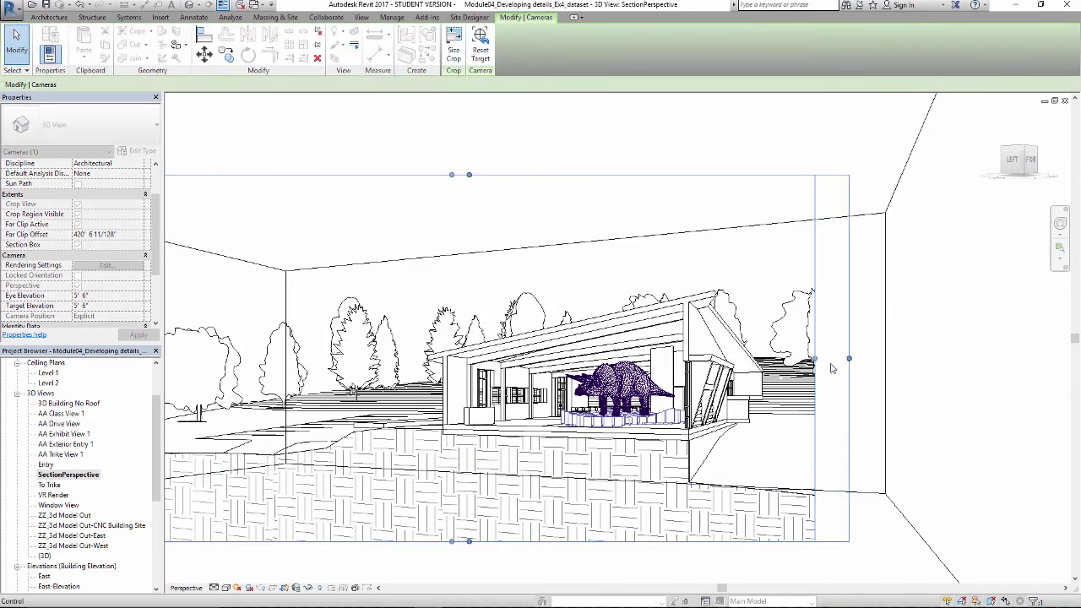
{"action": "left_click", "coordinate": [678, 222]}
{"action": "left_click_drag", "start_coordinate": [678, 222], "coordinate": [740, 217]}
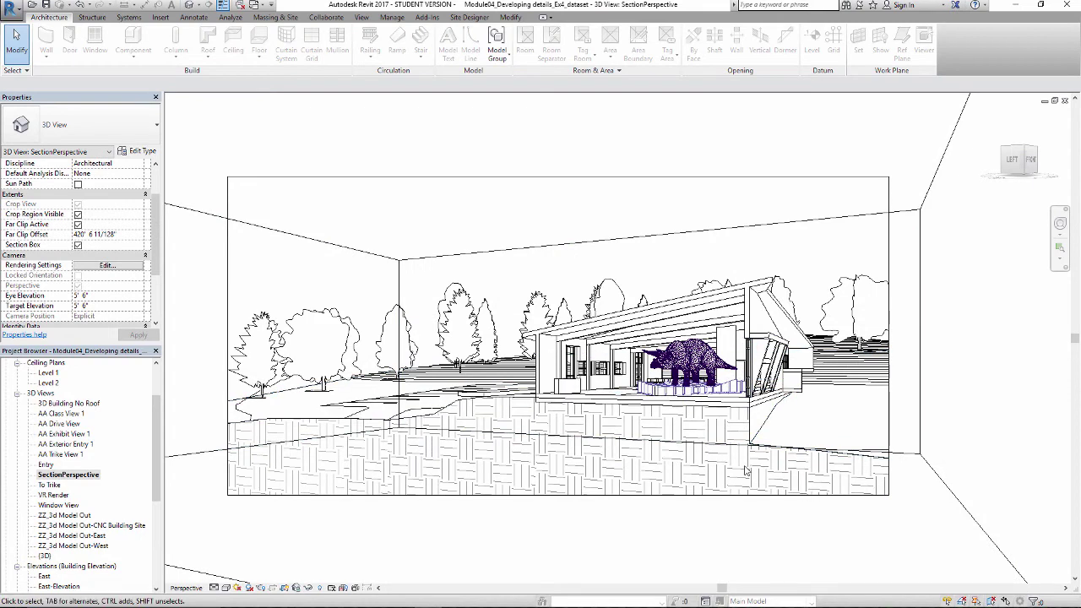
{"action": "left_click_drag", "start_coordinate": [784, 437], "coordinate": [782, 445]}
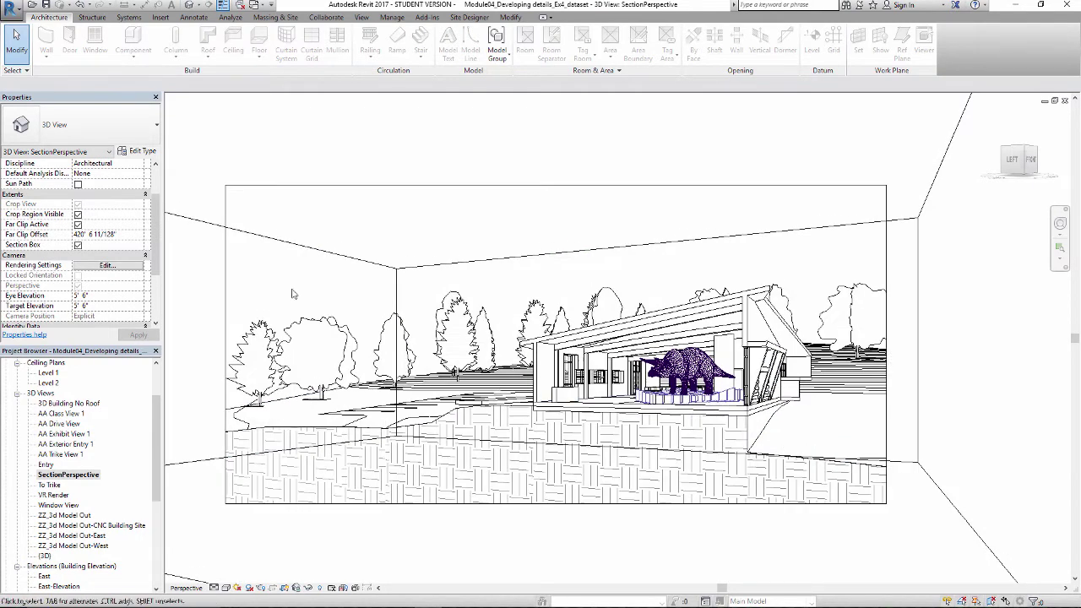
Pull the left edge of the perspective's crop region inward to trim the site on that side.
{"action": "left_click", "coordinate": [225, 258]}
{"action": "left_click_drag", "start_coordinate": [224, 351], "coordinate": [268, 346]}
{"action": "left_click", "coordinate": [240, 305]}
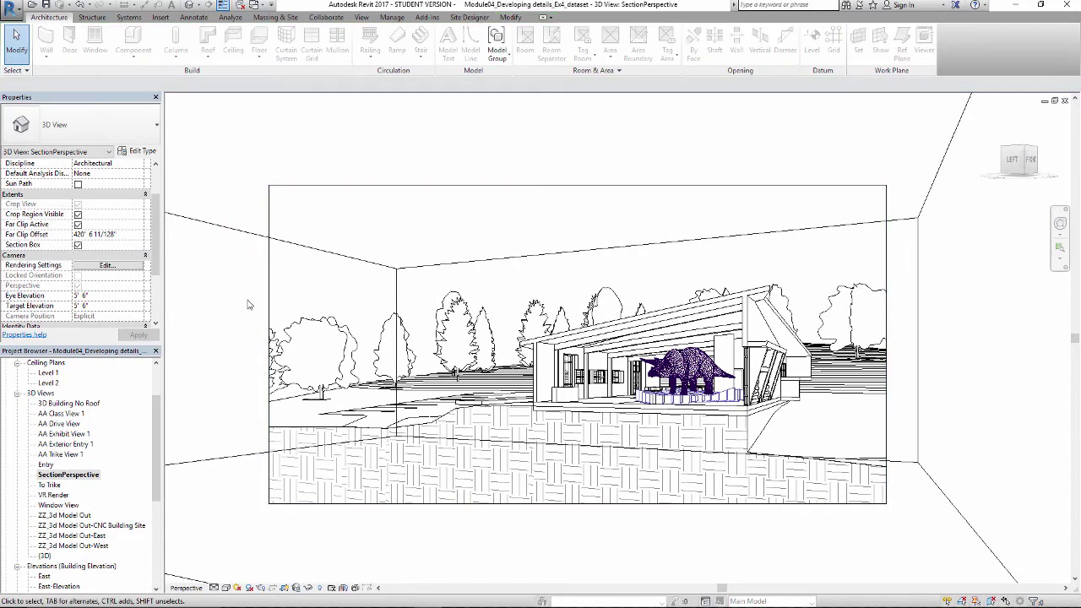
{"action": "scroll", "coordinate": [414, 329], "scroll_direction": "up", "scroll_amount": 2}
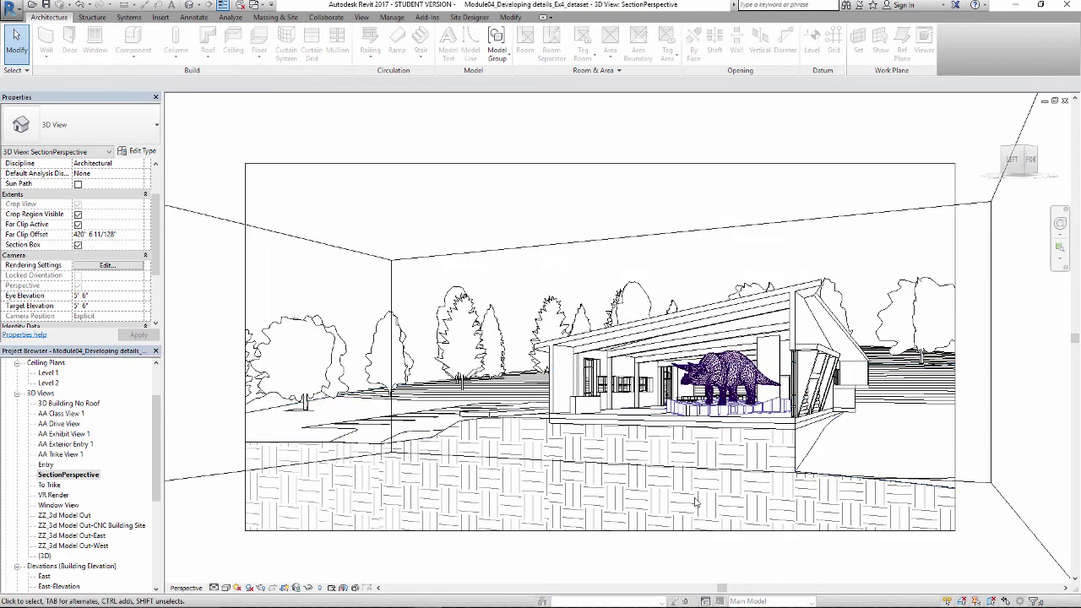
{"action": "left_click", "coordinate": [226, 588]}
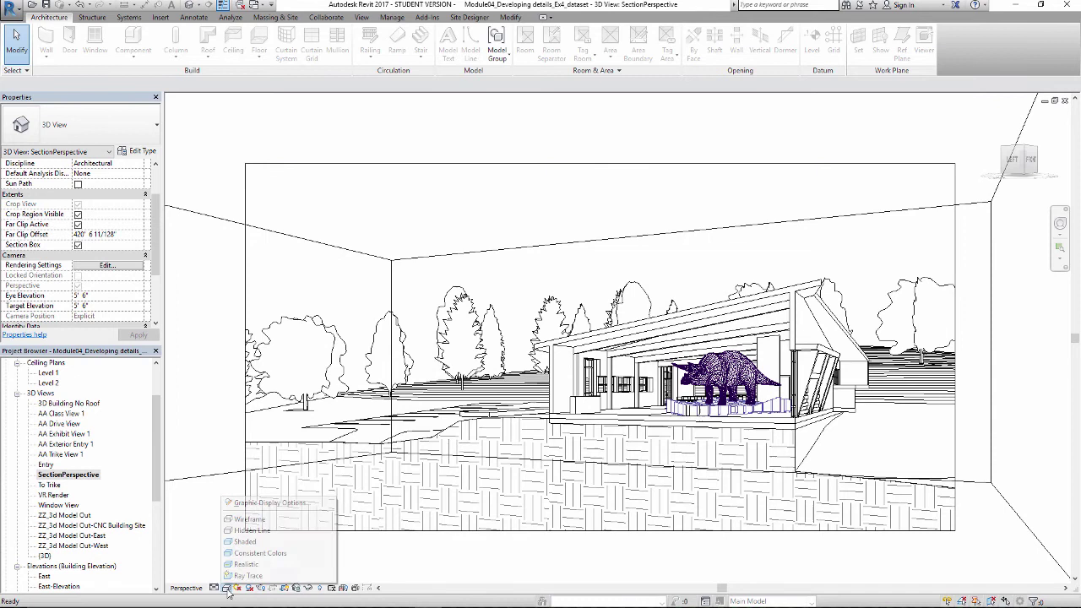
{"action": "left_click", "coordinate": [246, 504]}
{"action": "left_click_drag", "start_coordinate": [267, 110], "coordinate": [274, 131]}
{"action": "left_click", "coordinate": [249, 193]}
{"action": "left_click", "coordinate": [251, 193]}
{"action": "left_click", "coordinate": [279, 366]}
Enable Smooth lines with anti-aliasing in the perspective's Graphic Display Options and apply it, with the roof corner in close view.
{"action": "scroll", "coordinate": [541, 346], "scroll_direction": "up", "scroll_amount": 5}
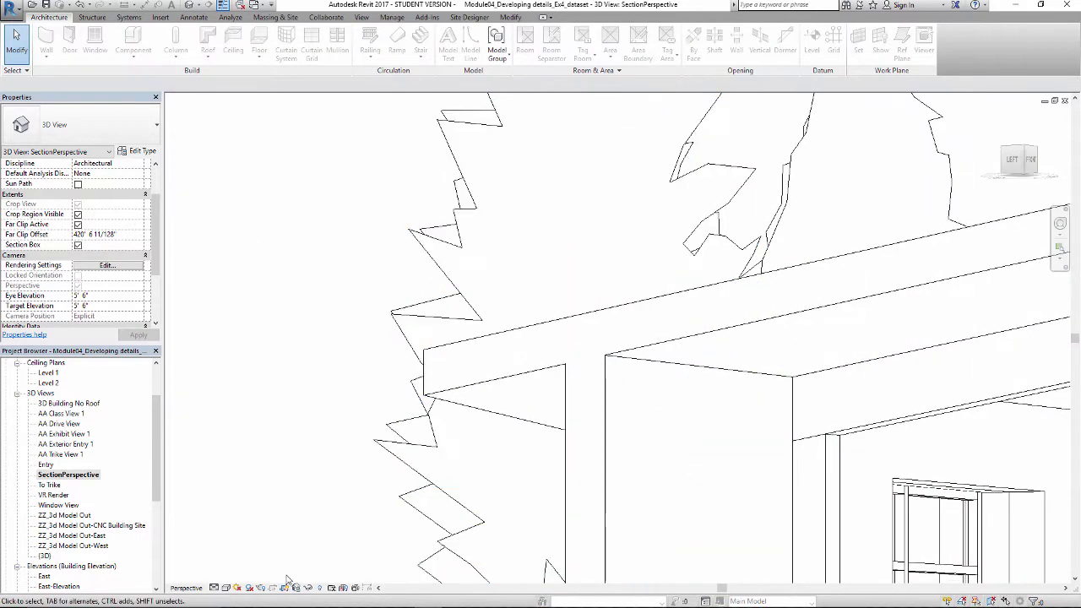
{"action": "left_click", "coordinate": [226, 588]}
{"action": "left_click", "coordinate": [226, 588]}
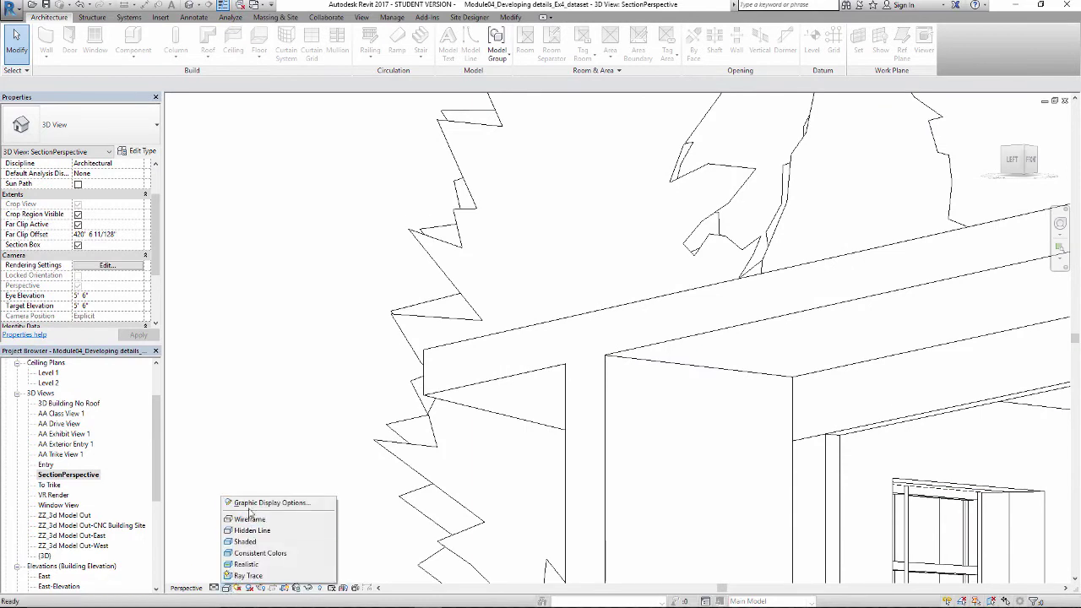
{"action": "left_click", "coordinate": [262, 498]}
{"action": "left_click", "coordinate": [252, 193]}
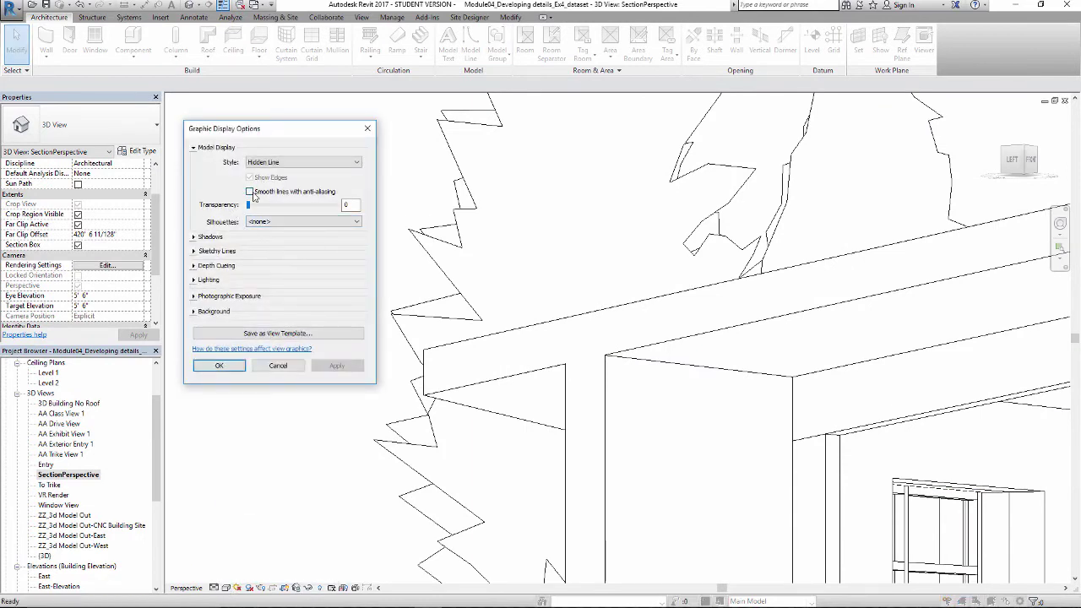
{"action": "left_click", "coordinate": [338, 367]}
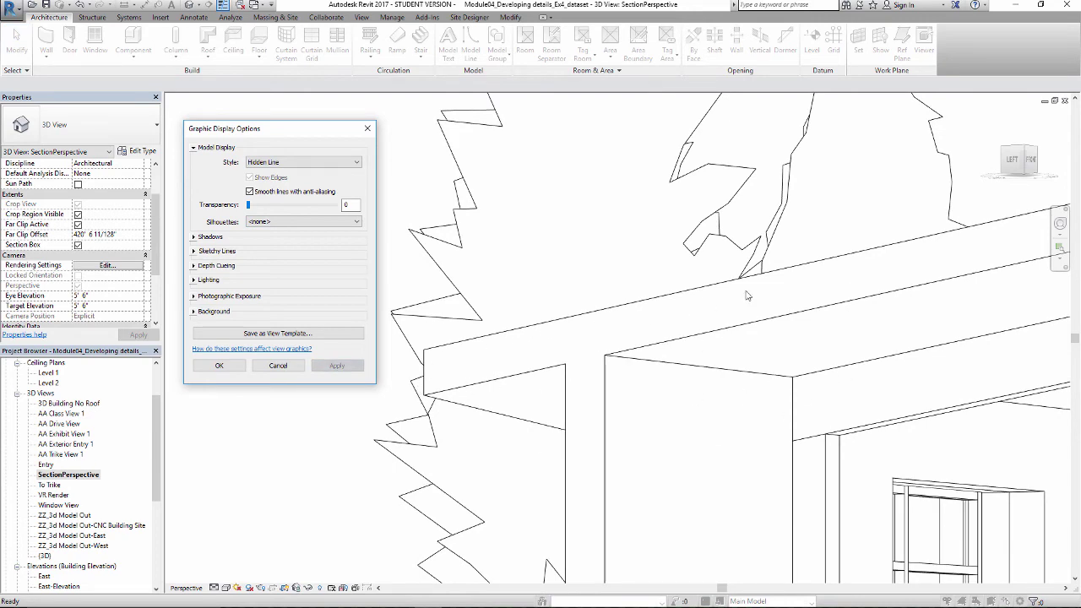
Apply the display without anti-aliasing to compare the line quality, and re-enable Smooth lines with anti-aliasing.
{"action": "left_click", "coordinate": [251, 191]}
{"action": "left_click", "coordinate": [342, 370]}
{"action": "left_click", "coordinate": [342, 369]}
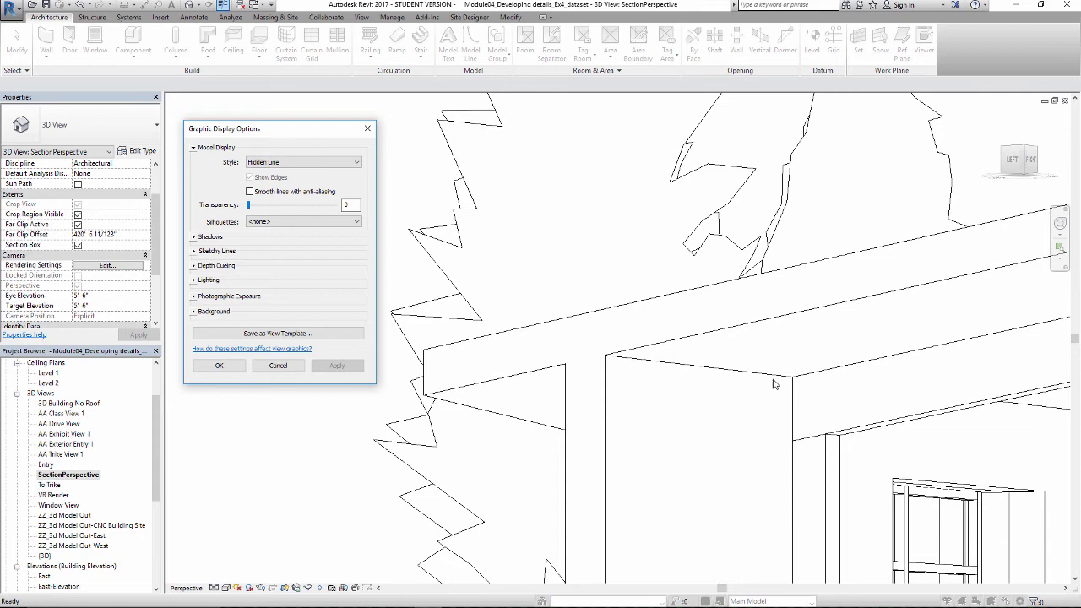
{"action": "left_click", "coordinate": [250, 192]}
{"action": "left_click", "coordinate": [338, 365]}
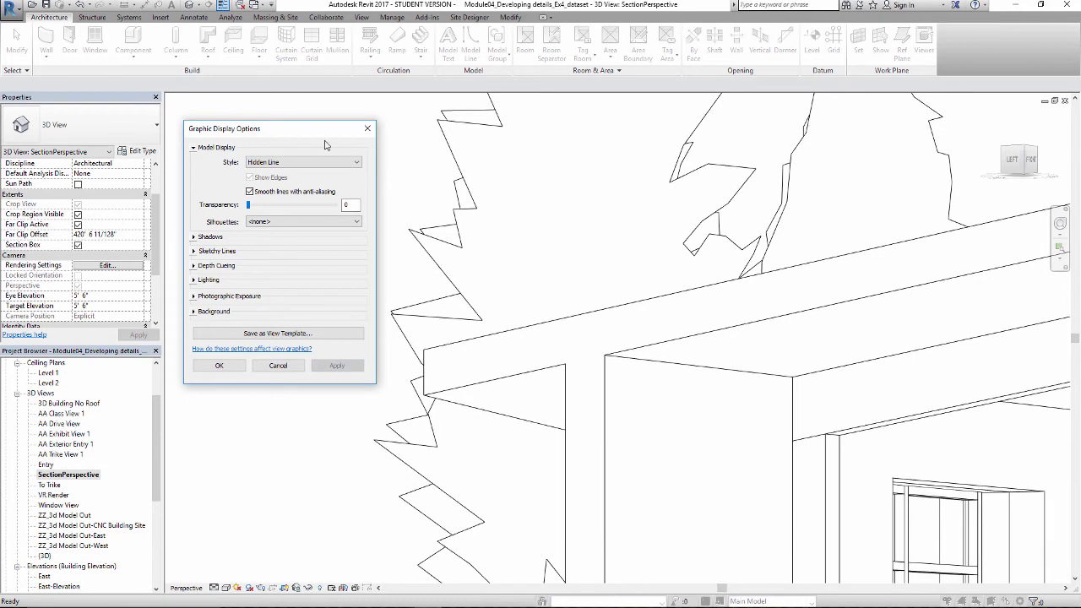
Set the view's Silhouettes to Wide Lines and apply the change.
{"action": "left_click", "coordinate": [307, 221]}
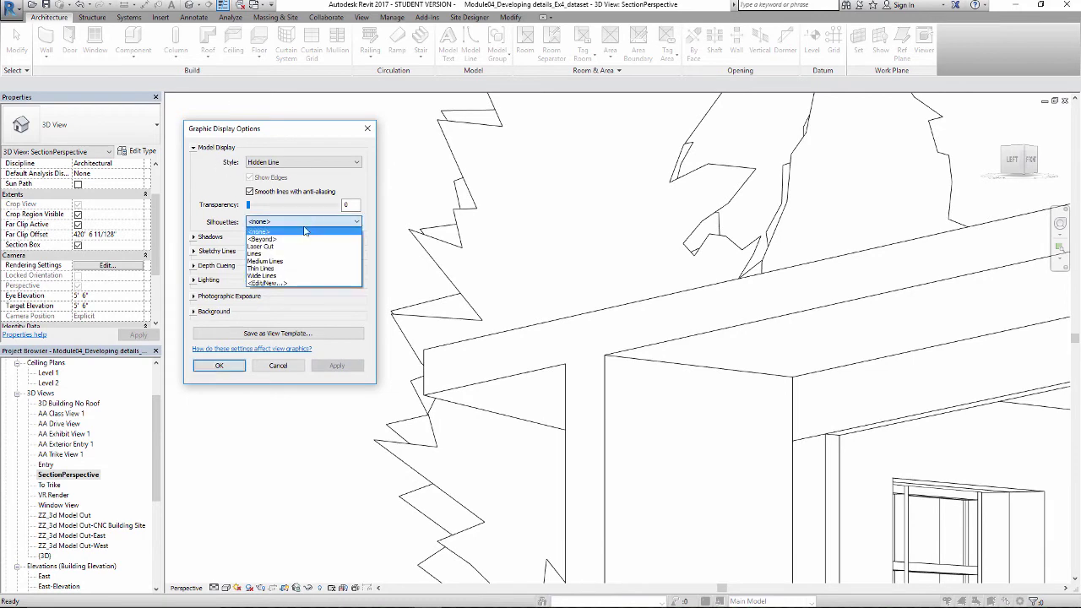
{"action": "left_click", "coordinate": [286, 277]}
{"action": "left_click", "coordinate": [338, 365]}
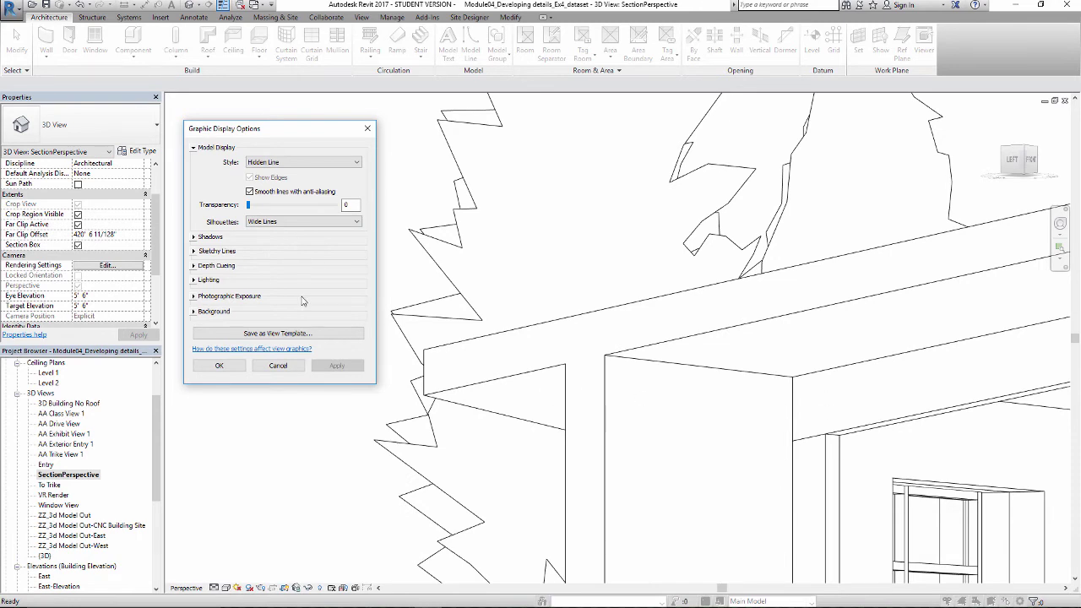
Enable Cast Shadows and Show Ambient Shadows for the perspective view and apply them.
{"action": "left_click", "coordinate": [193, 237]}
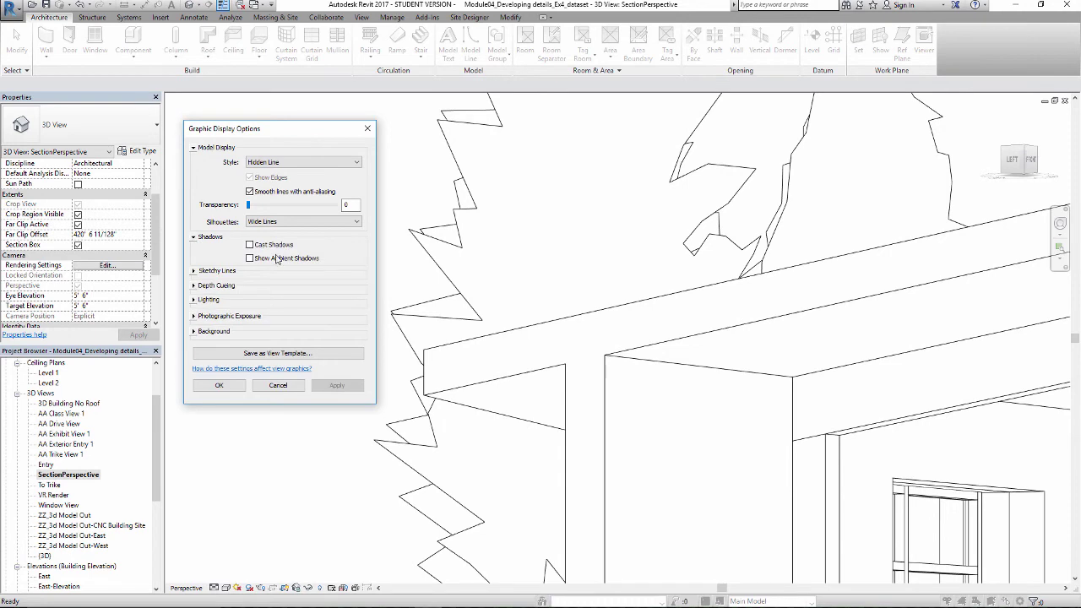
{"action": "left_click", "coordinate": [250, 245]}
{"action": "left_click", "coordinate": [250, 258]}
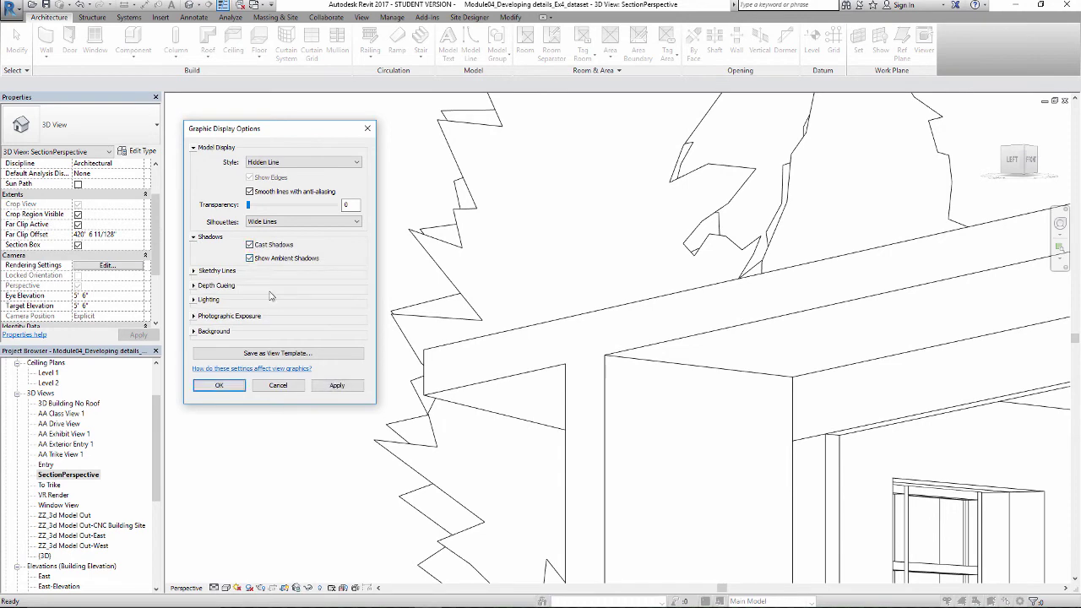
{"action": "left_click", "coordinate": [337, 386]}
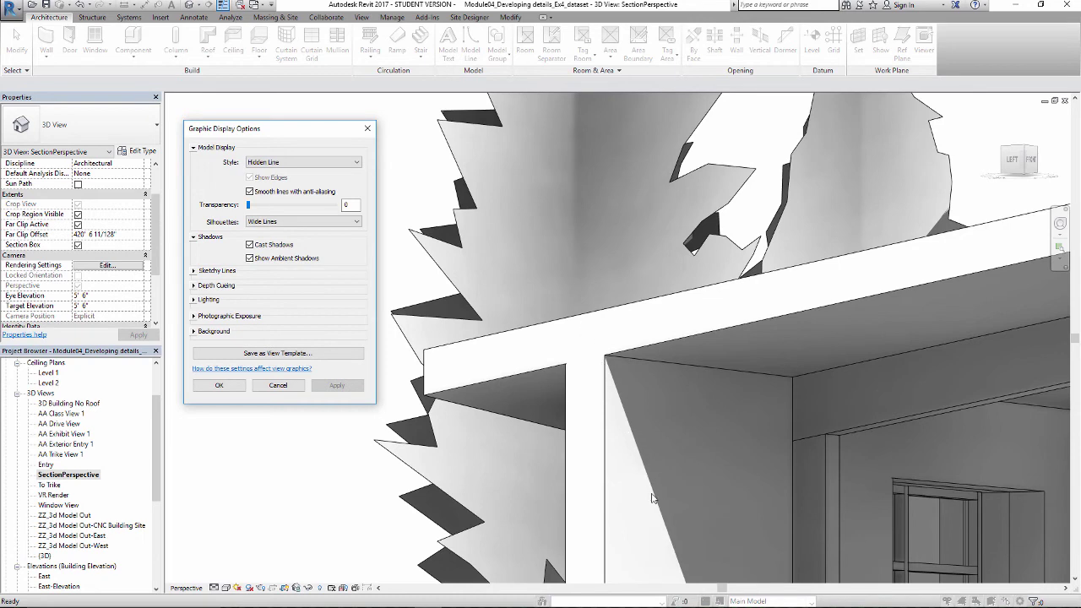
Set the shadow intensity to 15 in the perspective's lighting options, apply it and accept the Graphic Display Options.
{"action": "left_click", "coordinate": [195, 272]}
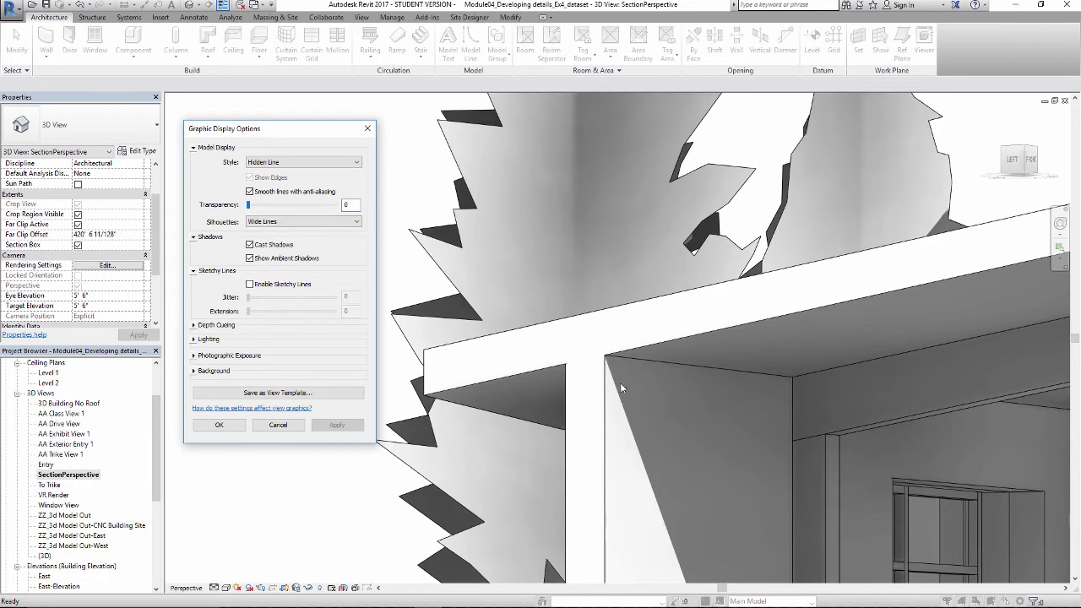
{"action": "left_click", "coordinate": [194, 325]}
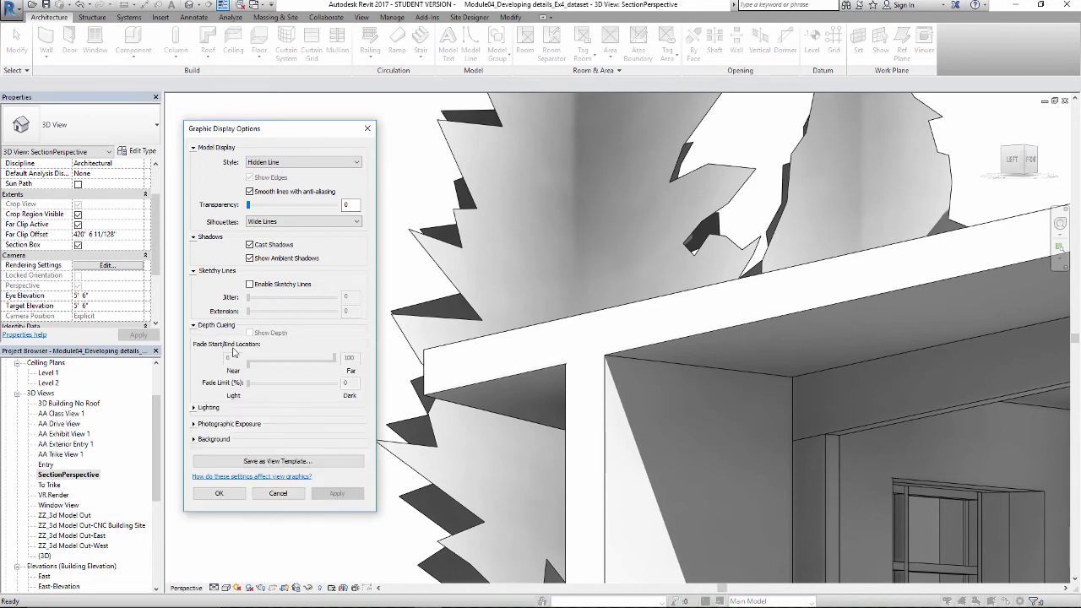
{"action": "left_click", "coordinate": [194, 326]}
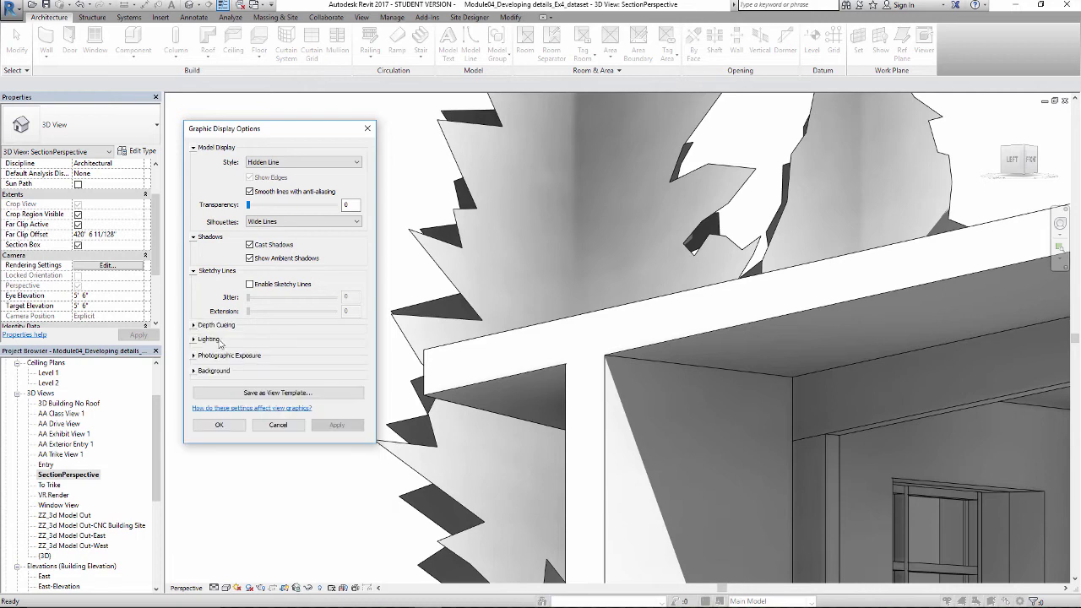
{"action": "left_click", "coordinate": [194, 340]}
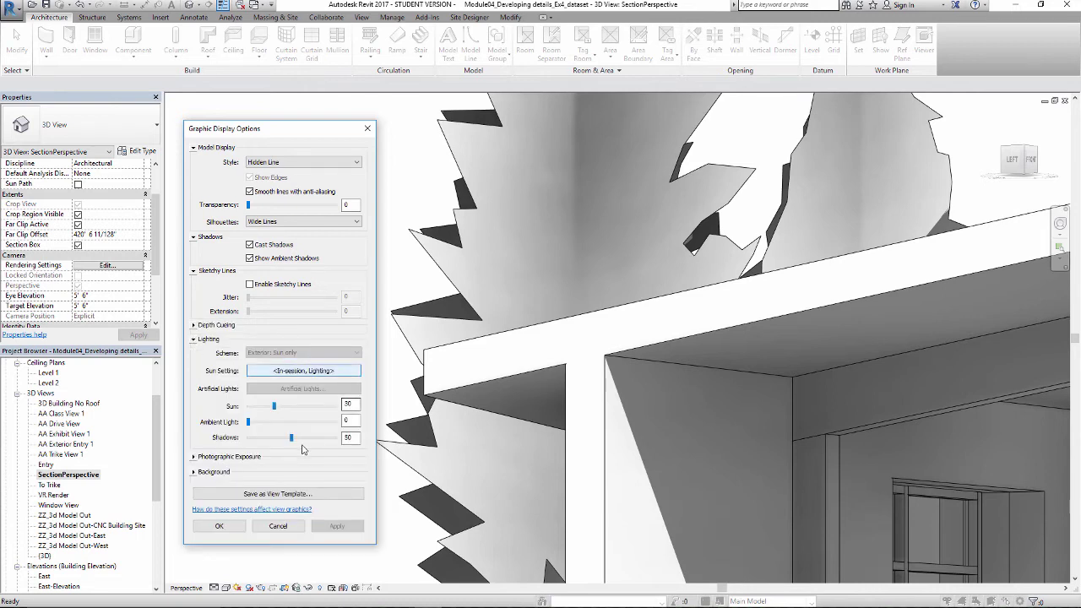
{"action": "left_click_drag", "start_coordinate": [290, 443], "coordinate": [263, 443]}
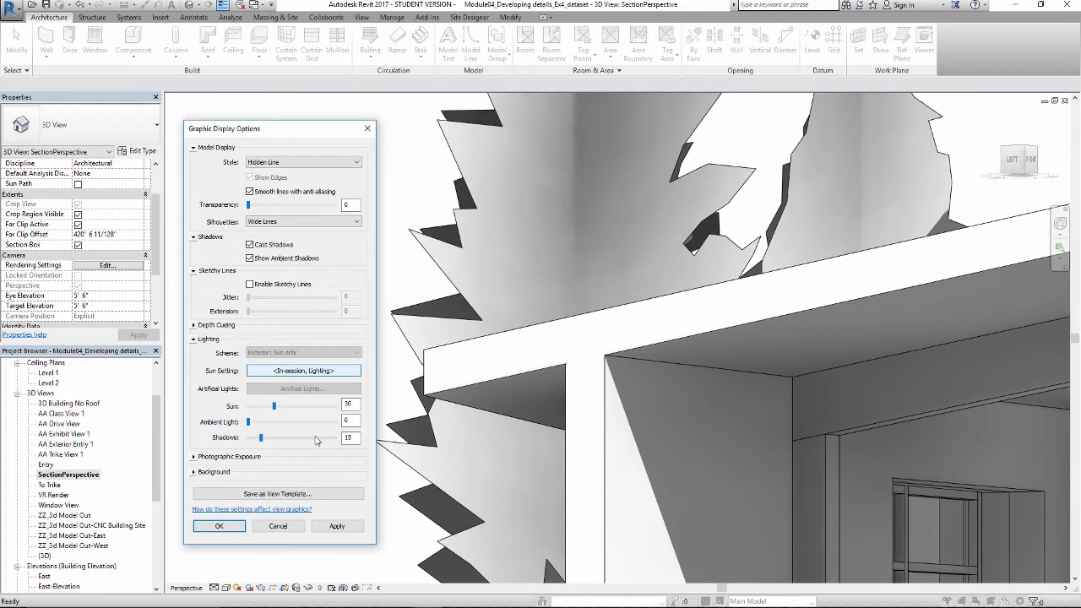
{"action": "left_click", "coordinate": [338, 527]}
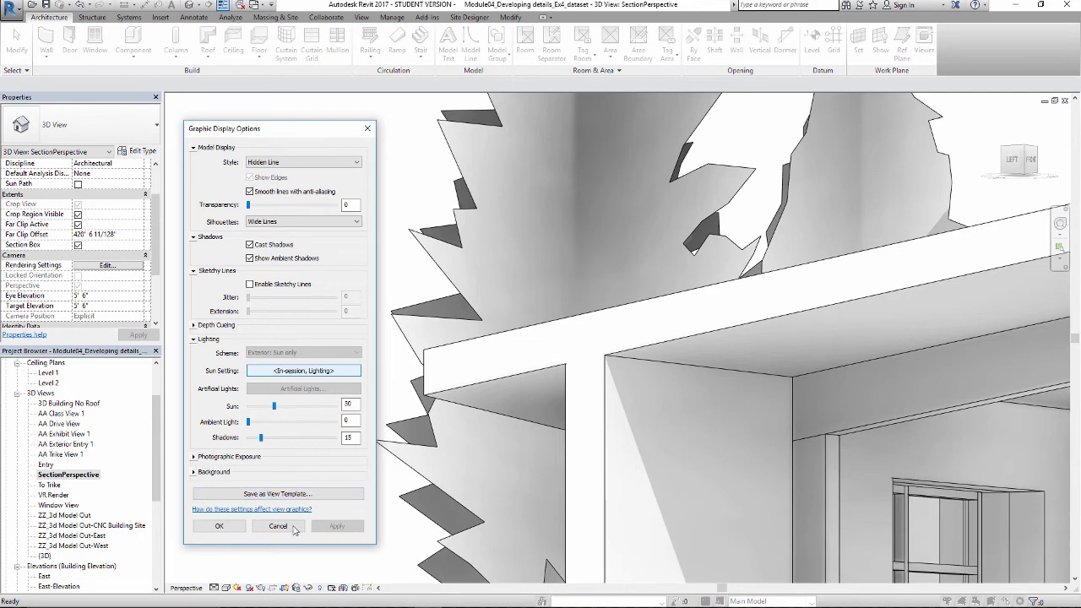
{"action": "left_click", "coordinate": [220, 526]}
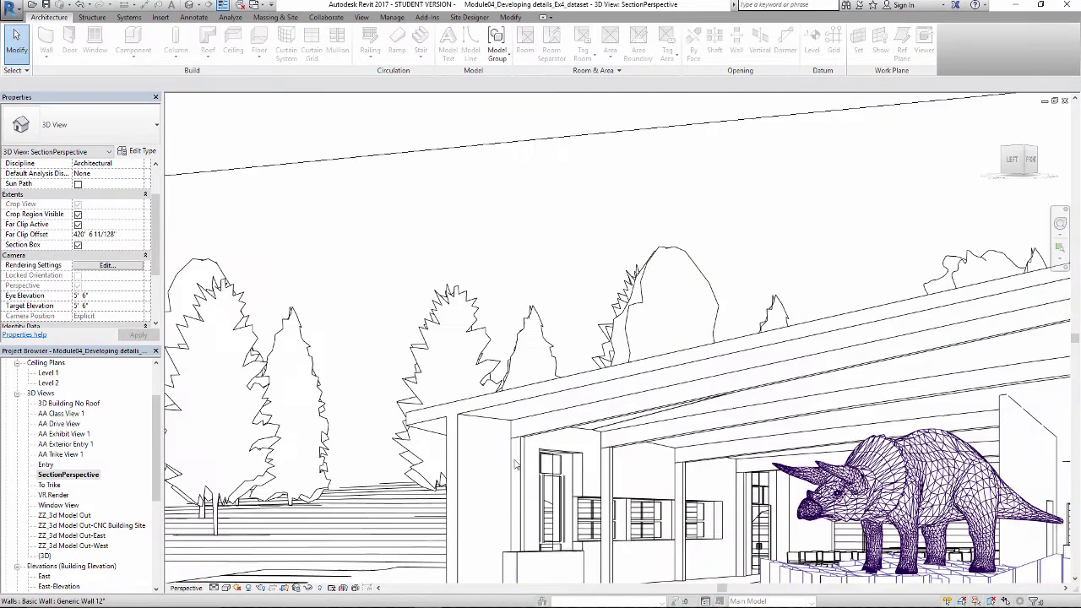
Start printing the full section perspective with CutePDF Writer as the printer.
{"action": "scroll", "coordinate": [516, 464], "scroll_direction": "down", "scroll_amount": 3}
{"action": "left_click_drag", "start_coordinate": [613, 538], "coordinate": [570, 479]}
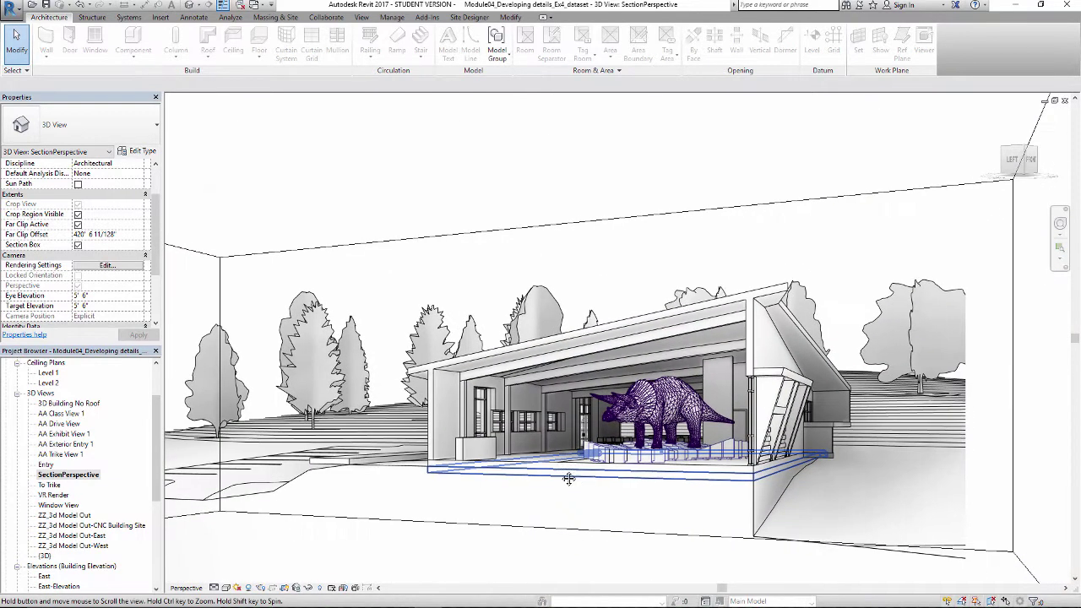
{"action": "left_click_drag", "start_coordinate": [578, 547], "coordinate": [646, 506]}
{"action": "scroll", "coordinate": [642, 497], "scroll_direction": "down", "scroll_amount": 1}
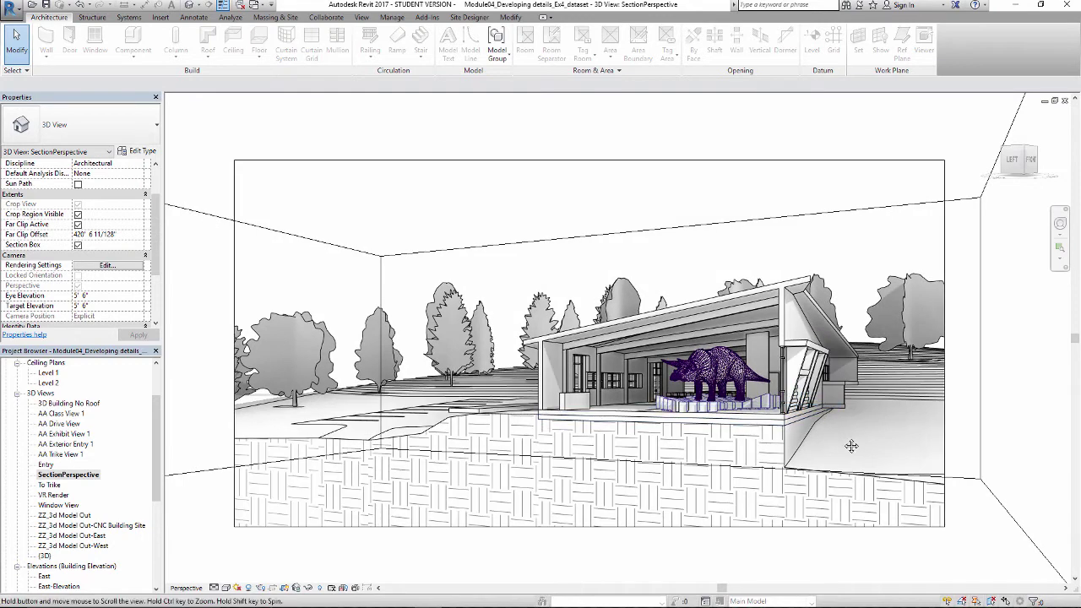
{"action": "left_click_drag", "start_coordinate": [842, 435], "coordinate": [846, 439]}
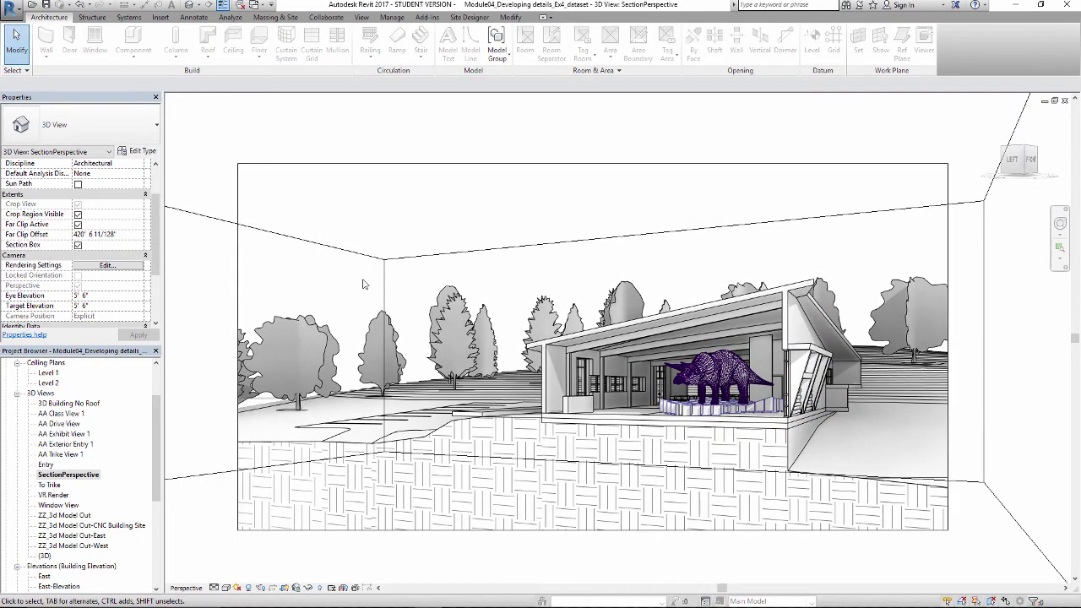
{"action": "left_click_drag", "start_coordinate": [857, 473], "coordinate": [903, 488]}
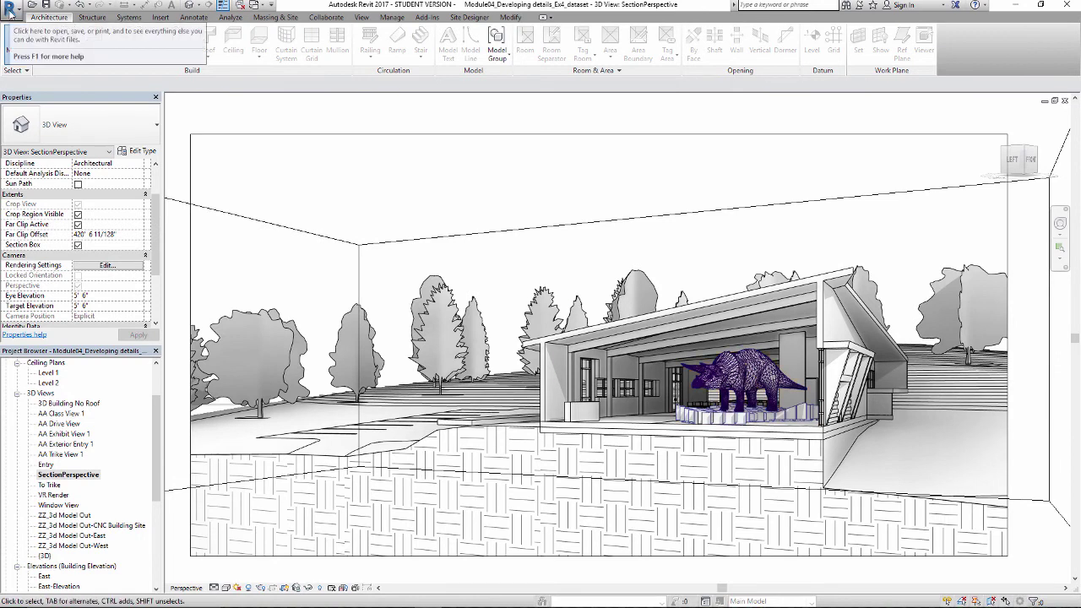
{"action": "left_click", "coordinate": [10, 10]}
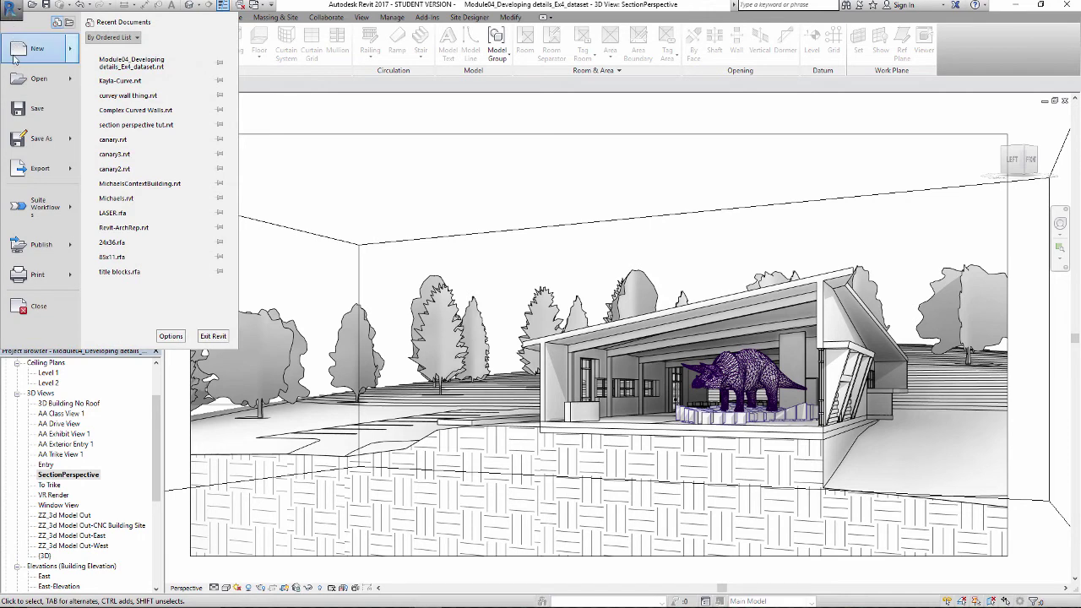
{"action": "left_click", "coordinate": [38, 274]}
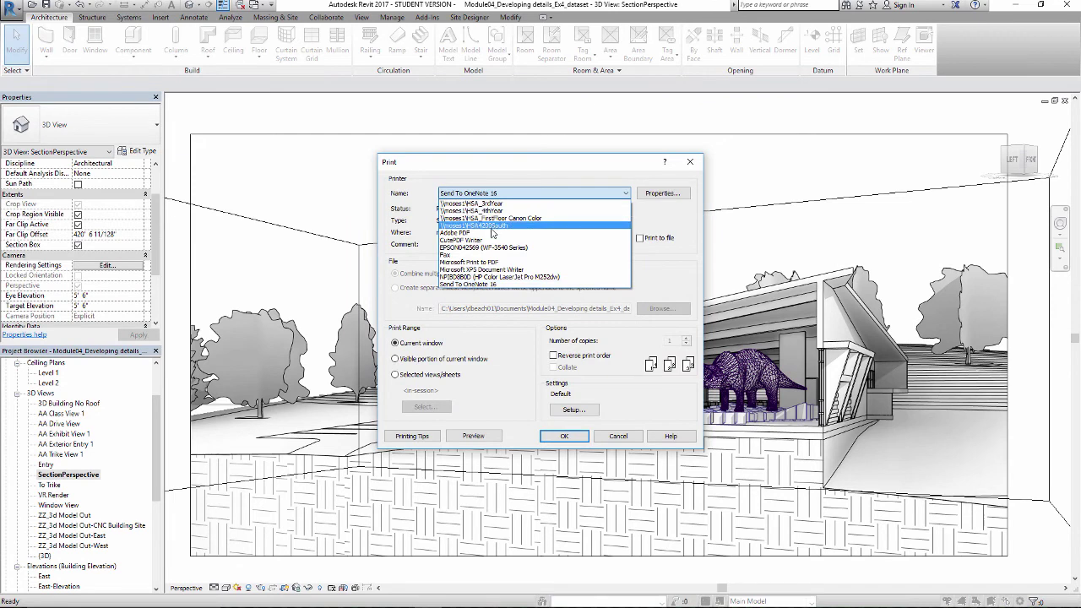
{"action": "left_click", "coordinate": [498, 240]}
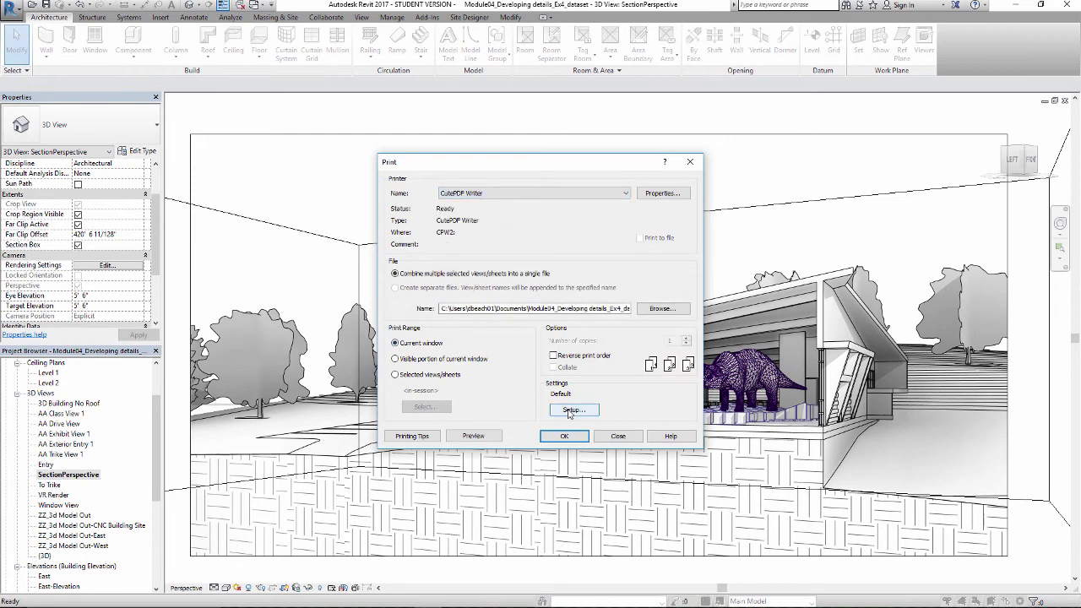
Set the print paper size to 11 x 17 and preview the printed perspective.
{"action": "left_click", "coordinate": [581, 412]}
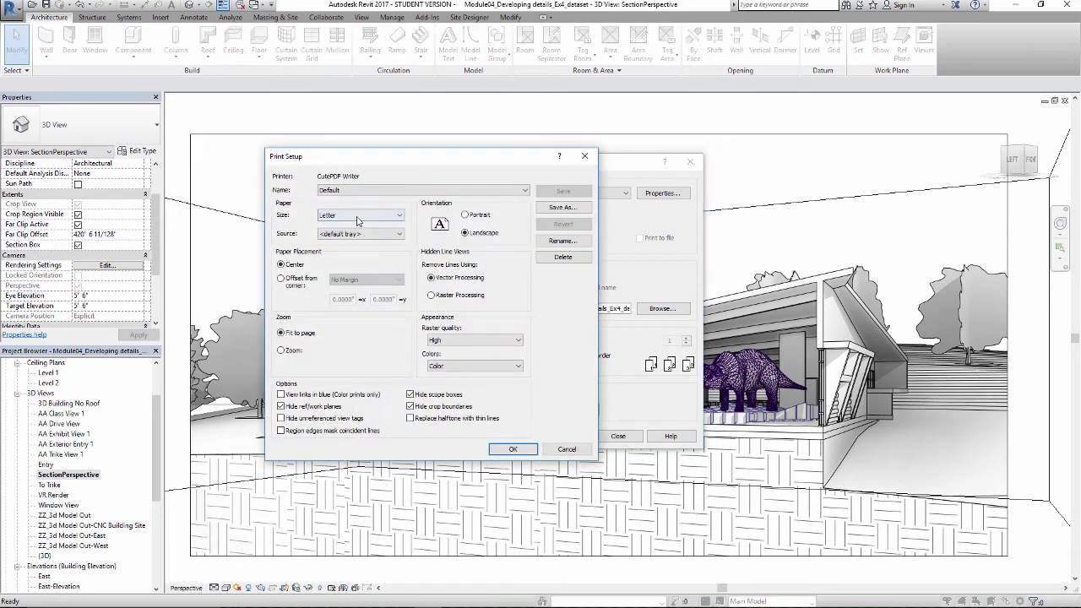
{"action": "left_click", "coordinate": [357, 217]}
{"action": "left_click", "coordinate": [356, 306]}
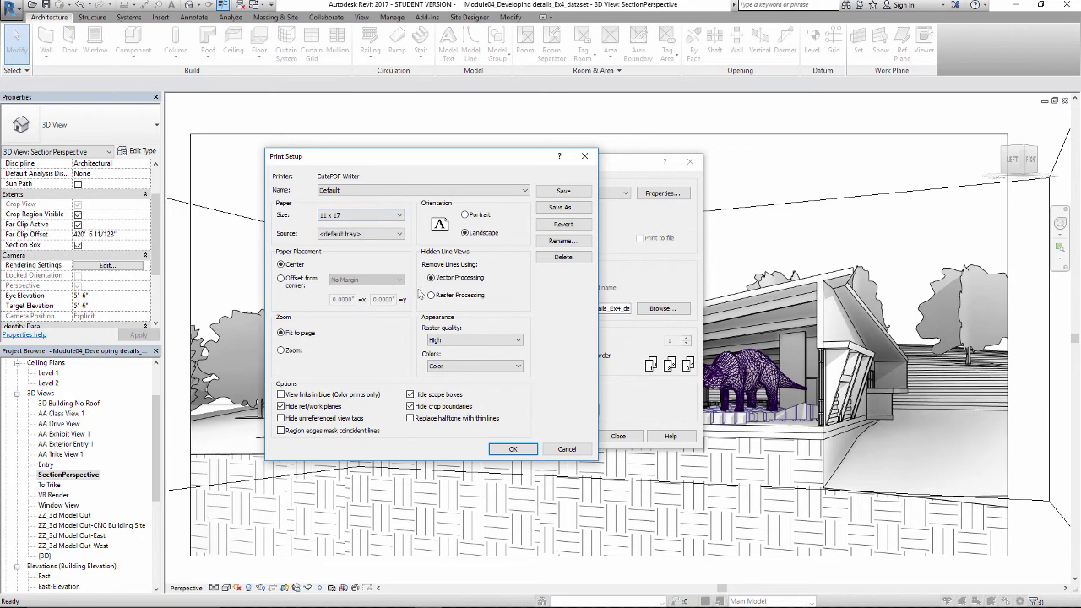
{"action": "left_click", "coordinate": [516, 451]}
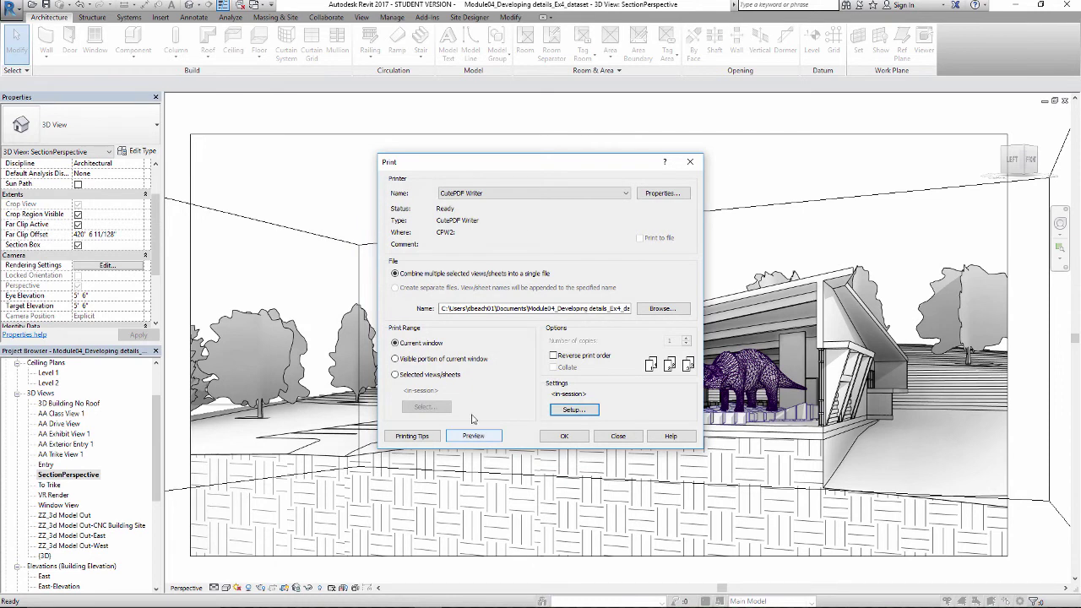
{"action": "left_click", "coordinate": [473, 436]}
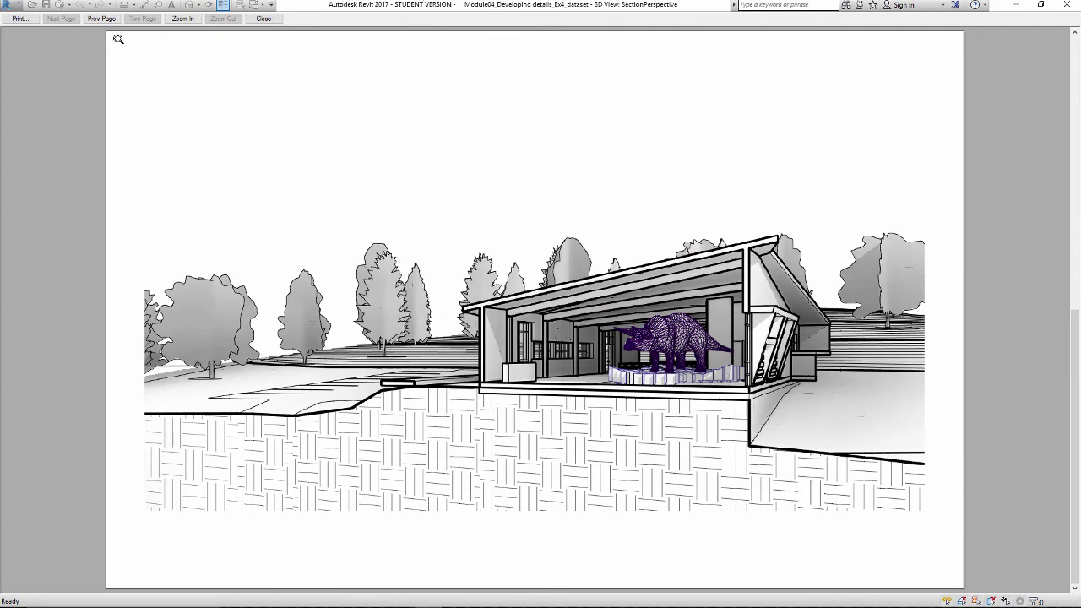
{"action": "left_click", "coordinate": [21, 19]}
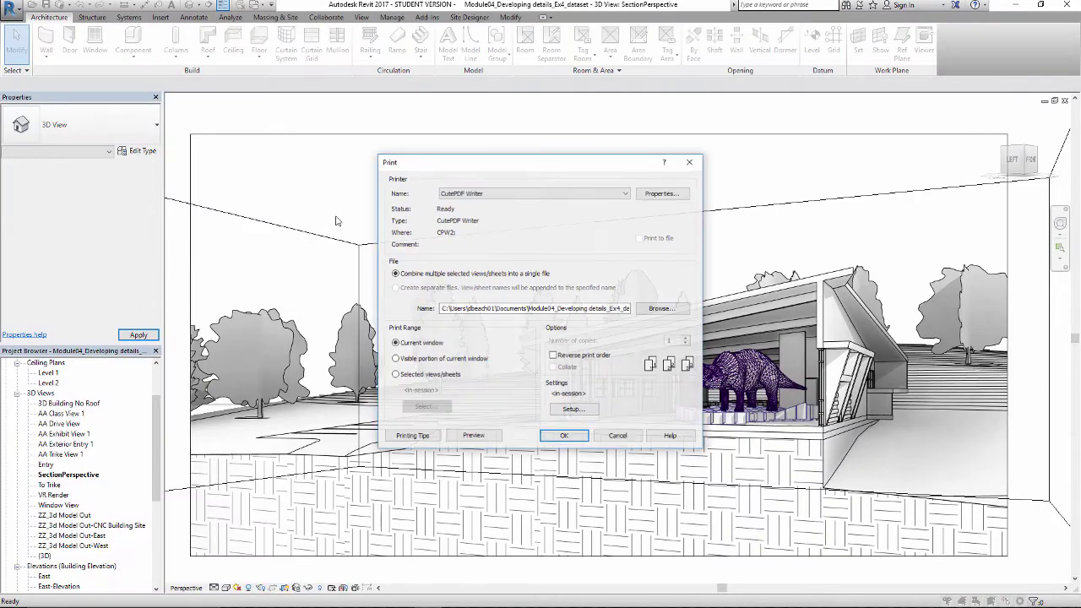
Print the current view to a PDF named SectionPerspective on the Desktop.
{"action": "left_click", "coordinate": [564, 436]}
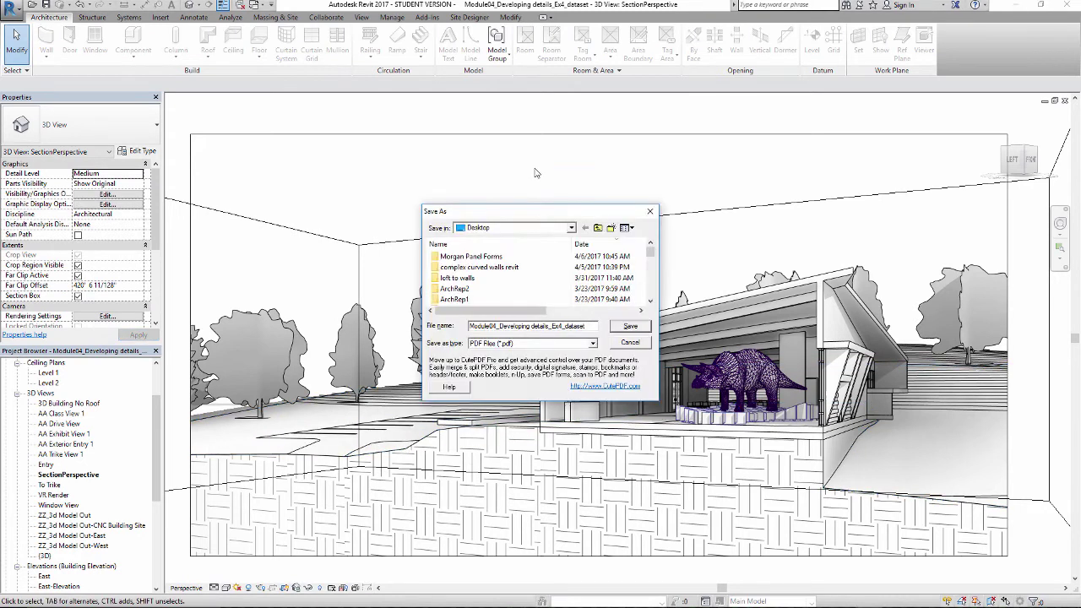
{"action": "left_click", "coordinate": [487, 321]}
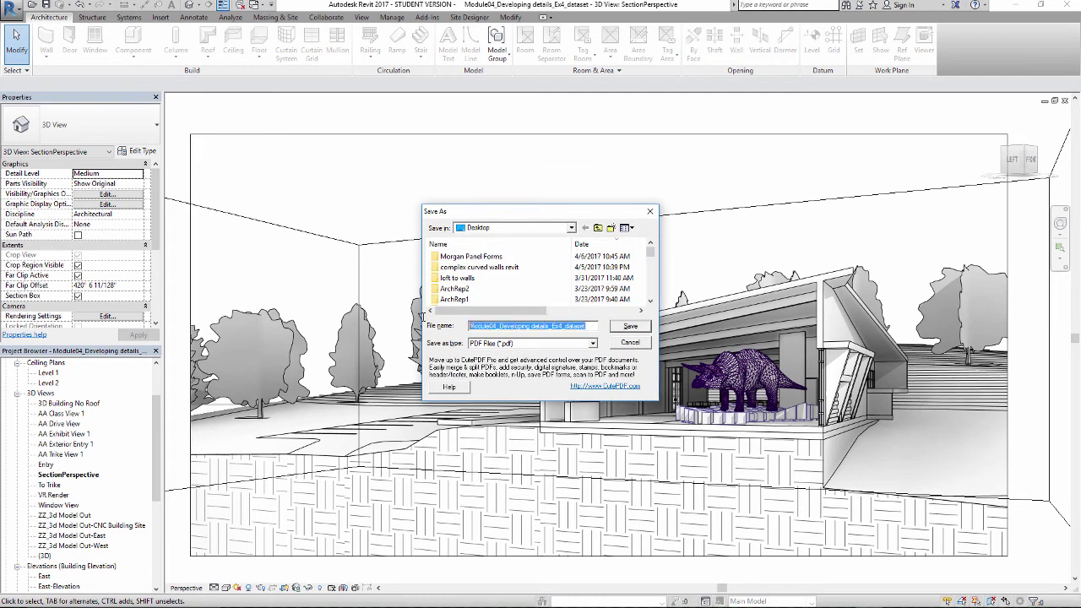
{"action": "type", "text": "SectionPersp"}
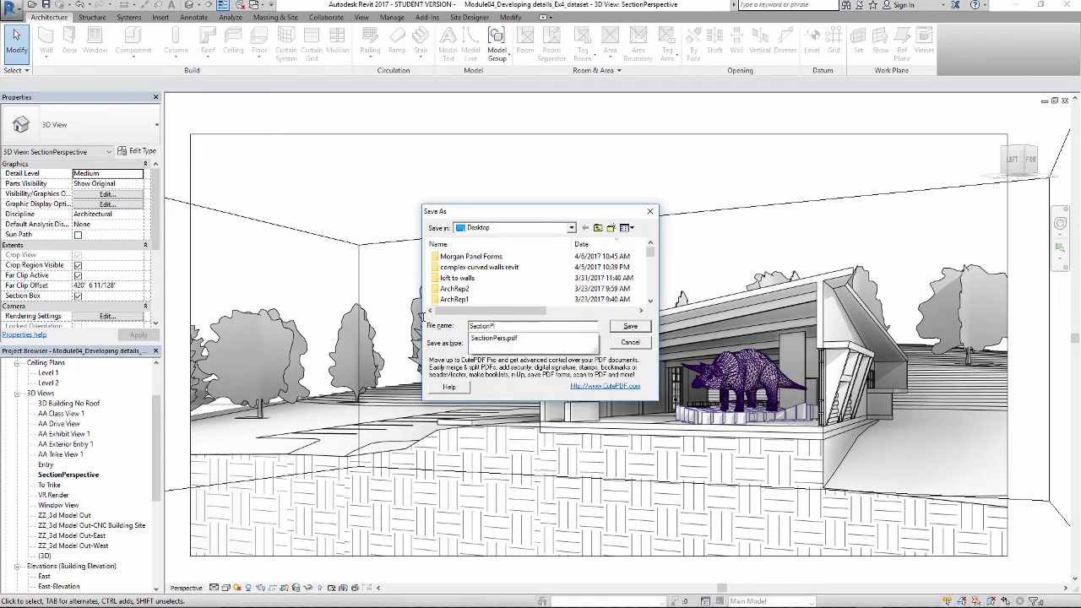
{"action": "type", "text": "ective"}
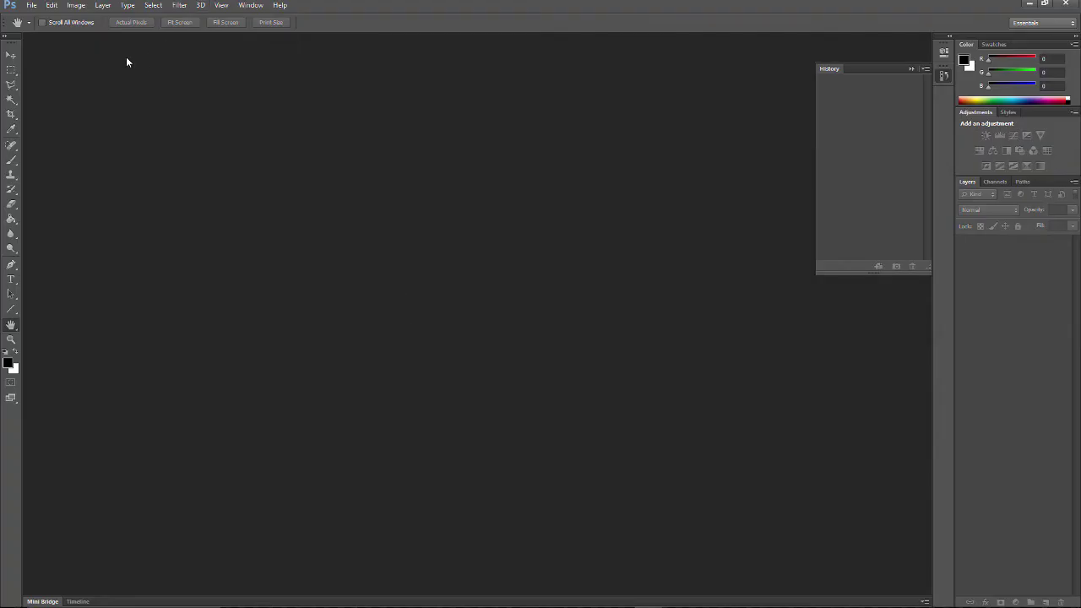
Switch to Photoshop and import the SectionPerspective PDF from the Desktop at 17 x 11 inches and 300 pixels/inch.
{"action": "left_click", "coordinate": [33, 6]}
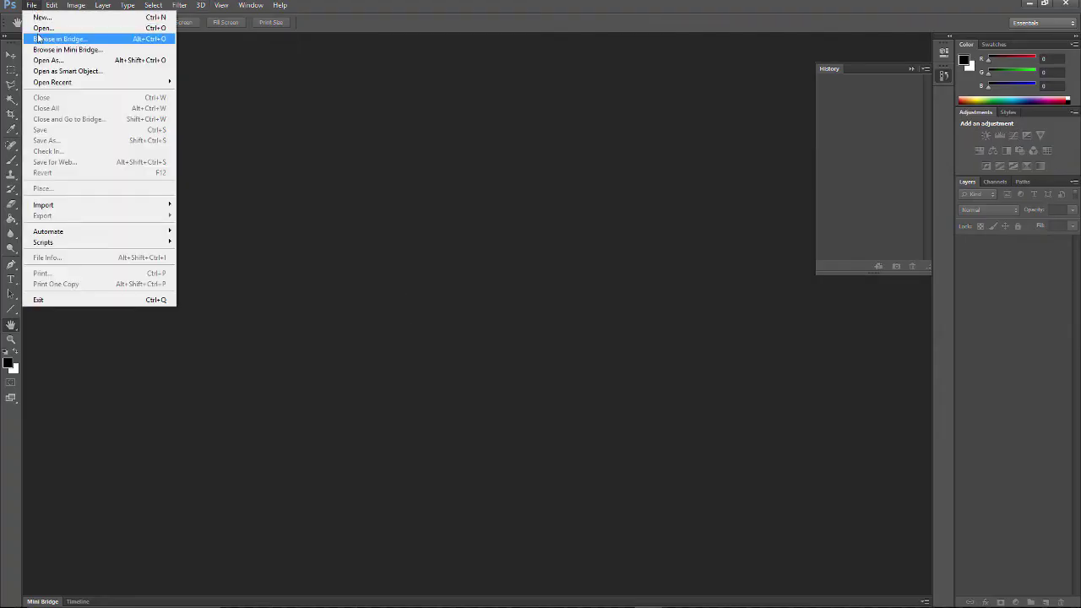
{"action": "left_click", "coordinate": [40, 27]}
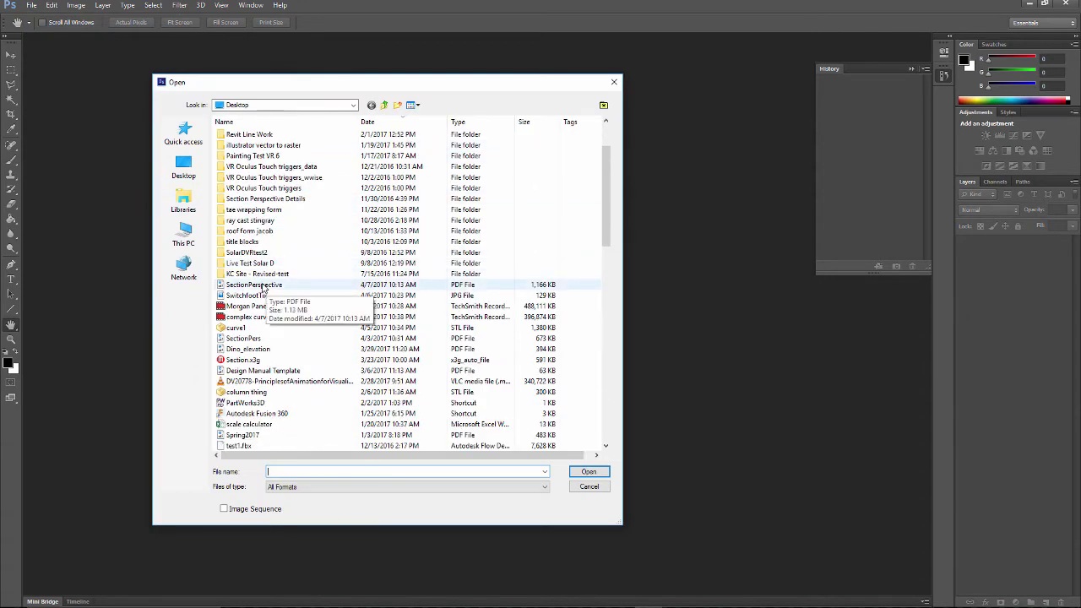
{"action": "left_click", "coordinate": [263, 287]}
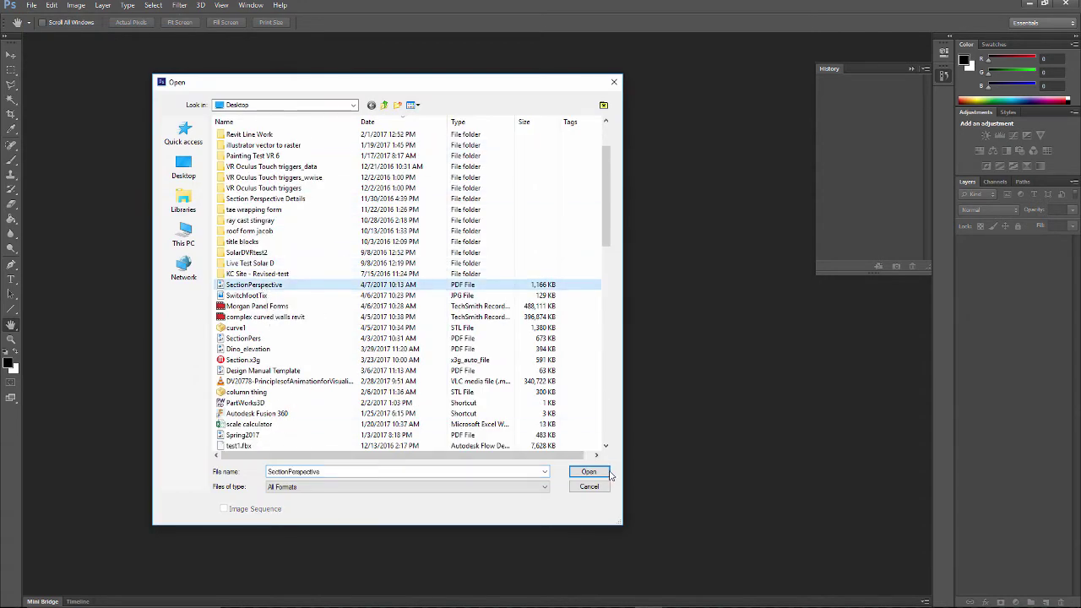
{"action": "left_click", "coordinate": [599, 473]}
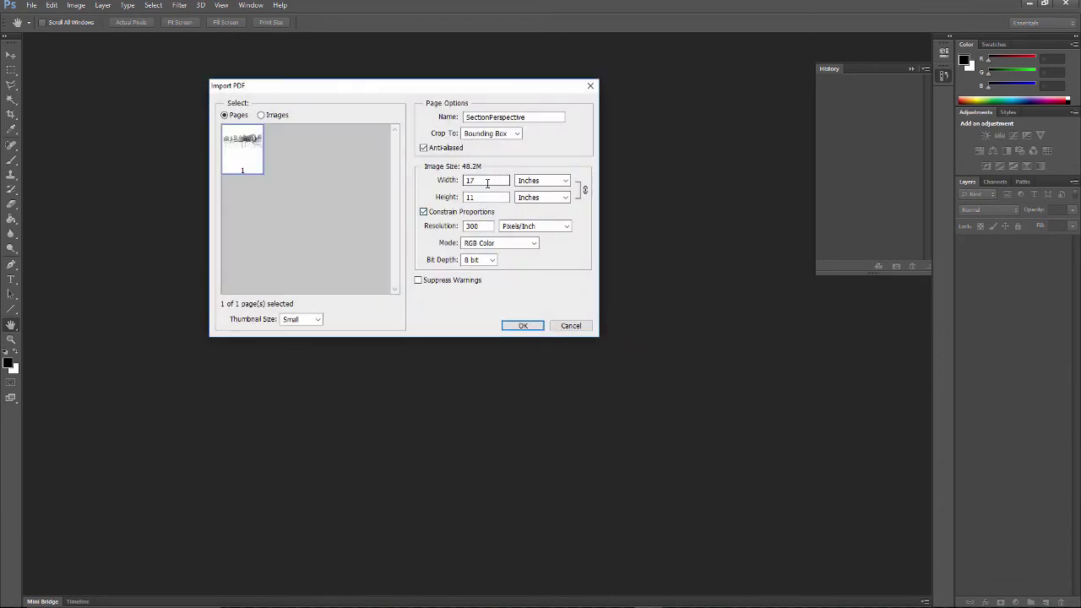
{"action": "left_click", "coordinate": [476, 225]}
{"action": "left_click", "coordinate": [523, 325]}
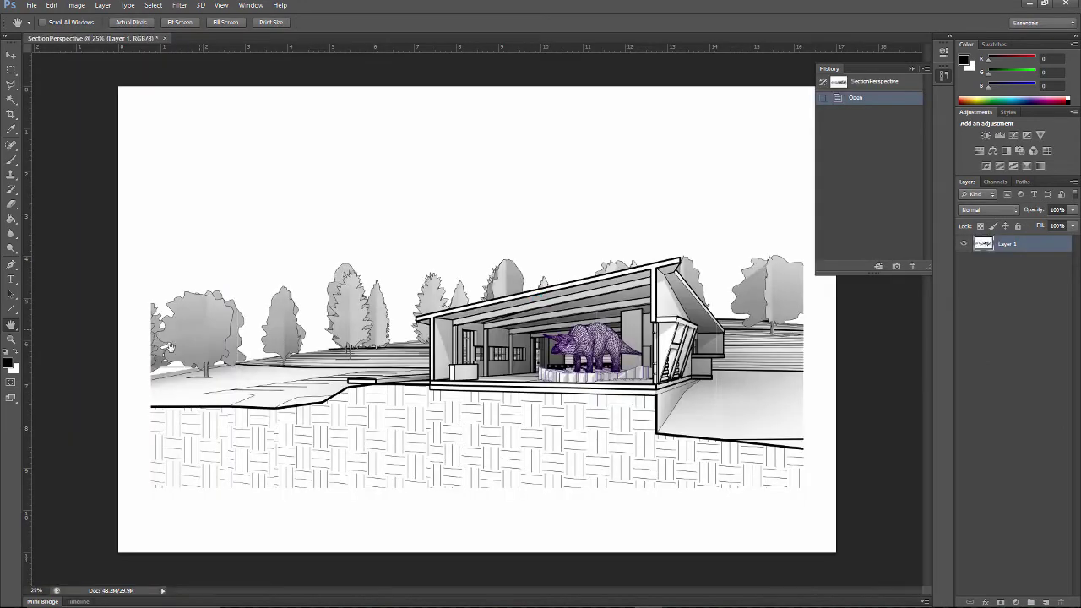
Examine the line weights and shading of the imported perspective around the roof, interior and dinosaur in close view.
{"action": "left_click", "coordinate": [13, 340]}
{"action": "left_click", "coordinate": [607, 325]}
{"action": "left_click", "coordinate": [508, 299]}
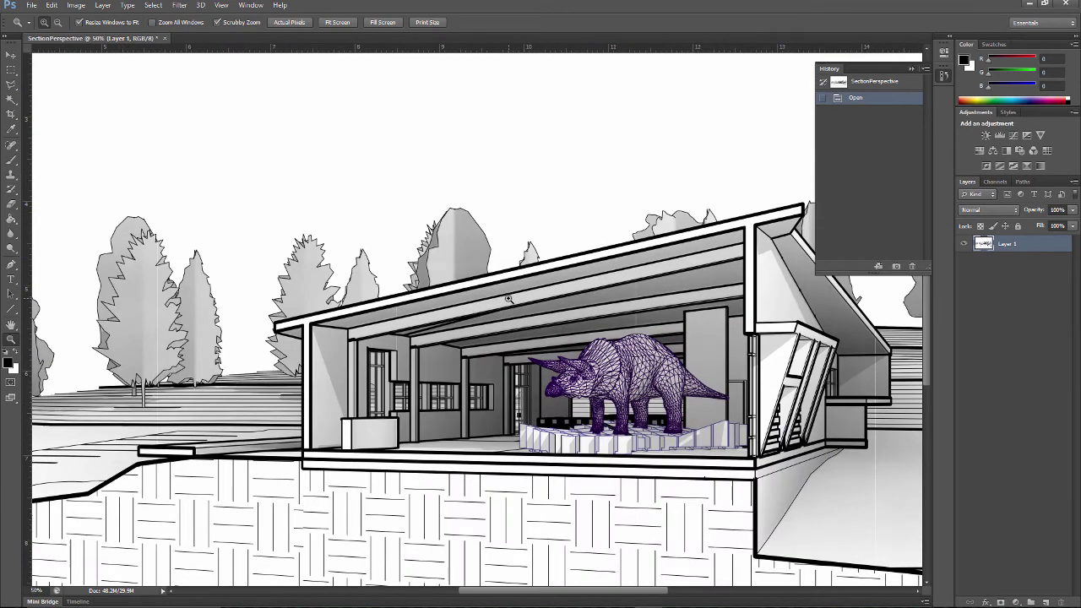
{"action": "left_click", "coordinate": [508, 299]}
{"action": "left_click", "coordinate": [509, 300]}
{"action": "scroll", "coordinate": [545, 312], "scroll_direction": "down", "scroll_amount": 1}
{"action": "scroll", "coordinate": [545, 312], "scroll_direction": "down", "scroll_amount": 4}
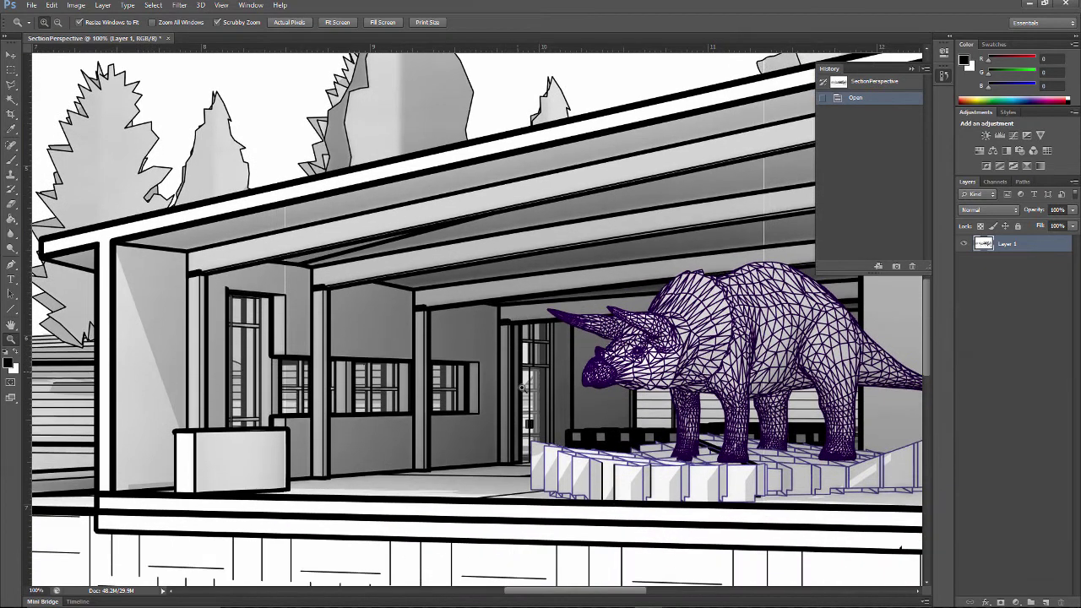
{"action": "left_click_drag", "start_coordinate": [581, 591], "coordinate": [571, 567]}
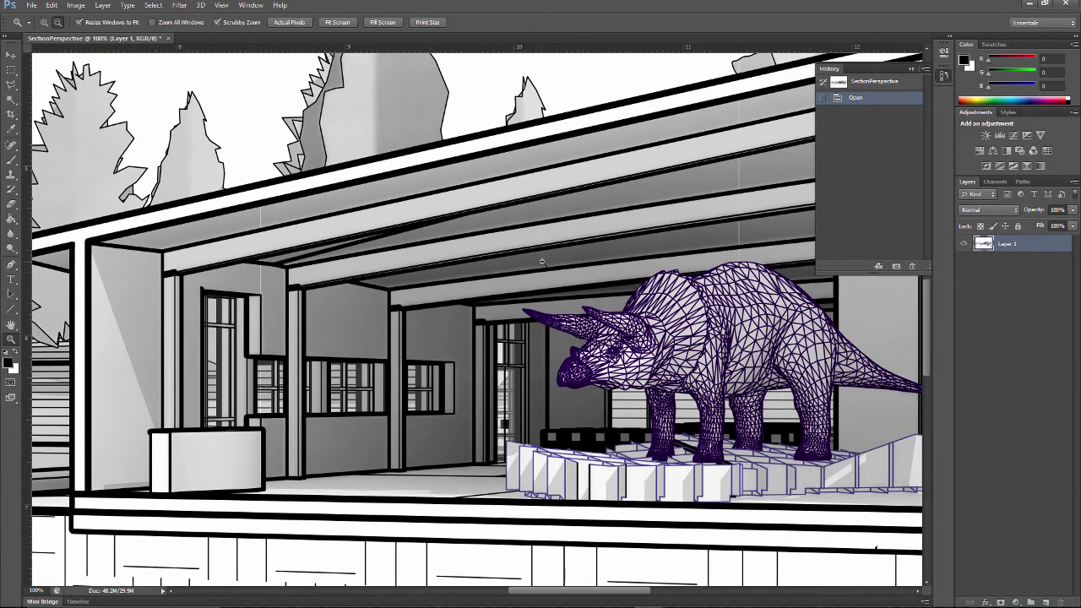
{"action": "left_click", "coordinate": [539, 262], "text": "alt"}
{"action": "left_click", "coordinate": [541, 263], "text": "alt"}
{"action": "left_click_drag", "start_coordinate": [616, 592], "coordinate": [657, 591]}
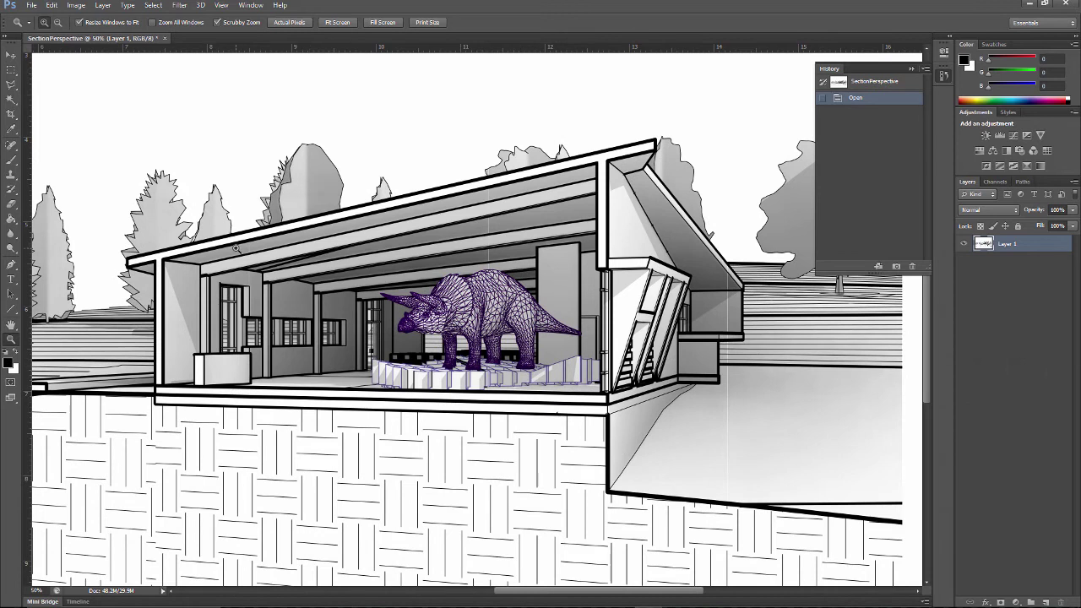
{"action": "scroll", "coordinate": [236, 248], "scroll_direction": "up", "scroll_amount": 2}
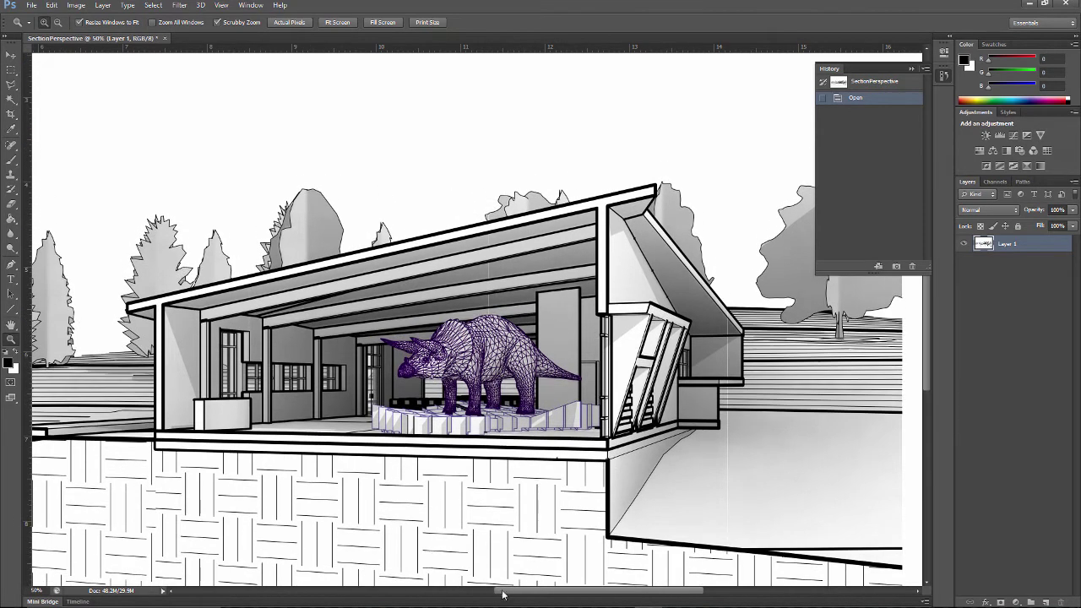
{"action": "left_click_drag", "start_coordinate": [517, 597], "coordinate": [484, 596]}
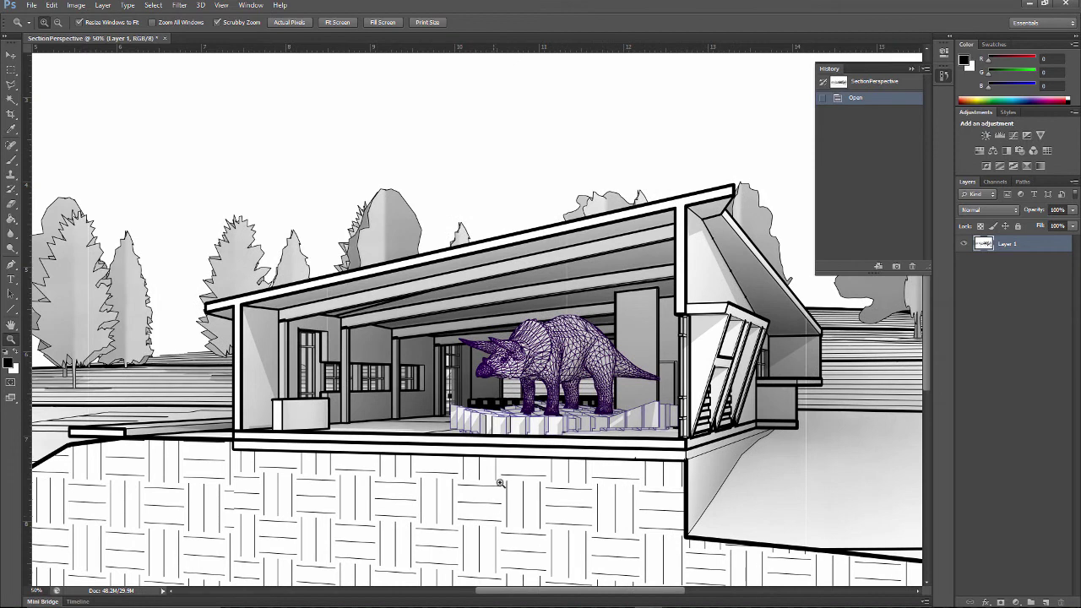
{"action": "scroll", "coordinate": [501, 481], "scroll_direction": "up", "scroll_amount": 1}
{"action": "scroll", "coordinate": [501, 481], "scroll_direction": "up", "scroll_amount": 1}
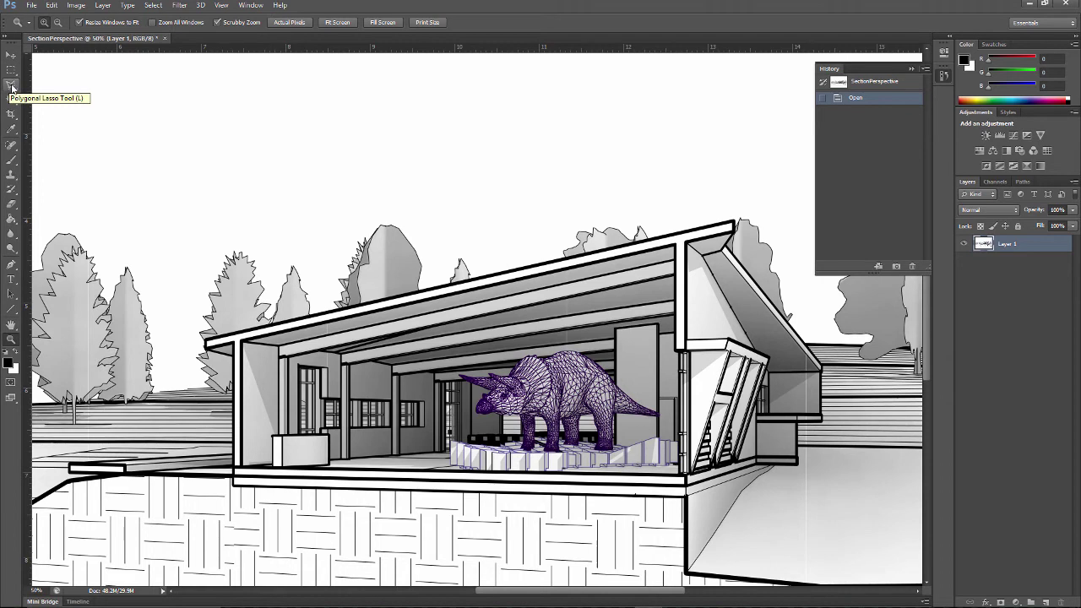
Begin a Polygonal Lasso outline of the section cut along the inner edges of the floor, side walls and roof.
{"action": "left_click", "coordinate": [11, 87]}
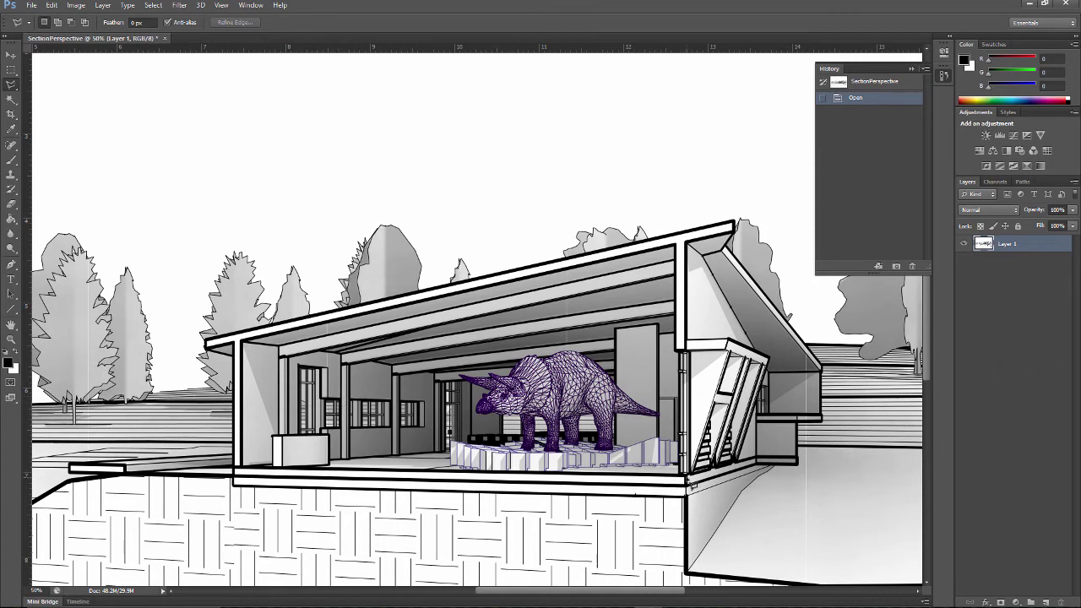
{"action": "left_click", "coordinate": [11, 340]}
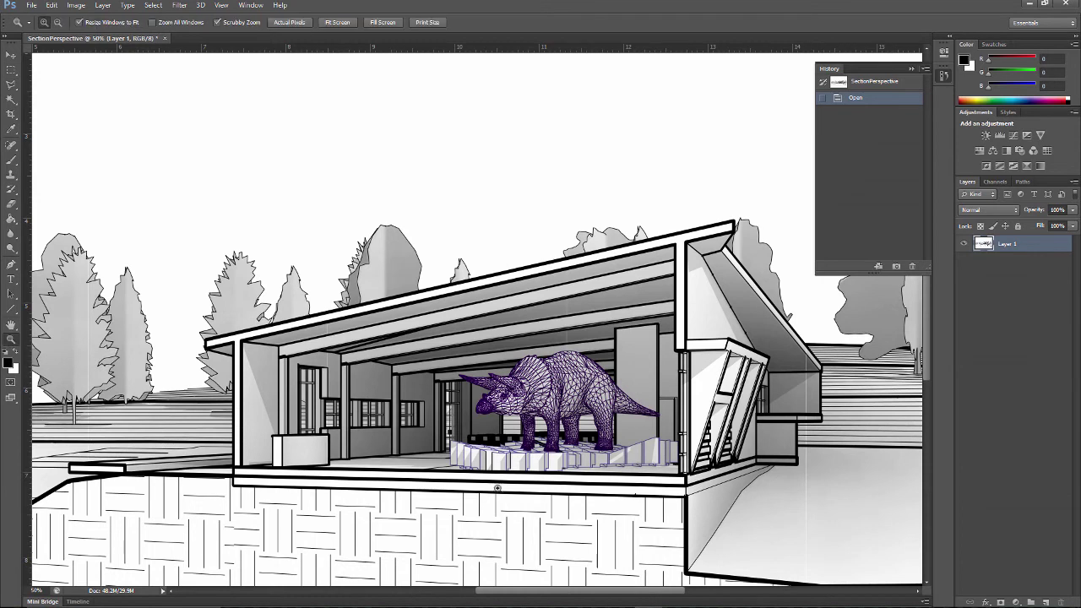
{"action": "left_click", "coordinate": [538, 457]}
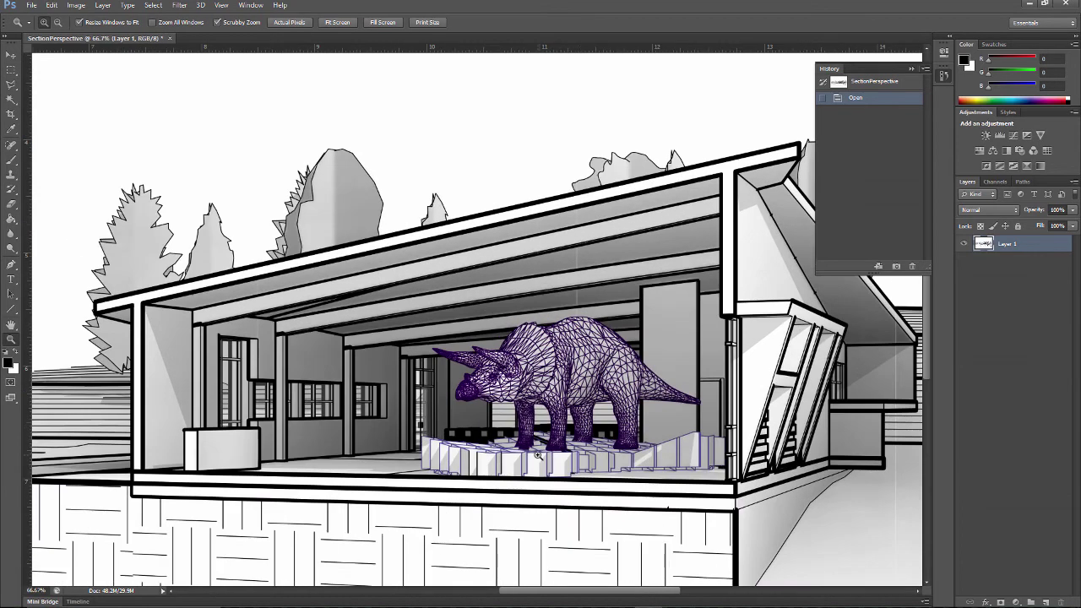
{"action": "left_click", "coordinate": [918, 69]}
{"action": "left_click", "coordinate": [11, 86]}
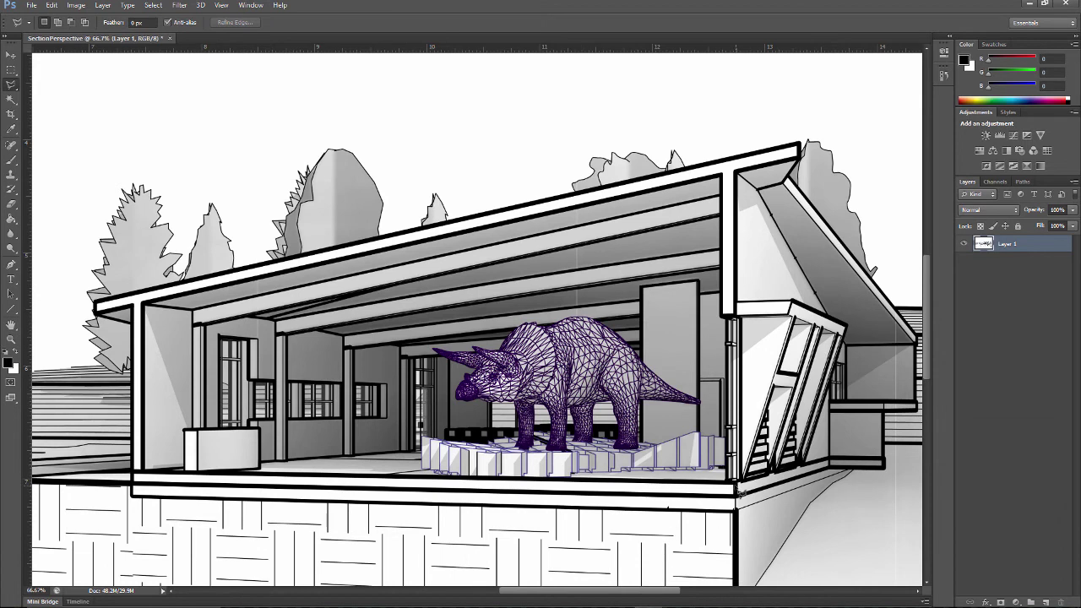
{"action": "left_click", "coordinate": [738, 488]}
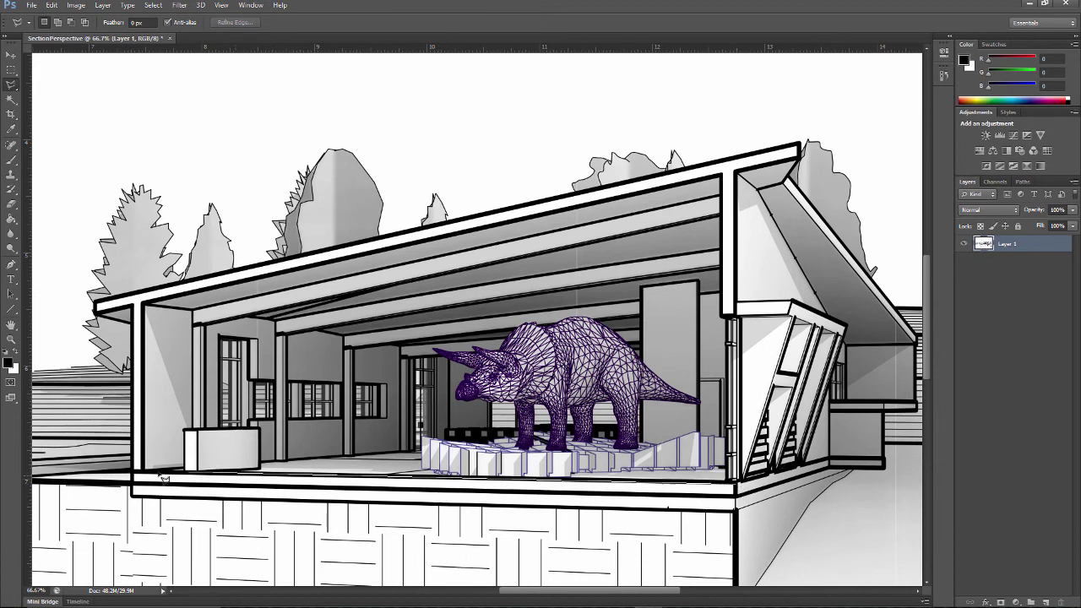
{"action": "left_click", "coordinate": [146, 475]}
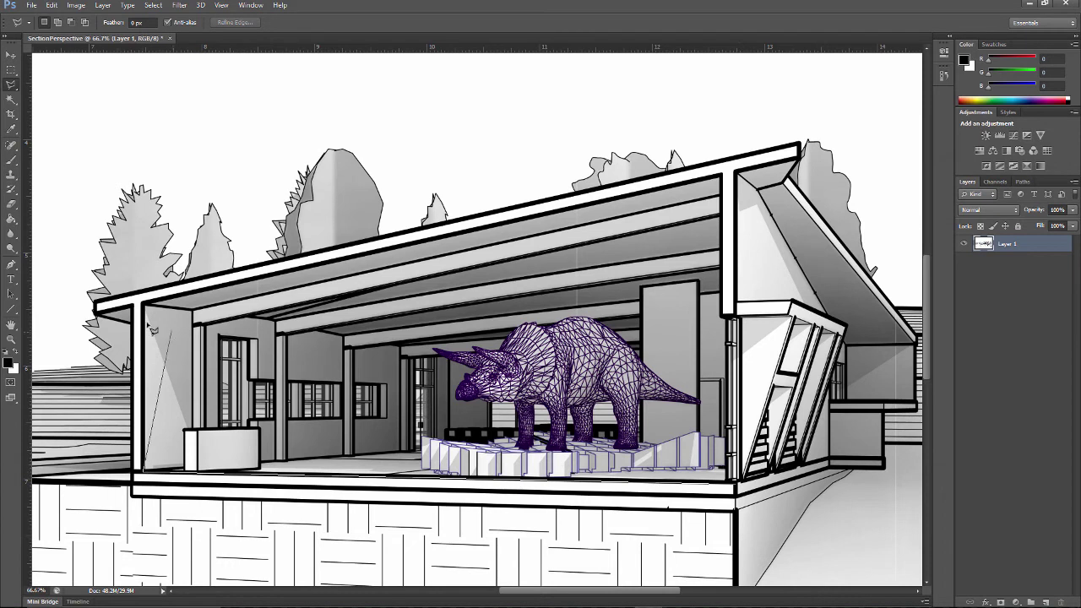
{"action": "left_click", "coordinate": [146, 305]}
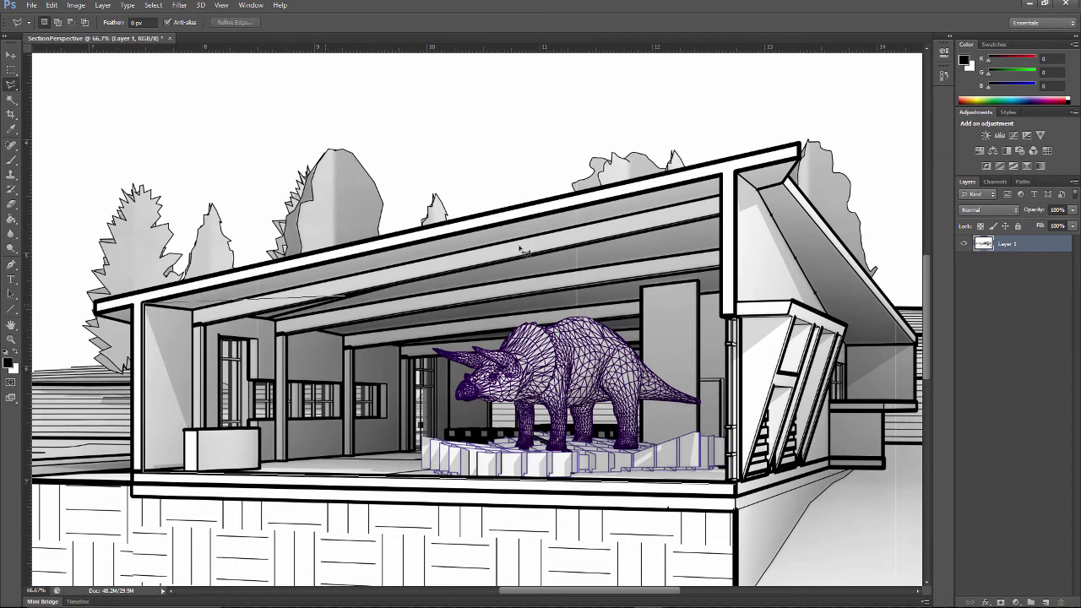
{"action": "left_click", "coordinate": [725, 176]}
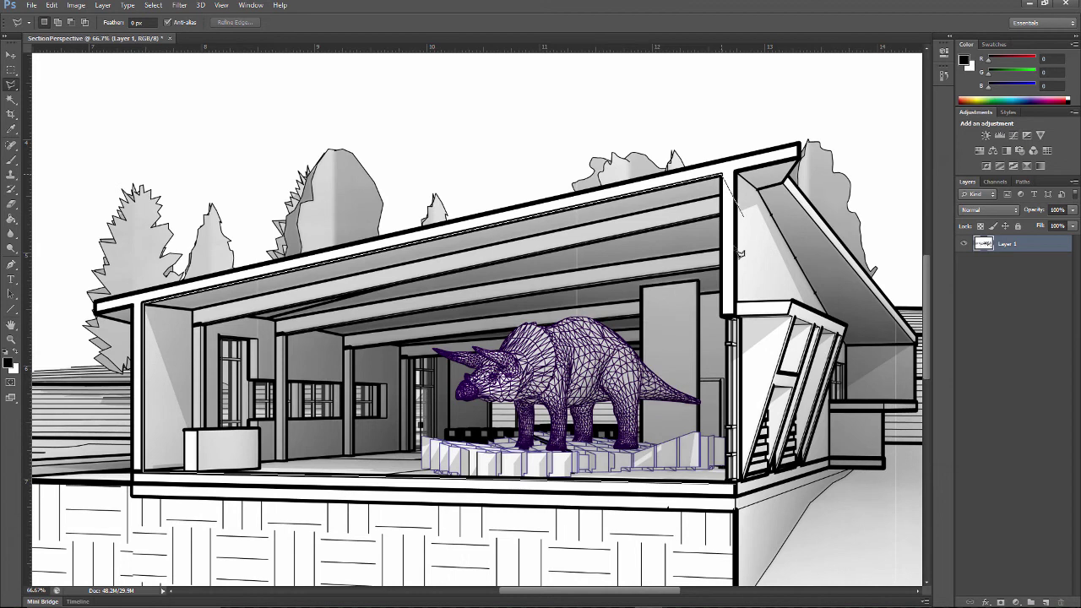
{"action": "left_click", "coordinate": [726, 316]}
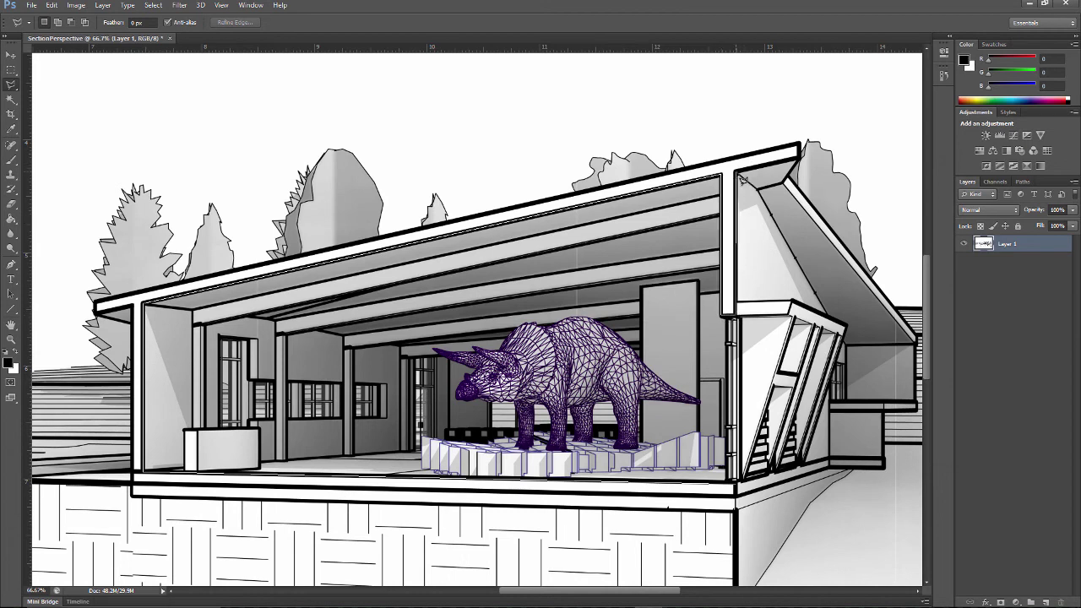
Complete the section cut selection around the roof, outer walls and floor slab, and fill it with black.
{"action": "left_click", "coordinate": [737, 173]}
{"action": "left_click", "coordinate": [799, 159]}
{"action": "left_click", "coordinate": [800, 143]}
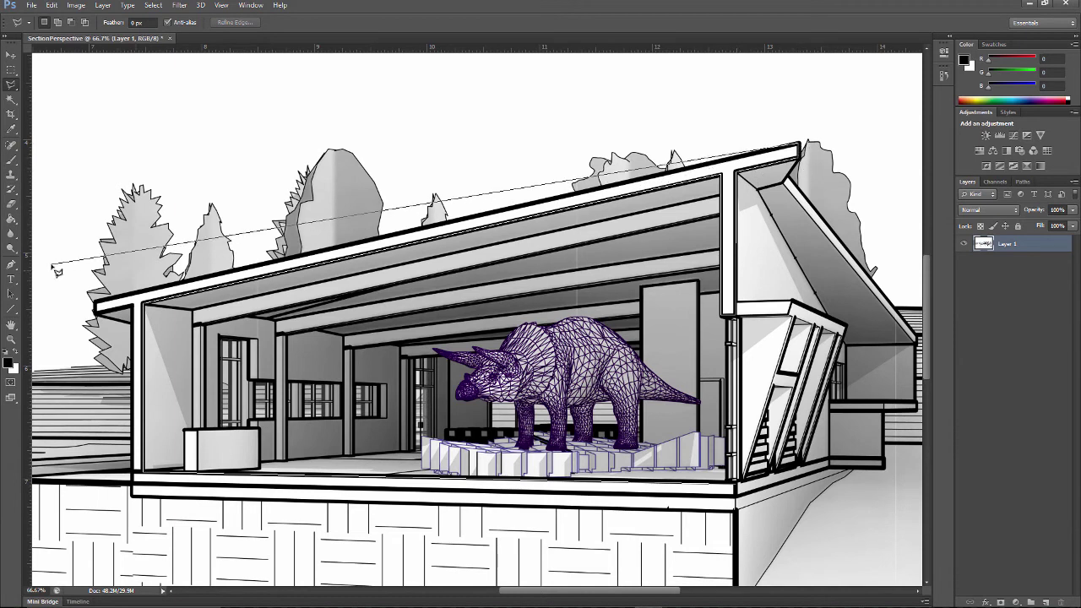
{"action": "left_click", "coordinate": [111, 301]}
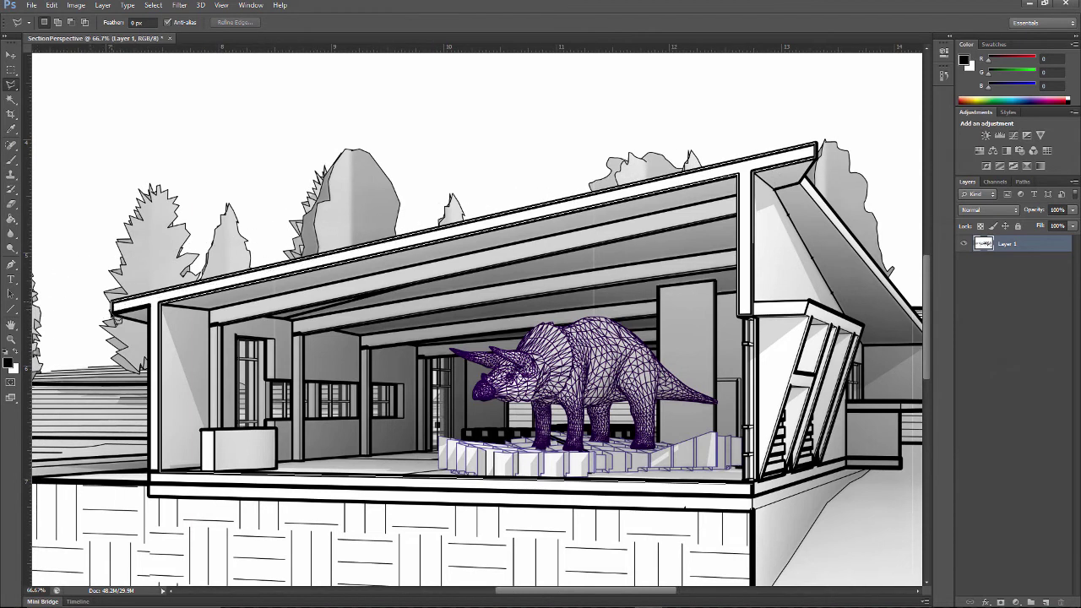
{"action": "left_click", "coordinate": [149, 306]}
{"action": "left_click", "coordinate": [151, 499]}
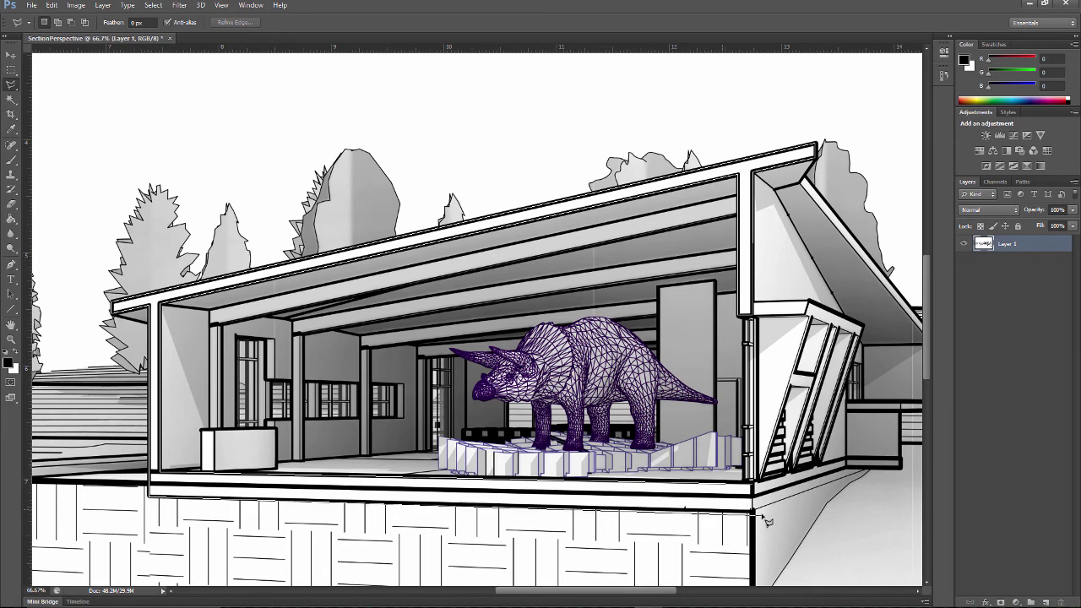
{"action": "left_click", "coordinate": [758, 510]}
{"action": "double_click", "coordinate": [762, 504]}
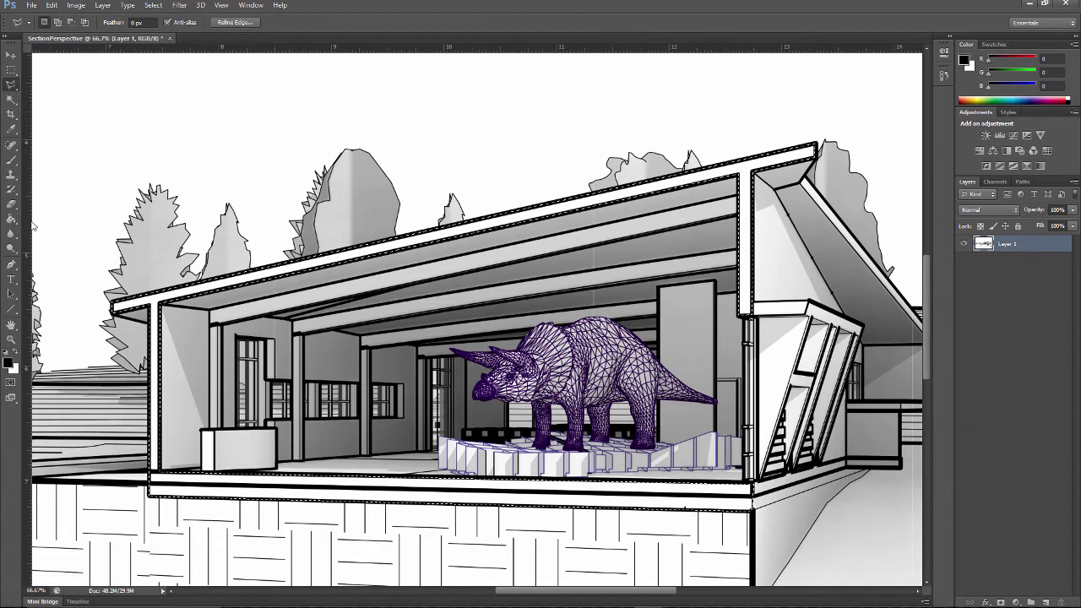
{"action": "left_click", "coordinate": [12, 220]}
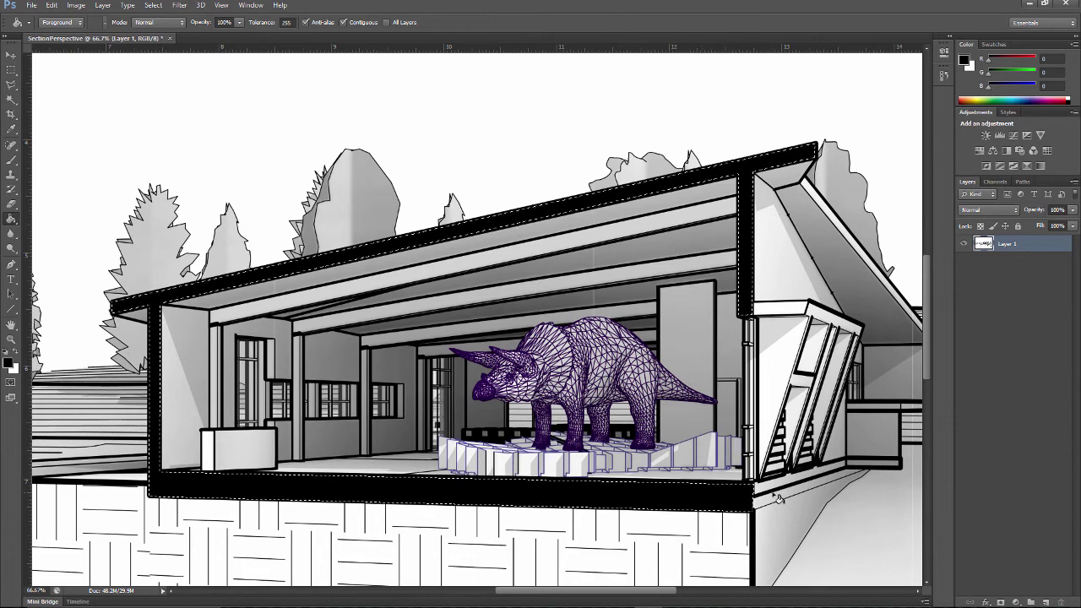
Make a work path from the section cut selection and save it as SectionCut.
{"action": "left_click", "coordinate": [1023, 182]}
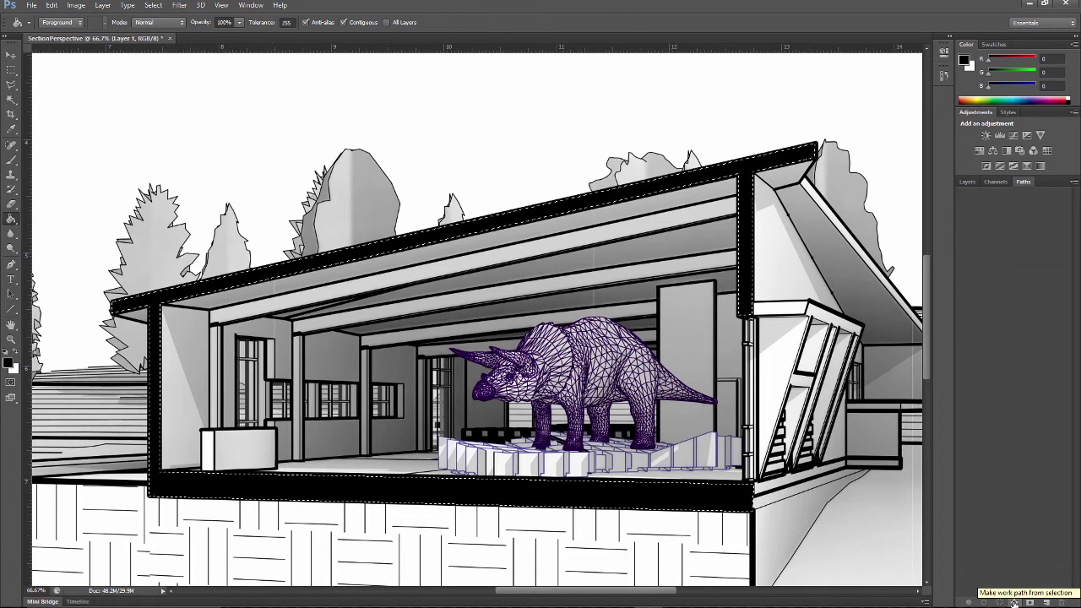
{"action": "left_click", "coordinate": [1014, 602]}
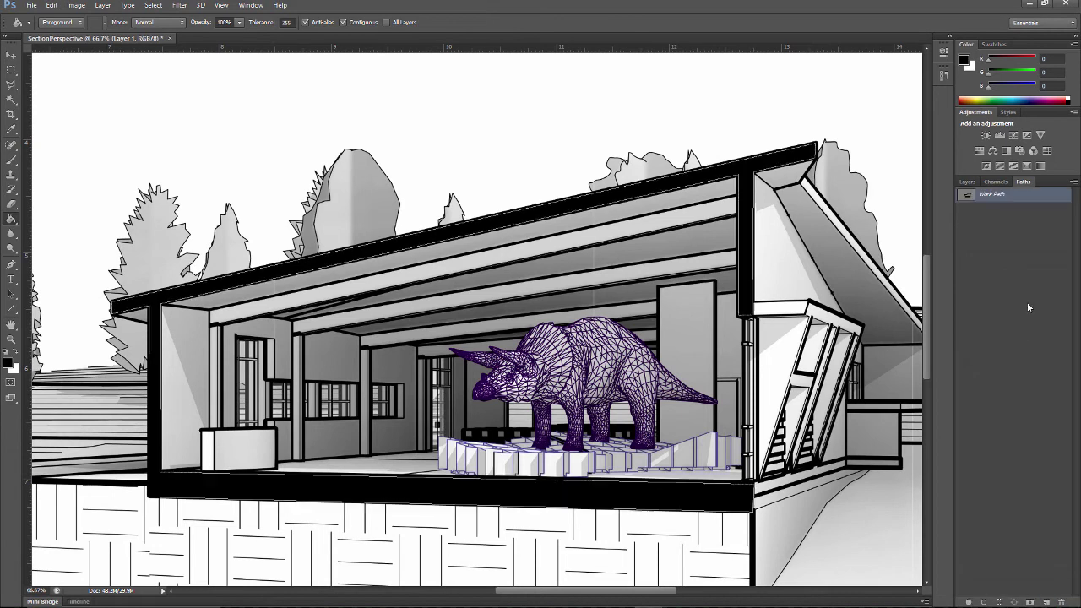
{"action": "right_click", "coordinate": [996, 196]}
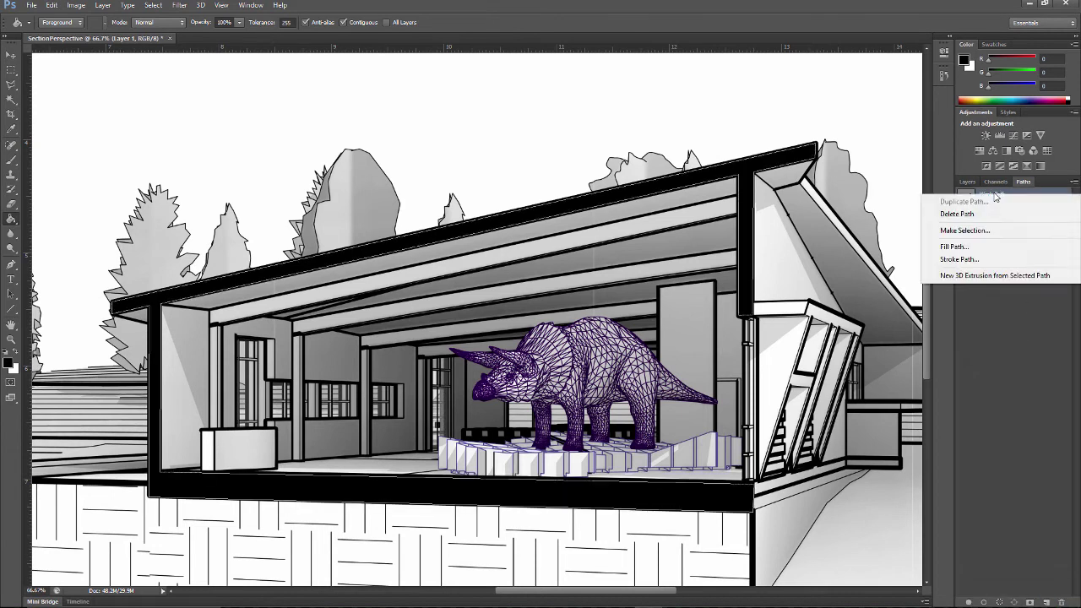
{"action": "left_click", "coordinate": [1010, 306]}
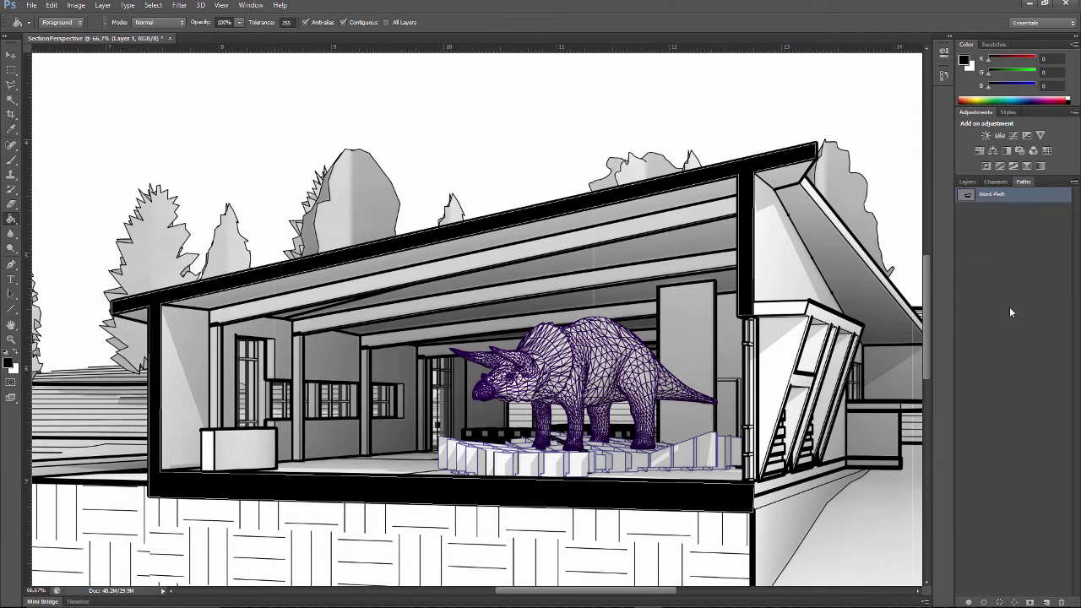
{"action": "double_click", "coordinate": [997, 196]}
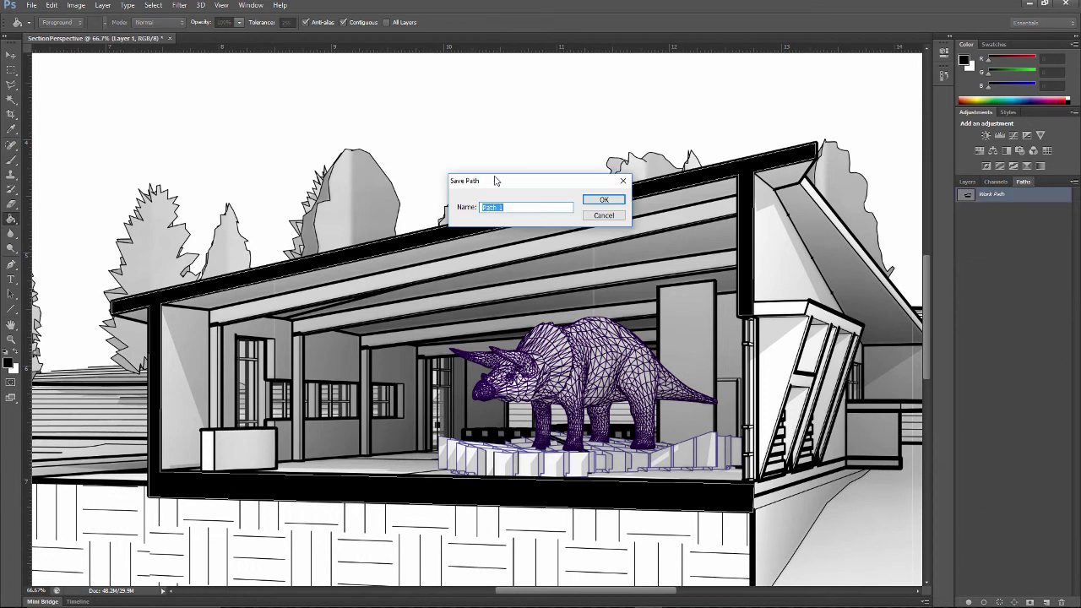
{"action": "type", "text": "SectionCut"}
{"action": "key", "text": "Return"}
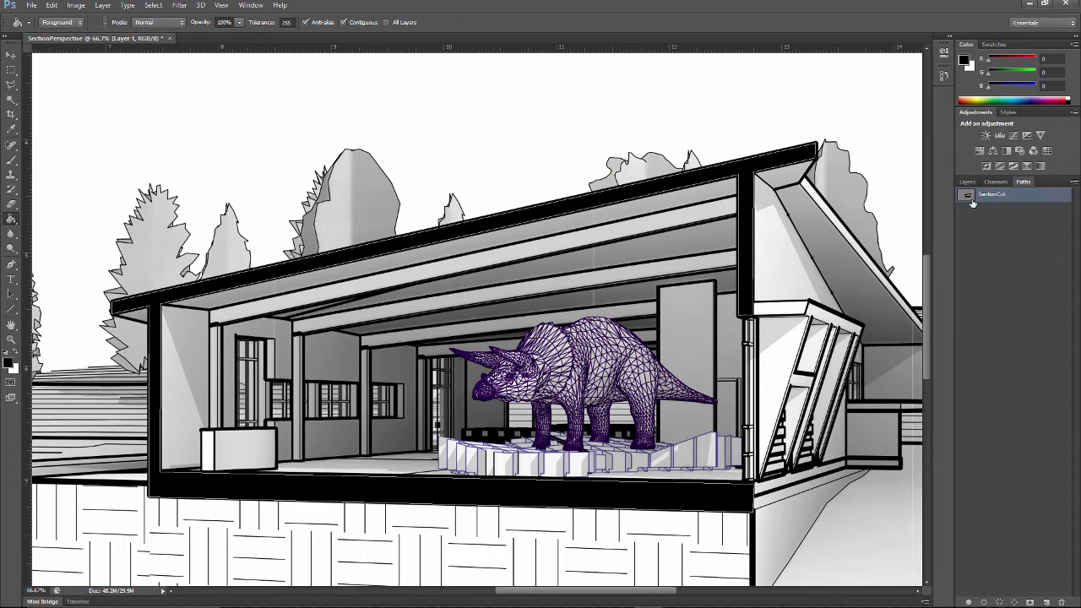
Load the SectionCut path as a selection and deselect it again.
{"action": "left_click", "coordinate": [1001, 235]}
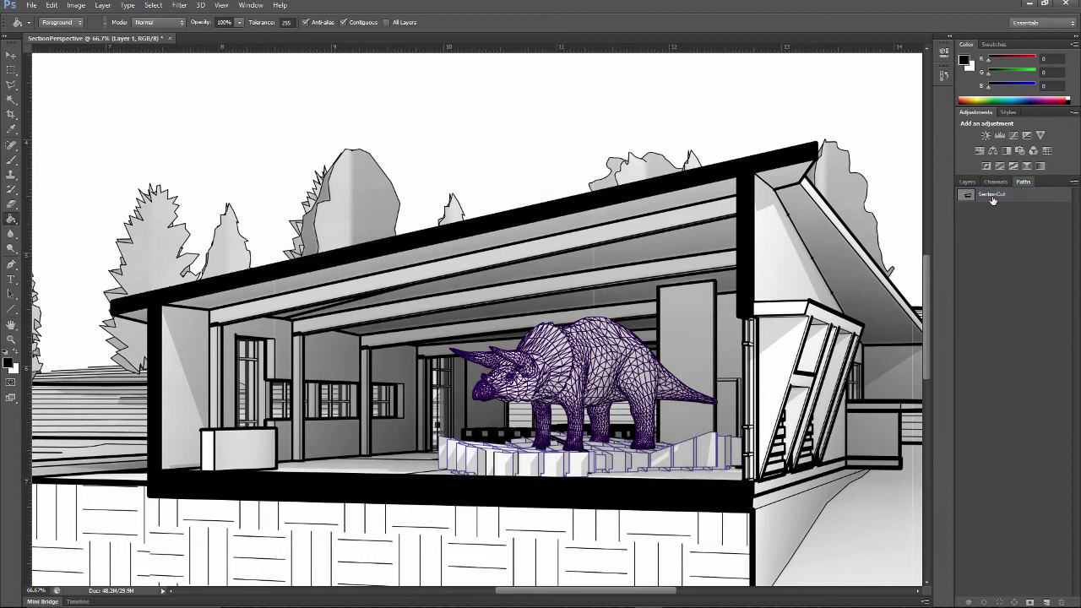
{"action": "left_click", "coordinate": [995, 200]}
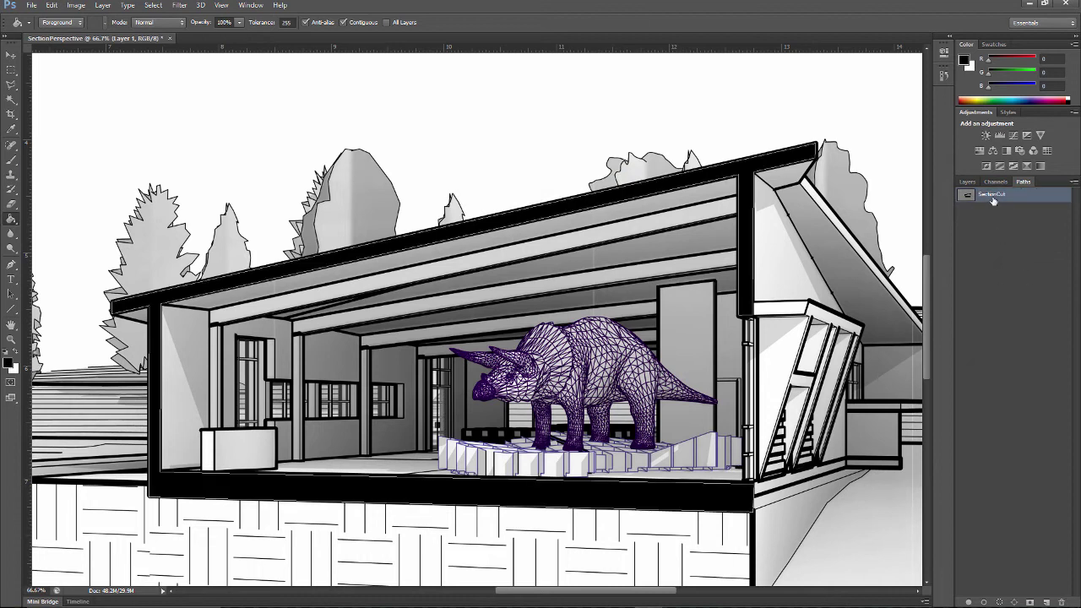
{"action": "left_click", "coordinate": [1000, 601]}
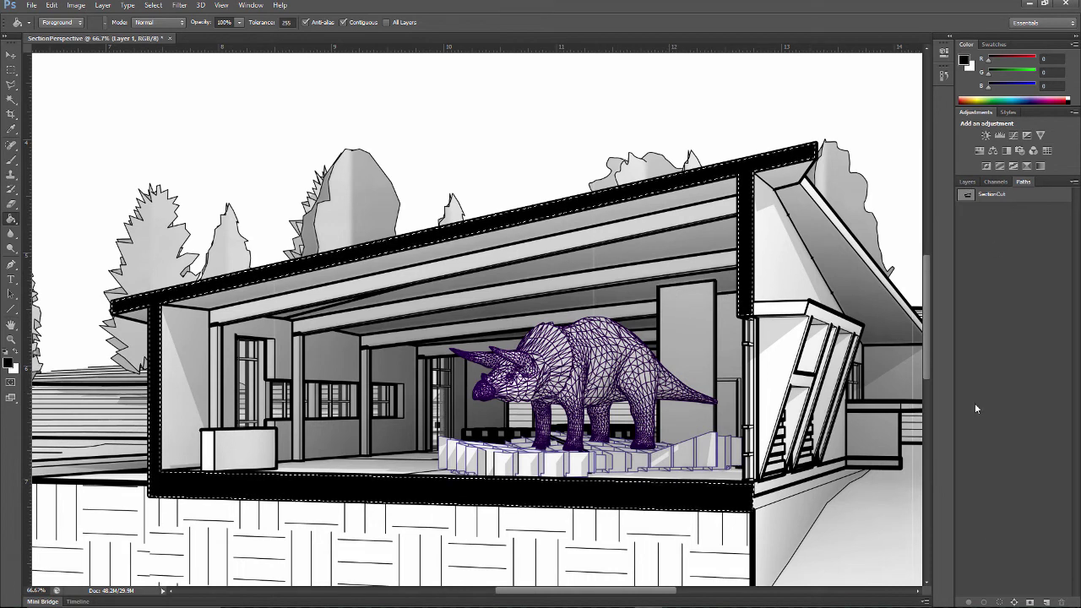
{"action": "left_click", "coordinate": [973, 183]}
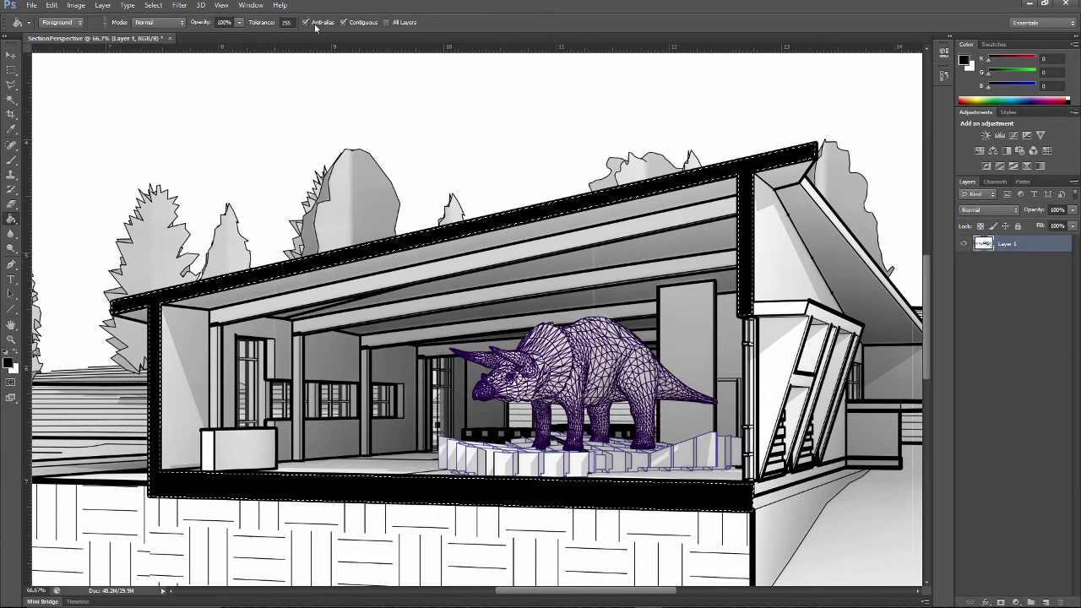
{"action": "left_click", "coordinate": [154, 6]}
{"action": "left_click", "coordinate": [158, 31]}
Bring up the dialog for opening another file.
{"action": "double_click", "coordinate": [12, 326]}
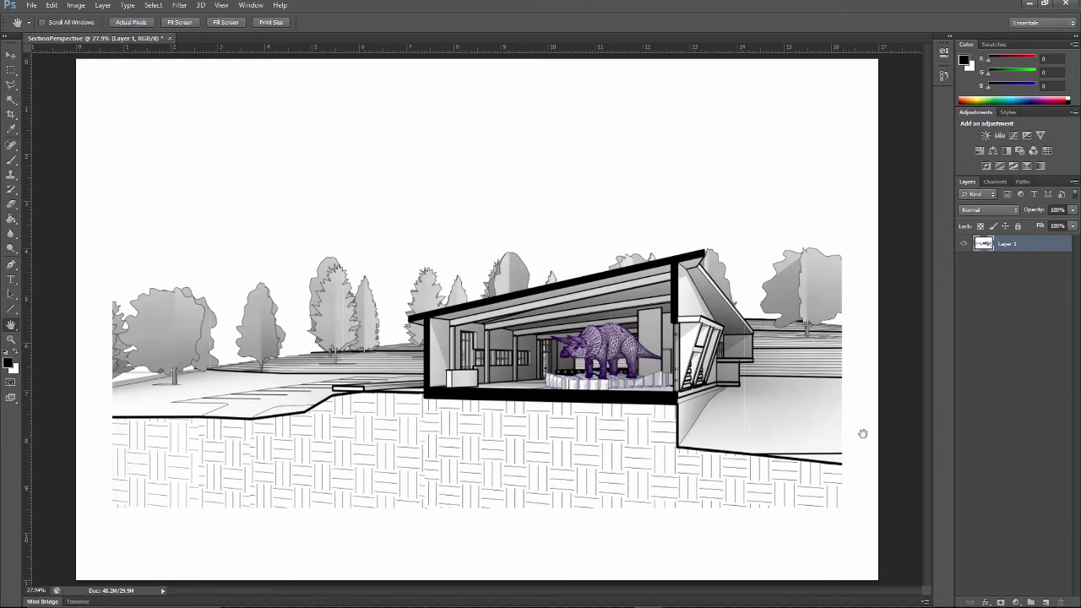
{"action": "left_click", "coordinate": [11, 339]}
{"action": "left_click_drag", "start_coordinate": [813, 384], "coordinate": [811, 434]}
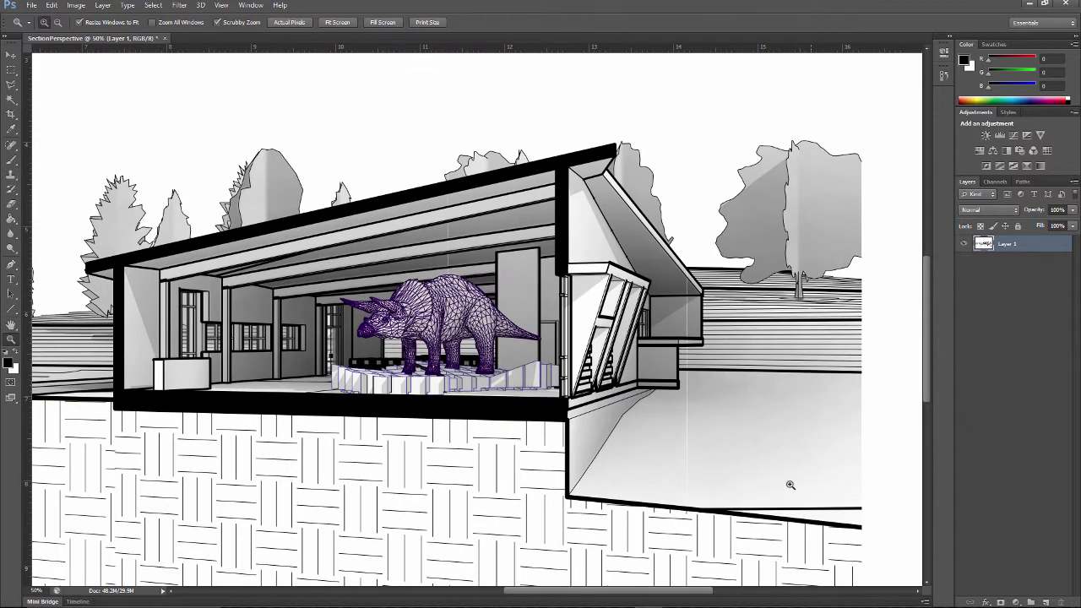
{"action": "left_click_drag", "start_coordinate": [683, 593], "coordinate": [709, 576]}
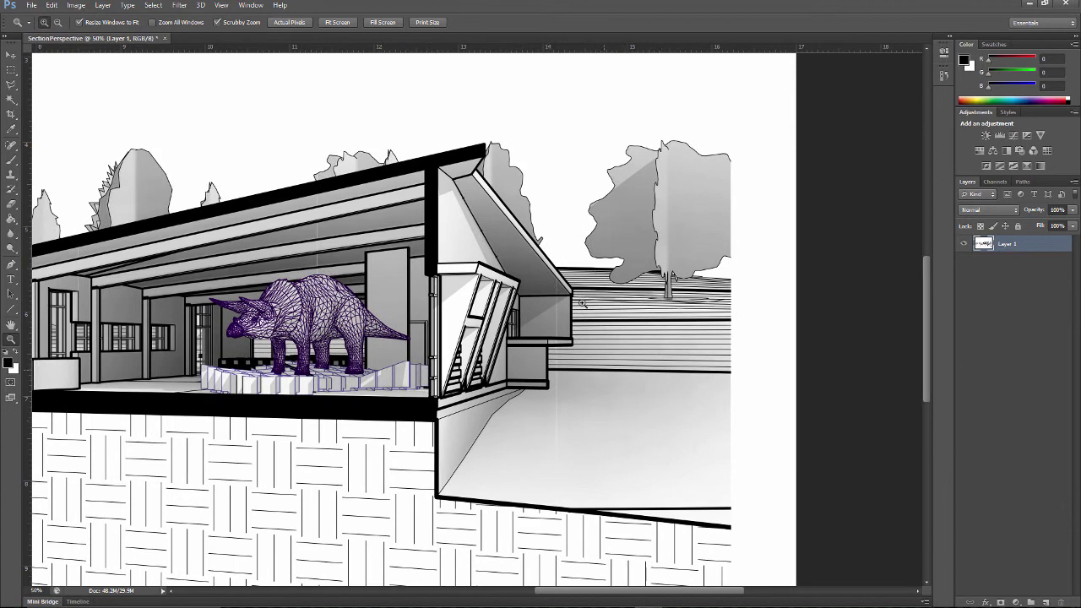
{"action": "left_click", "coordinate": [31, 6]}
{"action": "left_click", "coordinate": [38, 26]}
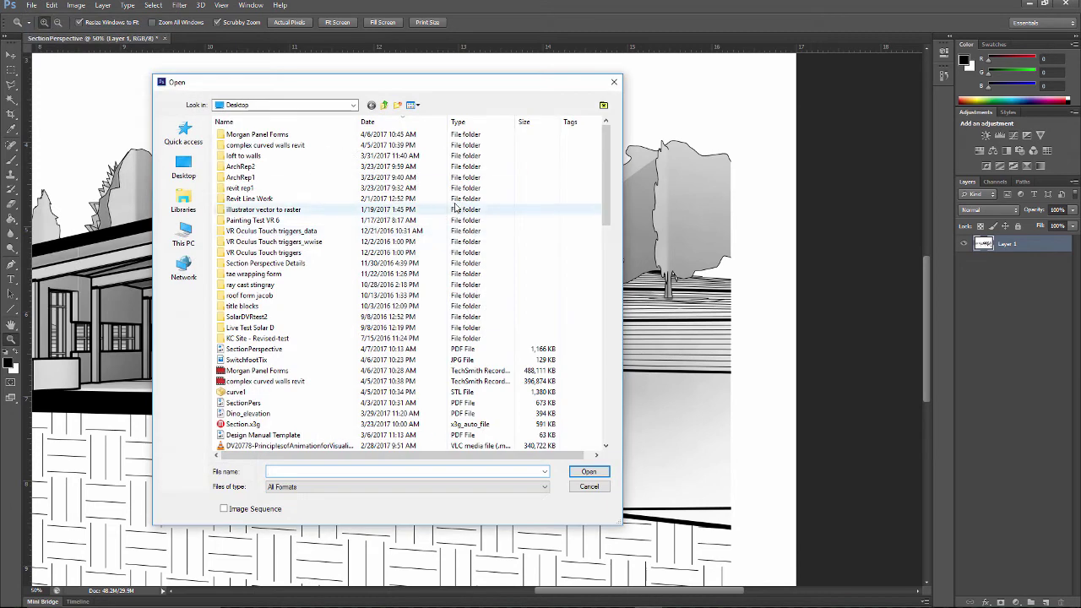
Look through the Desktop files and try to open the This PC shortcut.
{"action": "scroll", "coordinate": [325, 270], "scroll_direction": "down", "scroll_amount": 2}
{"action": "scroll", "coordinate": [326, 283], "scroll_direction": "down", "scroll_amount": 8}
{"action": "scroll", "coordinate": [328, 292], "scroll_direction": "up", "scroll_amount": 8}
{"action": "scroll", "coordinate": [330, 295], "scroll_direction": "down", "scroll_amount": 7}
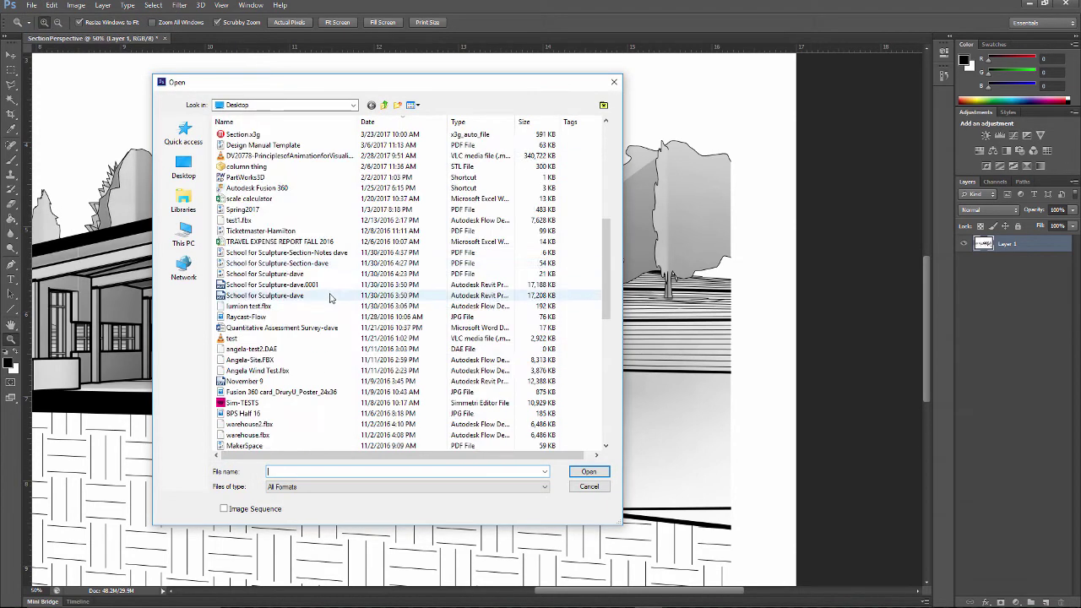
{"action": "scroll", "coordinate": [325, 304], "scroll_direction": "down", "scroll_amount": 10}
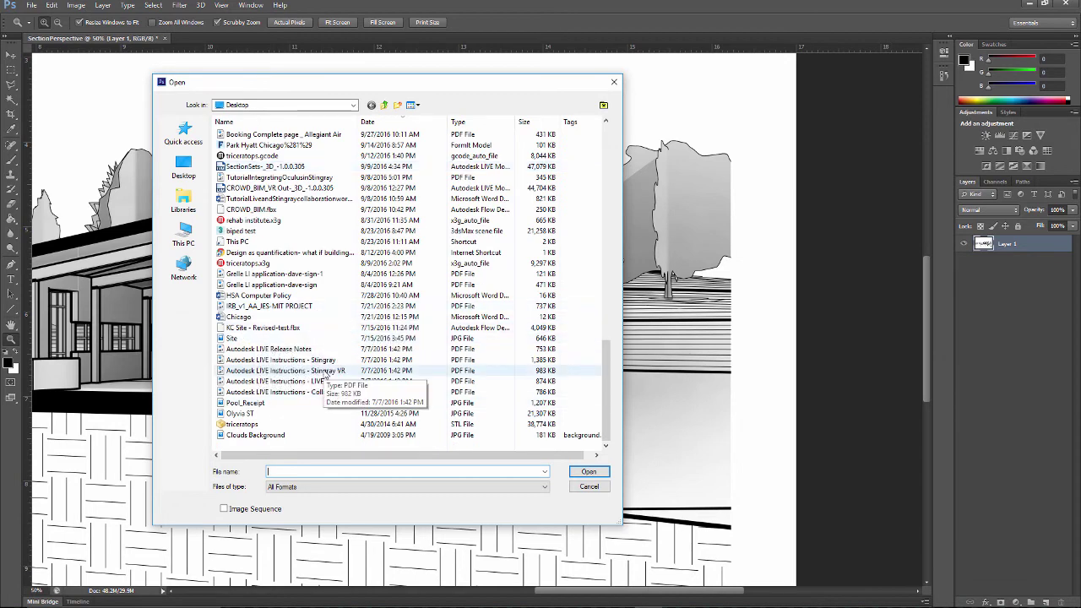
{"action": "double_click", "coordinate": [245, 242]}
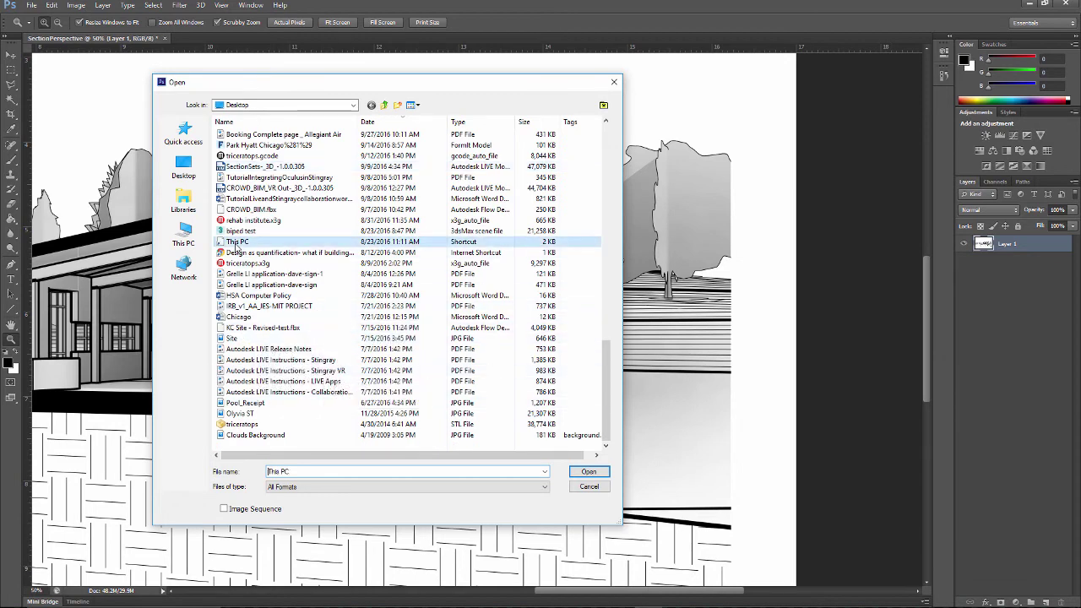
{"action": "left_click", "coordinate": [606, 316]}
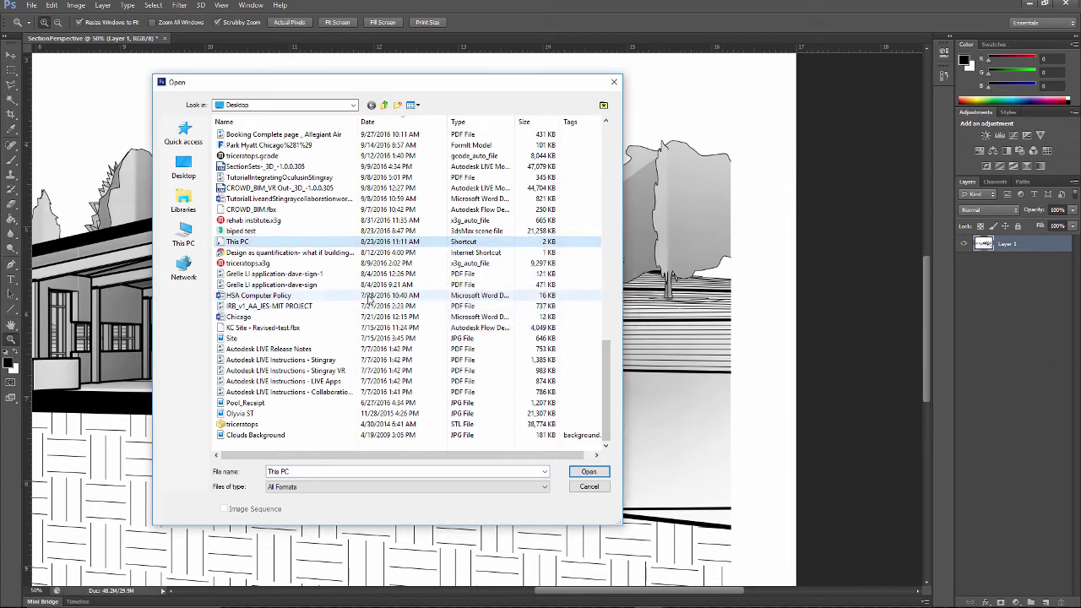
{"action": "scroll", "coordinate": [348, 292], "scroll_direction": "up", "scroll_amount": 2}
{"action": "scroll", "coordinate": [278, 311], "scroll_direction": "up", "scroll_amount": 4}
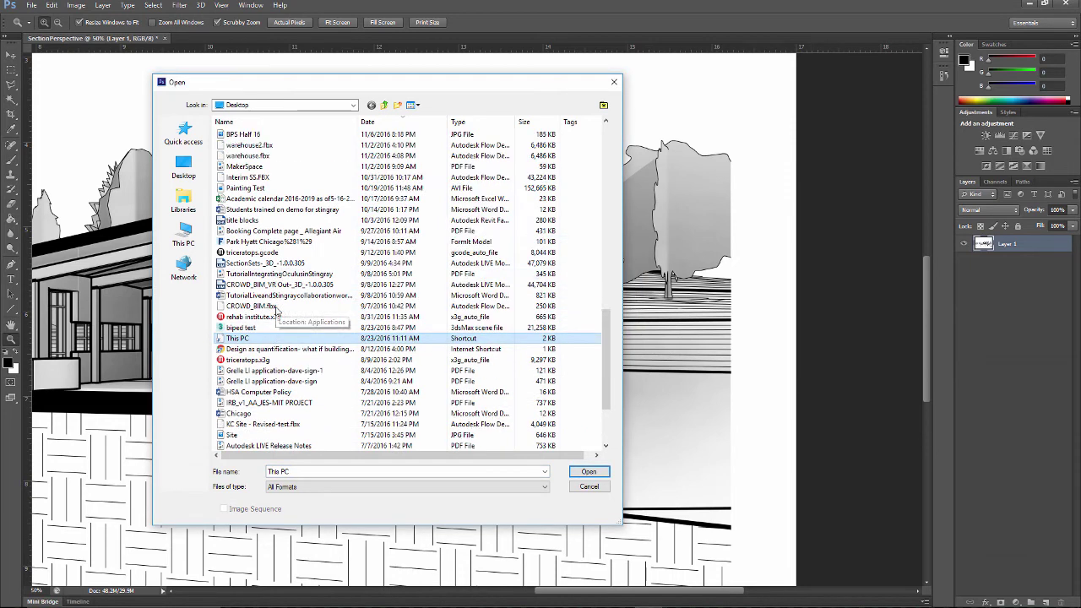
Browse on drive D: to the Compose folder inside My Box, Drury, 225_17.
{"action": "left_click", "coordinate": [183, 235]}
{"action": "double_click", "coordinate": [397, 216]}
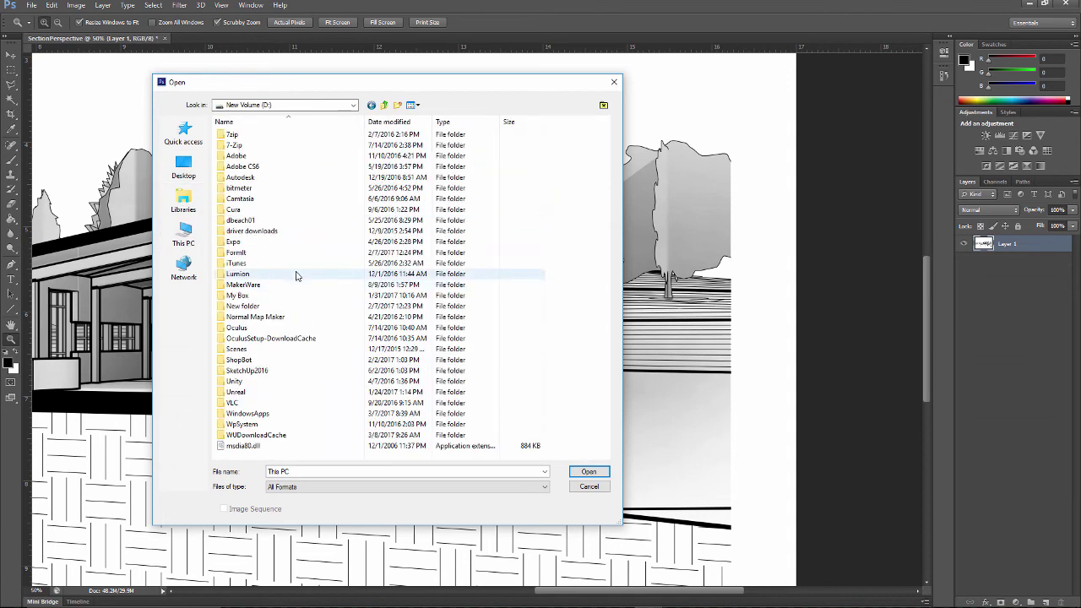
{"action": "double_click", "coordinate": [243, 296]}
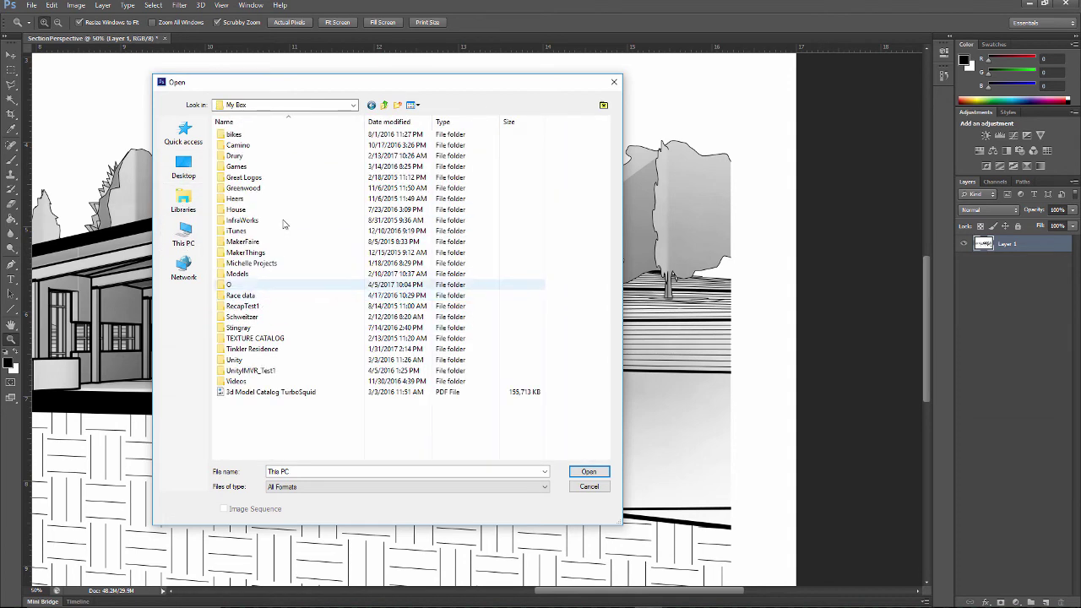
{"action": "double_click", "coordinate": [243, 157]}
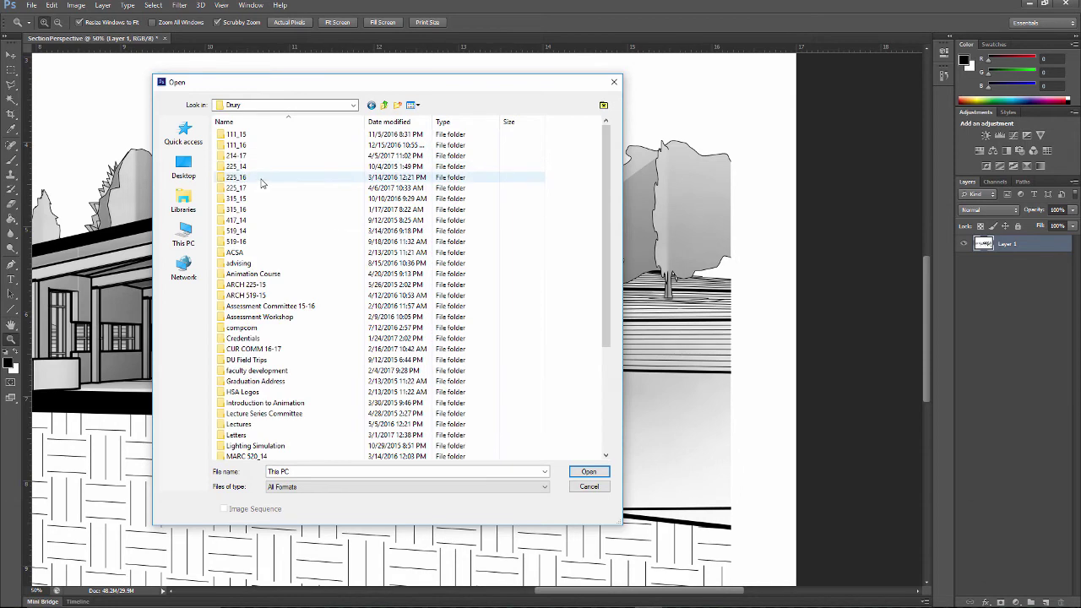
{"action": "double_click", "coordinate": [239, 189]}
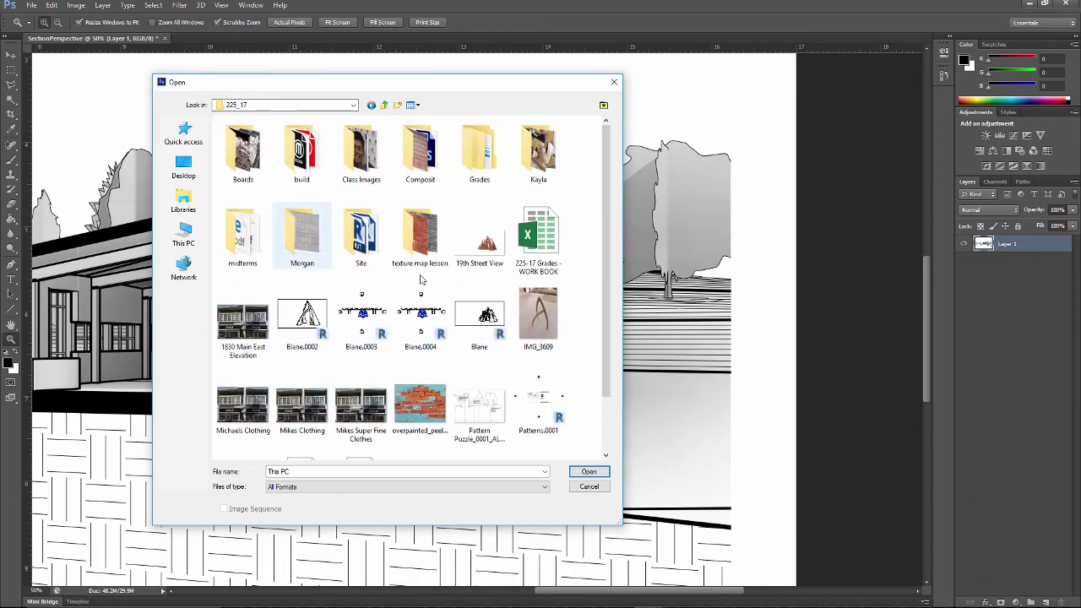
{"action": "double_click", "coordinate": [420, 161]}
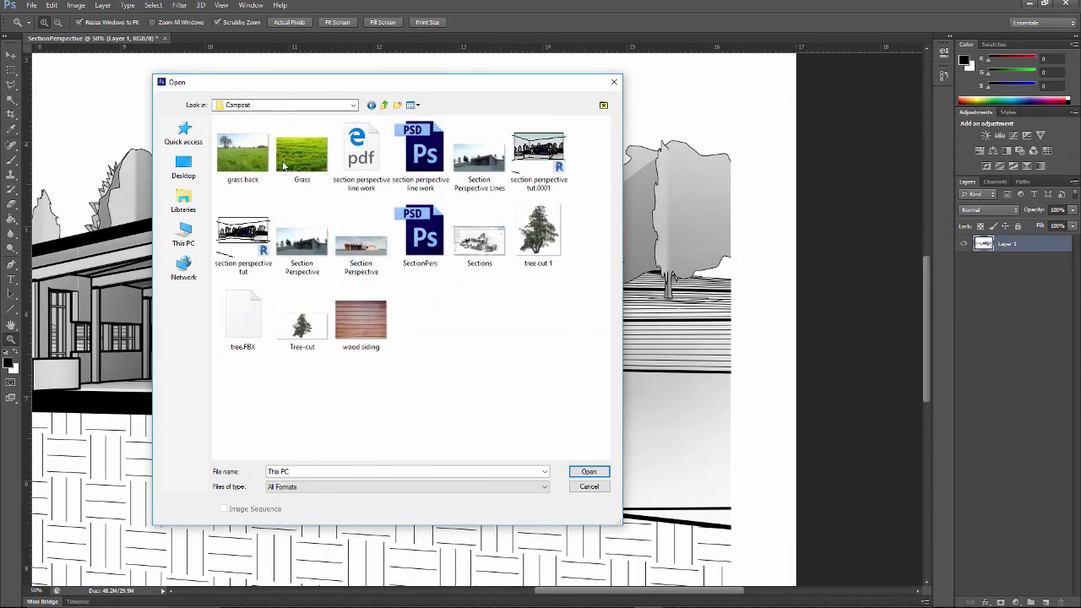
Open the grass back, tree cut 1, Tree-cut and wood siding images together.
{"action": "left_click", "coordinate": [244, 154]}
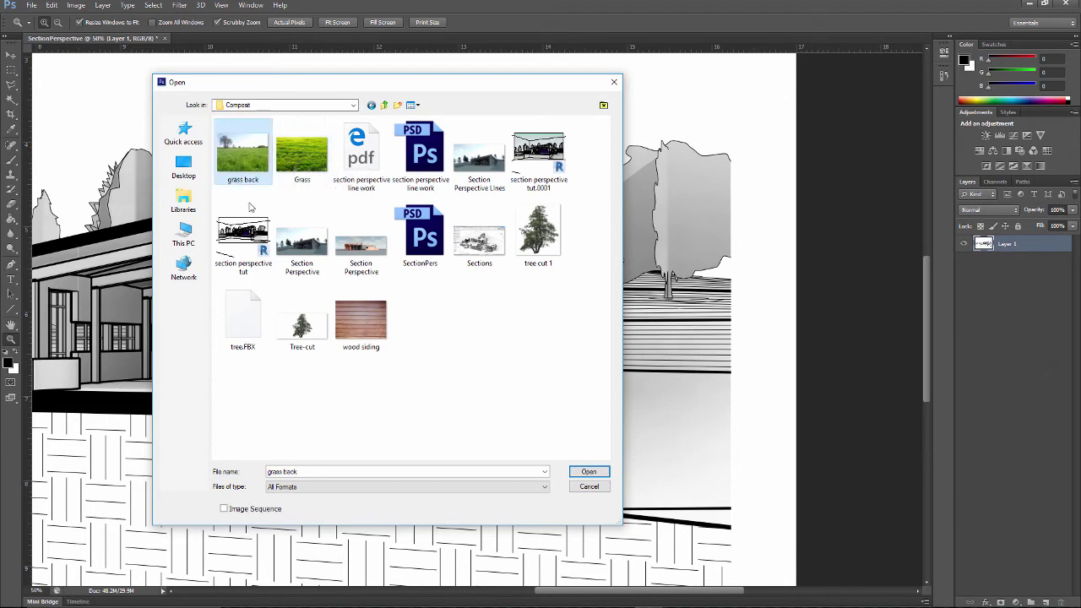
{"action": "left_click", "coordinate": [538, 232], "text": "ctrl"}
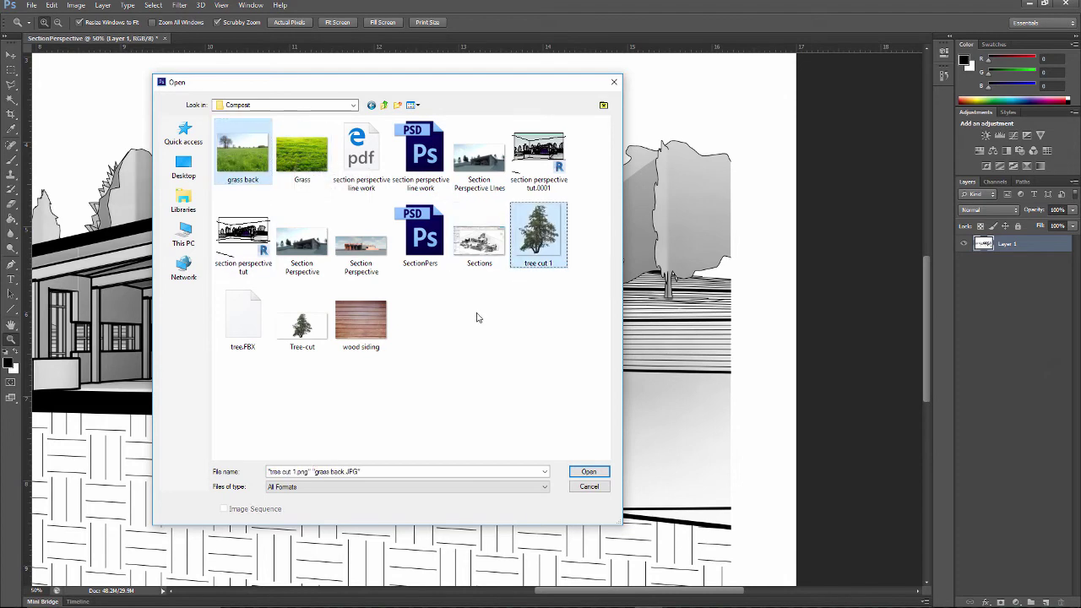
{"action": "left_click", "coordinate": [363, 320], "text": "ctrl"}
{"action": "left_click", "coordinate": [302, 325], "text": "ctrl"}
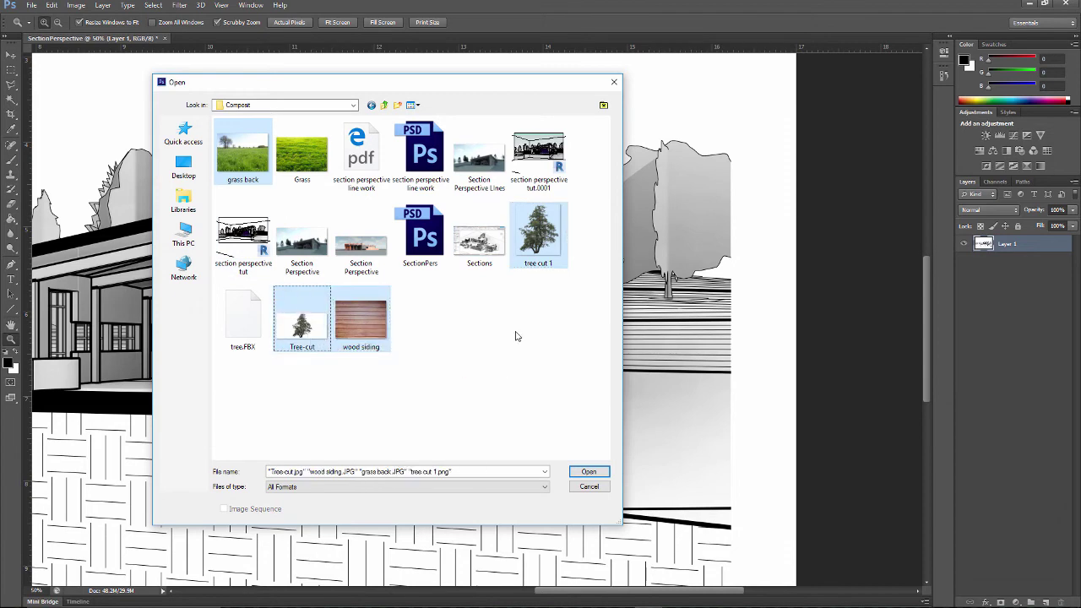
{"action": "left_click", "coordinate": [575, 472]}
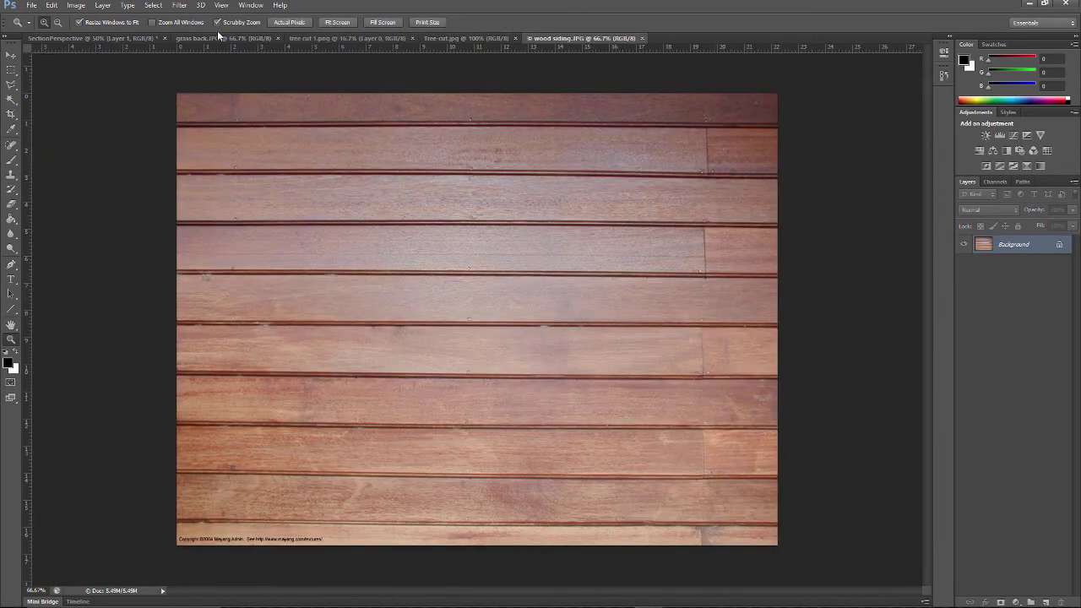
Select the grass field below the horizon in grass back.JPG, a rectangle about 5.08 by 2.2 in, and copy it.
{"action": "left_click", "coordinate": [218, 38]}
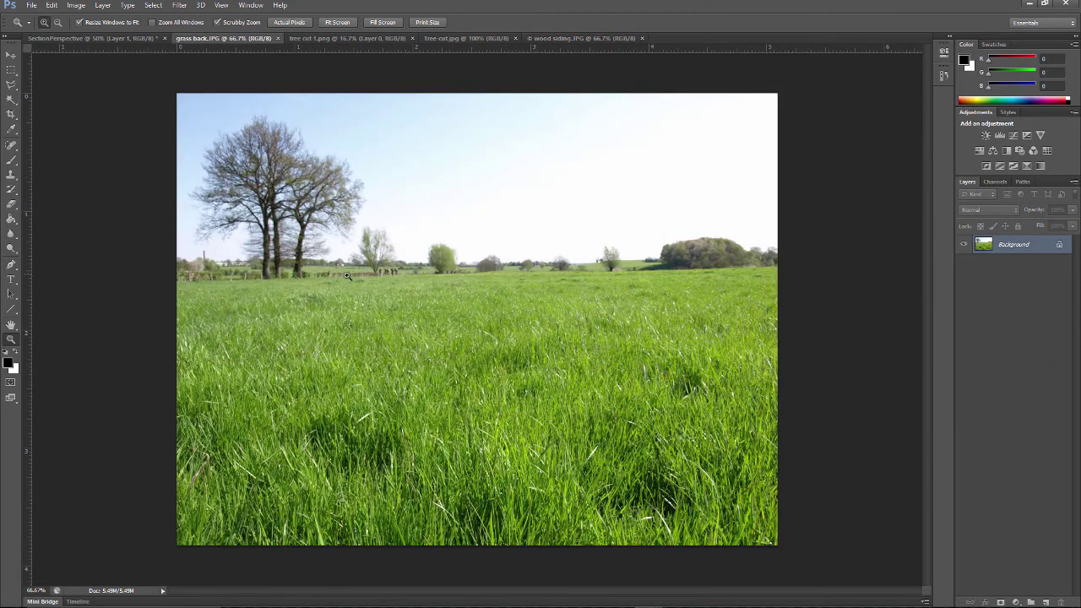
{"action": "left_click", "coordinate": [11, 70]}
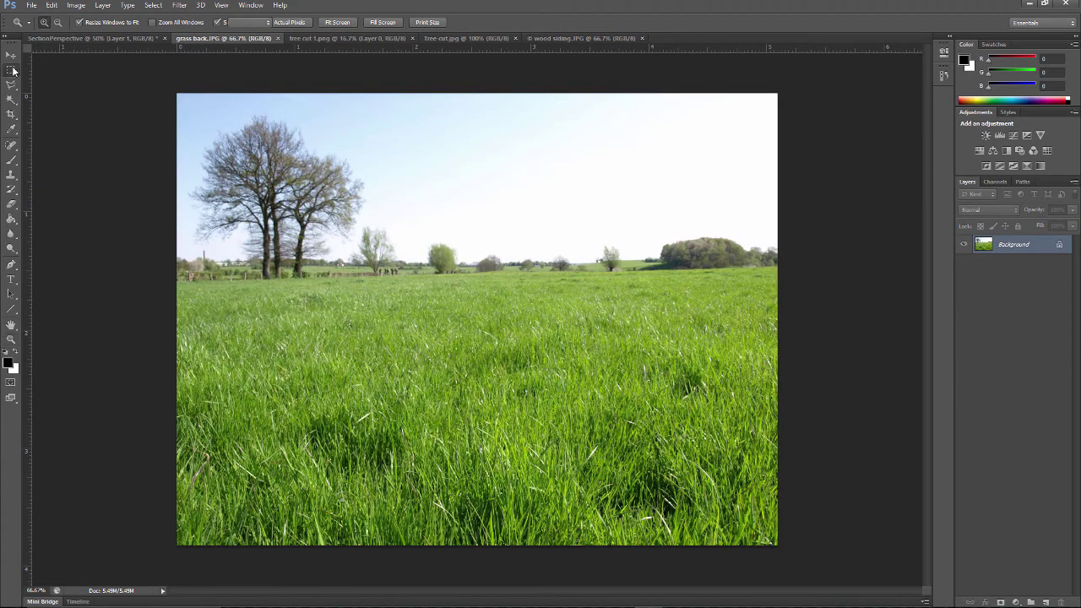
{"action": "left_click_drag", "start_coordinate": [783, 286], "coordinate": [200, 511]}
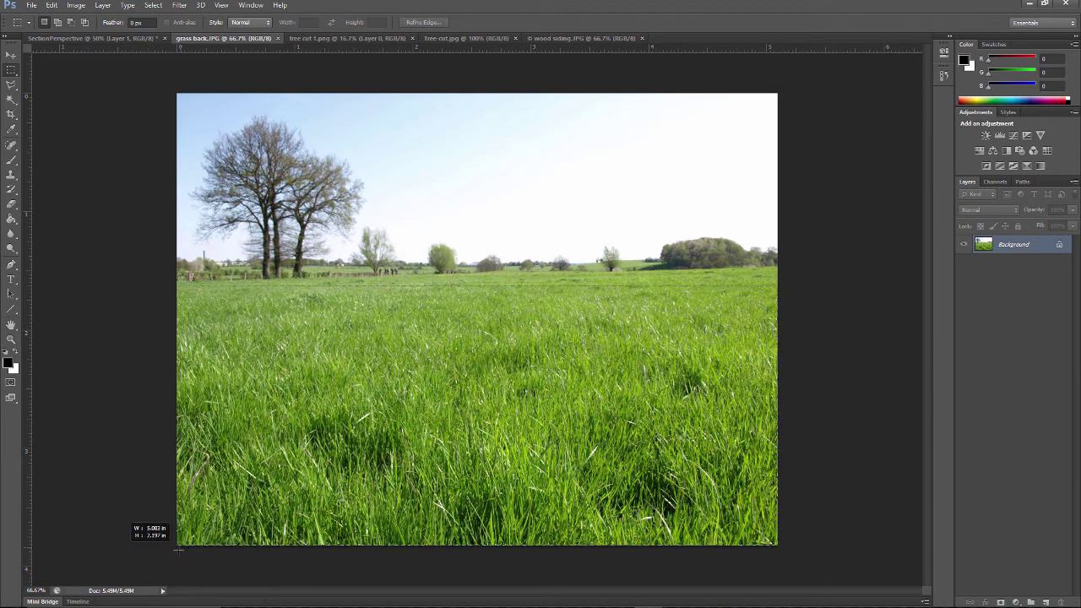
{"action": "left_click_drag", "start_coordinate": [173, 550], "coordinate": [173, 551]}
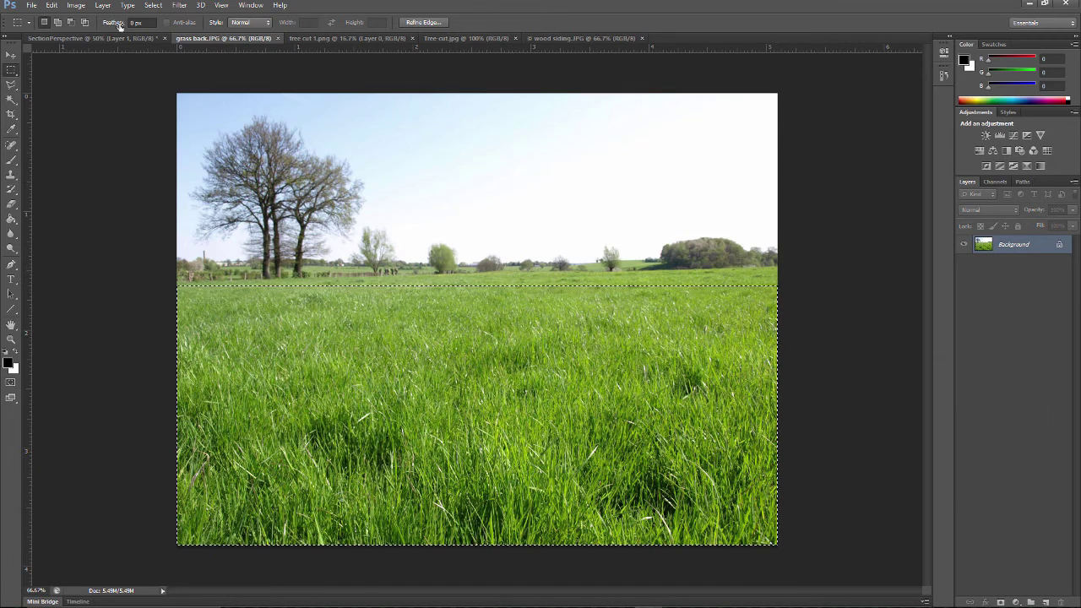
{"action": "left_click", "coordinate": [50, 7]}
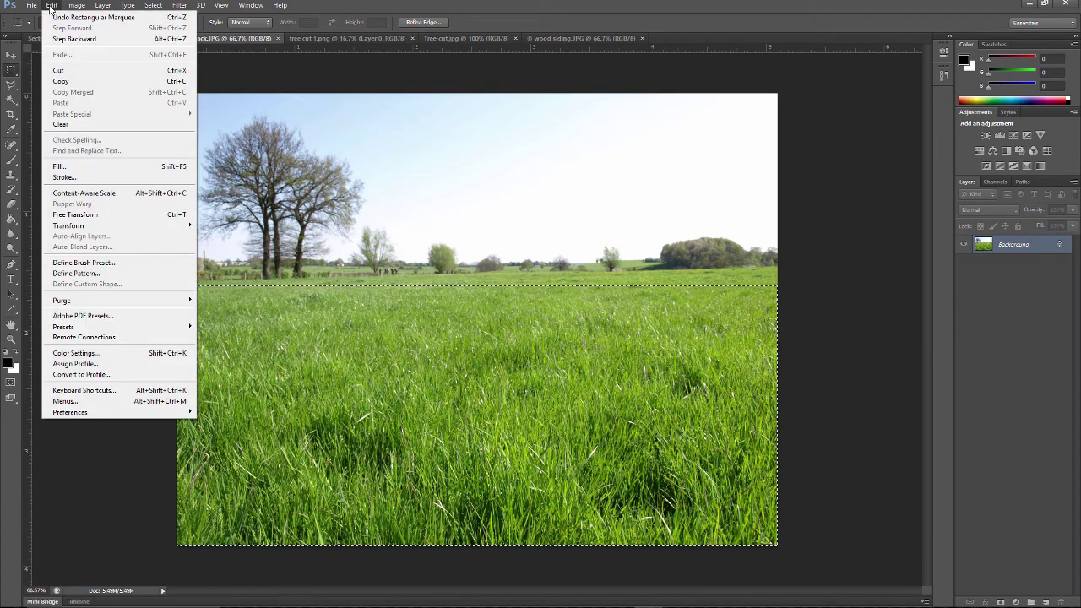
{"action": "left_click", "coordinate": [61, 81]}
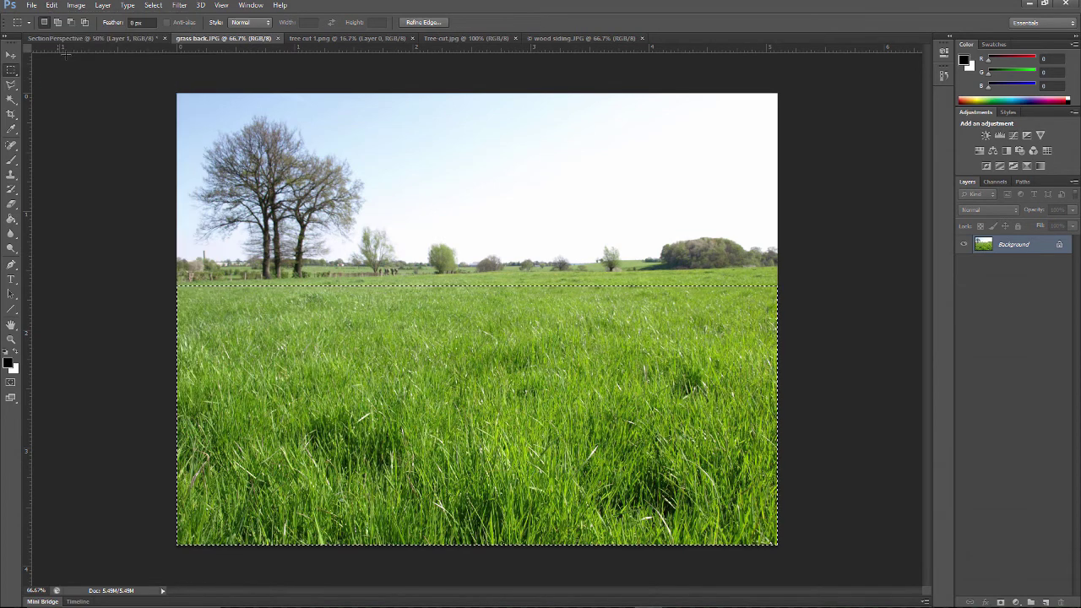
Paste the grass into the SectionPerspective document and move it over the sloping ground beside the building.
{"action": "left_click", "coordinate": [85, 38]}
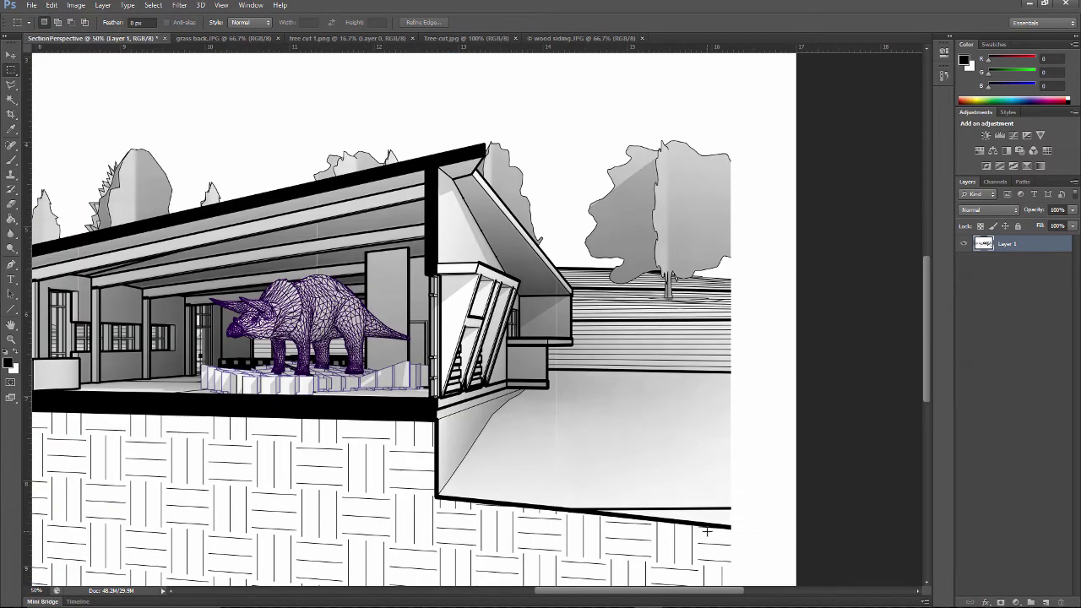
{"action": "key", "text": "ctrl+v"}
{"action": "left_click", "coordinate": [11, 55]}
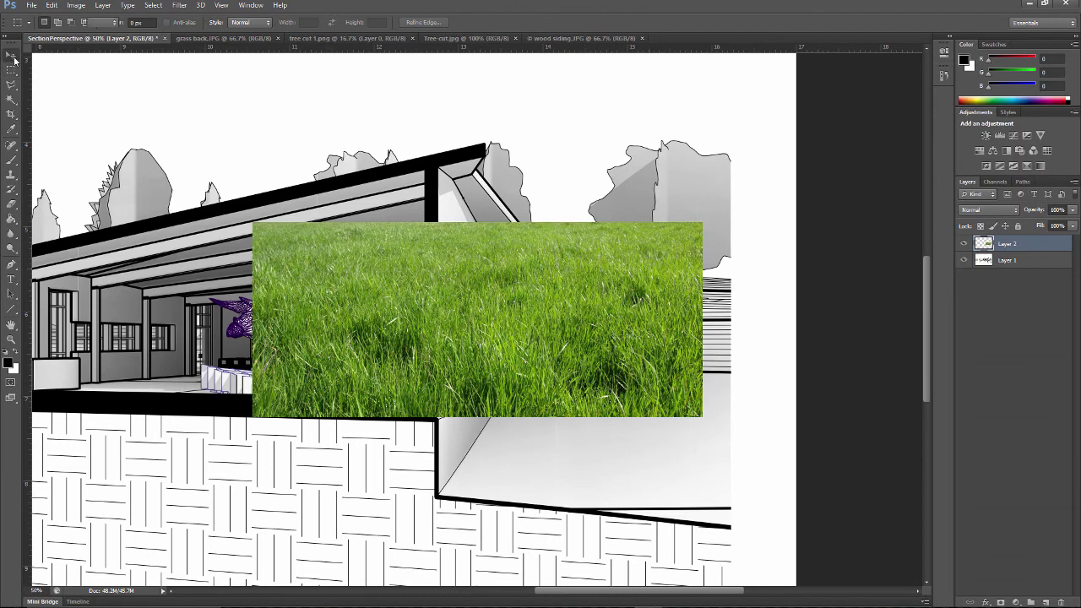
{"action": "left_click_drag", "start_coordinate": [513, 323], "coordinate": [560, 436]}
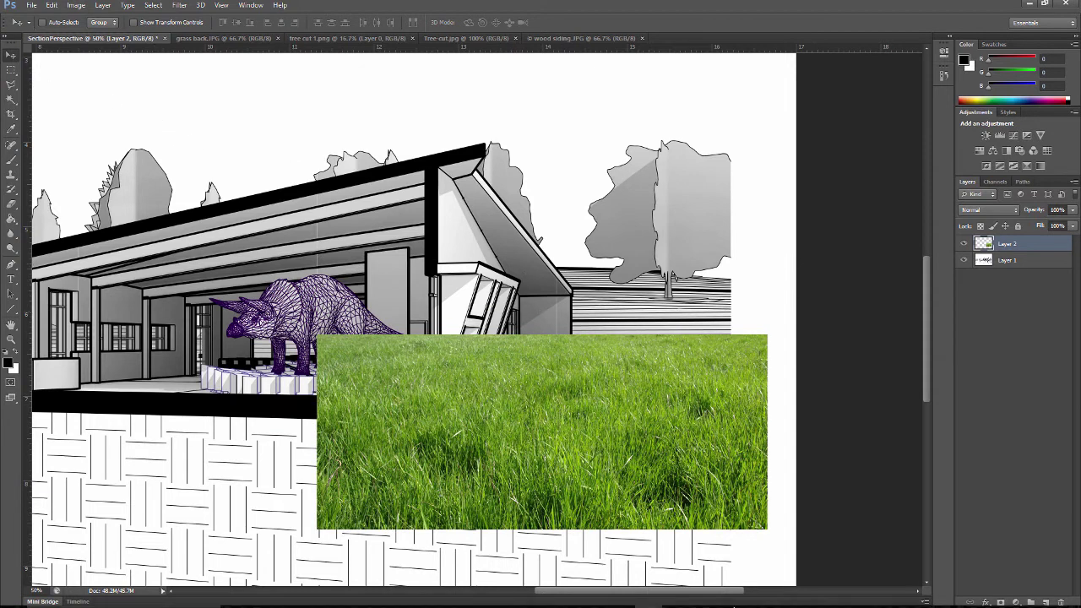
{"action": "left_click_drag", "start_coordinate": [720, 591], "coordinate": [729, 591]}
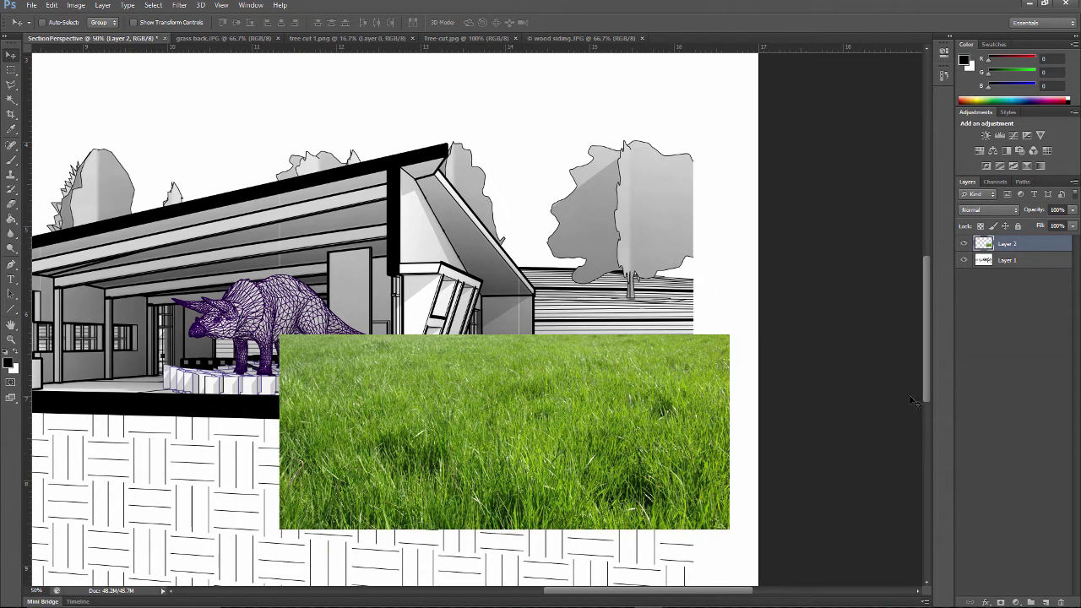
{"action": "left_click_drag", "start_coordinate": [929, 369], "coordinate": [929, 373]}
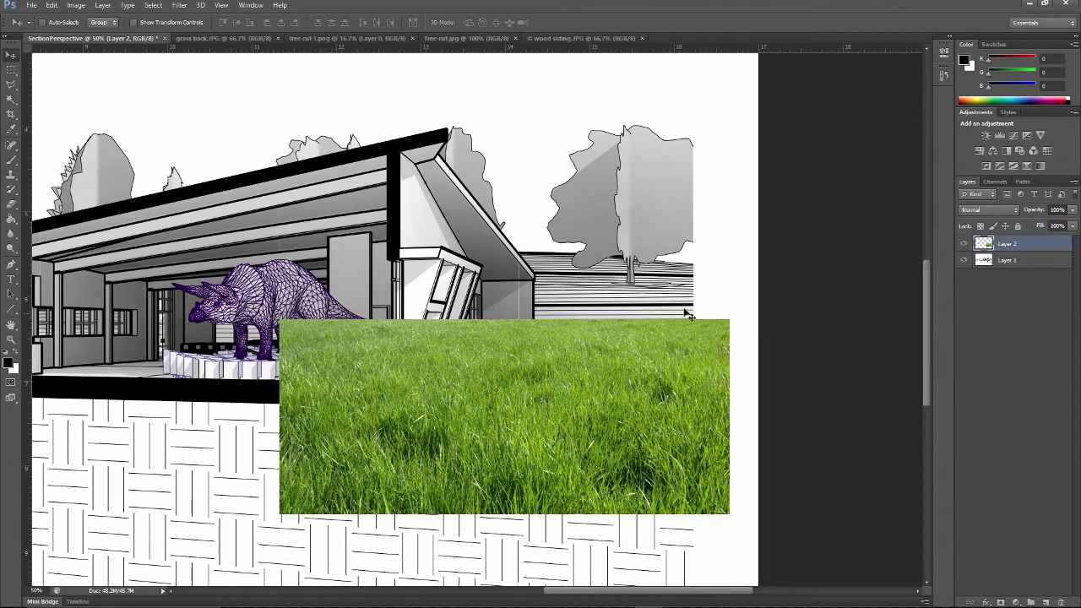
Rename the pasted grass layer as Grass.
{"action": "double_click", "coordinate": [1012, 245]}
{"action": "type", "text": "Gr"}
{"action": "key", "text": "Return"}
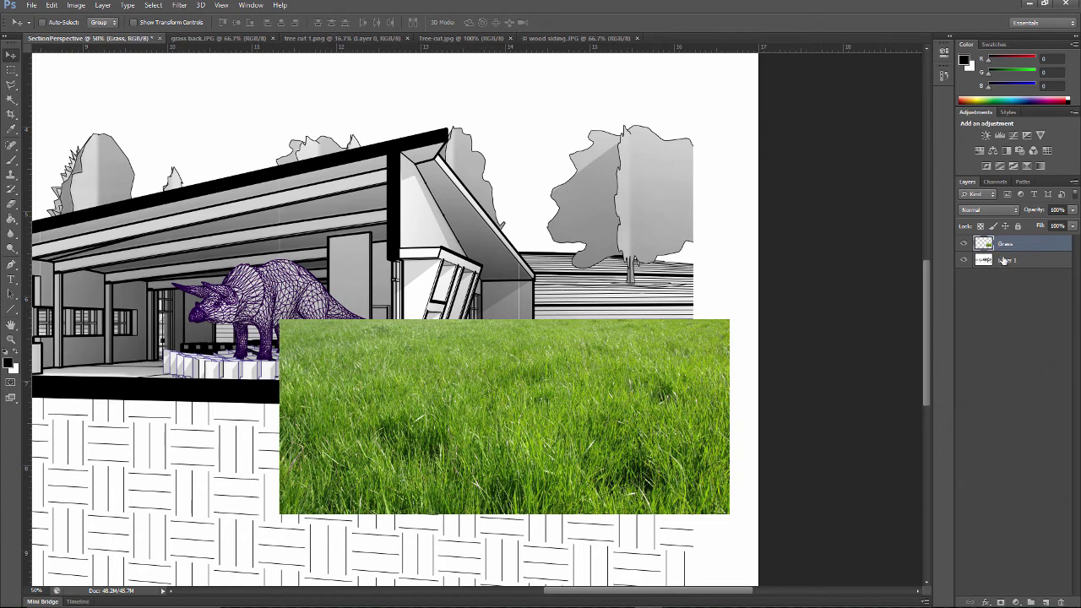
Distort the Grass layer, raising its upper edge to the horizon and matching its lower edge to the sloping ground line.
{"action": "left_click", "coordinate": [52, 6]}
{"action": "mouse_move", "coordinate": [96, 232]}
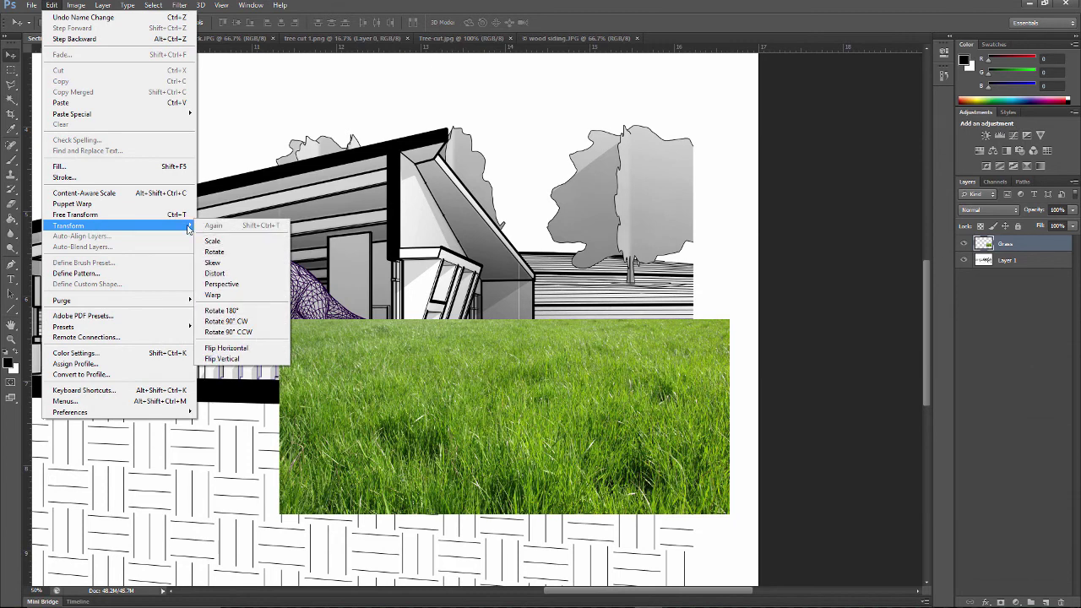
{"action": "left_click", "coordinate": [234, 279]}
{"action": "left_click_drag", "start_coordinate": [505, 323], "coordinate": [507, 250]}
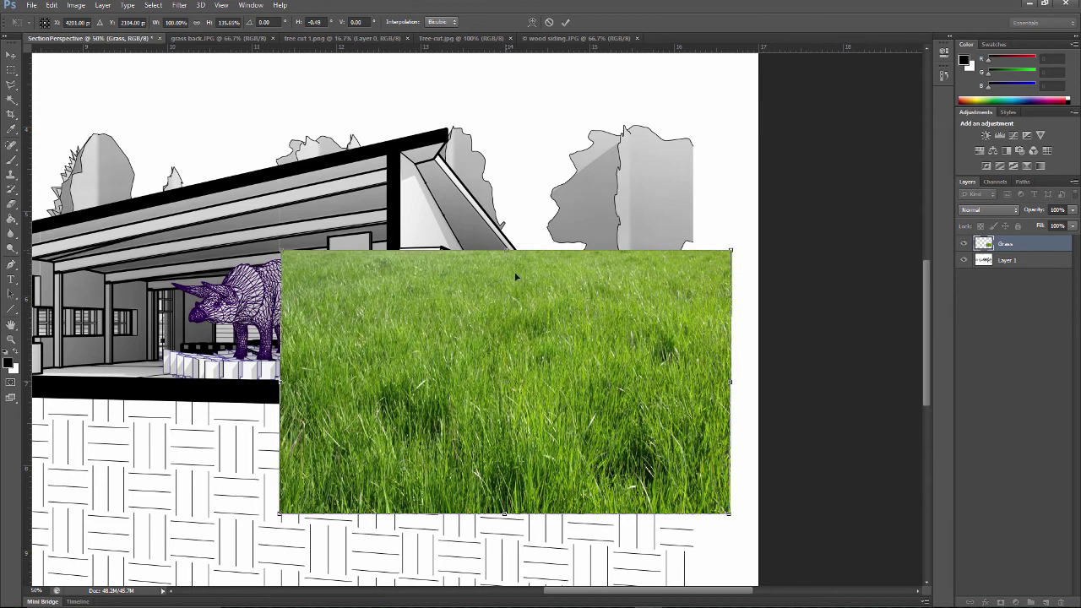
{"action": "left_click_drag", "start_coordinate": [281, 516], "coordinate": [288, 474]}
{"action": "left_click_drag", "start_coordinate": [728, 518], "coordinate": [727, 519]}
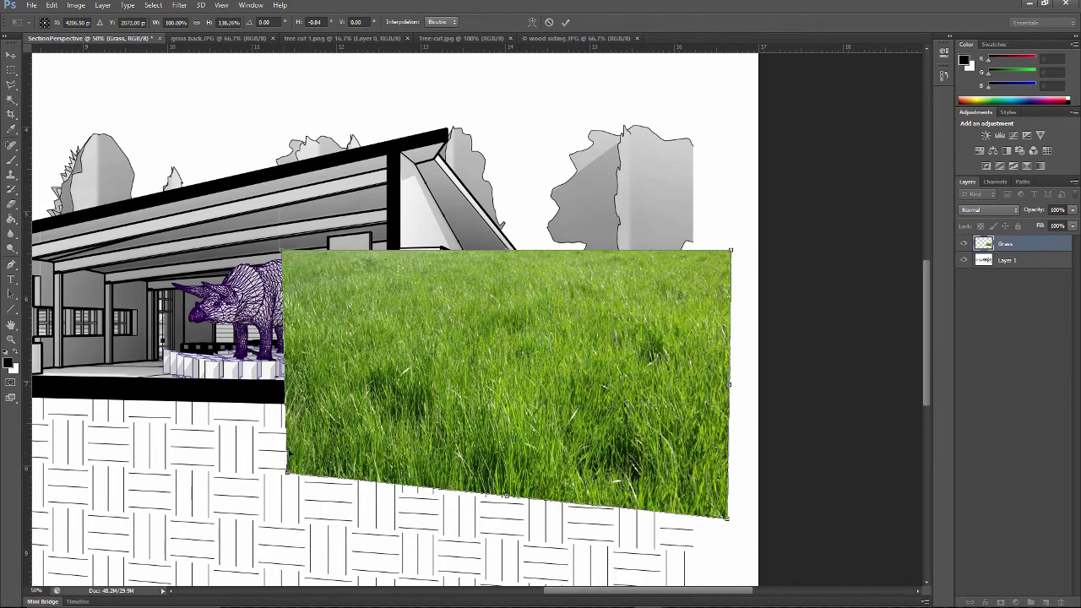
{"action": "left_click_drag", "start_coordinate": [286, 252], "coordinate": [310, 250]}
{"action": "left_click_drag", "start_coordinate": [732, 251], "coordinate": [720, 256]}
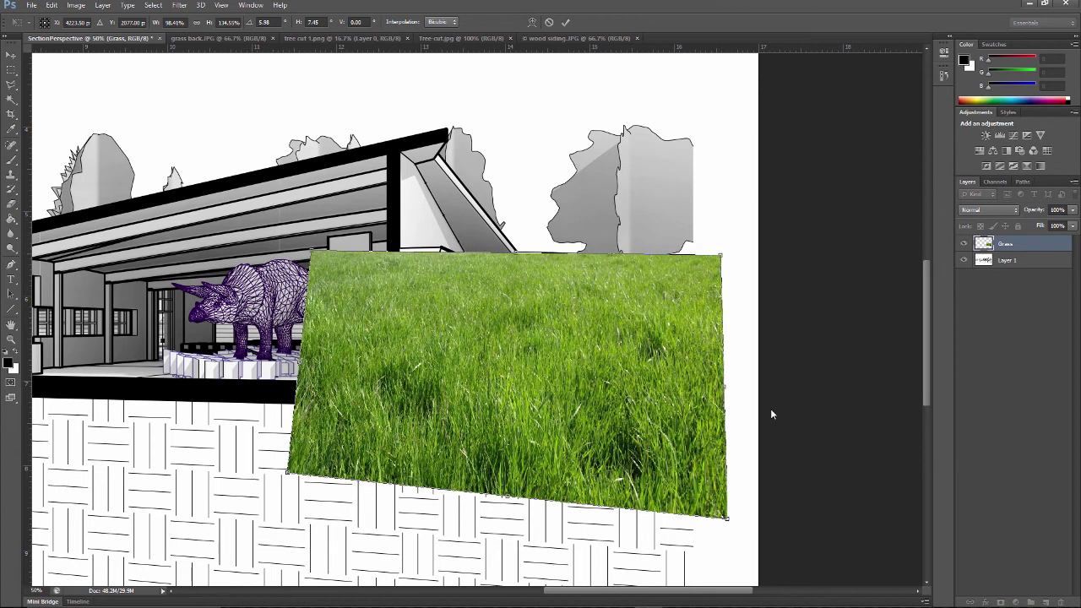
{"action": "key", "text": "Return"}
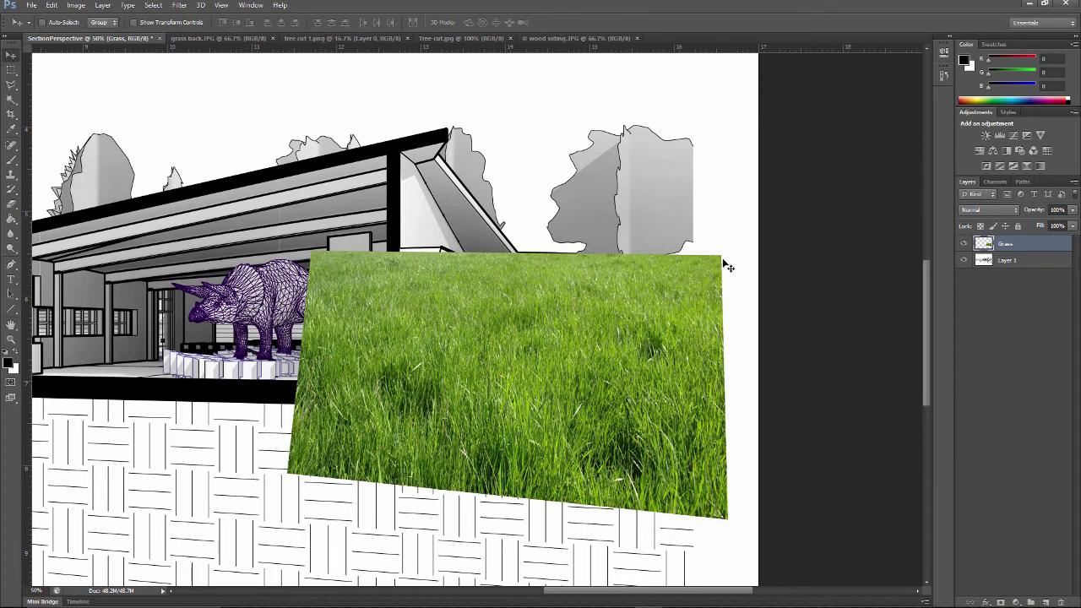
{"action": "left_click", "coordinate": [1074, 182]}
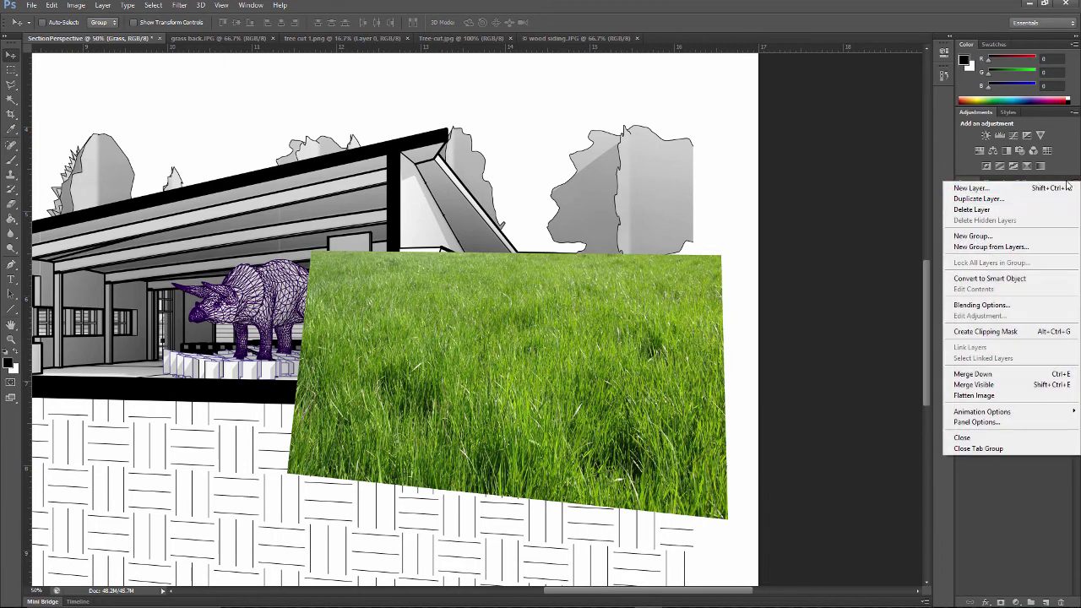
{"action": "left_click", "coordinate": [895, 157]}
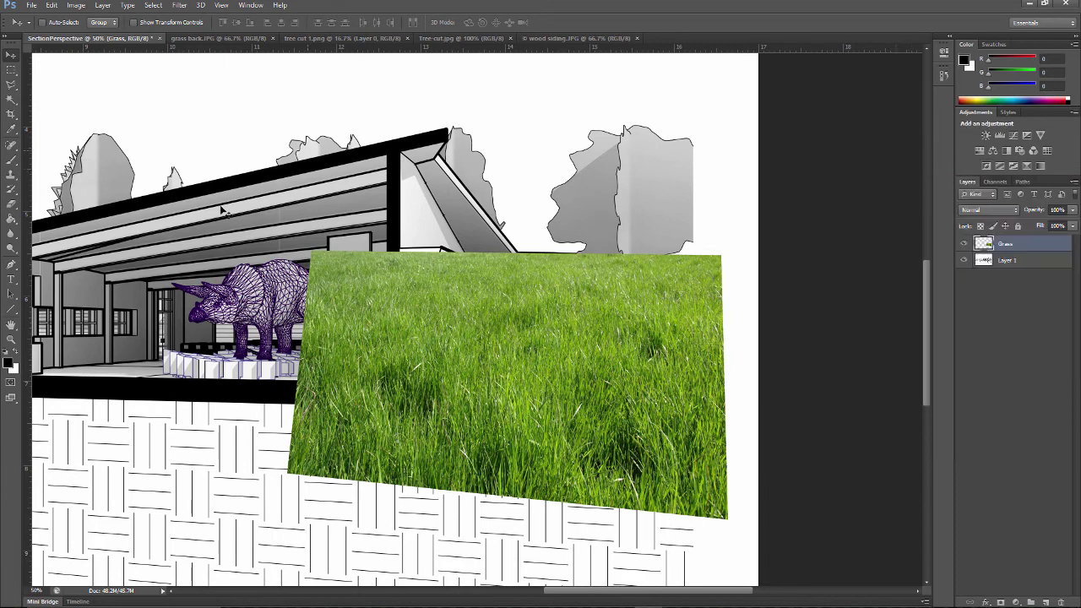
{"action": "left_click", "coordinate": [1075, 183]}
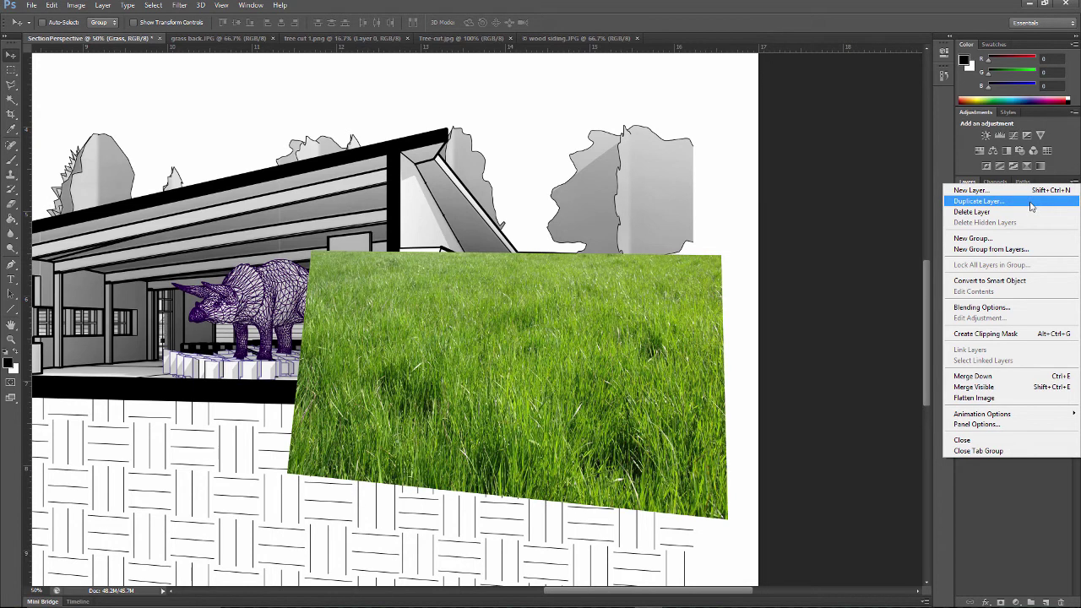
{"action": "left_click", "coordinate": [916, 188]}
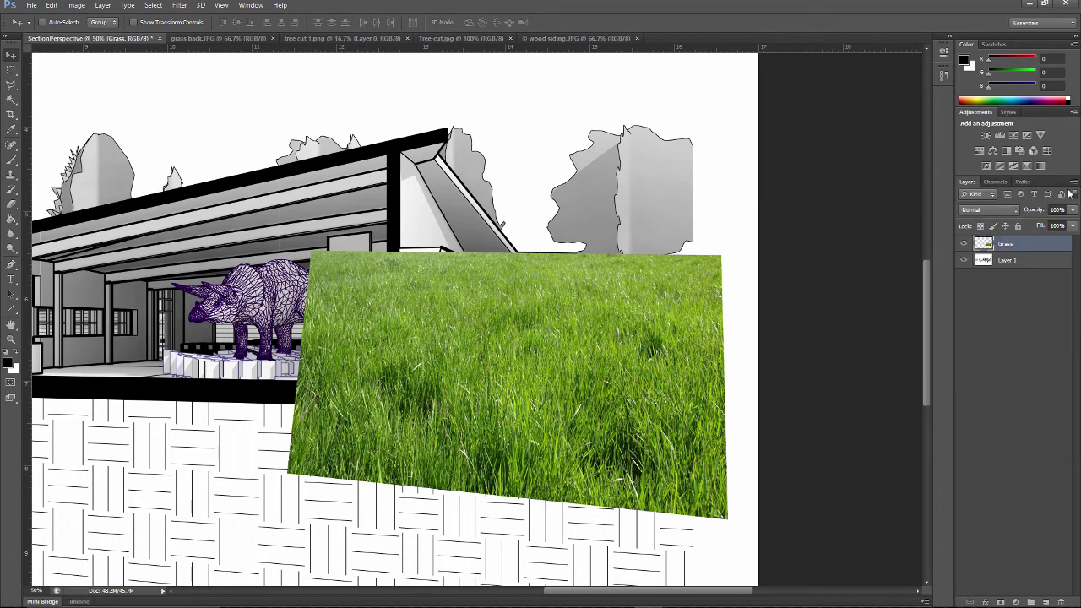
Lower the Grass layer's opacity to 54%.
{"action": "left_click", "coordinate": [1072, 211]}
{"action": "left_click_drag", "start_coordinate": [1073, 225], "coordinate": [1054, 225]}
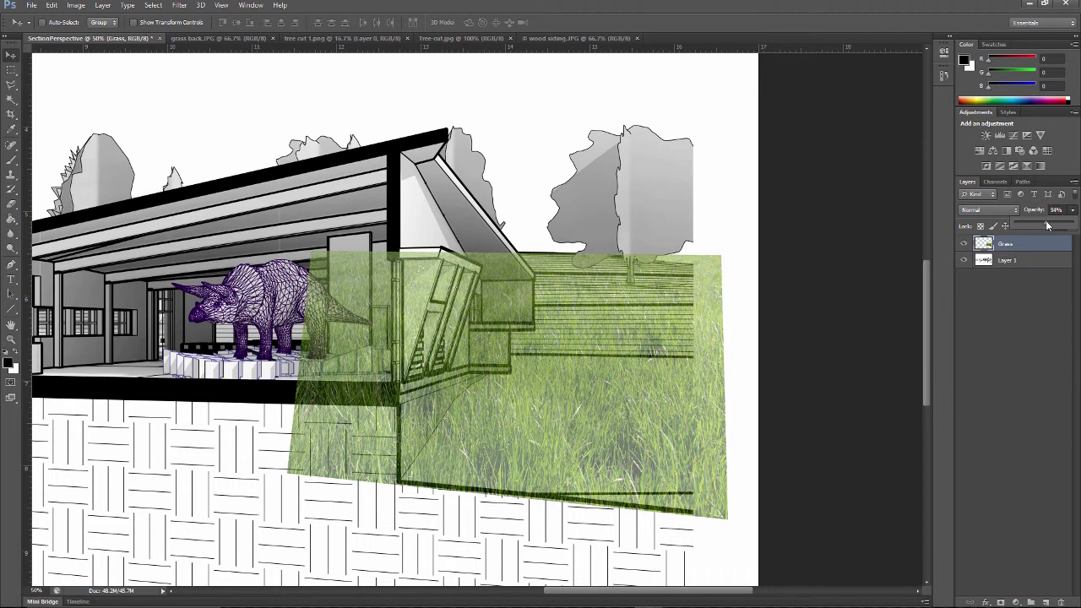
Start a Polygonal Lasso outline of the visible ground, tracing from the horizon down the sloped overhang and around the building's stepped projections.
{"action": "left_click", "coordinate": [11, 85]}
{"action": "left_click", "coordinate": [11, 85]}
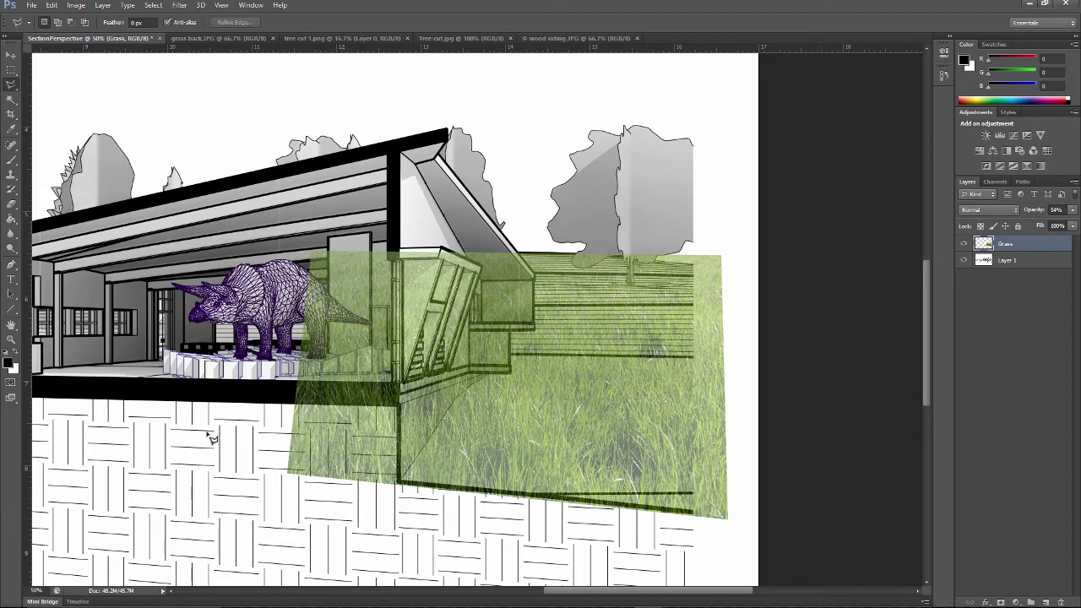
{"action": "left_click", "coordinate": [12, 340]}
{"action": "left_click", "coordinate": [524, 263]}
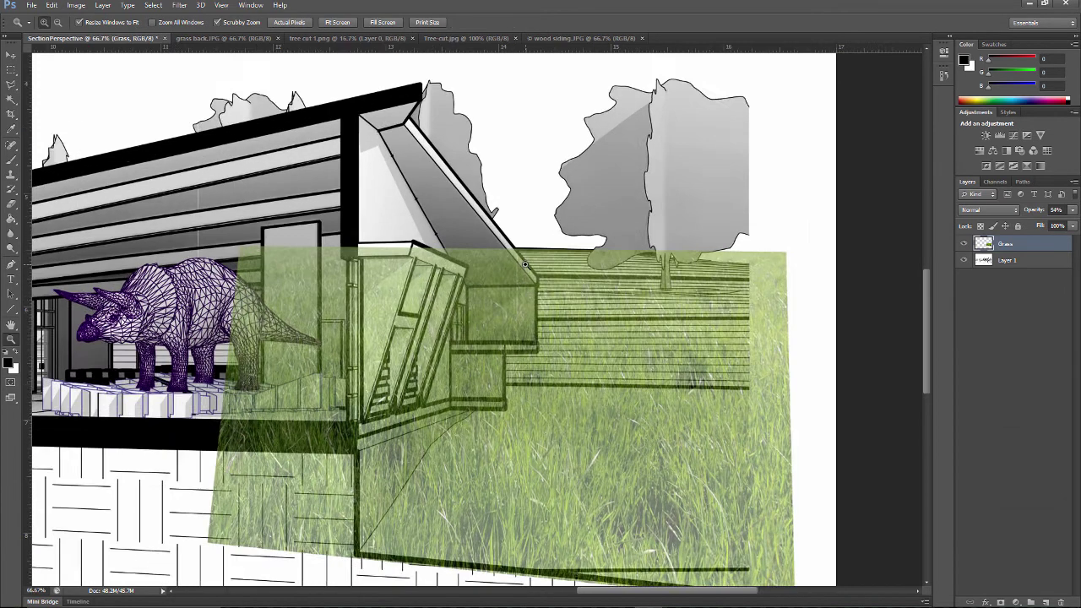
{"action": "left_click", "coordinate": [531, 262]}
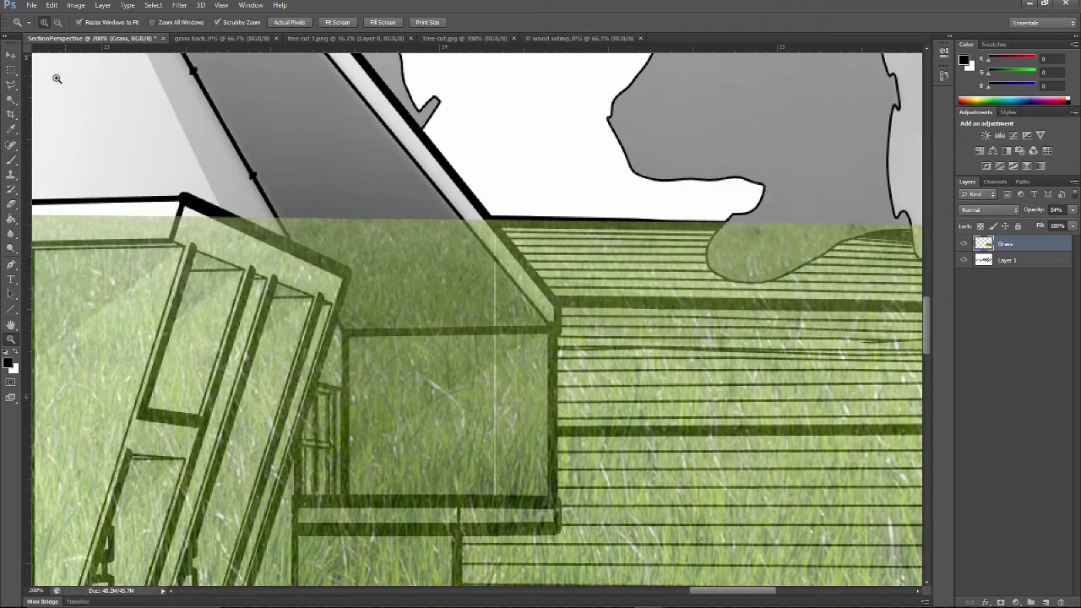
{"action": "left_click", "coordinate": [11, 84]}
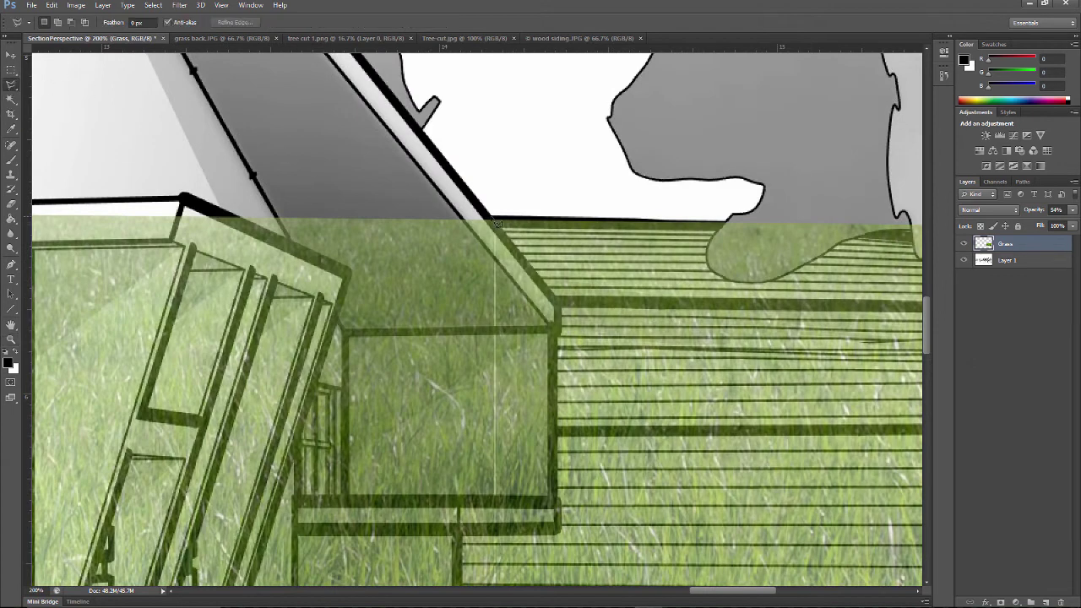
{"action": "left_click", "coordinate": [497, 223]}
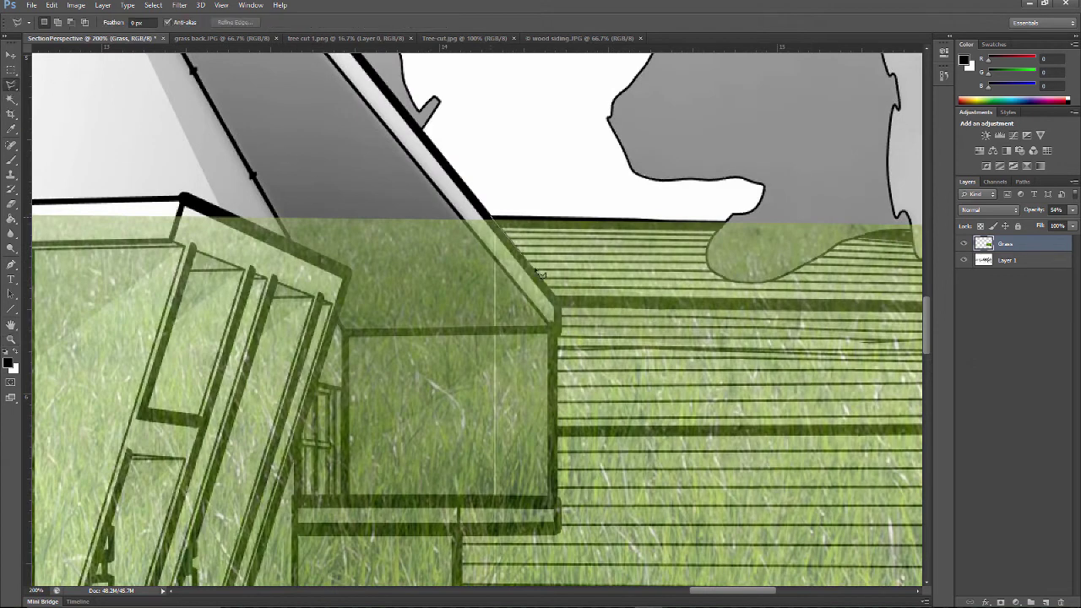
{"action": "left_click", "coordinate": [559, 307]}
{"action": "left_click", "coordinate": [559, 532]}
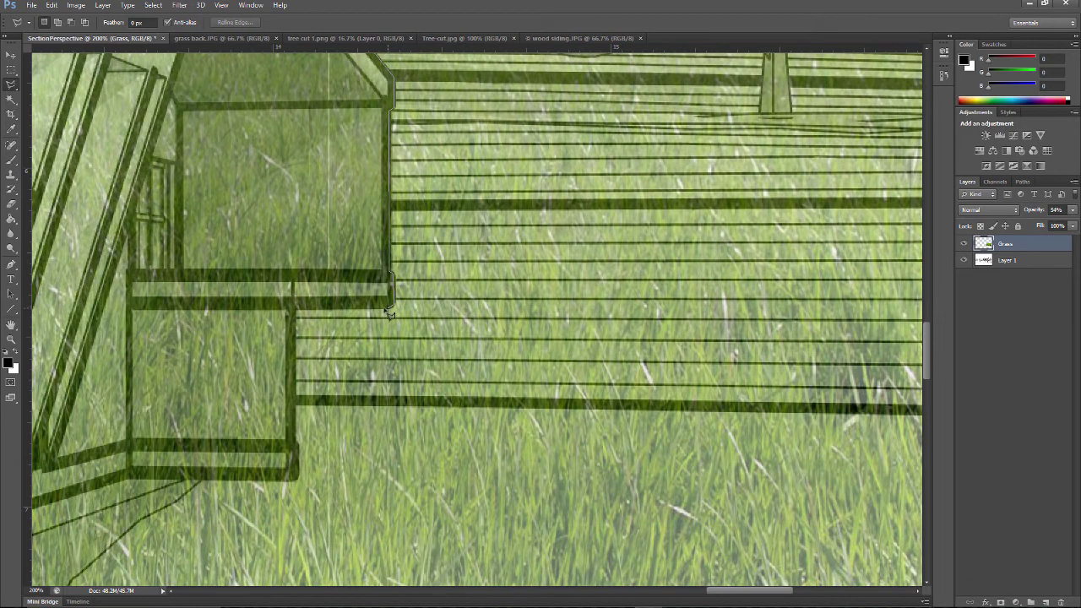
{"action": "left_click", "coordinate": [295, 308]}
{"action": "left_click", "coordinate": [298, 446]}
{"action": "left_click", "coordinate": [298, 478]}
{"action": "left_click", "coordinate": [203, 479]}
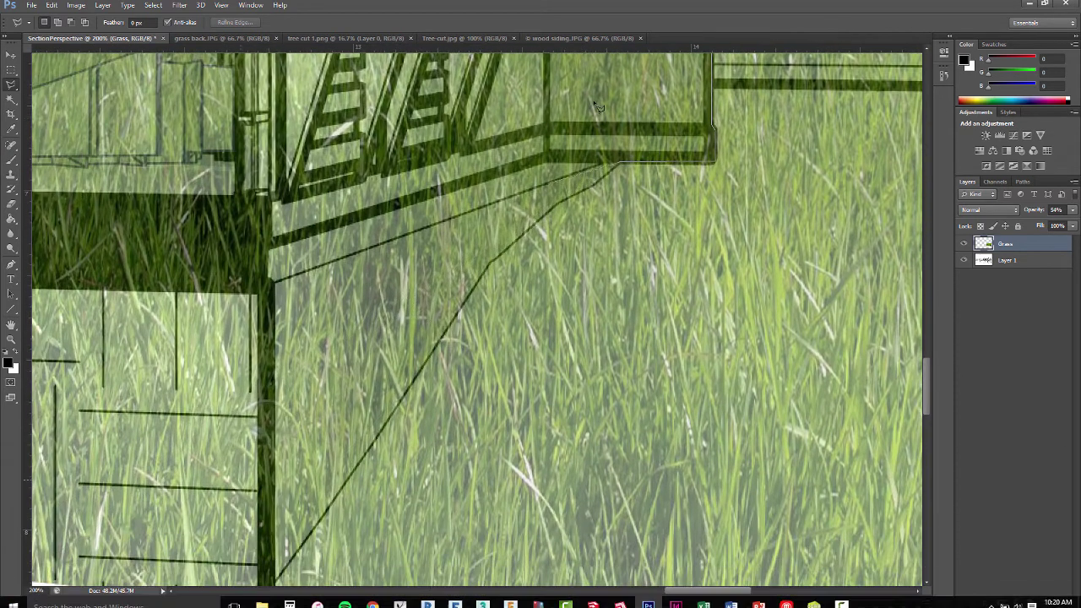
Continue the lasso outline down the curved grade line on the foundation wall and along the sloping ground line to the drawing's outer edge.
{"action": "left_click", "coordinate": [595, 187]}
{"action": "left_click", "coordinate": [558, 204]}
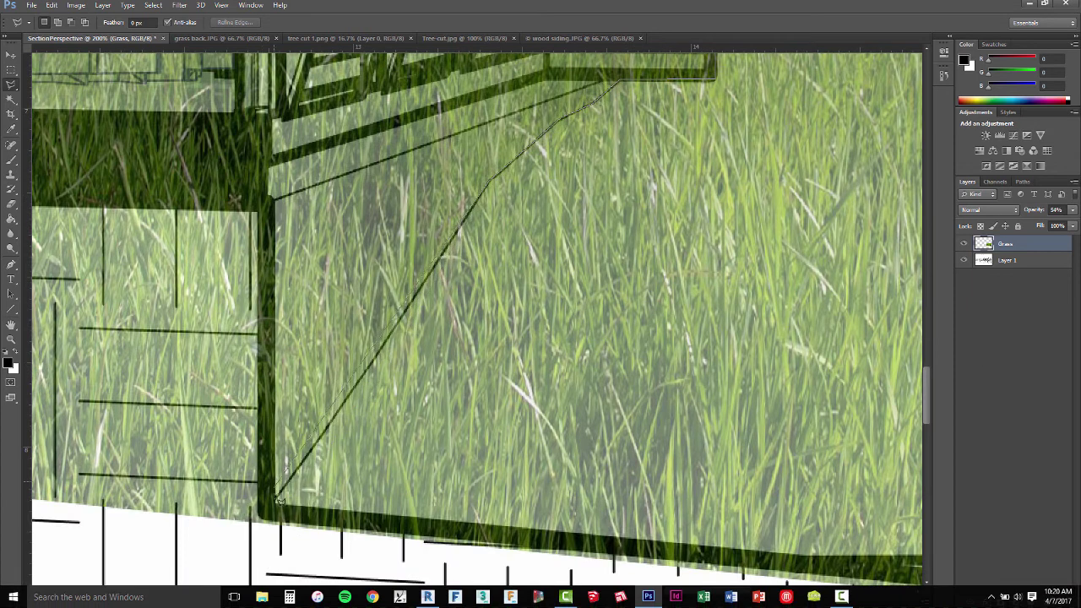
{"action": "left_click", "coordinate": [273, 505]}
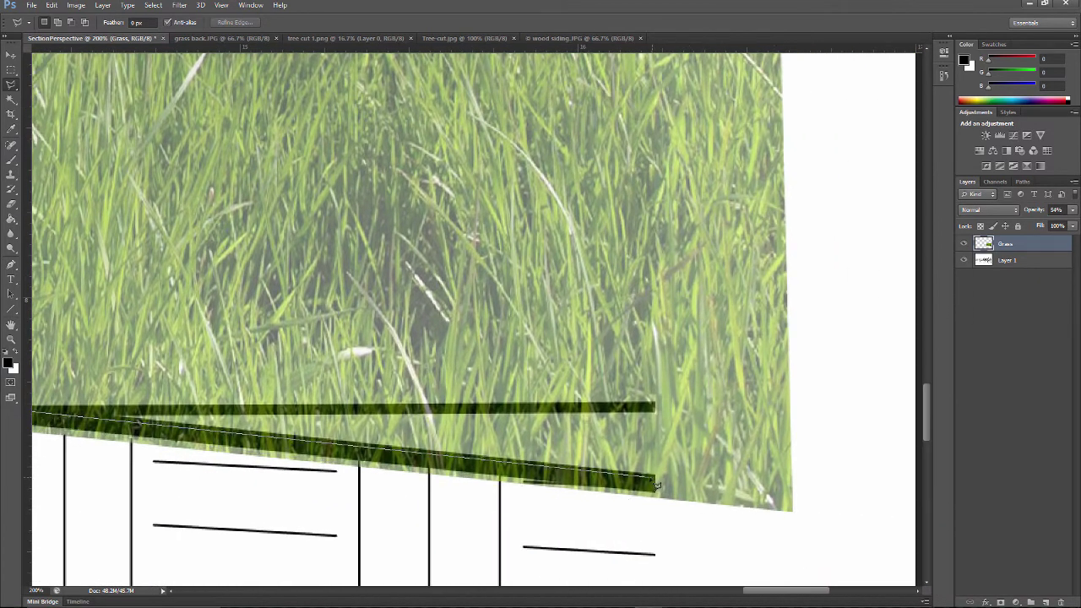
{"action": "left_click", "coordinate": [656, 479]}
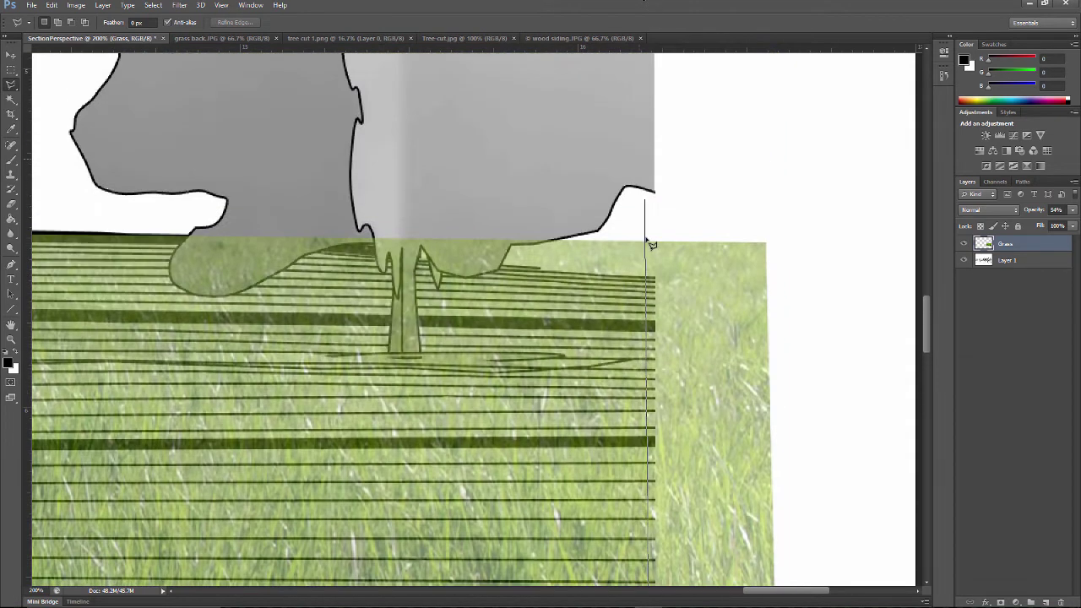
Carry the lasso outline up the drawing's outer edge and back along the horizon behind the tree, closing it at the overhang.
{"action": "left_click", "coordinate": [657, 276]}
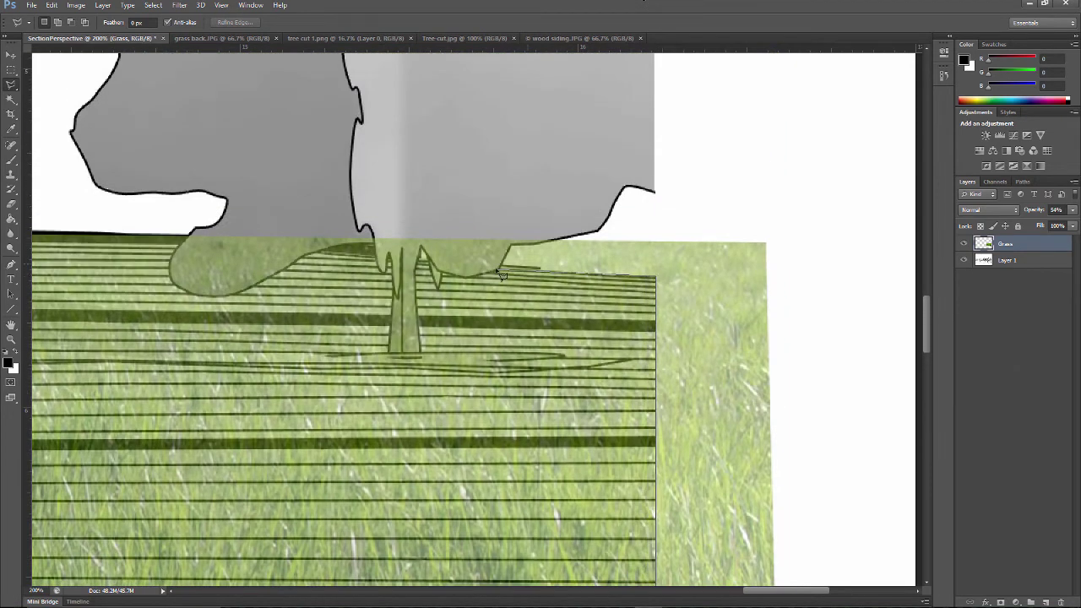
{"action": "left_click", "coordinate": [375, 243]}
{"action": "left_click", "coordinate": [314, 234]}
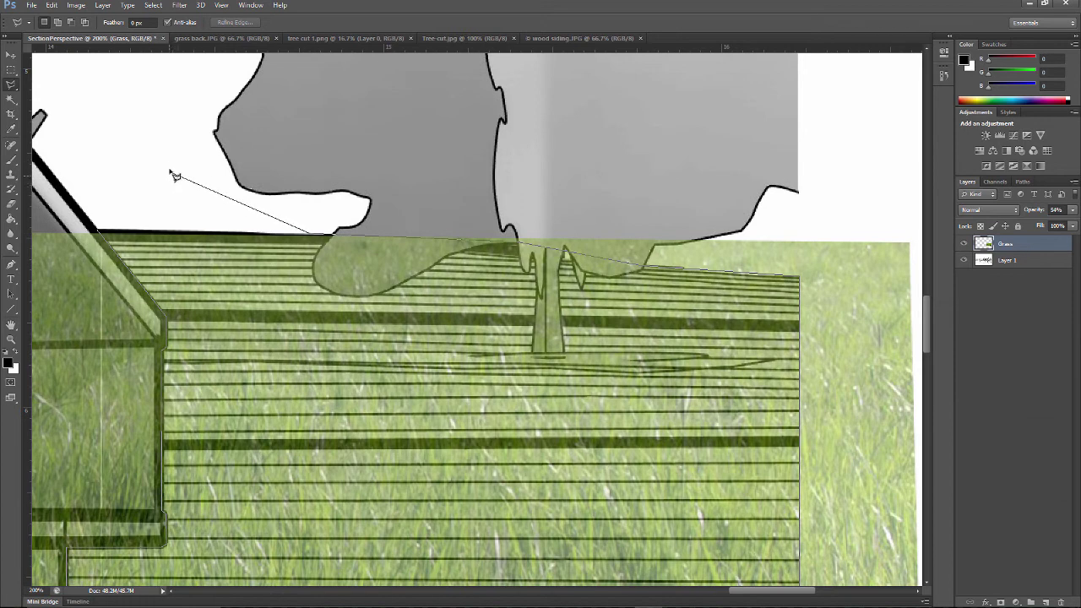
{"action": "left_click", "coordinate": [141, 109]}
{"action": "key", "text": "BackSpace"}
{"action": "key", "text": "BackSpace"}
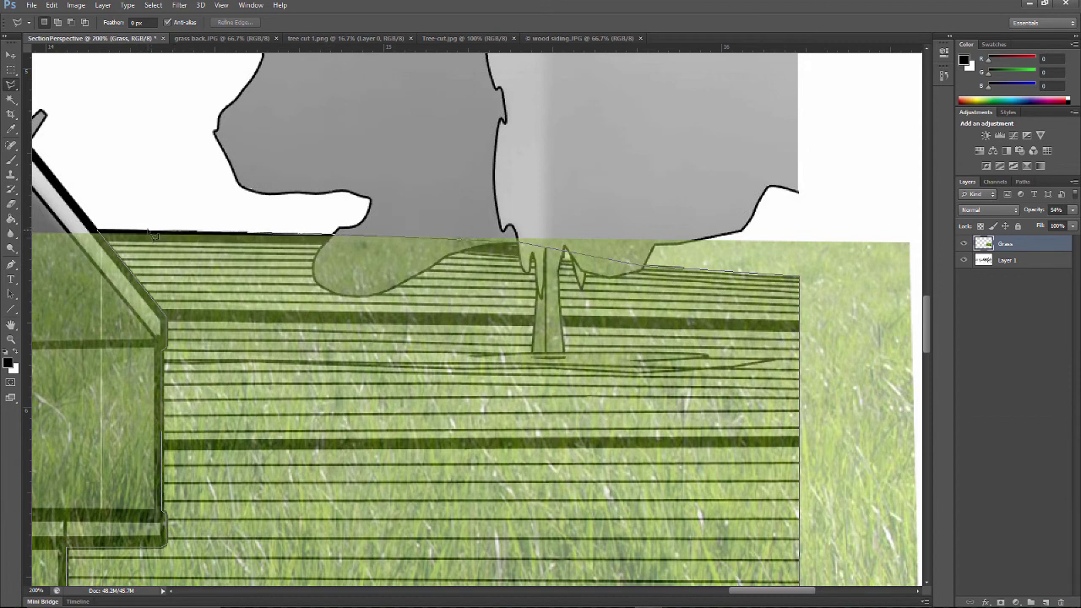
{"action": "double_click", "coordinate": [101, 234]}
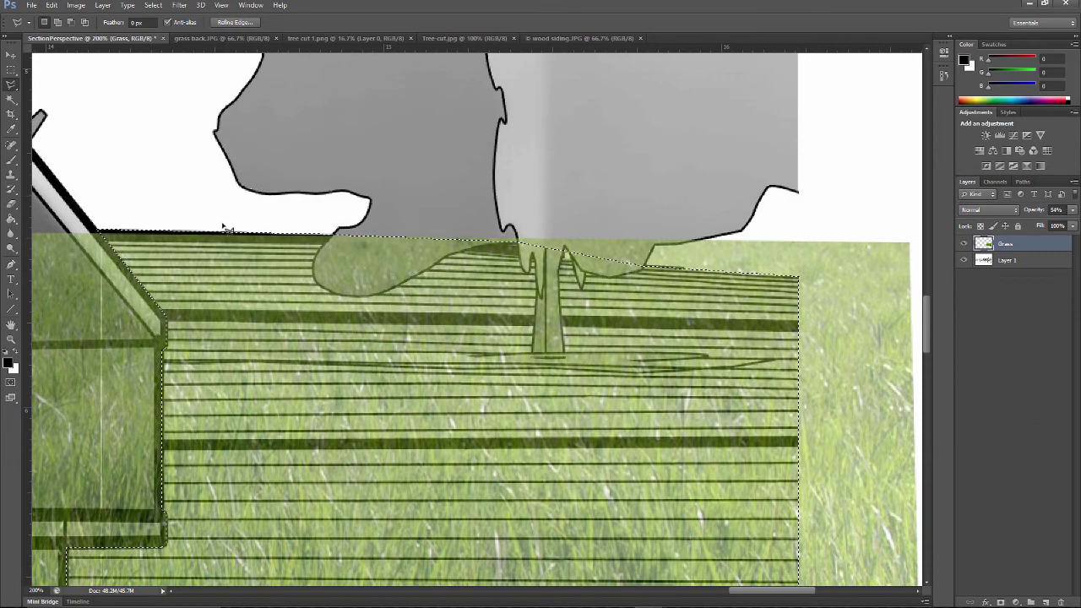
Invert the selection, delete the grass outside the ground outline, and deselect.
{"action": "left_click", "coordinate": [10, 342]}
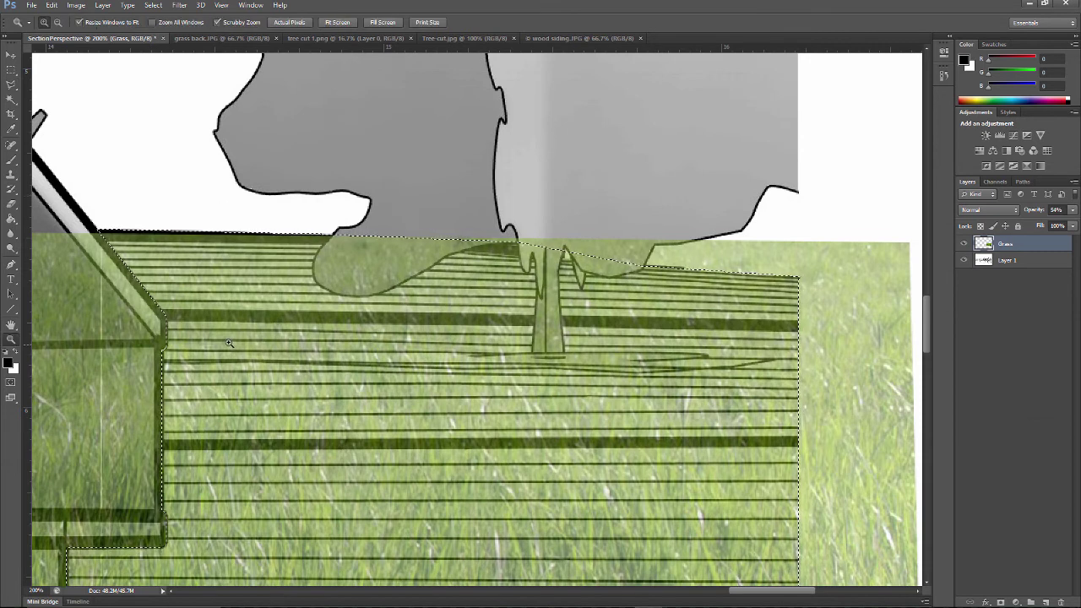
{"action": "left_click", "coordinate": [260, 343], "text": "alt"}
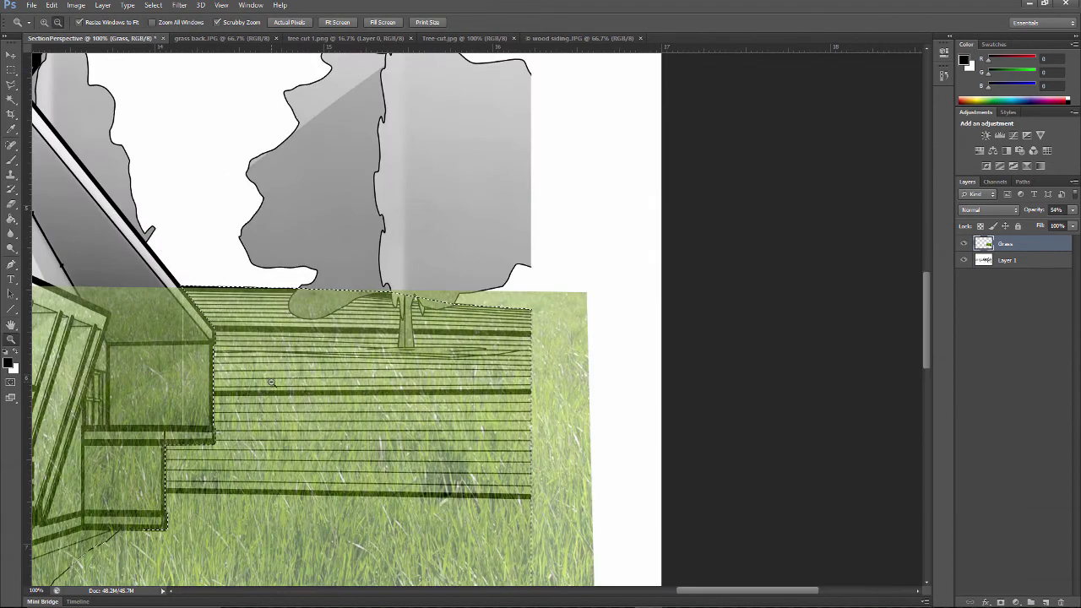
{"action": "left_click", "coordinate": [227, 416], "text": "alt"}
{"action": "scroll", "coordinate": [194, 454], "scroll_direction": "down", "scroll_amount": 1}
{"action": "scroll", "coordinate": [194, 455], "scroll_direction": "down", "scroll_amount": 2}
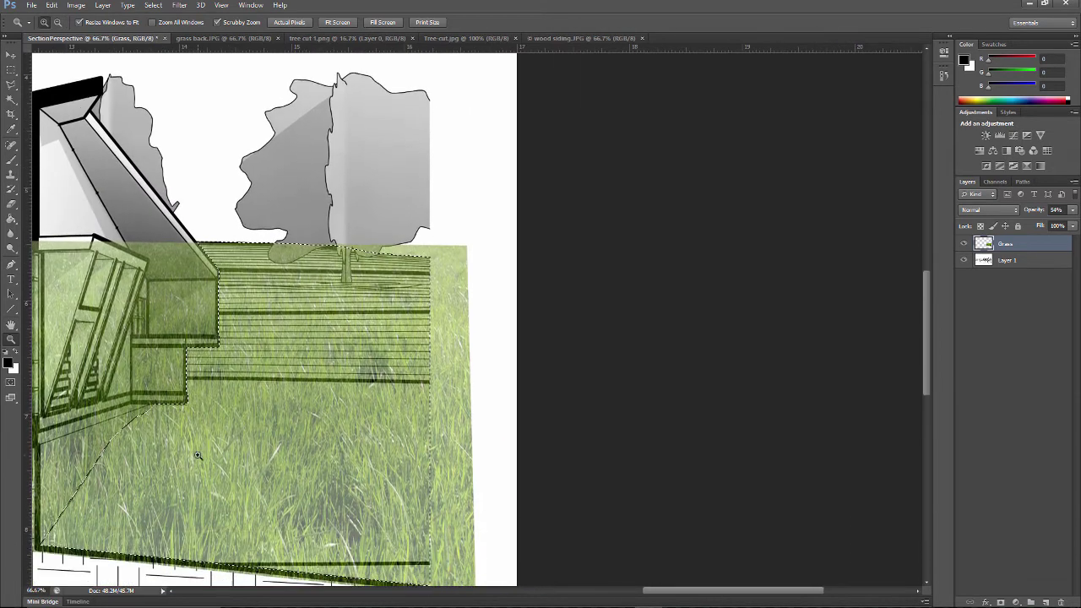
{"action": "left_click_drag", "start_coordinate": [683, 597], "coordinate": [639, 591]}
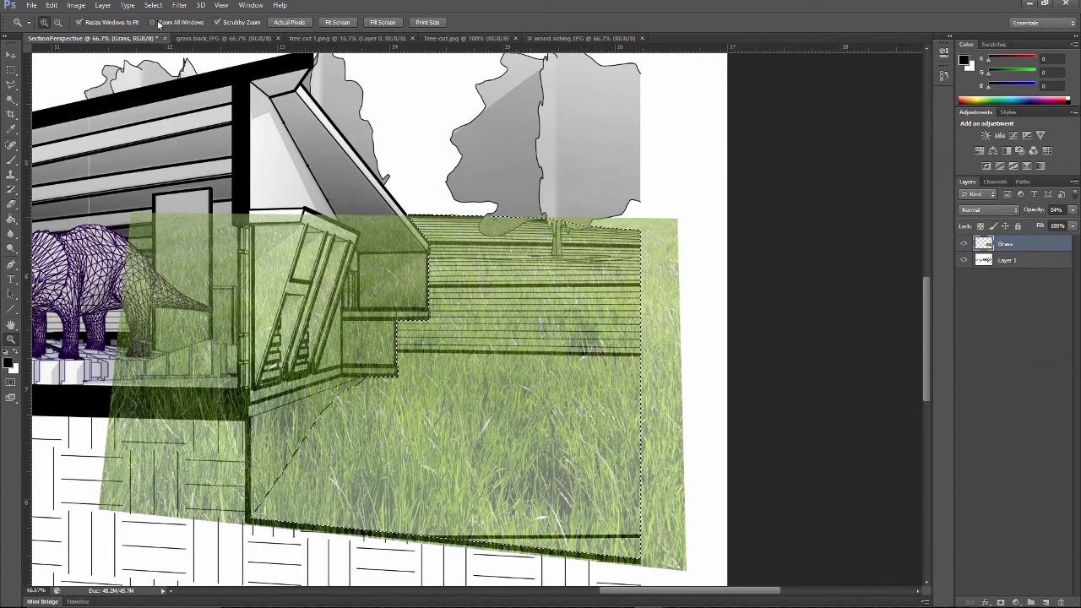
{"action": "left_click", "coordinate": [153, 6]}
{"action": "left_click", "coordinate": [165, 50]}
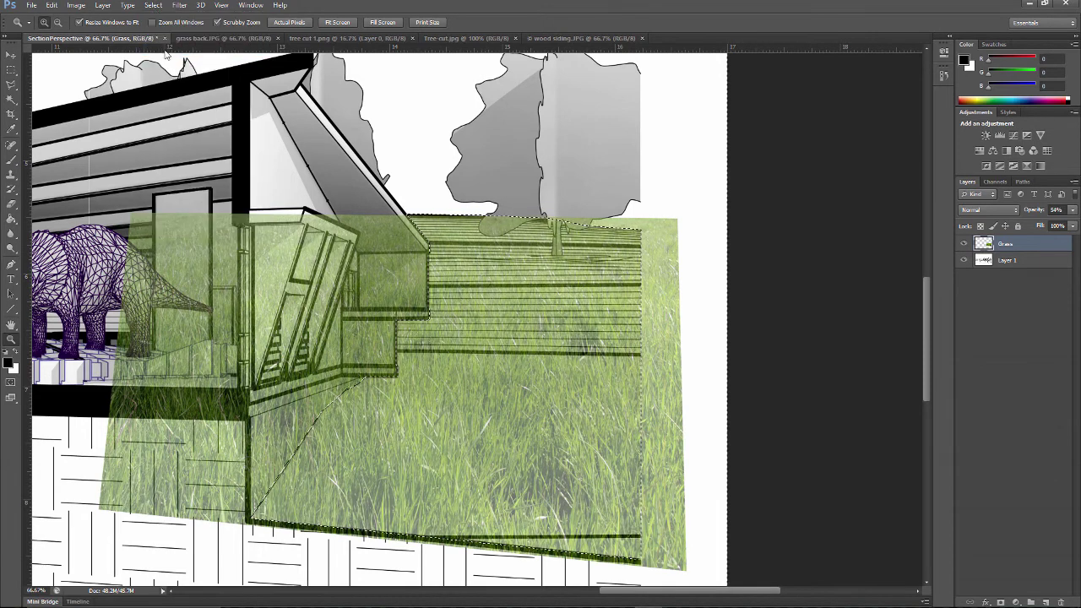
{"action": "key", "text": "Delete"}
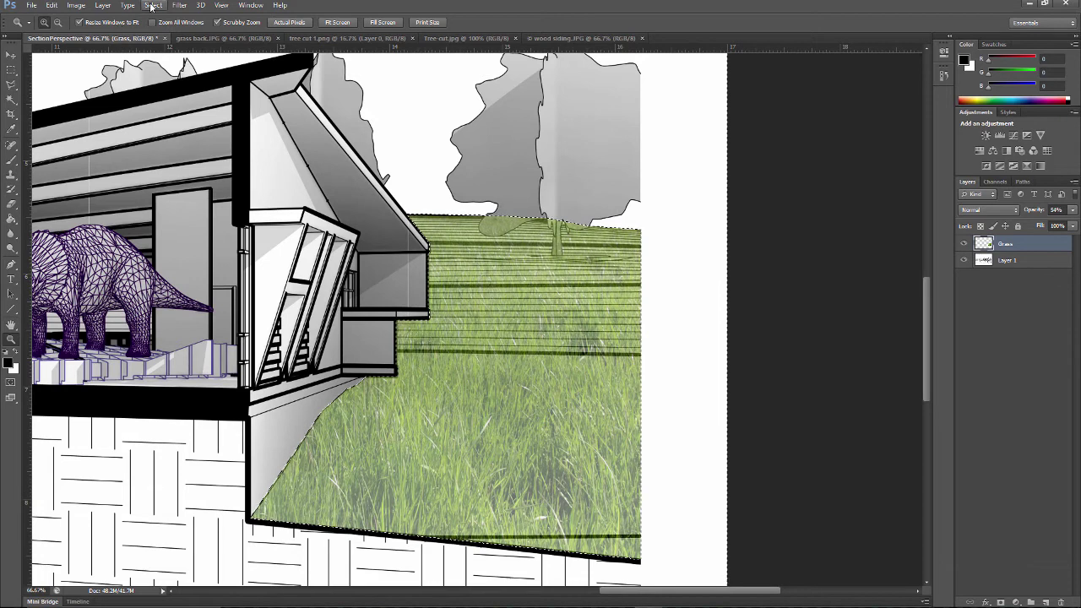
{"action": "left_click", "coordinate": [149, 9]}
{"action": "left_click", "coordinate": [156, 28]}
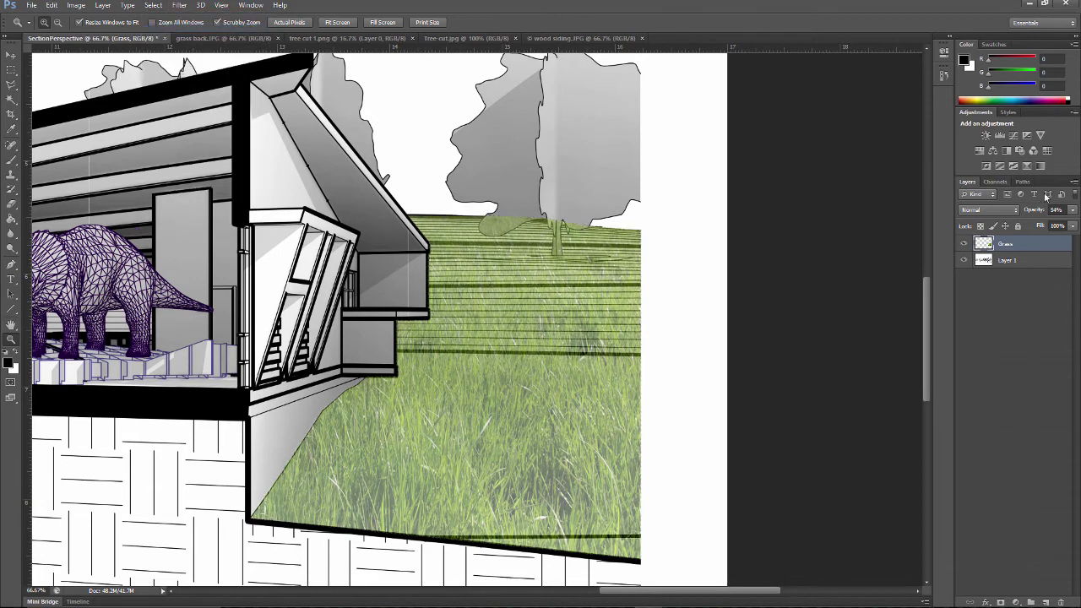
Restore the Grass layer's opacity to 100%.
{"action": "left_click", "coordinate": [1073, 209]}
{"action": "left_click_drag", "start_coordinate": [1052, 226], "coordinate": [1078, 224]}
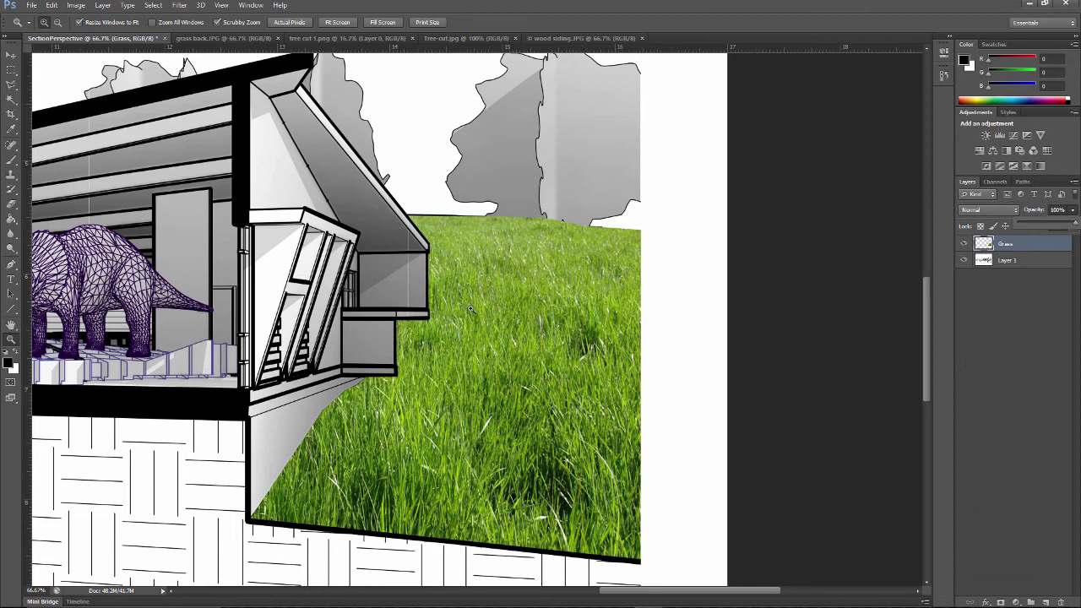
{"action": "double_click", "coordinate": [11, 325]}
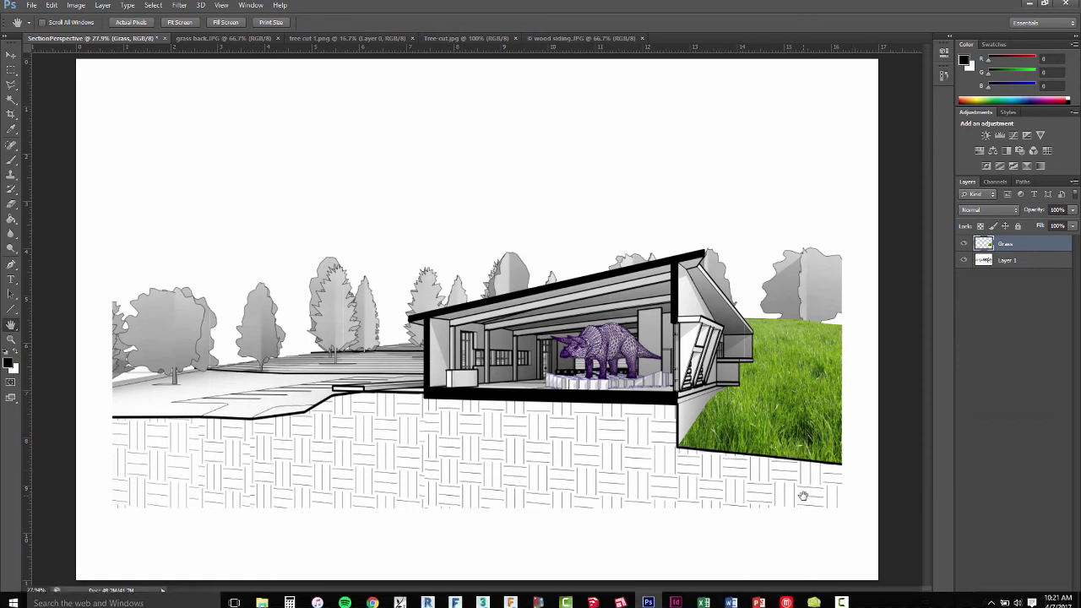
Shift the Grass layer's midtones toward red with the More Red option of the Variations adjustment.
{"action": "left_click", "coordinate": [80, 7]}
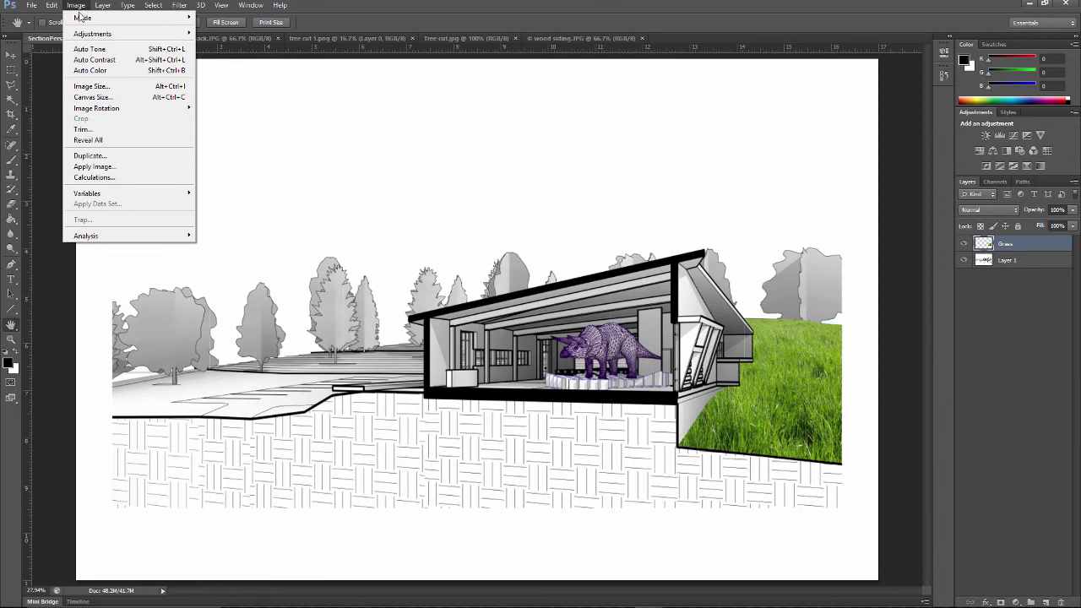
{"action": "mouse_move", "coordinate": [87, 38]}
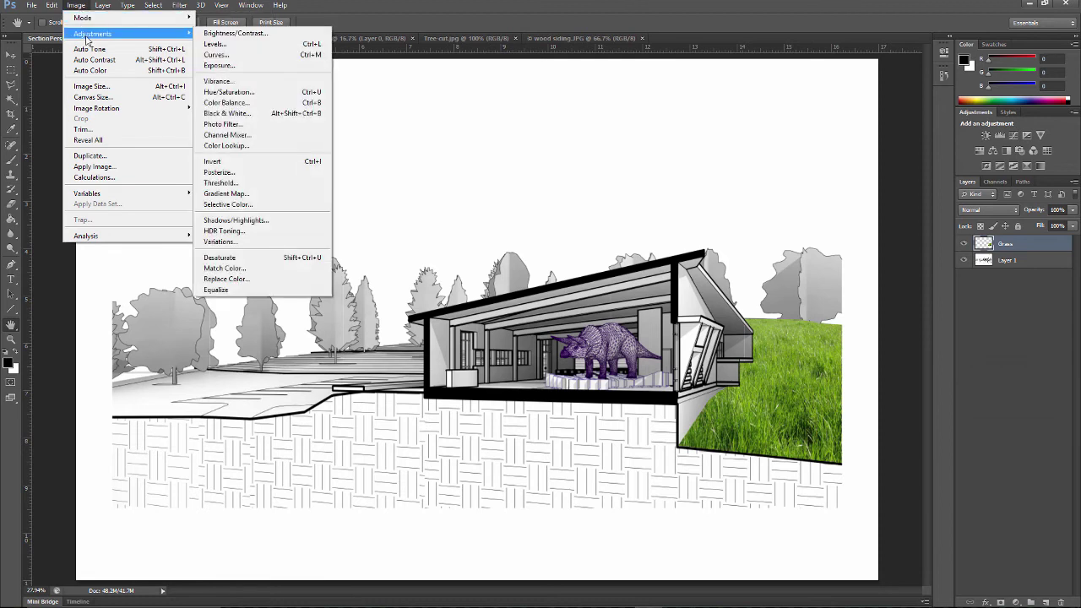
{"action": "left_click", "coordinate": [279, 241]}
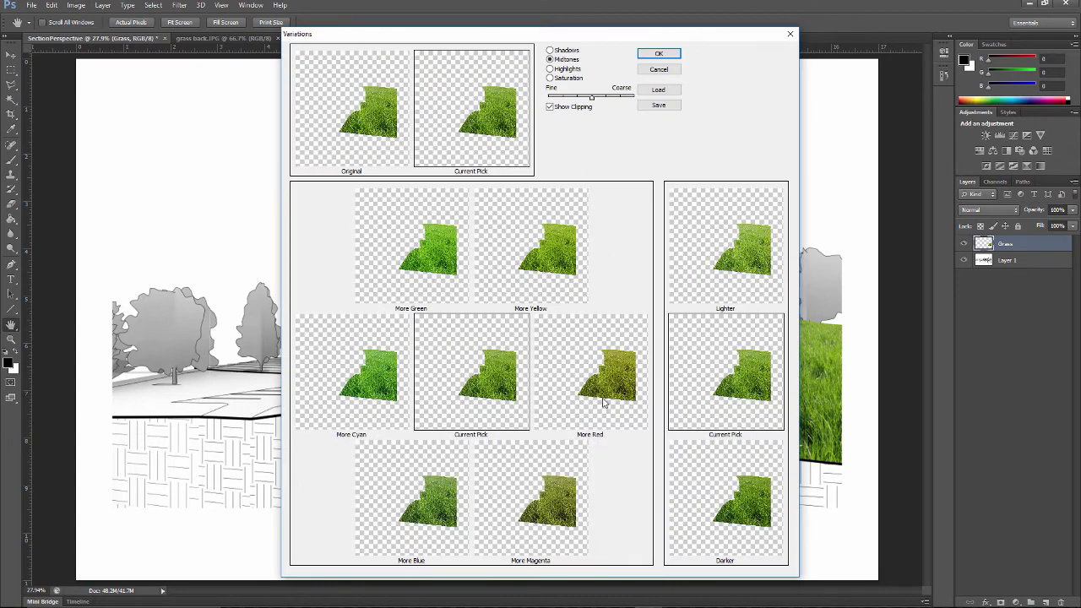
{"action": "left_click", "coordinate": [606, 377]}
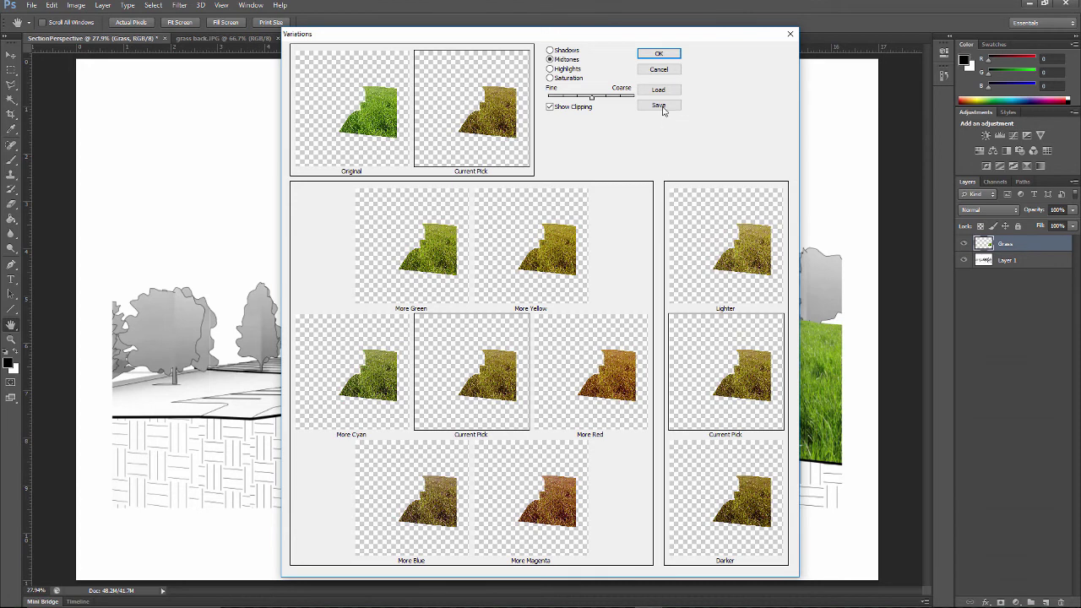
{"action": "left_click", "coordinate": [659, 54]}
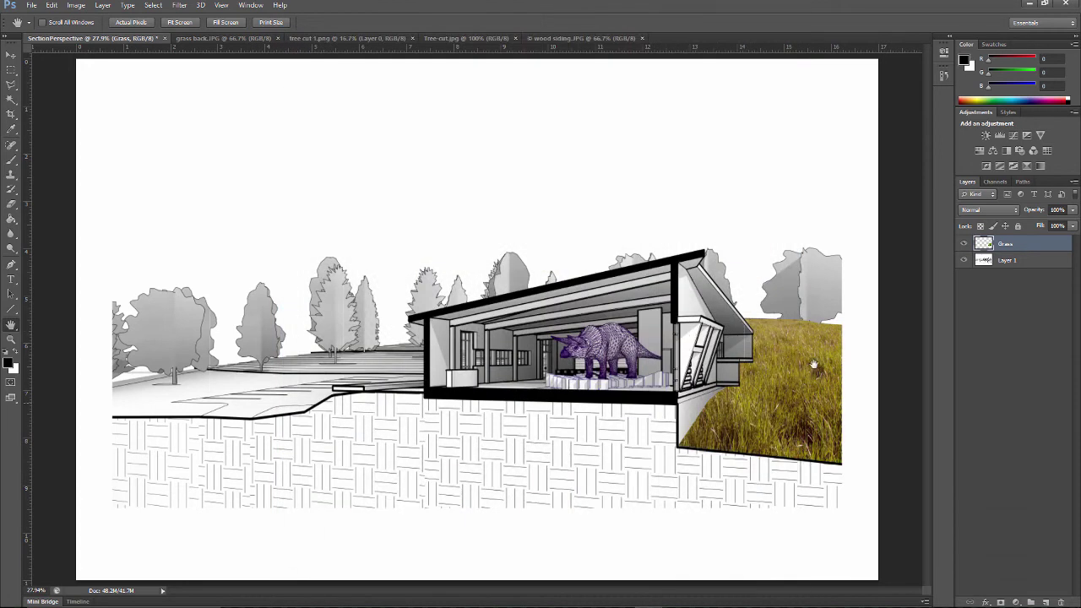
Clone sampled grass over the hard edge along the upper foundation wall, using the Clone Stamp with the 66 px textured brush.
{"action": "left_click", "coordinate": [12, 339]}
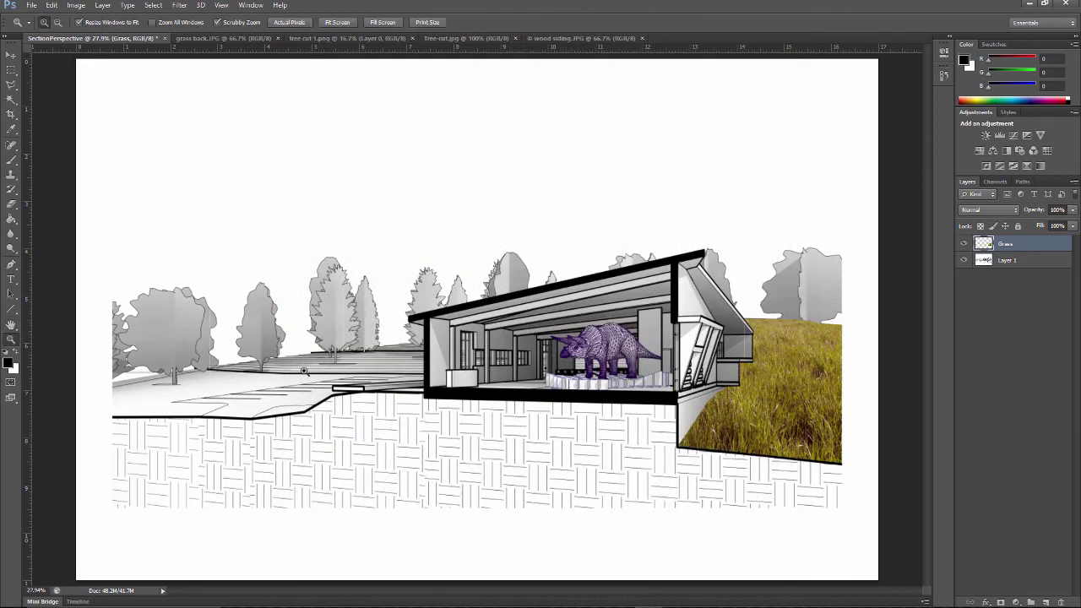
{"action": "left_click_drag", "start_coordinate": [811, 376], "coordinate": [815, 380]}
{"action": "left_click_drag", "start_coordinate": [598, 594], "coordinate": [646, 577]}
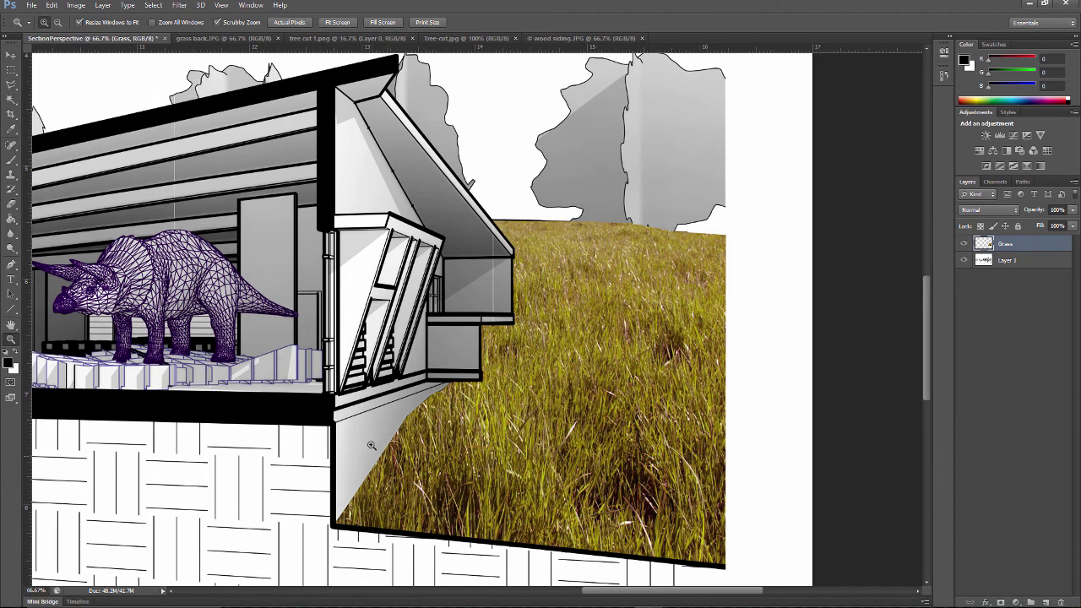
{"action": "left_click", "coordinate": [383, 468]}
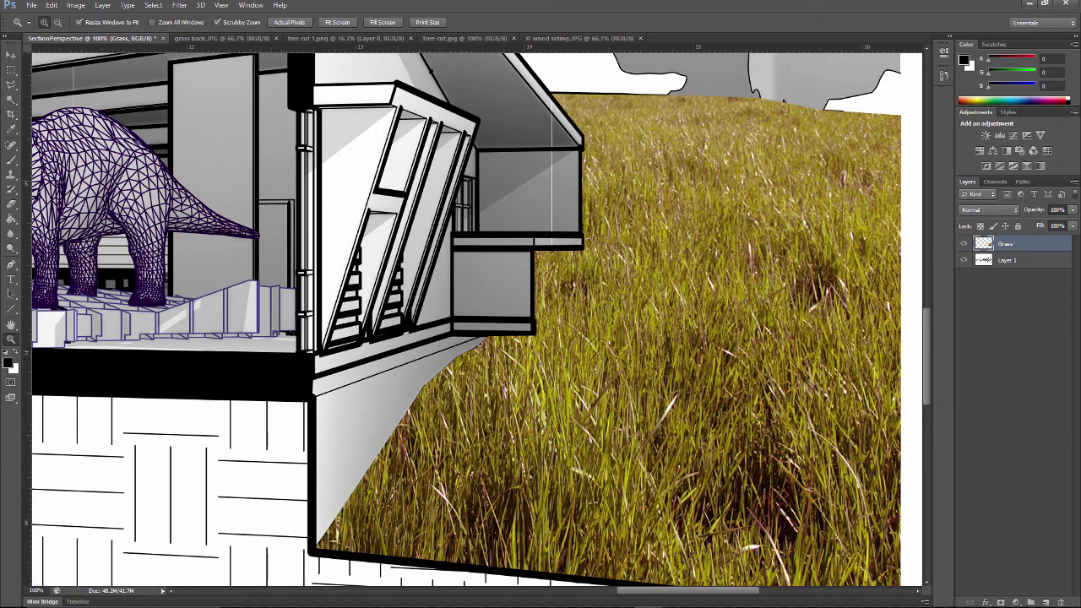
{"action": "scroll", "coordinate": [439, 375], "scroll_direction": "down", "scroll_amount": 1}
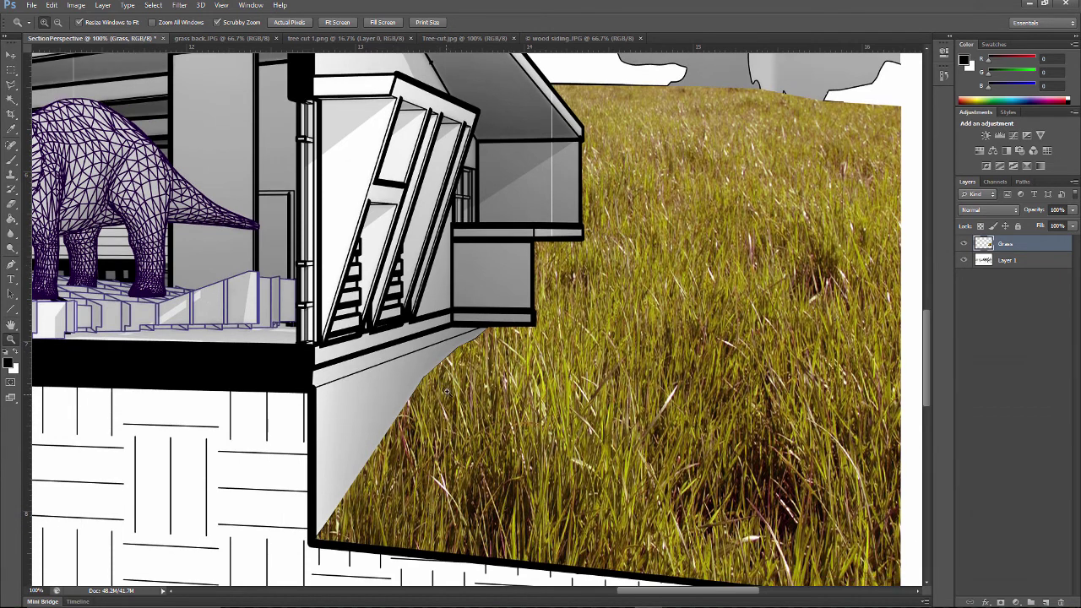
{"action": "left_click", "coordinate": [11, 174]}
{"action": "left_click", "coordinate": [57, 25]}
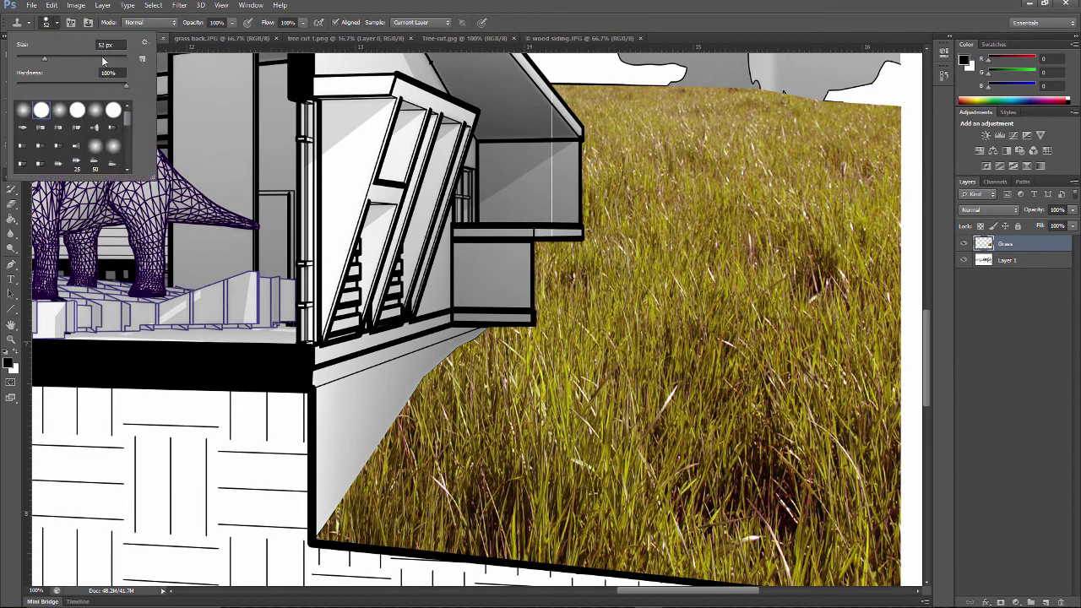
{"action": "left_click_drag", "start_coordinate": [128, 115], "coordinate": [129, 147]}
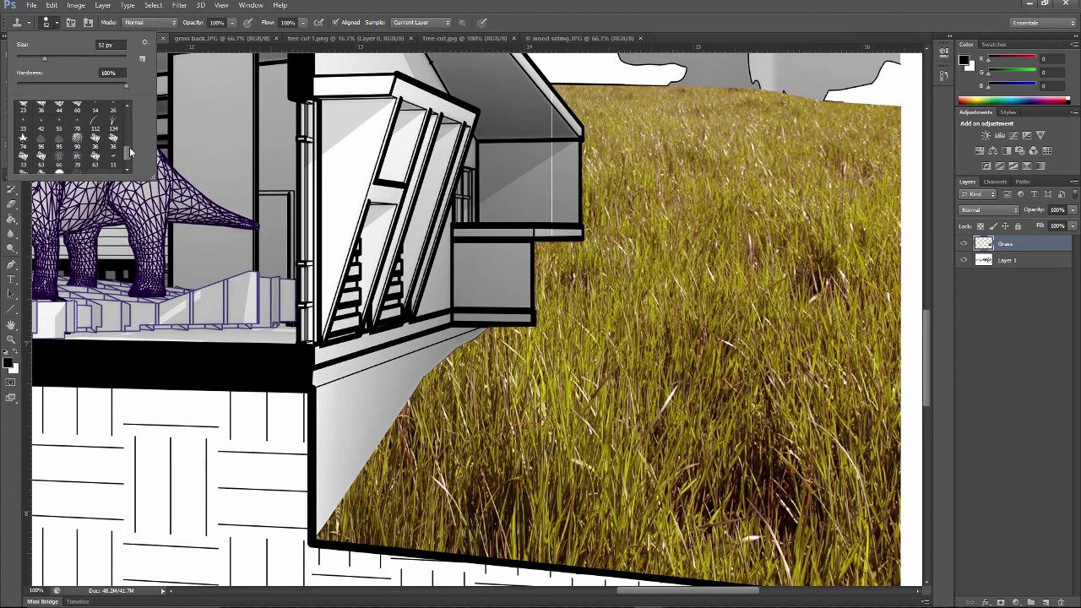
{"action": "left_click", "coordinate": [58, 158]}
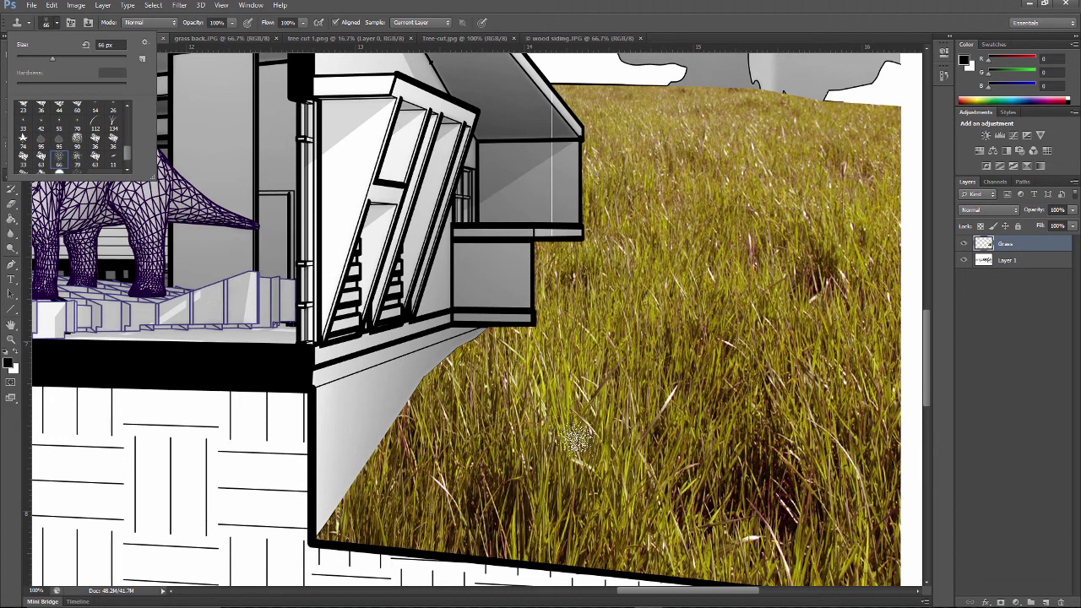
{"action": "left_click", "coordinate": [620, 400], "text": "alt"}
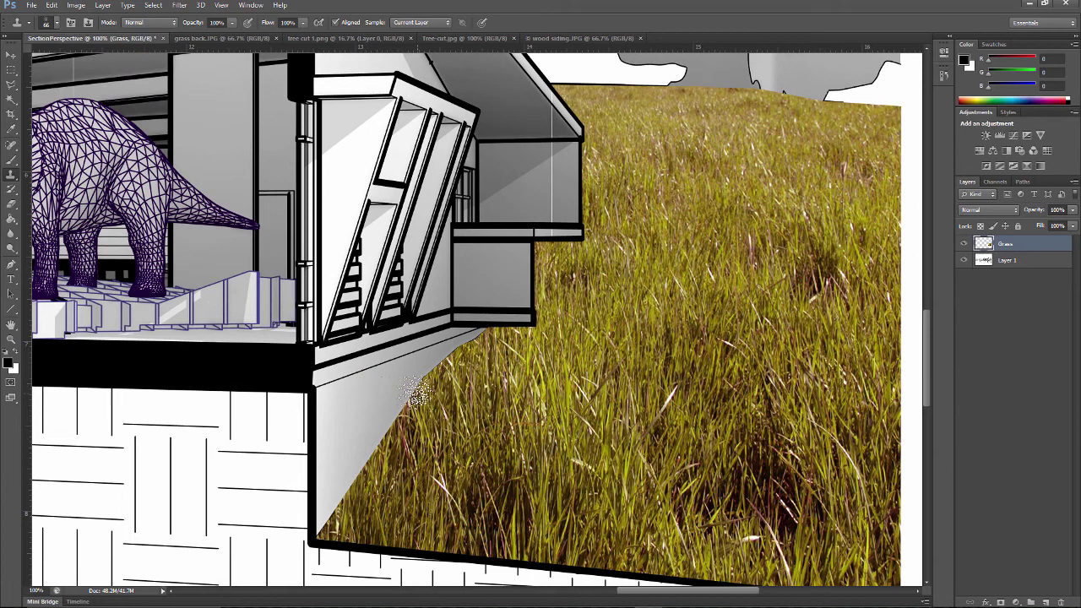
{"action": "mouse_move", "coordinate": [471, 336]}
{"action": "left_mouse_down"}
{"action": "mouse_move", "coordinate": [456, 360]}
{"action": "mouse_move", "coordinate": [456, 343]}
{"action": "mouse_move", "coordinate": [435, 359]}
{"action": "mouse_move", "coordinate": [408, 411]}
{"action": "mouse_move", "coordinate": [382, 409]}
{"action": "left_mouse_up"}
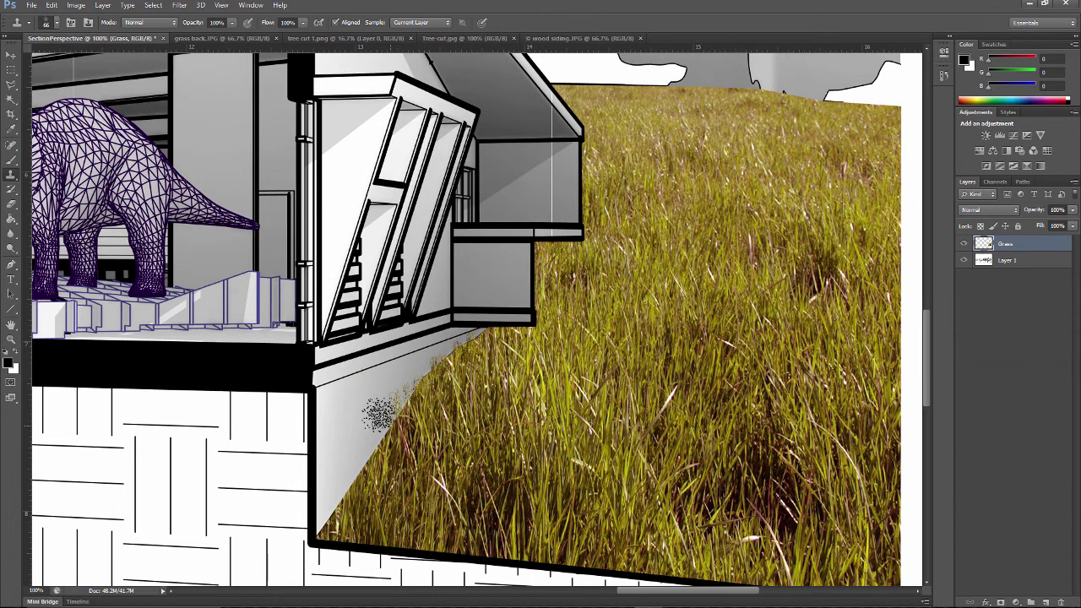
Enlarge the Clone Stamp brush to 137 px, resample the grass and roughen its edge further along the foundation wall.
{"action": "left_click", "coordinate": [56, 23]}
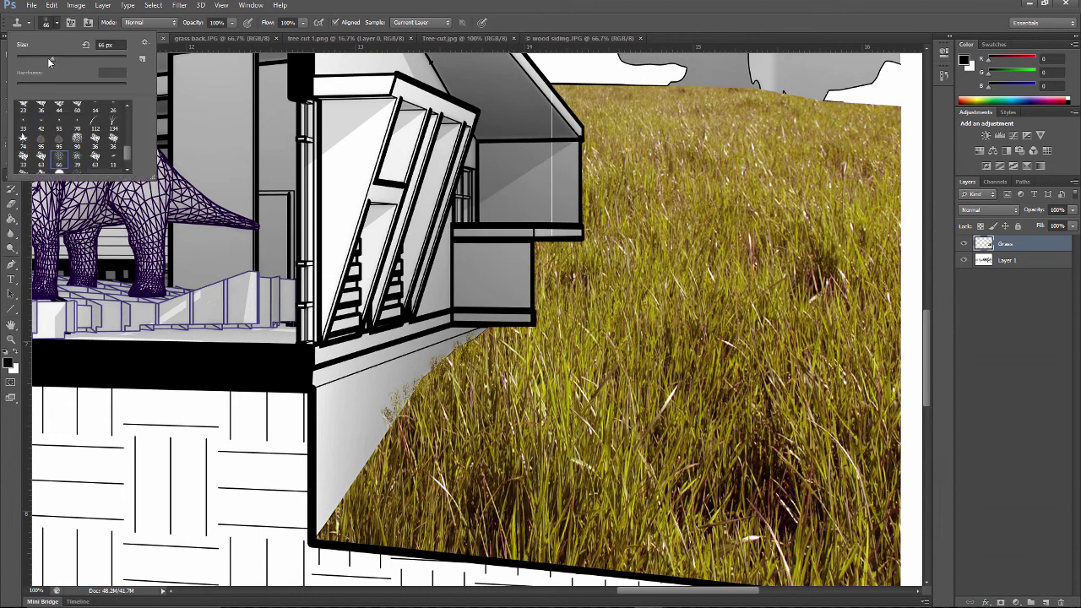
{"action": "left_click_drag", "start_coordinate": [81, 60], "coordinate": [82, 60]}
{"action": "left_click", "coordinate": [672, 465], "text": "alt"}
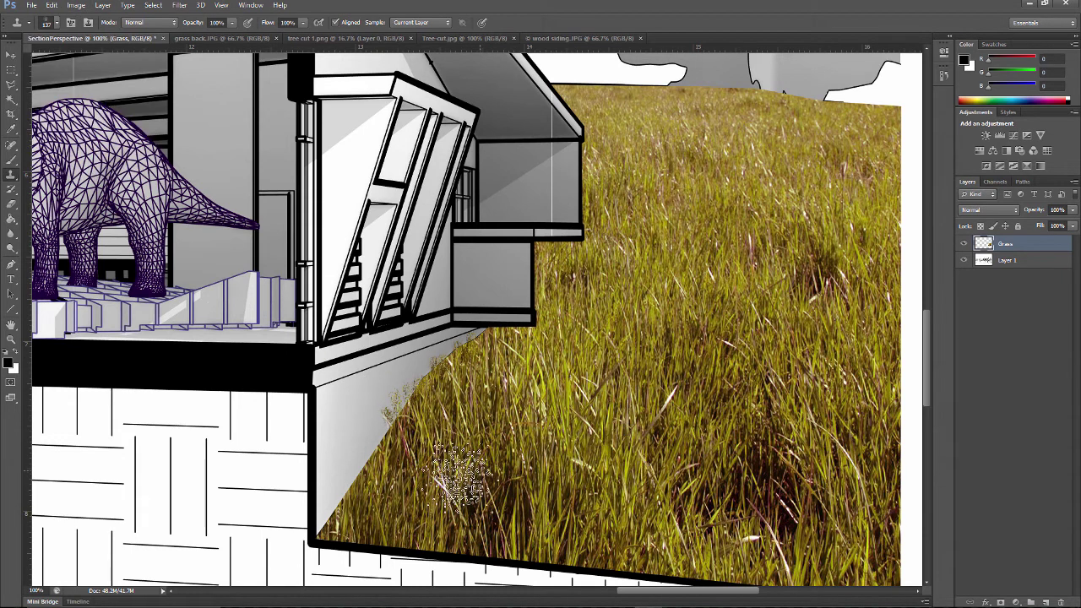
{"action": "mouse_move", "coordinate": [376, 464]}
{"action": "left_mouse_down"}
{"action": "mouse_move", "coordinate": [372, 403]}
{"action": "mouse_move", "coordinate": [392, 418]}
{"action": "mouse_move", "coordinate": [426, 410]}
{"action": "mouse_move", "coordinate": [447, 369]}
{"action": "mouse_move", "coordinate": [463, 379]}
{"action": "mouse_move", "coordinate": [351, 445]}
{"action": "mouse_move", "coordinate": [347, 479]}
{"action": "mouse_move", "coordinate": [331, 491]}
{"action": "mouse_move", "coordinate": [335, 513]}
{"action": "mouse_move", "coordinate": [343, 517]}
{"action": "mouse_move", "coordinate": [355, 458]}
{"action": "mouse_move", "coordinate": [368, 483]}
{"action": "mouse_move", "coordinate": [356, 453]}
{"action": "mouse_move", "coordinate": [419, 440]}
{"action": "left_mouse_up"}
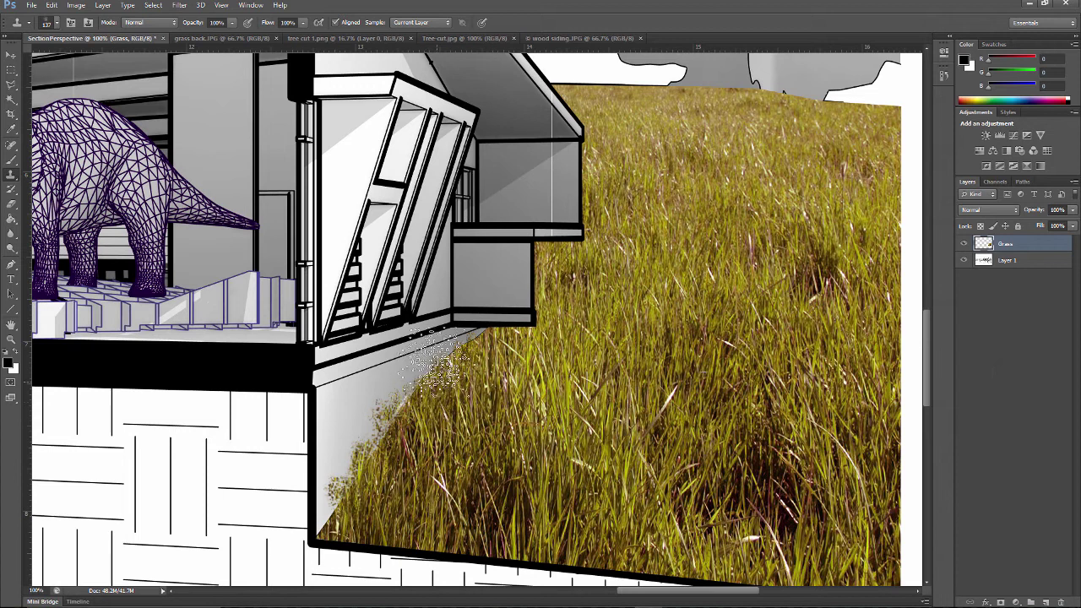
Undo the last clone stroke and switch the Clone Stamp to the 39 px textured brush tip.
{"action": "left_click", "coordinate": [329, 416]}
{"action": "key", "text": "ctrl+z"}
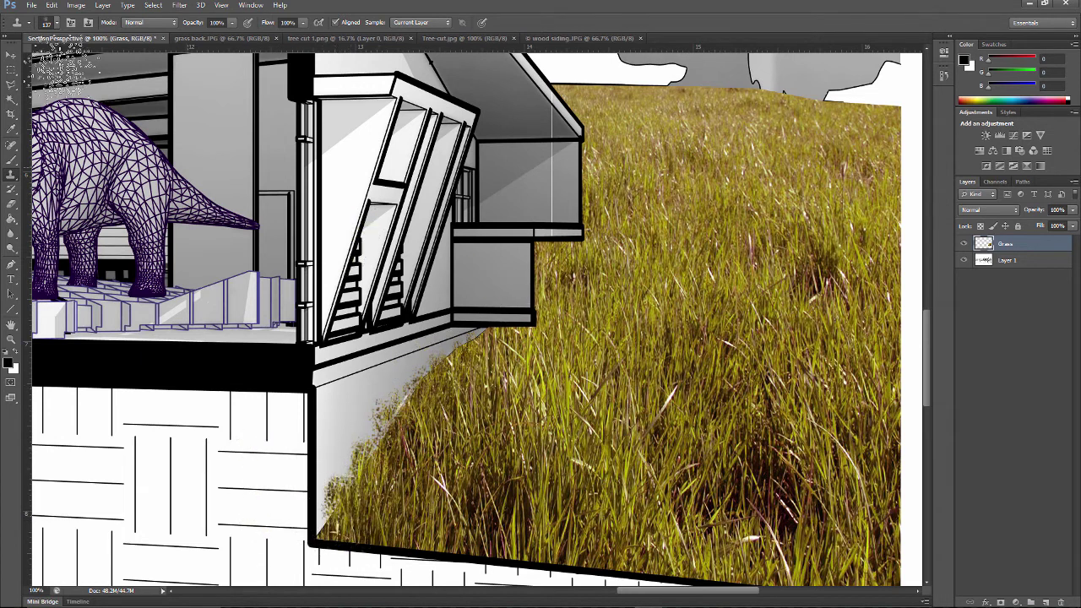
{"action": "left_click", "coordinate": [48, 24]}
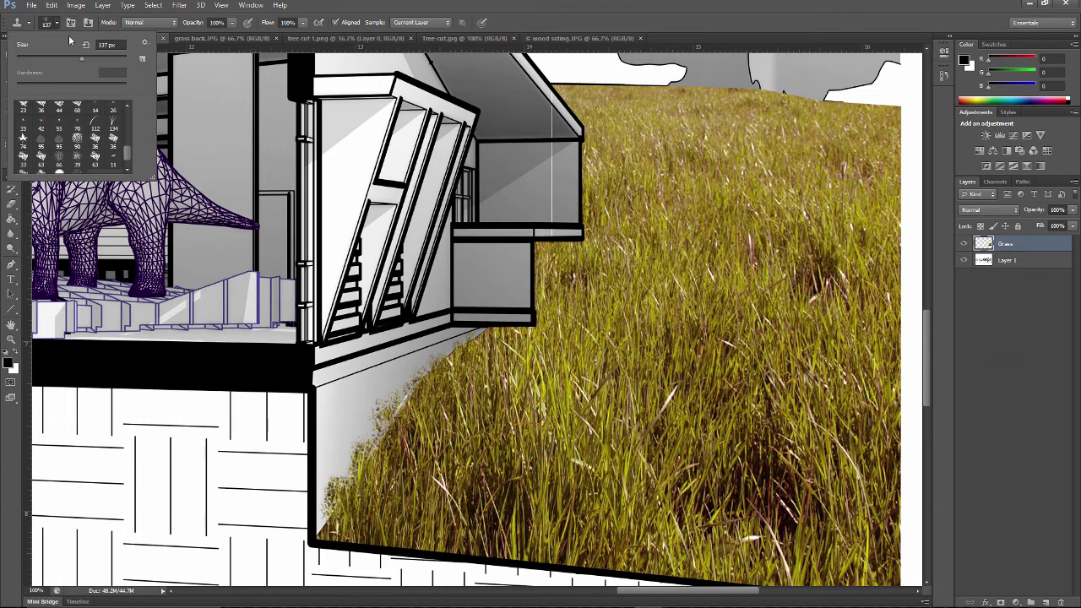
{"action": "left_click_drag", "start_coordinate": [130, 148], "coordinate": [133, 134]}
{"action": "left_click", "coordinate": [39, 131]}
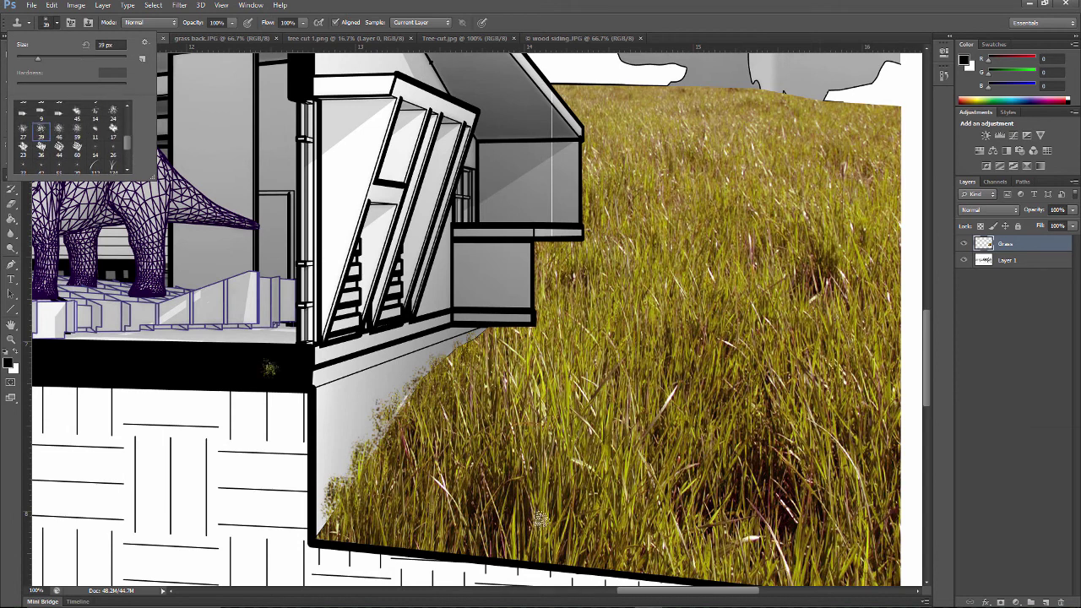
Clone grass from the middle of the field along its ragged edge beside the building's foundation wall.
{"action": "left_click", "coordinate": [522, 456], "text": "alt"}
{"action": "mouse_move", "coordinate": [380, 446]}
{"action": "left_mouse_down"}
{"action": "mouse_move", "coordinate": [375, 421]}
{"action": "mouse_move", "coordinate": [405, 399]}
{"action": "left_mouse_up"}
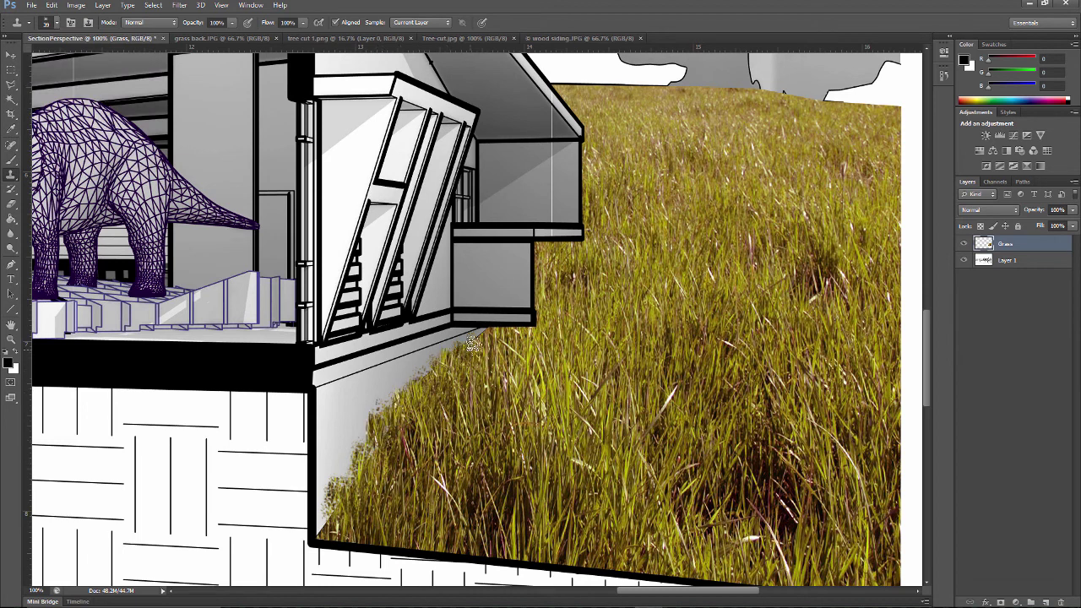
{"action": "left_click_drag", "start_coordinate": [364, 484], "coordinate": [349, 489]}
{"action": "left_click", "coordinate": [320, 523]}
{"action": "left_click", "coordinate": [384, 400]}
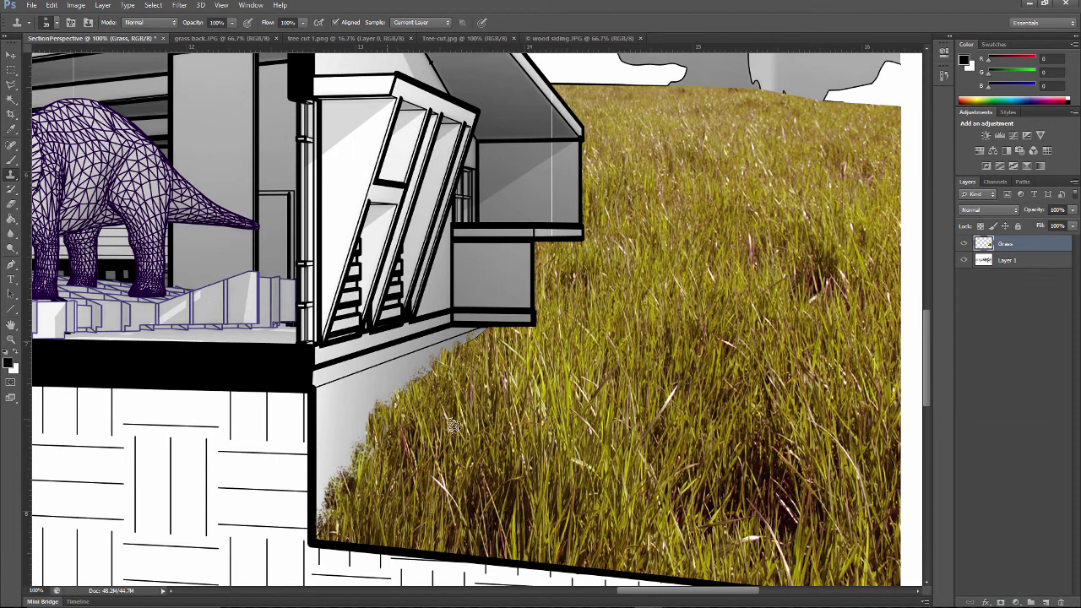
{"action": "left_click", "coordinate": [414, 378]}
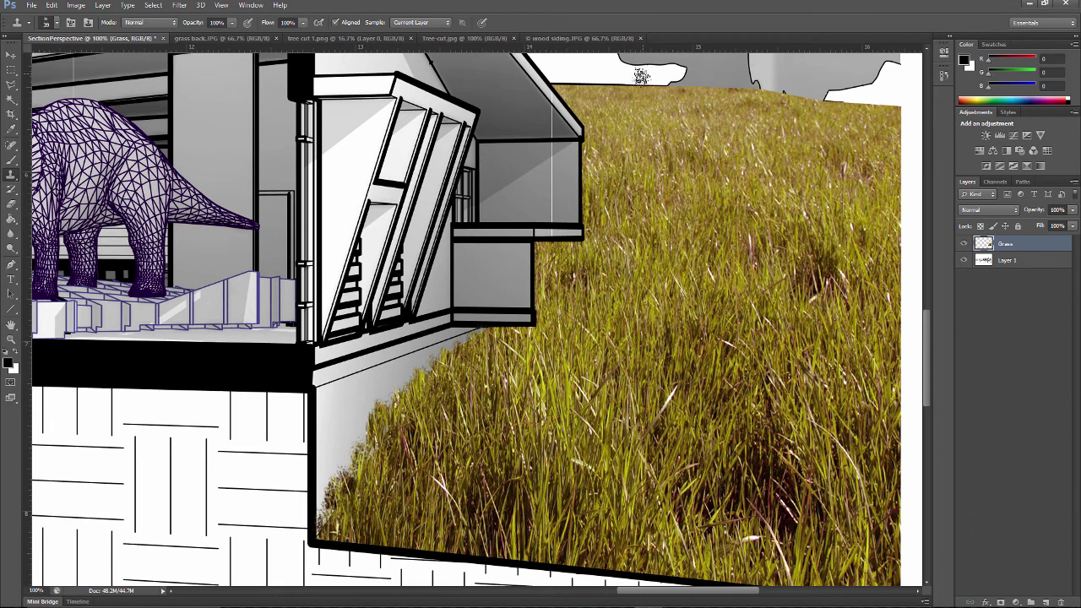
{"action": "left_click", "coordinate": [264, 486]}
Clone grass blades over the hill's horizon line from the roof's lower end toward the trees.
{"action": "key", "text": "h"}
{"action": "key", "text": "ctrl+0"}
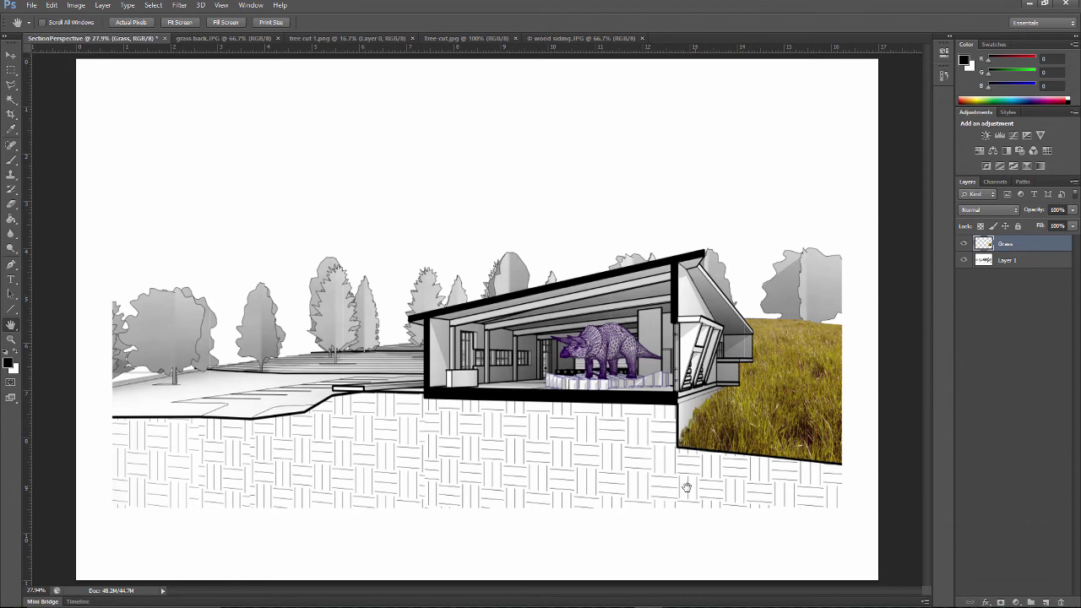
{"action": "left_click", "coordinate": [10, 339]}
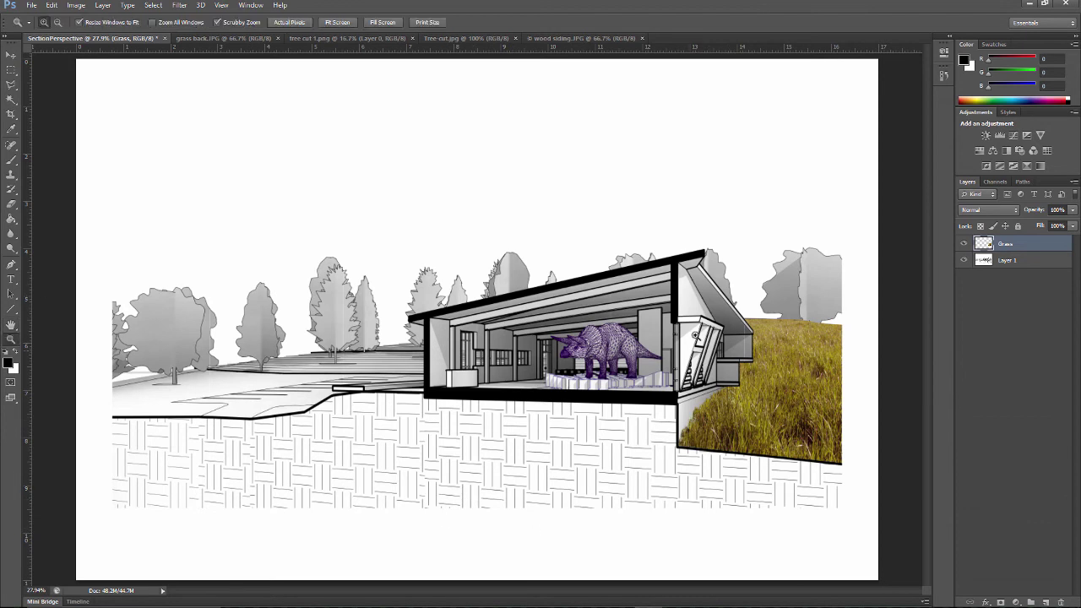
{"action": "left_click_drag", "start_coordinate": [790, 327], "coordinate": [828, 326]}
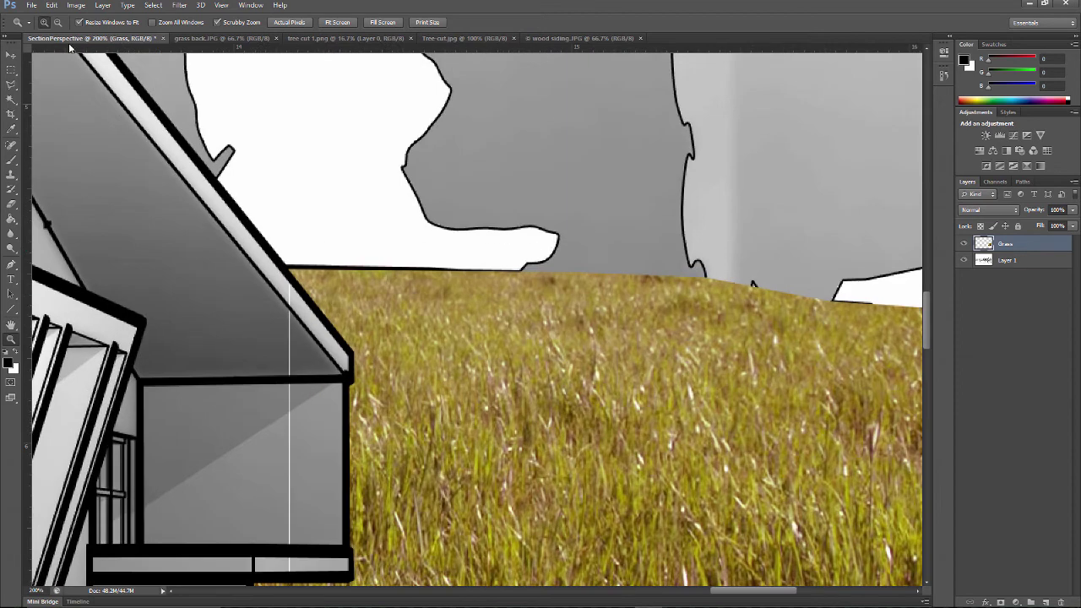
{"action": "left_click", "coordinate": [10, 175]}
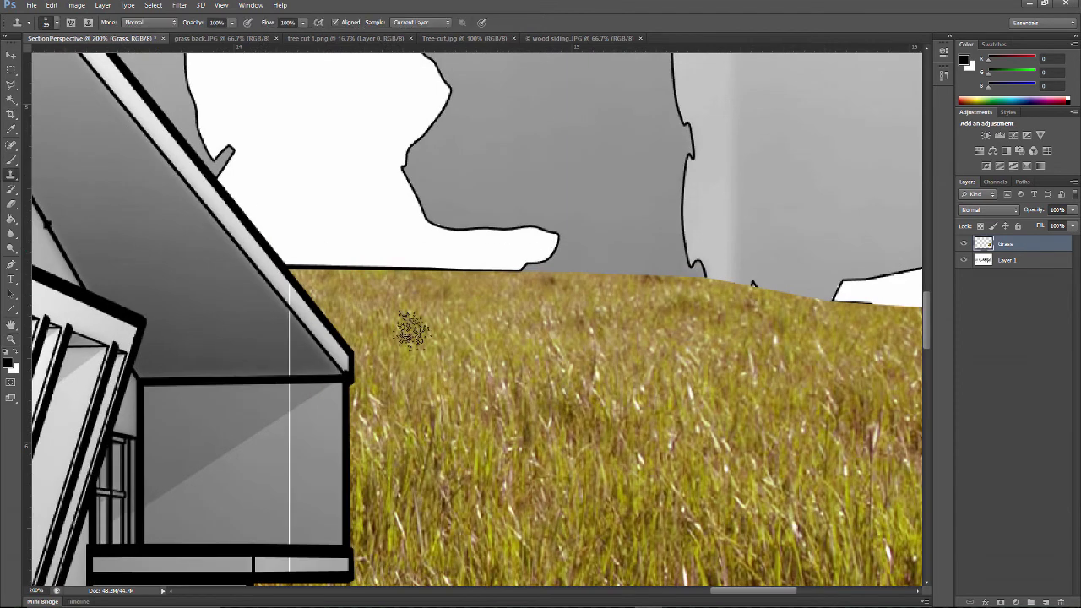
{"action": "left_click", "coordinate": [462, 344], "text": "alt"}
{"action": "mouse_move", "coordinate": [476, 284]}
{"action": "left_mouse_down"}
{"action": "mouse_move", "coordinate": [459, 261]}
{"action": "mouse_move", "coordinate": [437, 273]}
{"action": "mouse_move", "coordinate": [337, 268]}
{"action": "left_mouse_up"}
{"action": "mouse_move", "coordinate": [550, 290]}
{"action": "left_mouse_down"}
{"action": "mouse_move", "coordinate": [511, 285]}
{"action": "mouse_move", "coordinate": [604, 293]}
{"action": "mouse_move", "coordinate": [642, 292]}
{"action": "left_mouse_up"}
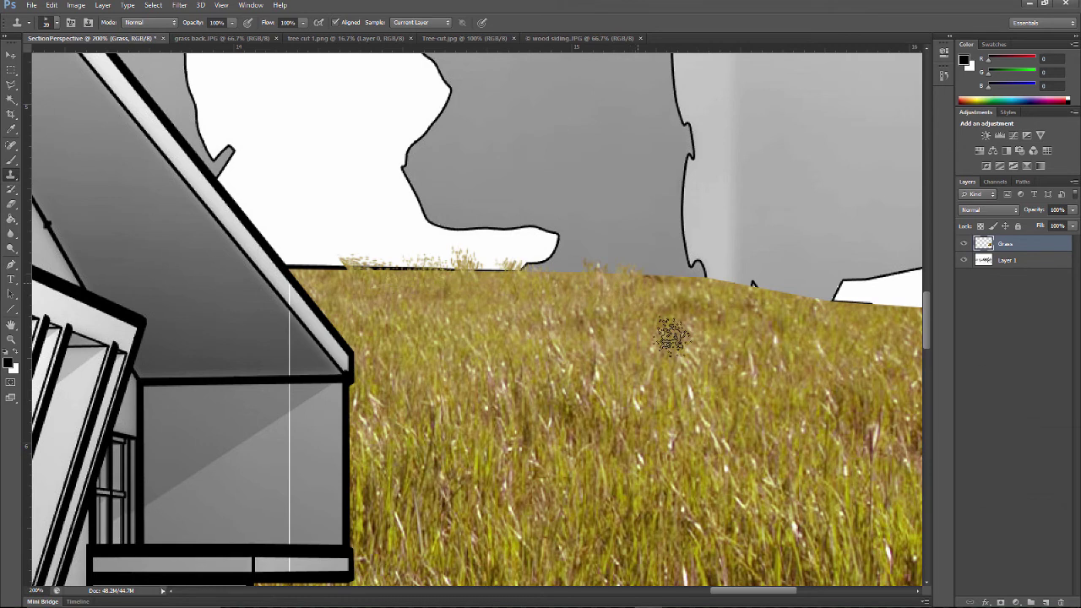
{"action": "mouse_move", "coordinate": [292, 251]}
{"action": "left_mouse_down"}
{"action": "mouse_move", "coordinate": [304, 269]}
{"action": "mouse_move", "coordinate": [342, 268]}
{"action": "left_mouse_up"}
Continue cloning grass blades over the horizon line to the field's right edge and beneath the right-hand trees.
{"action": "left_click_drag", "start_coordinate": [735, 589], "coordinate": [775, 590]}
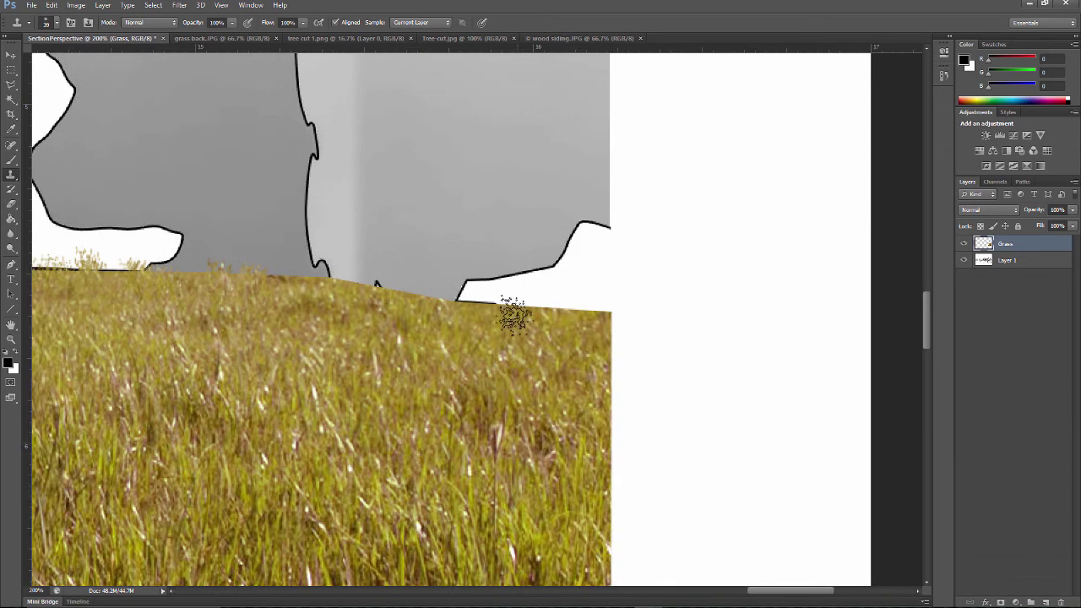
{"action": "left_click_drag", "start_coordinate": [499, 316], "coordinate": [591, 311]}
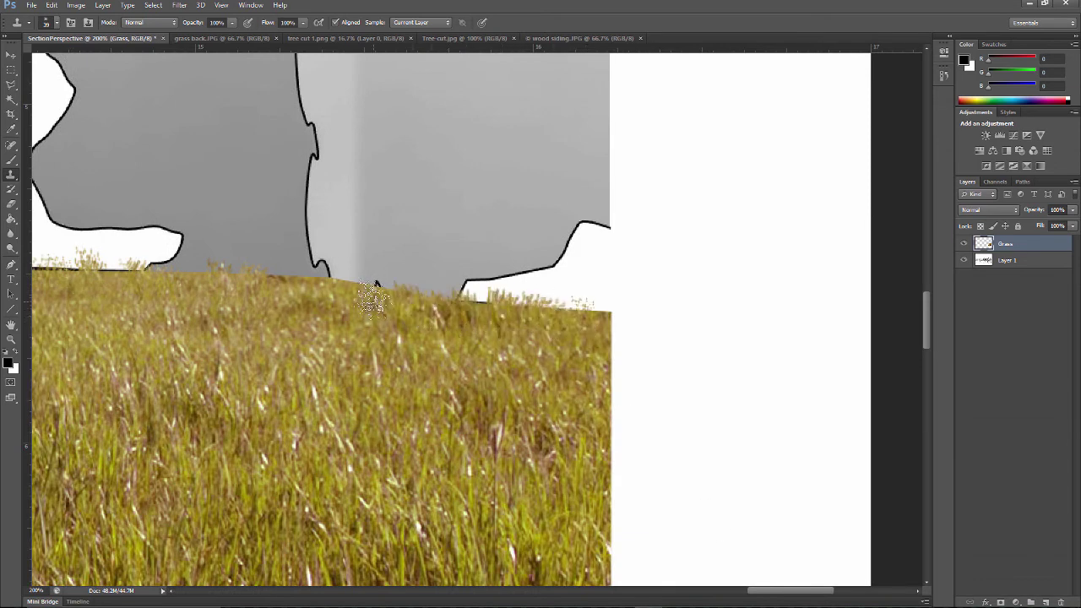
{"action": "mouse_move", "coordinate": [313, 279]}
{"action": "left_mouse_down"}
{"action": "mouse_move", "coordinate": [186, 278]}
{"action": "mouse_move", "coordinate": [100, 297]}
{"action": "left_mouse_up"}
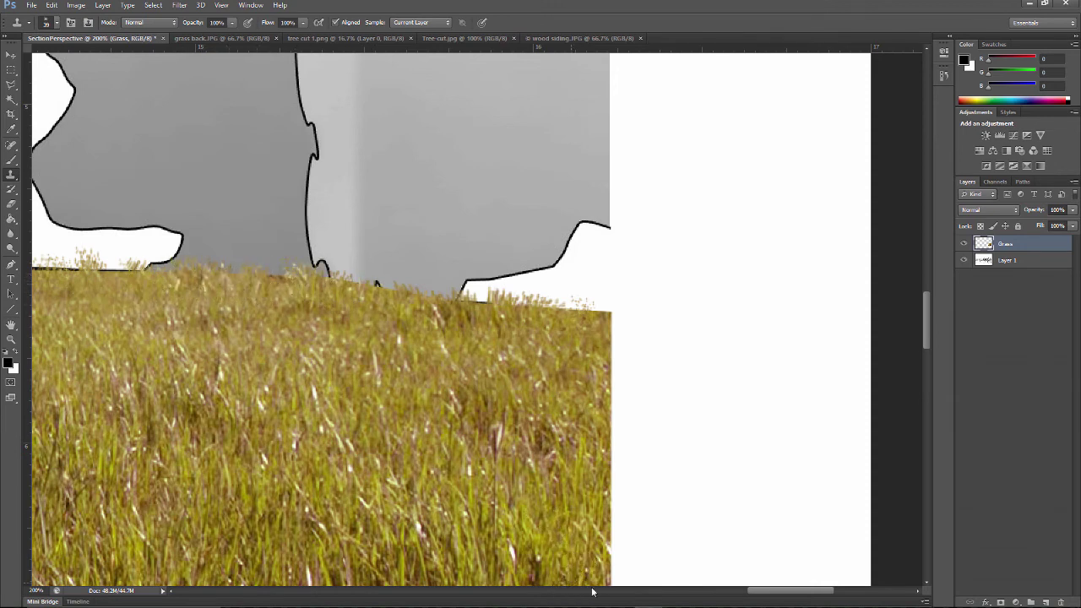
{"action": "left_click_drag", "start_coordinate": [777, 596], "coordinate": [733, 596]}
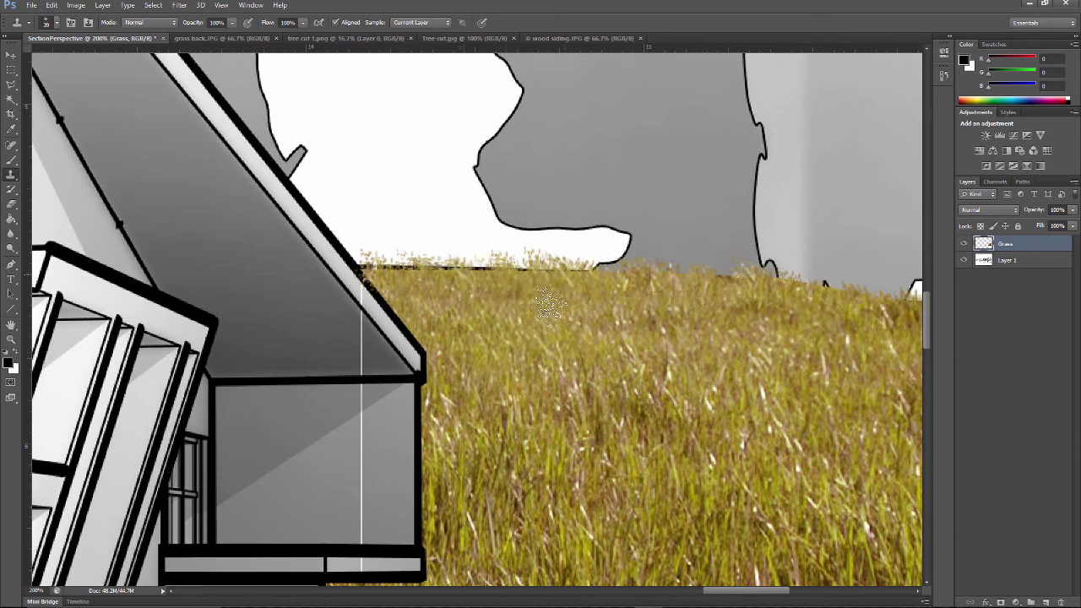
{"action": "double_click", "coordinate": [11, 325]}
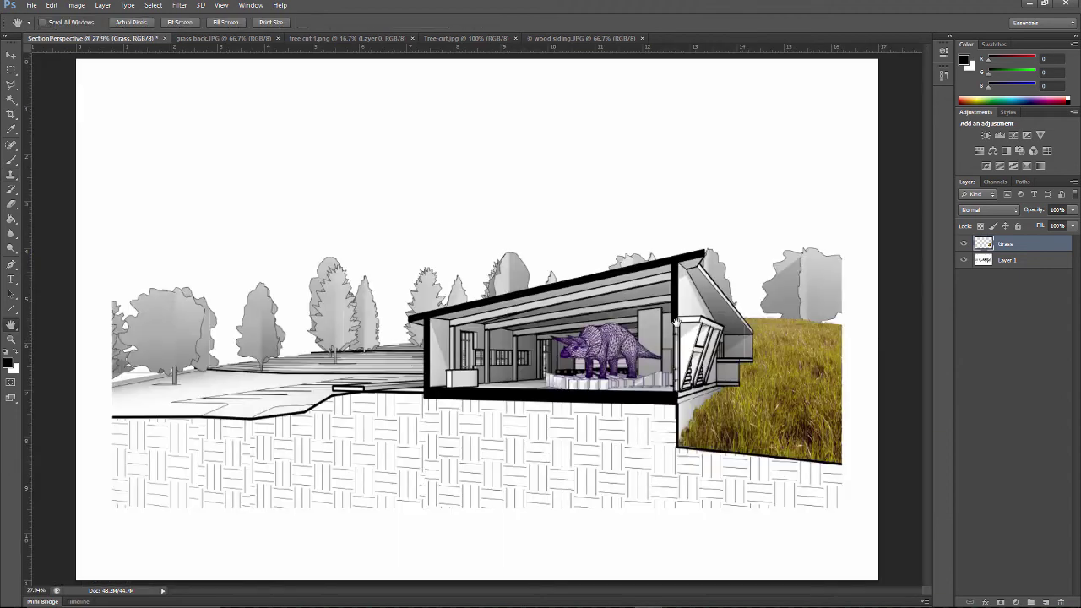
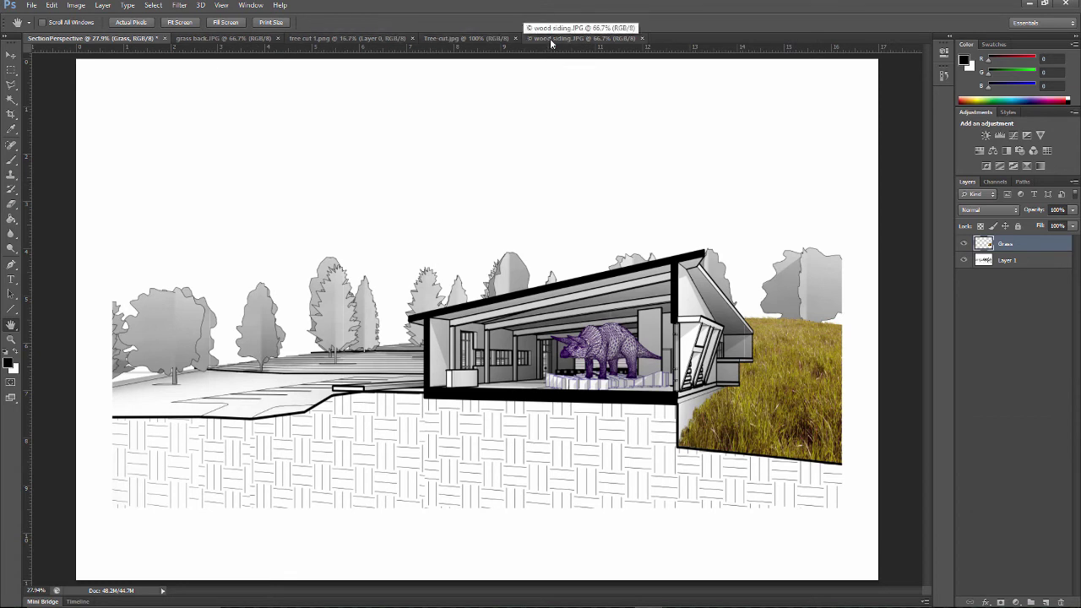
Copy the planks from wood siding.JPG, leaving out the bottom strip with the copyright text.
{"action": "left_click", "coordinate": [583, 38]}
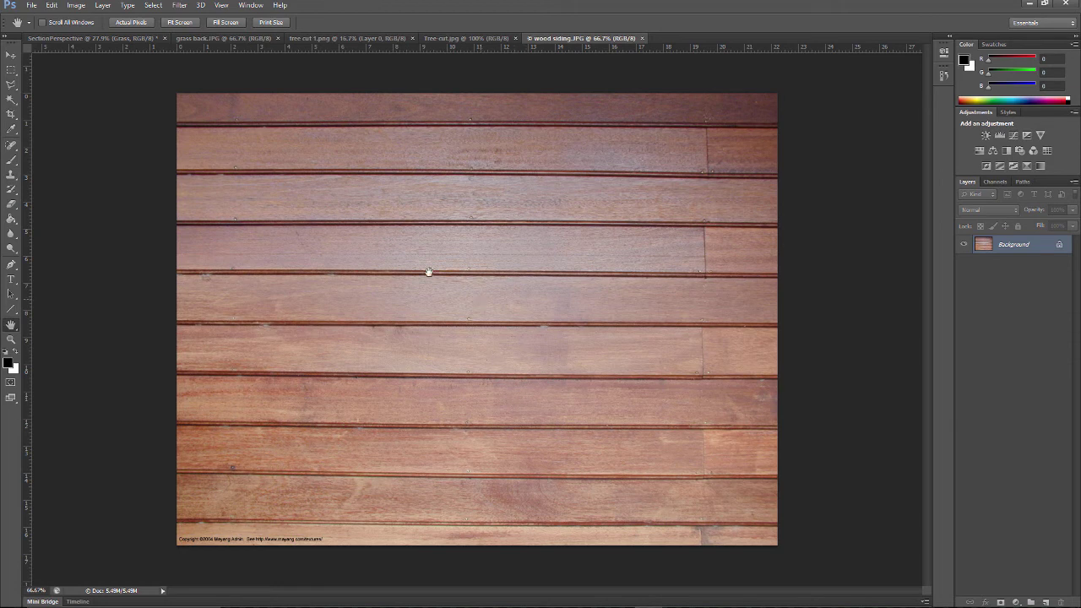
{"action": "left_click", "coordinate": [11, 69]}
{"action": "left_click_drag", "start_coordinate": [148, 85], "coordinate": [798, 523]}
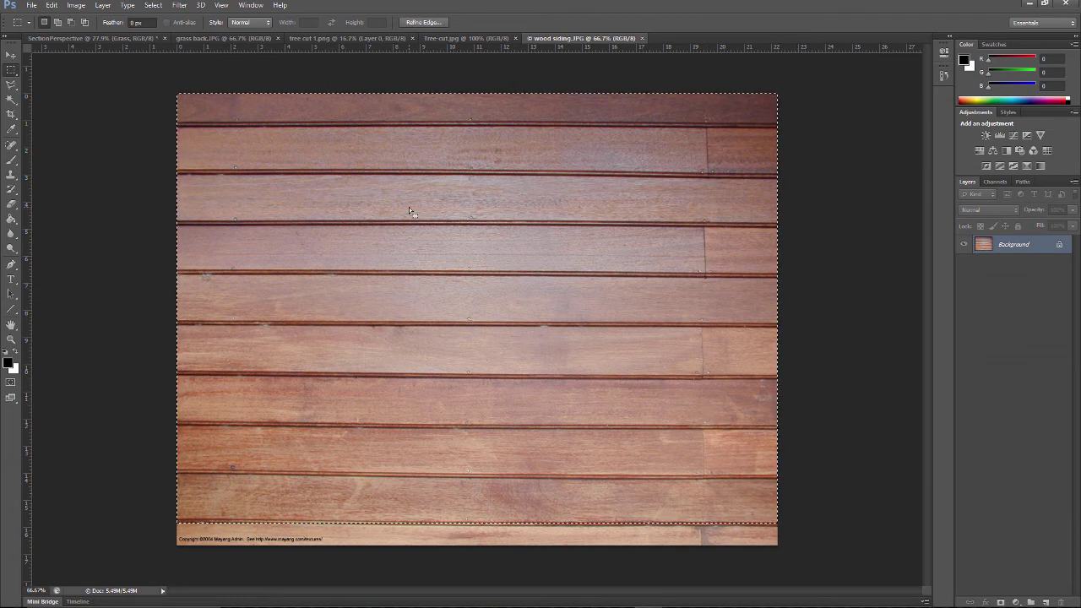
{"action": "left_click", "coordinate": [51, 5]}
{"action": "left_click", "coordinate": [78, 81]}
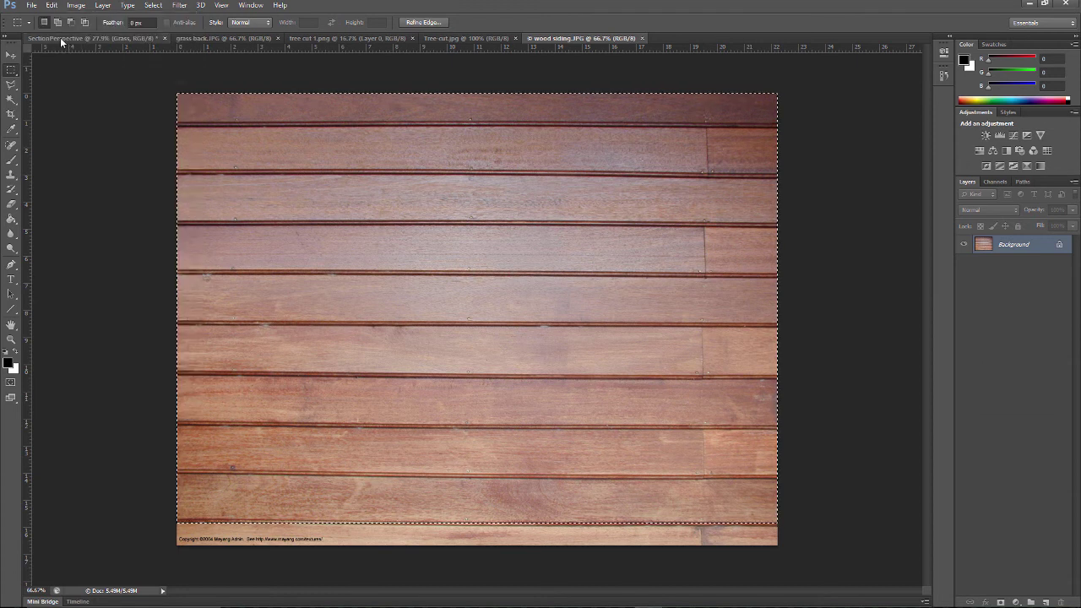
Paste the wood planks into SectionPerspective and move them over the right half of the building.
{"action": "left_click", "coordinate": [57, 39]}
{"action": "key", "text": "ctrl+v"}
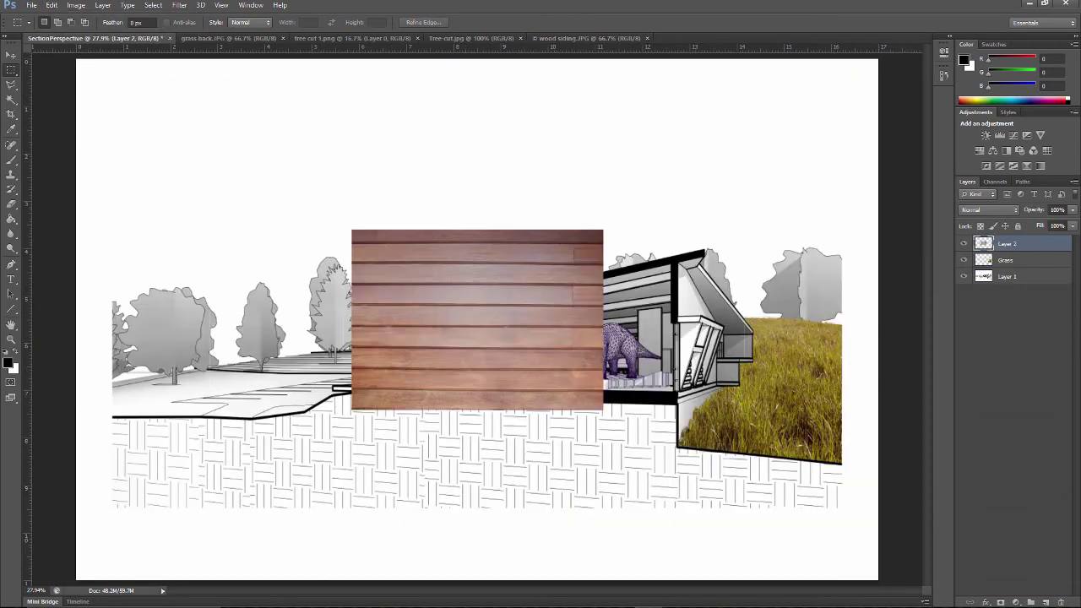
{"action": "left_click", "coordinate": [11, 55]}
{"action": "left_click_drag", "start_coordinate": [393, 282], "coordinate": [541, 284]}
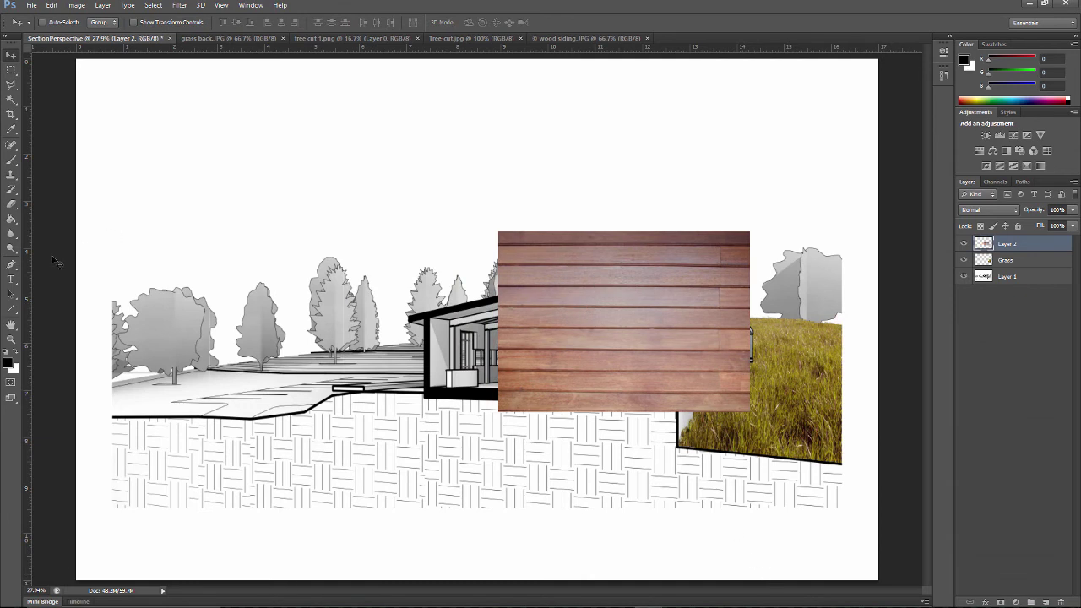
Lower the wood layer's opacity to 66% and shift it up and right over the building's gable end.
{"action": "left_click", "coordinate": [11, 339]}
{"action": "left_click_drag", "start_coordinate": [680, 292], "coordinate": [745, 317]}
{"action": "left_click", "coordinate": [1073, 210]}
{"action": "left_click_drag", "start_coordinate": [1044, 225], "coordinate": [1054, 227]}
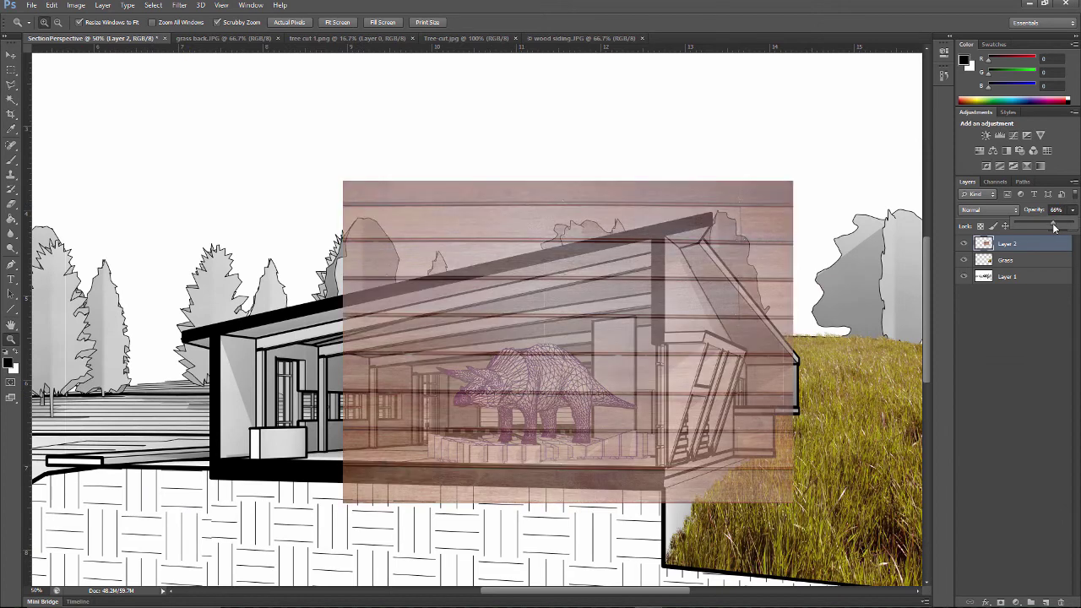
{"action": "left_click", "coordinate": [12, 56]}
{"action": "left_click_drag", "start_coordinate": [369, 320], "coordinate": [427, 298]}
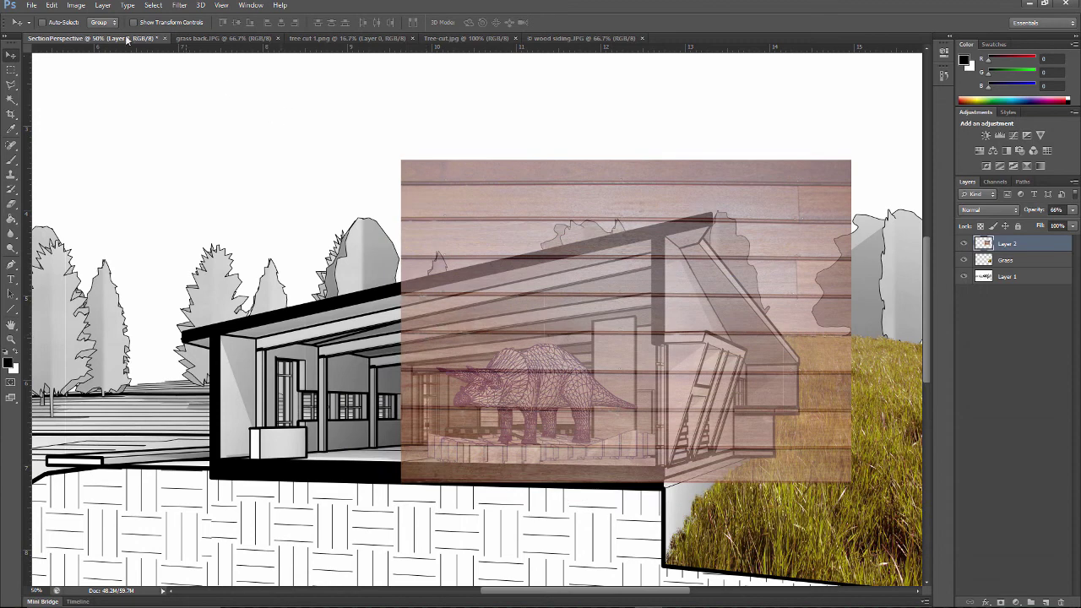
Apply a Perspective transform to the wood layer, narrowing its right side at about 13.1°.
{"action": "left_click", "coordinate": [51, 6]}
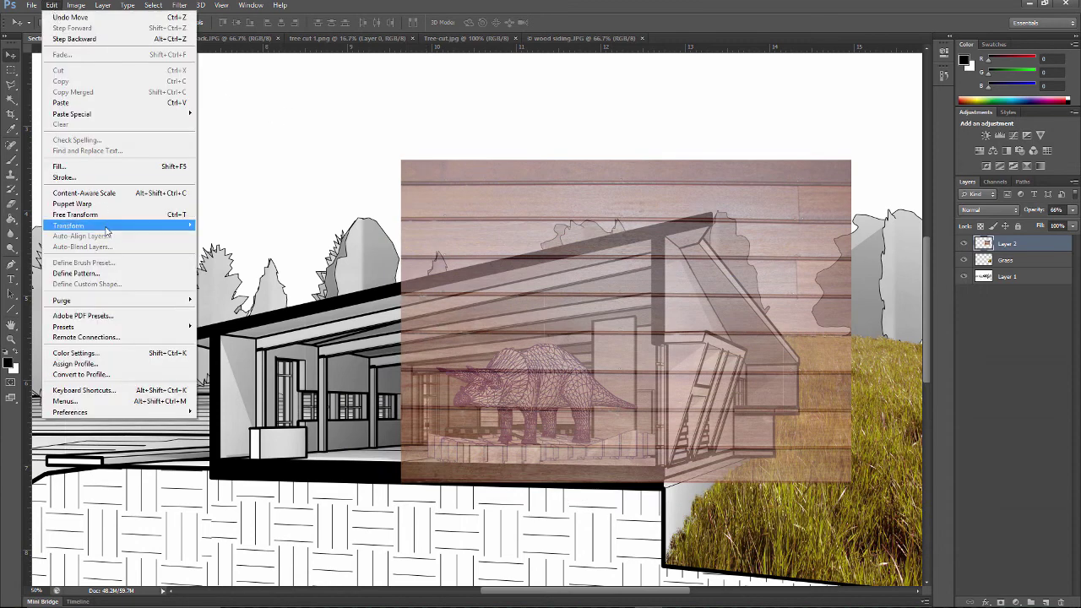
{"action": "mouse_move", "coordinate": [108, 229]}
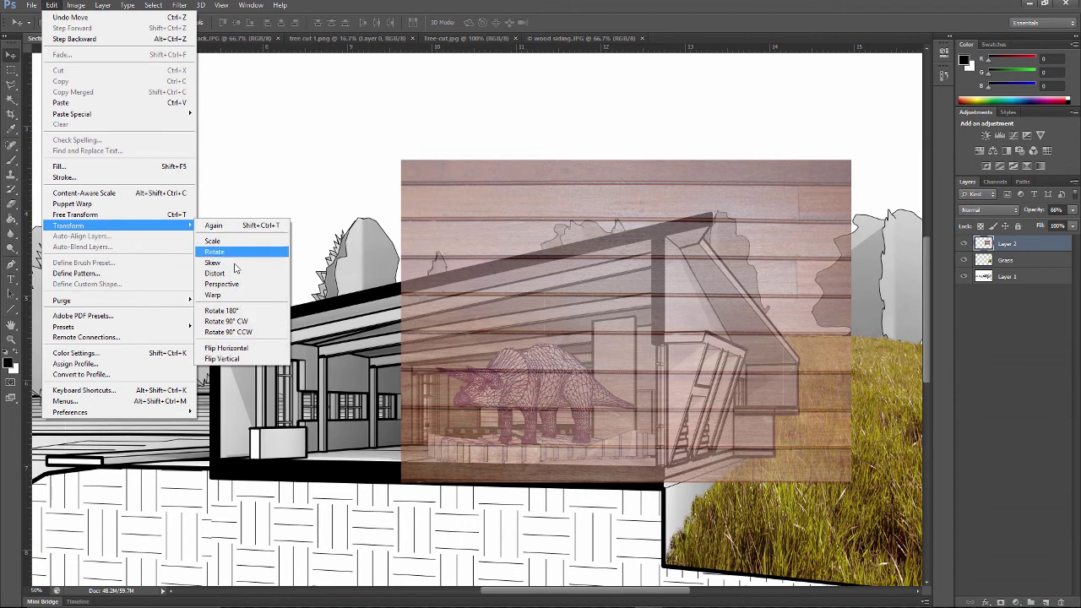
{"action": "left_click", "coordinate": [221, 284]}
{"action": "left_click_drag", "start_coordinate": [848, 166], "coordinate": [836, 268]}
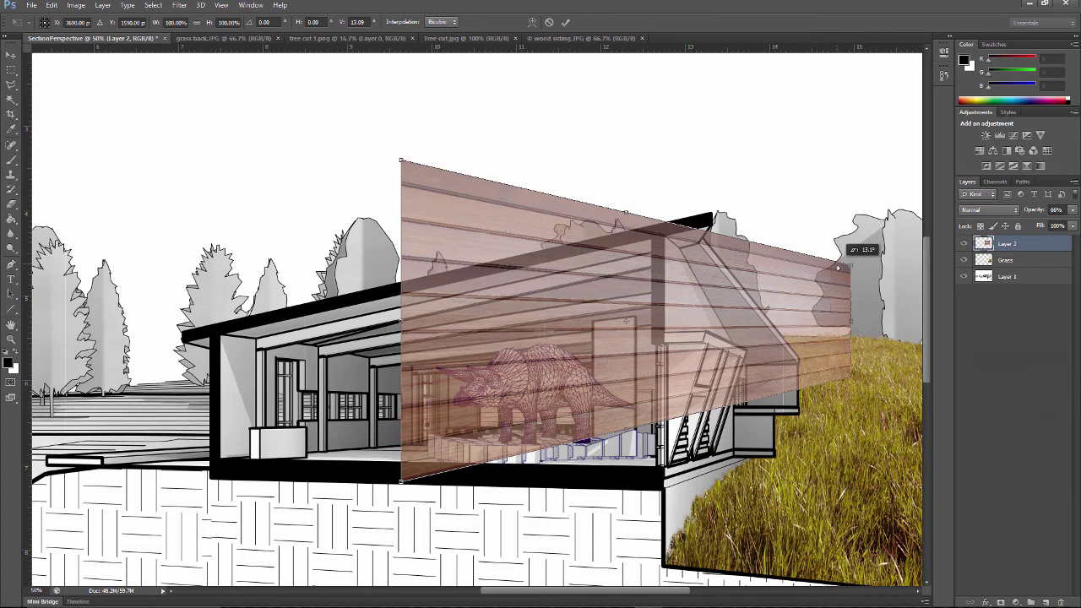
Scale the wood layer to about 30.23% and place it against the building's upper right exterior wall.
{"action": "left_click", "coordinate": [51, 6]}
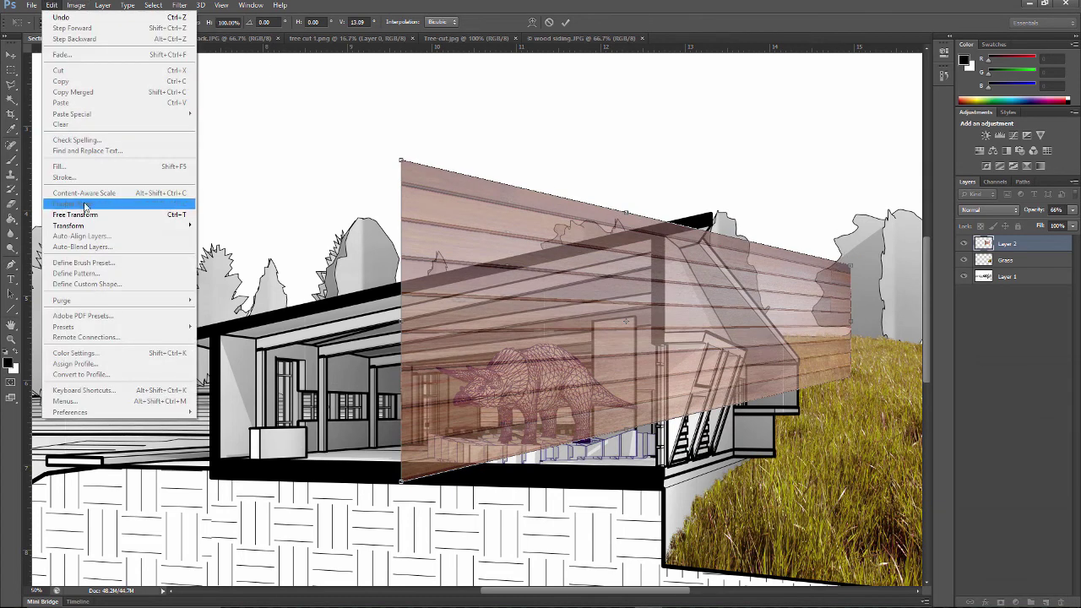
{"action": "mouse_move", "coordinate": [87, 226]}
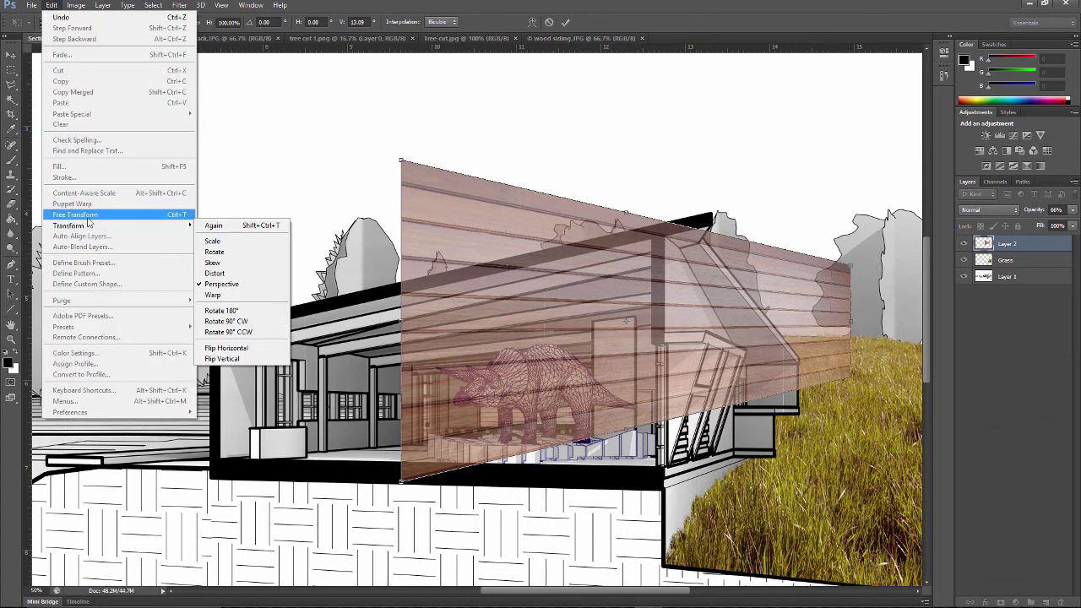
{"action": "left_click", "coordinate": [238, 241]}
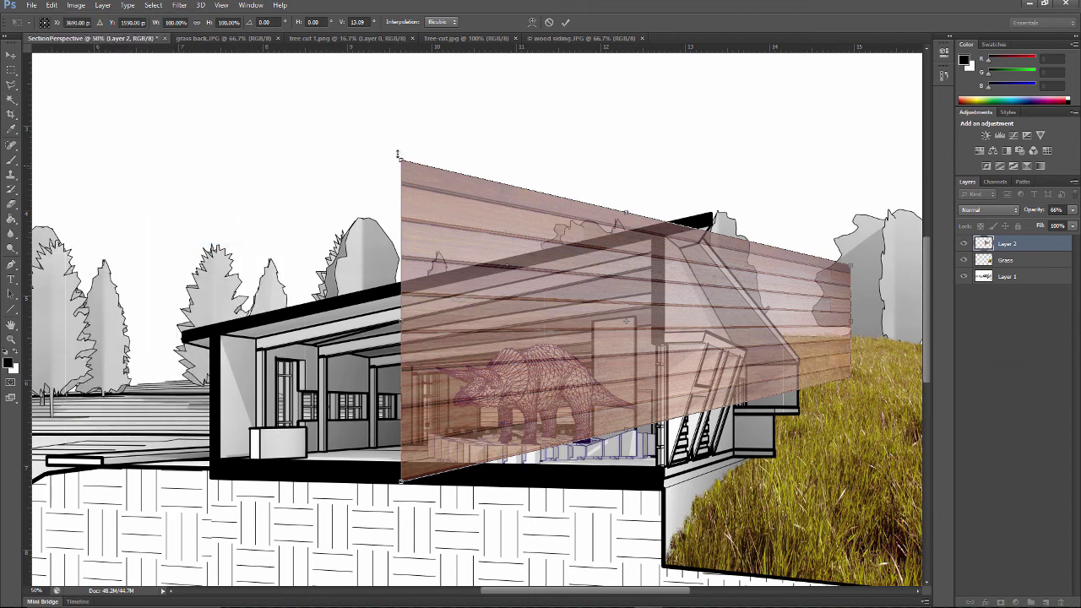
{"action": "left_click_drag", "start_coordinate": [401, 160], "coordinate": [688, 288]}
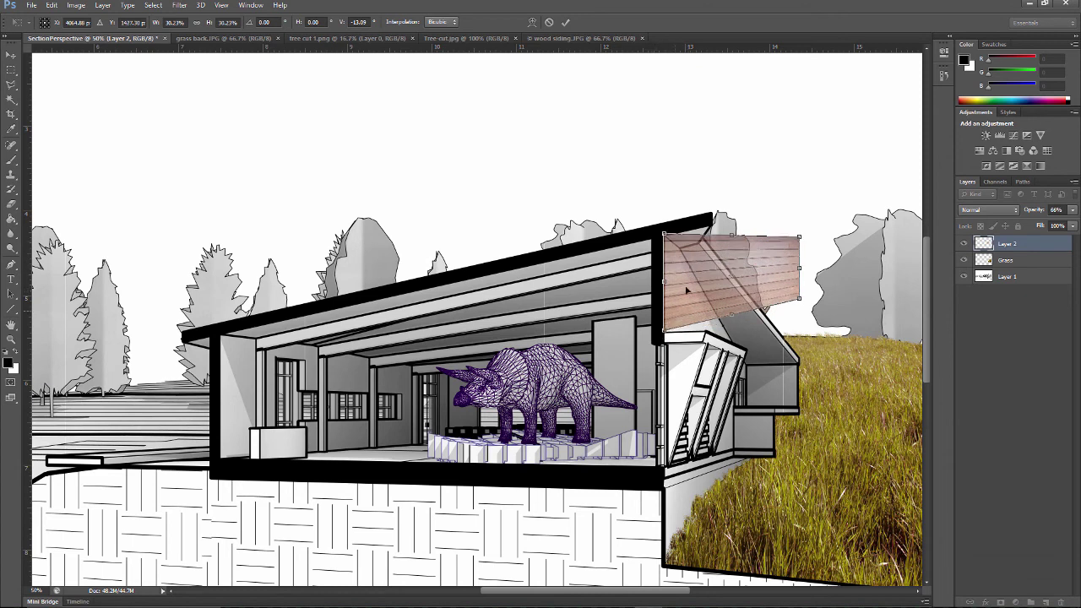
Apply a Perspective transform to the wood layer, slanting it down at about 40.4° along the roof slope and fitting its corners to the wall.
{"action": "left_click", "coordinate": [51, 5]}
{"action": "mouse_move", "coordinate": [115, 227]}
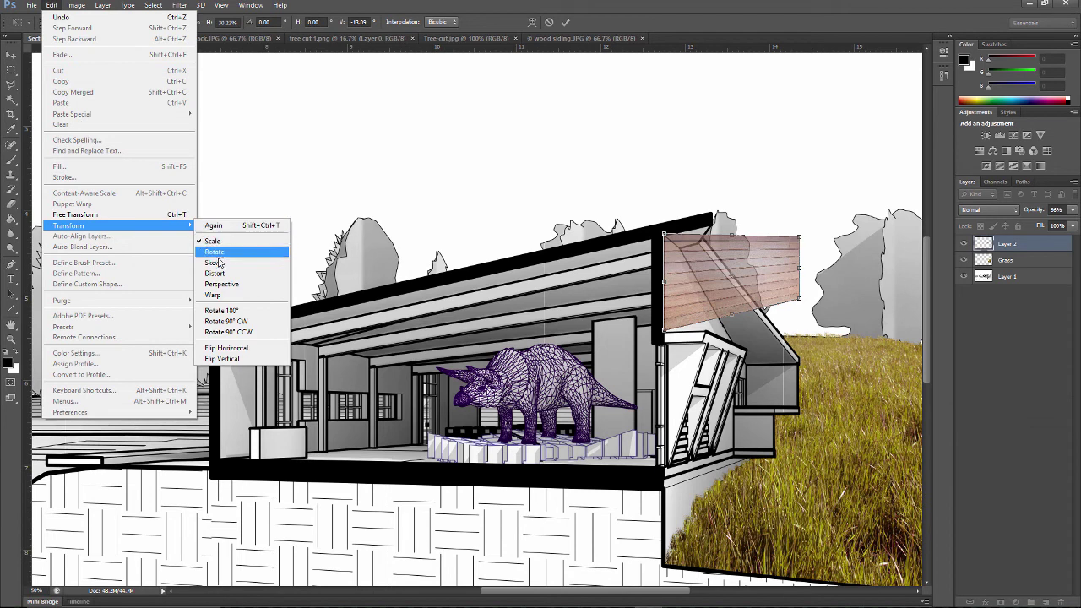
{"action": "left_click", "coordinate": [218, 283]}
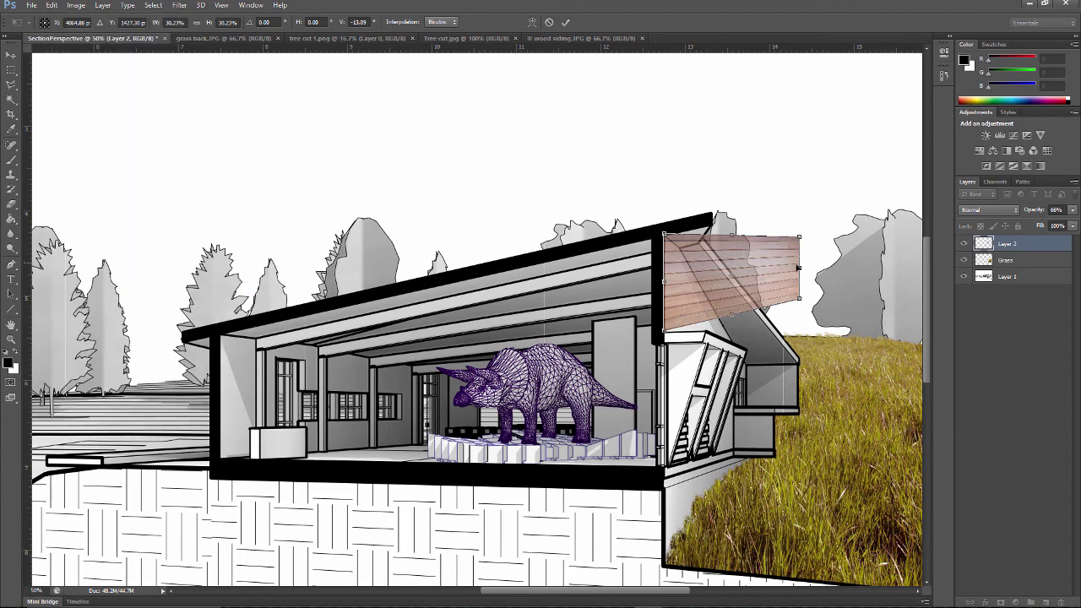
{"action": "left_click_drag", "start_coordinate": [804, 274], "coordinate": [786, 358]}
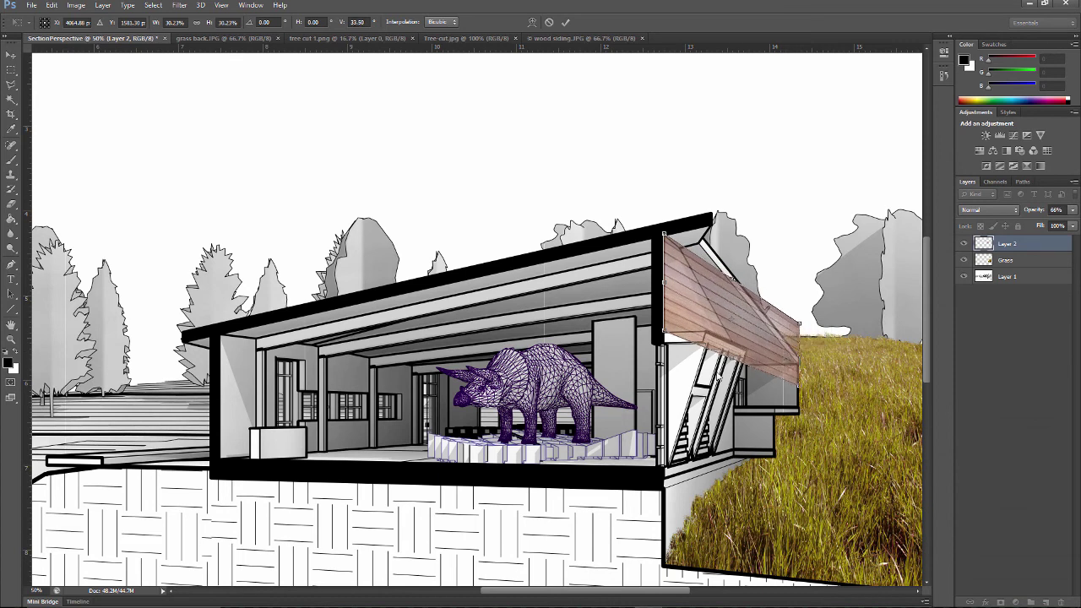
{"action": "left_click_drag", "start_coordinate": [801, 361], "coordinate": [802, 364]}
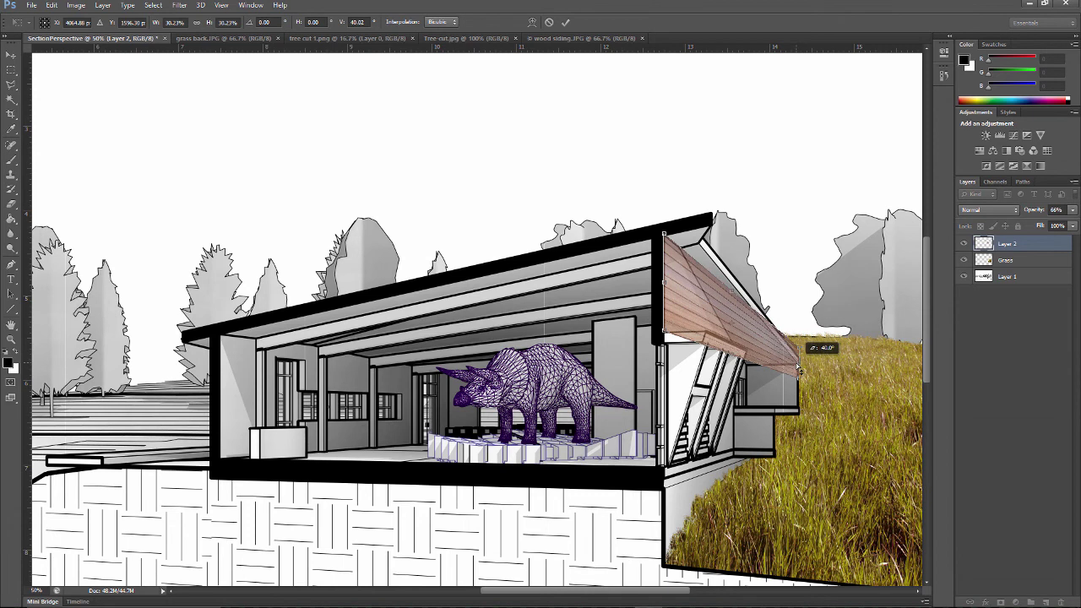
{"action": "left_click_drag", "start_coordinate": [667, 335], "coordinate": [668, 336]}
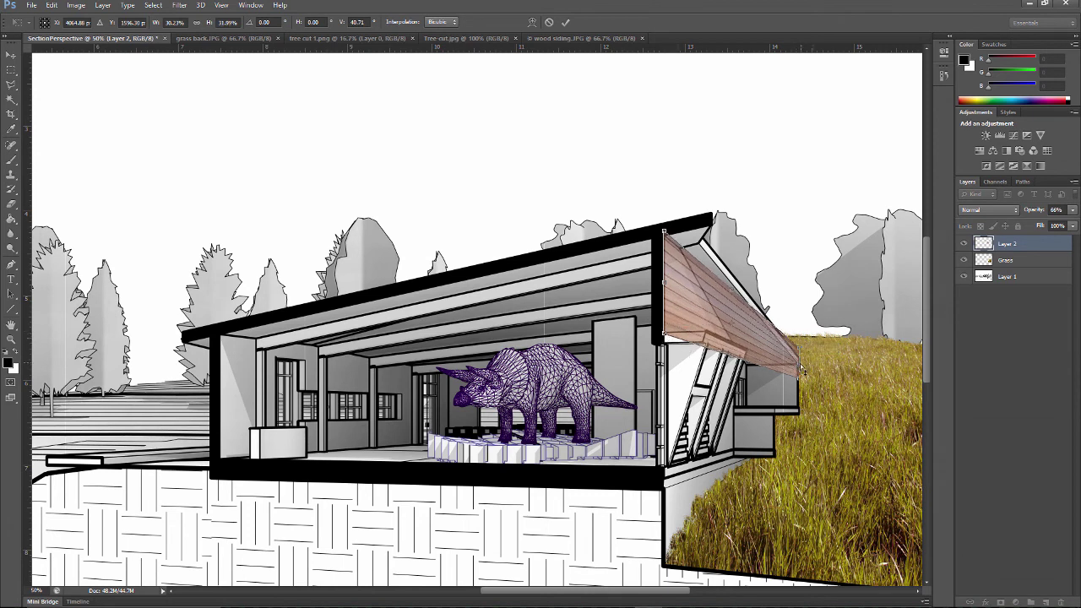
{"action": "left_click_drag", "start_coordinate": [797, 365], "coordinate": [797, 363]}
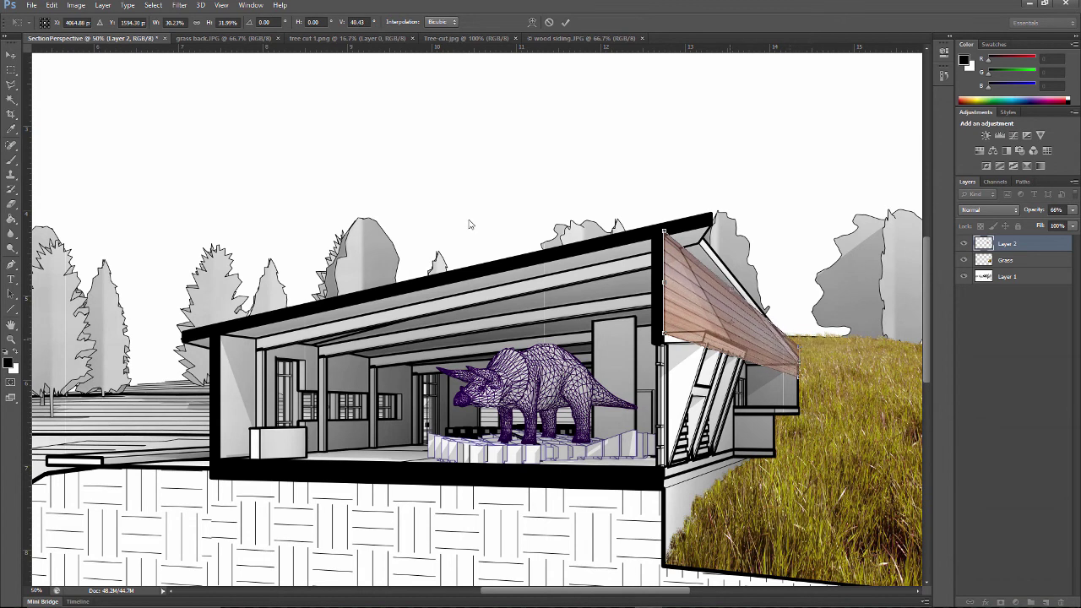
Distort the wood layer, pulling its outer end inward toward the building so it stays beneath the sloping roof, and apply the transform.
{"action": "left_click", "coordinate": [59, 7]}
{"action": "mouse_move", "coordinate": [84, 226]}
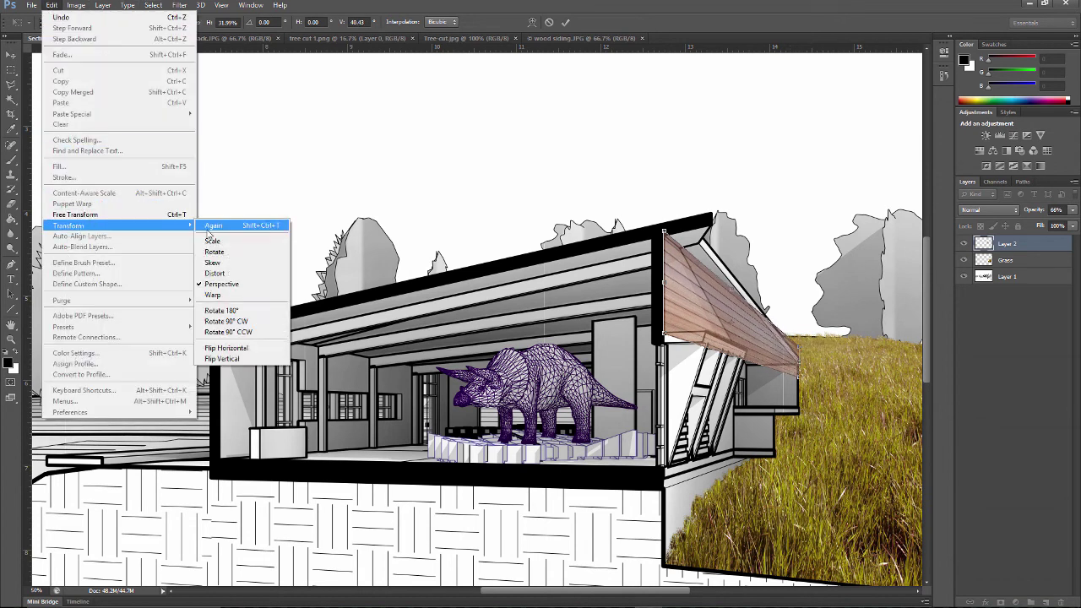
{"action": "left_click", "coordinate": [215, 273]}
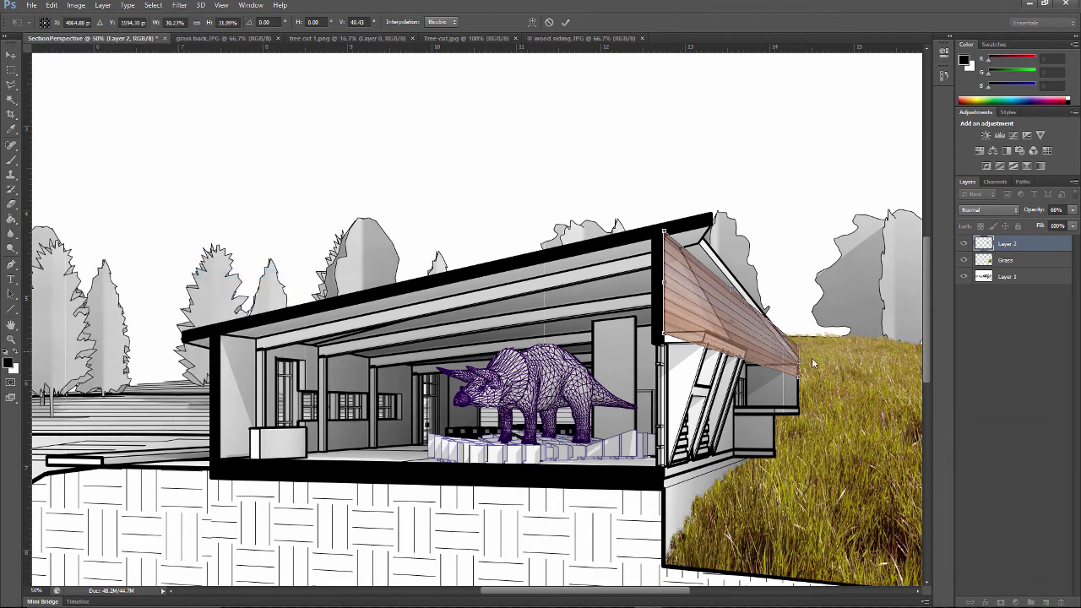
{"action": "left_click_drag", "start_coordinate": [799, 367], "coordinate": [764, 351]}
{"action": "key", "text": "Return"}
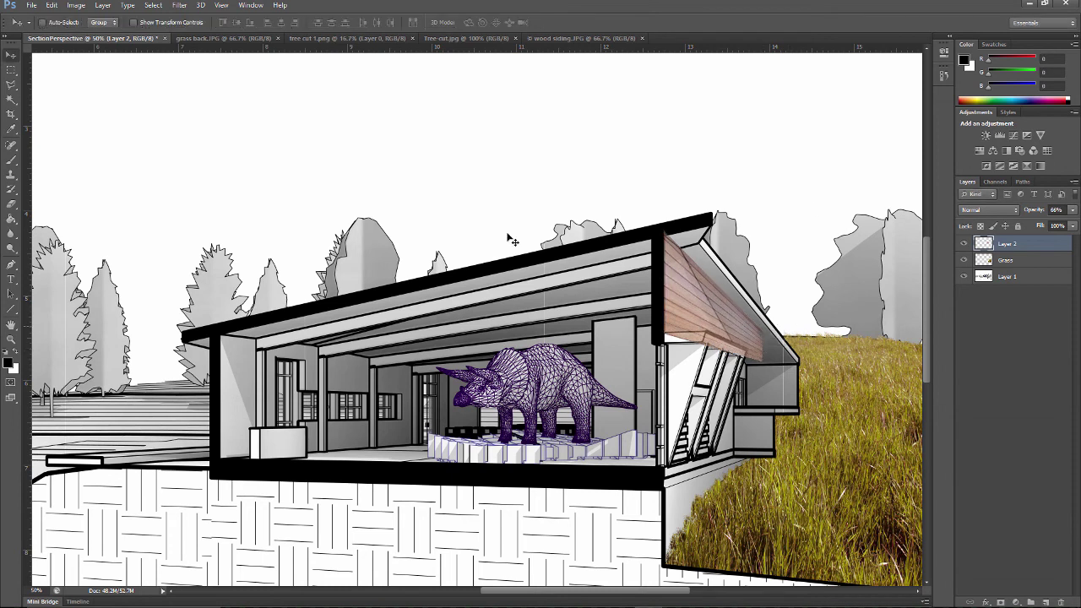
Outline the upper exterior wall with the Polygonal Lasso and delete the wood texture outside that outline.
{"action": "left_click", "coordinate": [11, 339]}
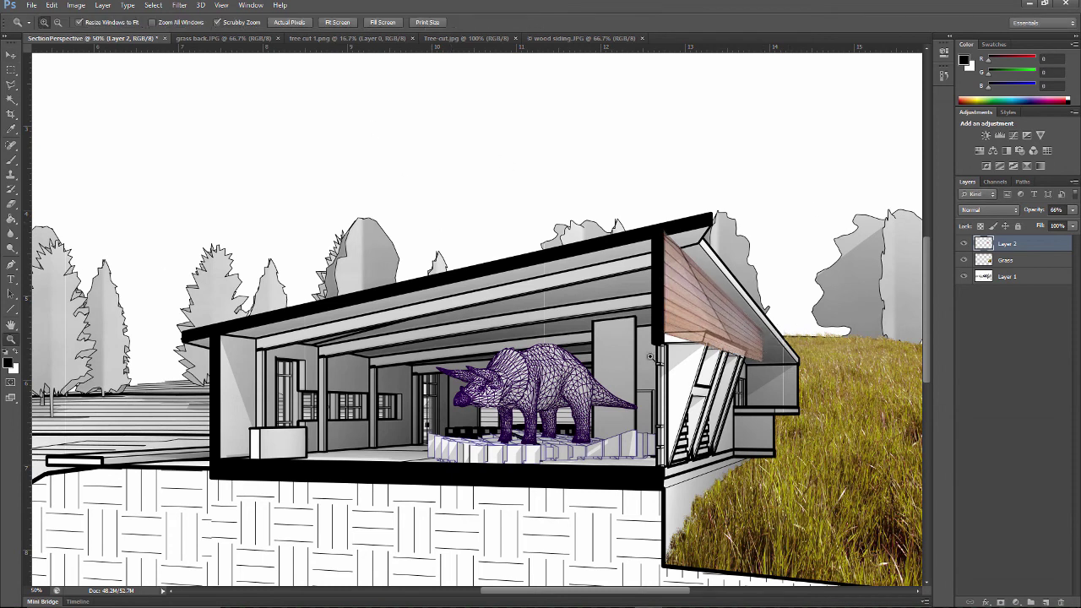
{"action": "left_click_drag", "start_coordinate": [717, 311], "coordinate": [724, 330]}
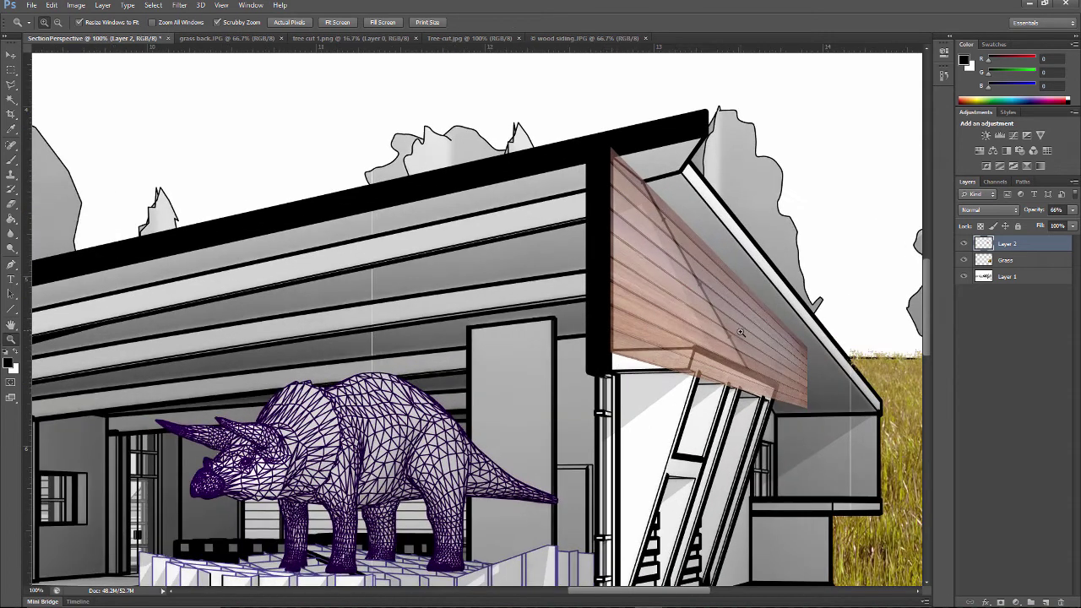
{"action": "left_click", "coordinate": [740, 332]}
{"action": "scroll", "coordinate": [737, 317], "scroll_direction": "up", "scroll_amount": 2}
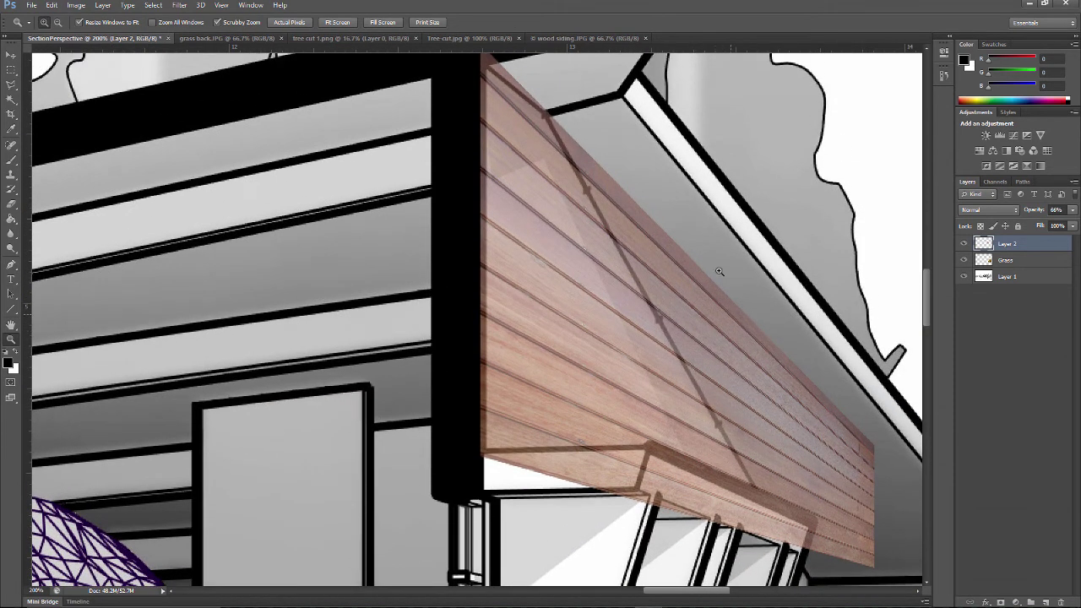
{"action": "left_click", "coordinate": [11, 85]}
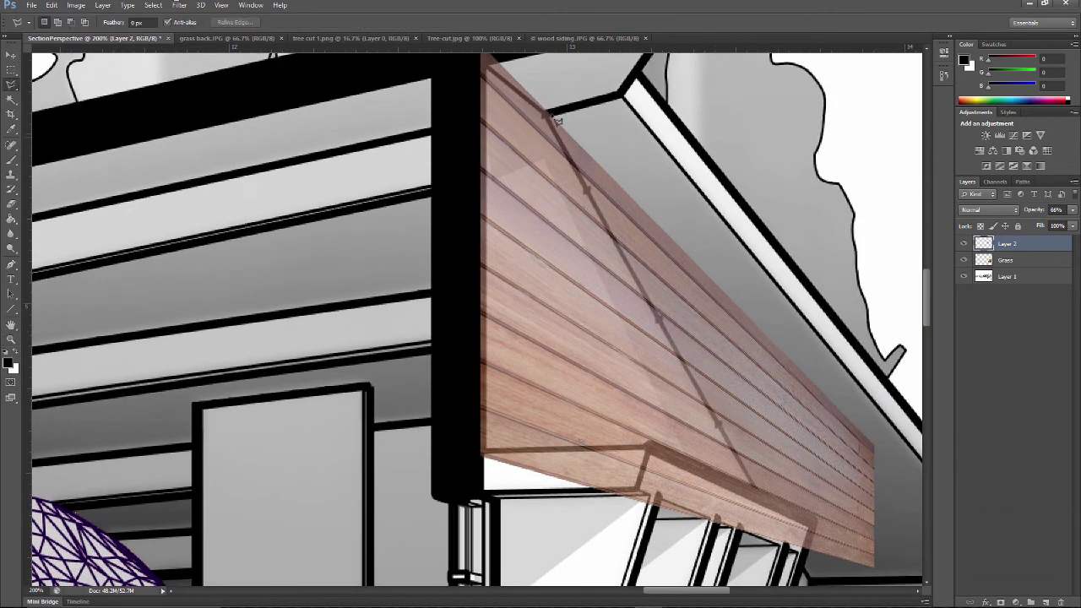
{"action": "left_click", "coordinate": [488, 67]}
{"action": "left_click", "coordinate": [548, 112]}
{"action": "left_click", "coordinate": [755, 489]}
{"action": "left_click", "coordinate": [488, 454]}
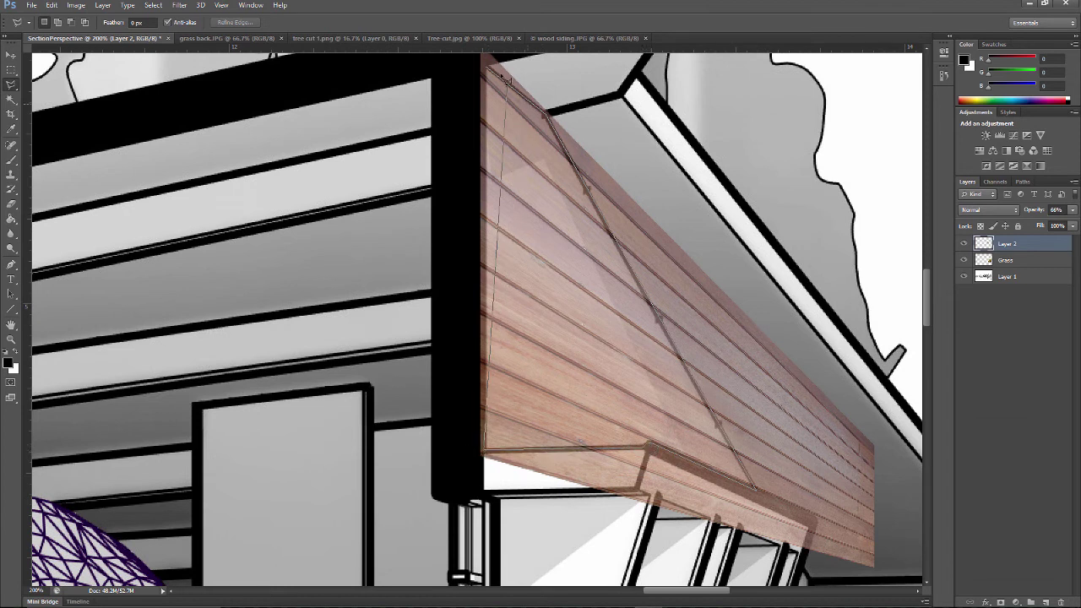
{"action": "left_click", "coordinate": [491, 74]}
{"action": "left_click", "coordinate": [153, 5]}
{"action": "left_click", "coordinate": [180, 51]}
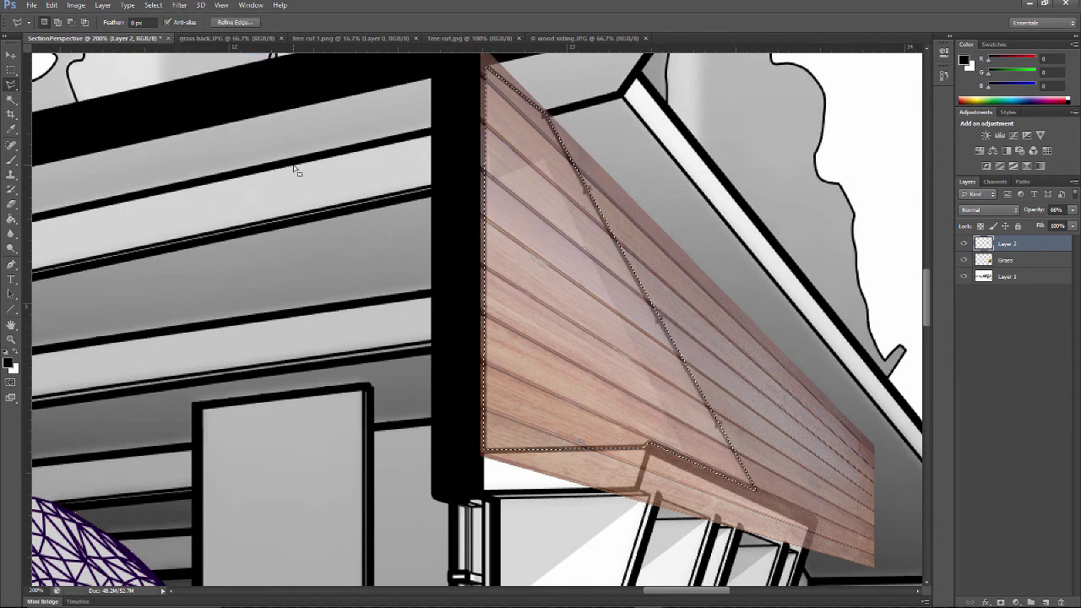
{"action": "key", "text": "Delete"}
Restore the wood layer's opacity to 100%, clear the selection and rename the layer Siding.
{"action": "left_click", "coordinate": [1073, 210]}
{"action": "left_click_drag", "start_coordinate": [1056, 224], "coordinate": [1080, 224]}
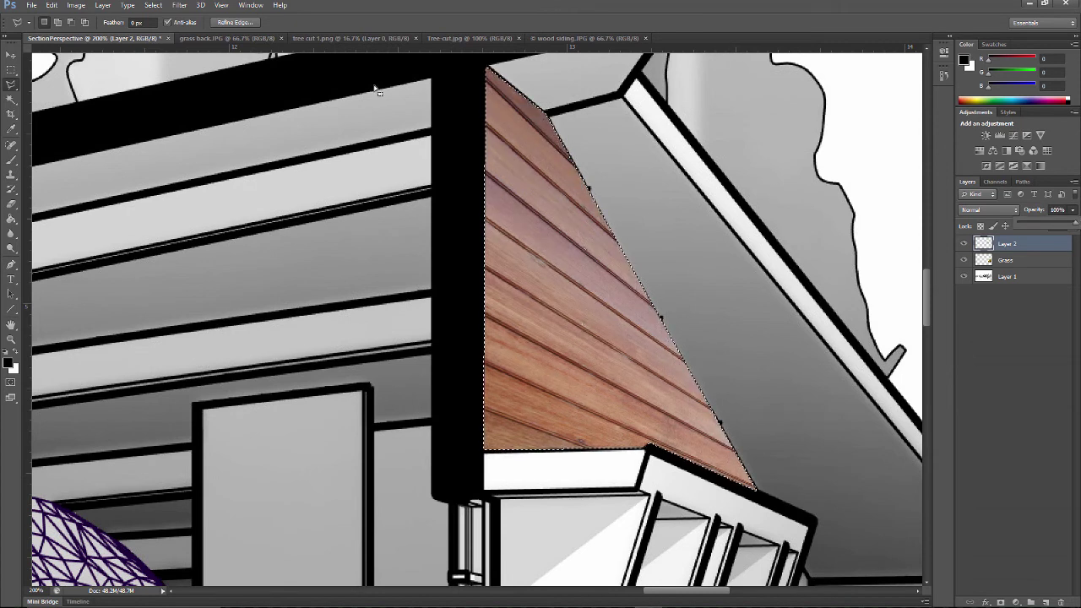
{"action": "left_click", "coordinate": [152, 11]}
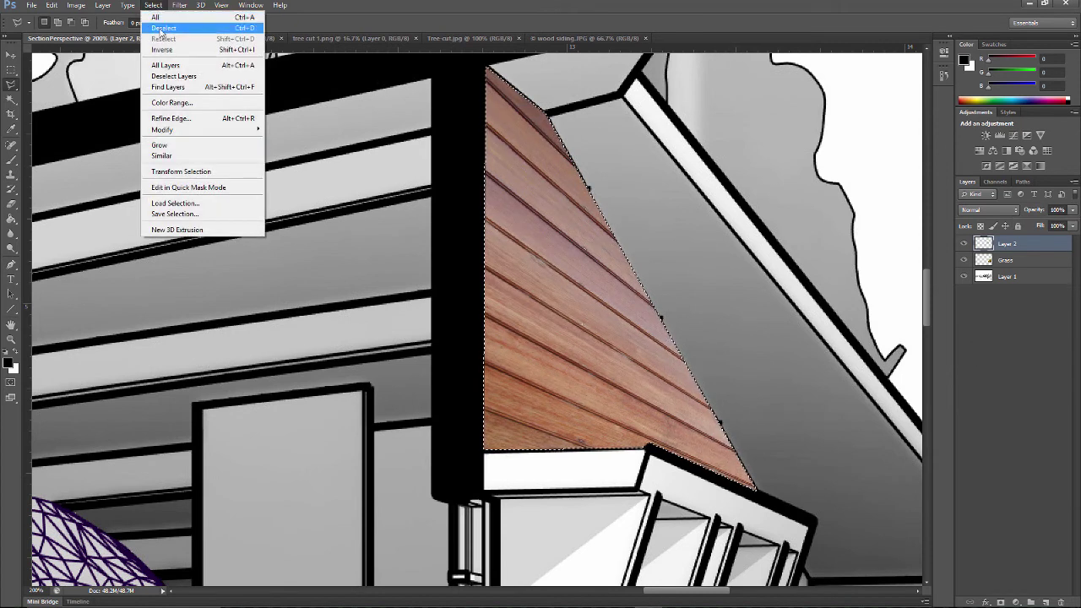
{"action": "left_click", "coordinate": [160, 29]}
{"action": "double_click", "coordinate": [1007, 243]}
{"action": "type", "text": "Eiding"}
{"action": "key", "text": "Return"}
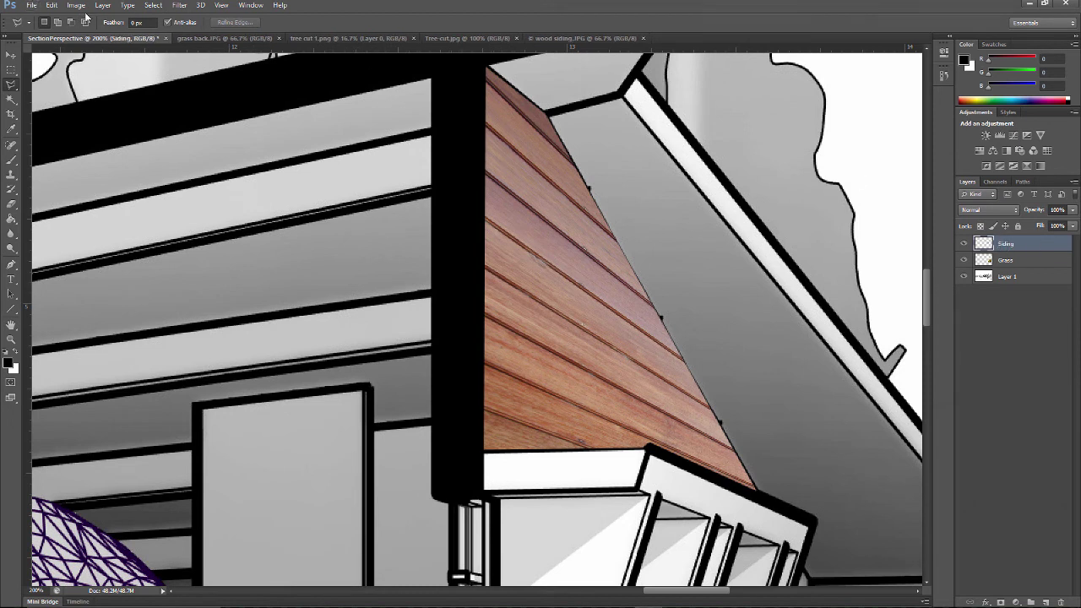
Darken and soften the Siding layer with legacy Brightness/Contrast, using brightness -18 and contrast about -39.
{"action": "double_click", "coordinate": [11, 325]}
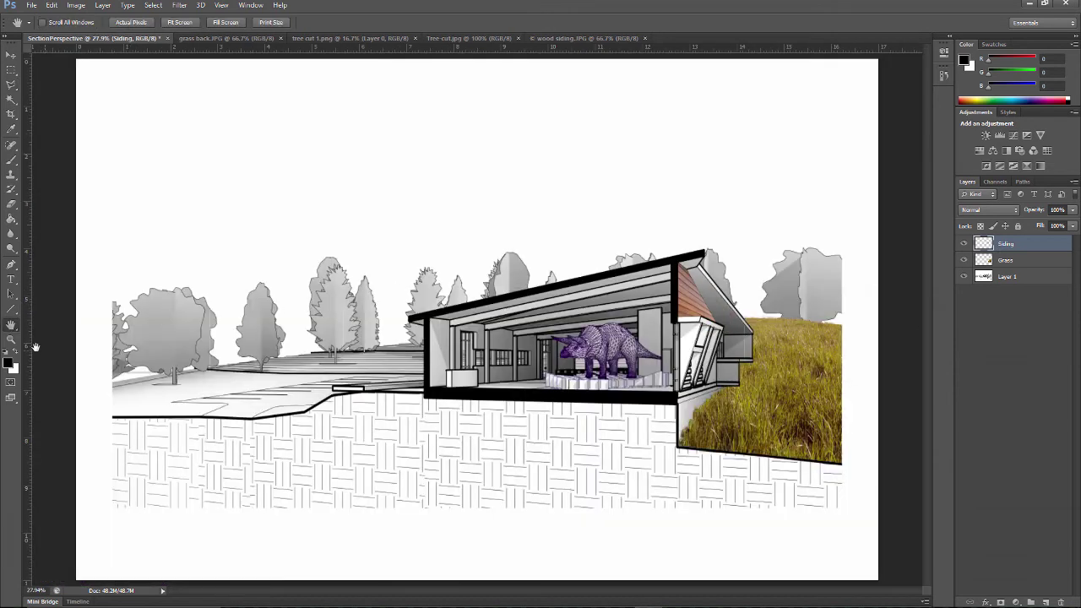
{"action": "left_click", "coordinate": [12, 340]}
{"action": "left_click", "coordinate": [779, 360]}
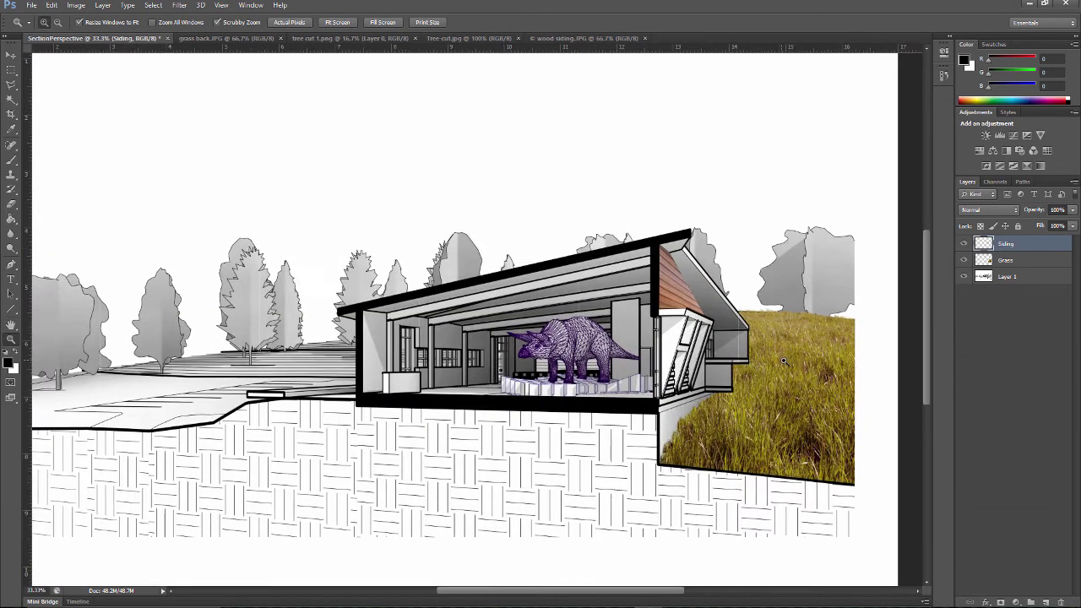
{"action": "left_click", "coordinate": [784, 362]}
{"action": "left_click", "coordinate": [77, 5]}
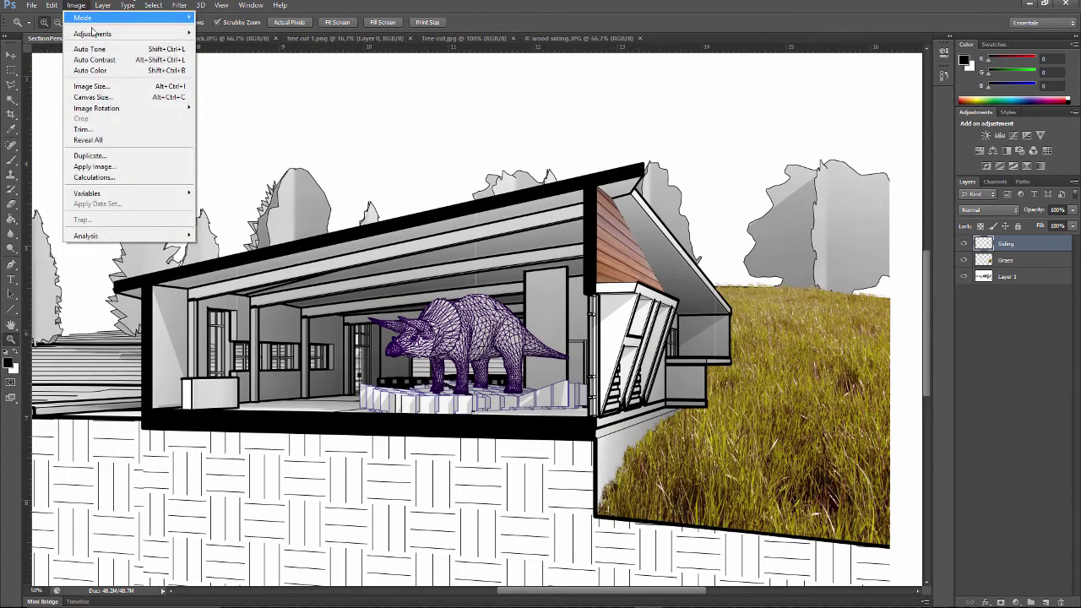
{"action": "mouse_move", "coordinate": [98, 34]}
{"action": "left_click", "coordinate": [245, 38]}
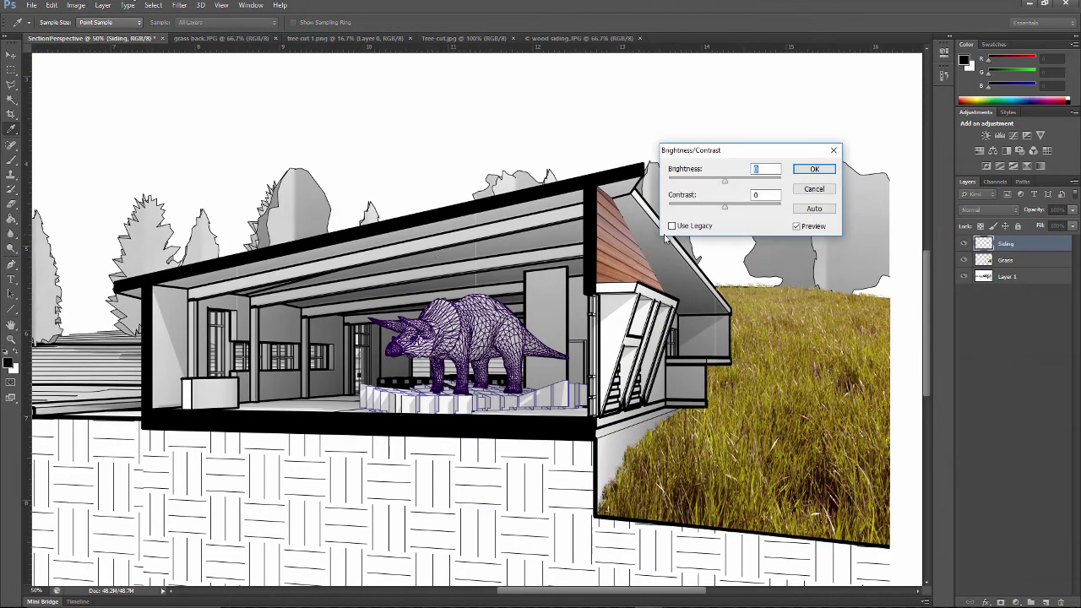
{"action": "left_click", "coordinate": [671, 225]}
{"action": "left_click_drag", "start_coordinate": [742, 152], "coordinate": [764, 103]}
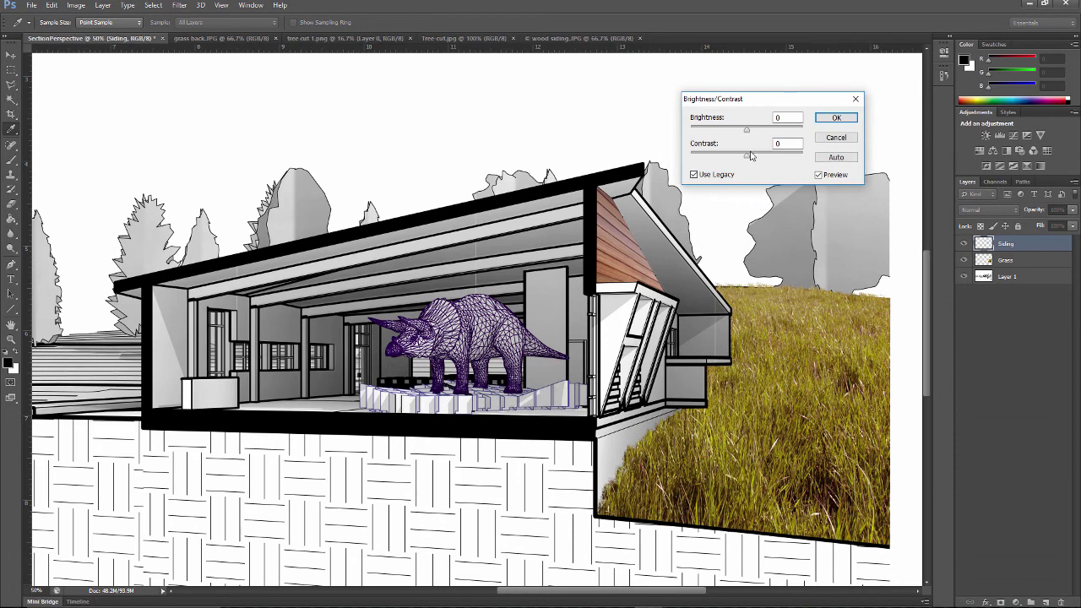
{"action": "mouse_move", "coordinate": [744, 159]}
{"action": "left_mouse_down"}
{"action": "mouse_move", "coordinate": [726, 159]}
{"action": "mouse_move", "coordinate": [739, 134]}
{"action": "mouse_move", "coordinate": [724, 164]}
{"action": "left_mouse_up"}
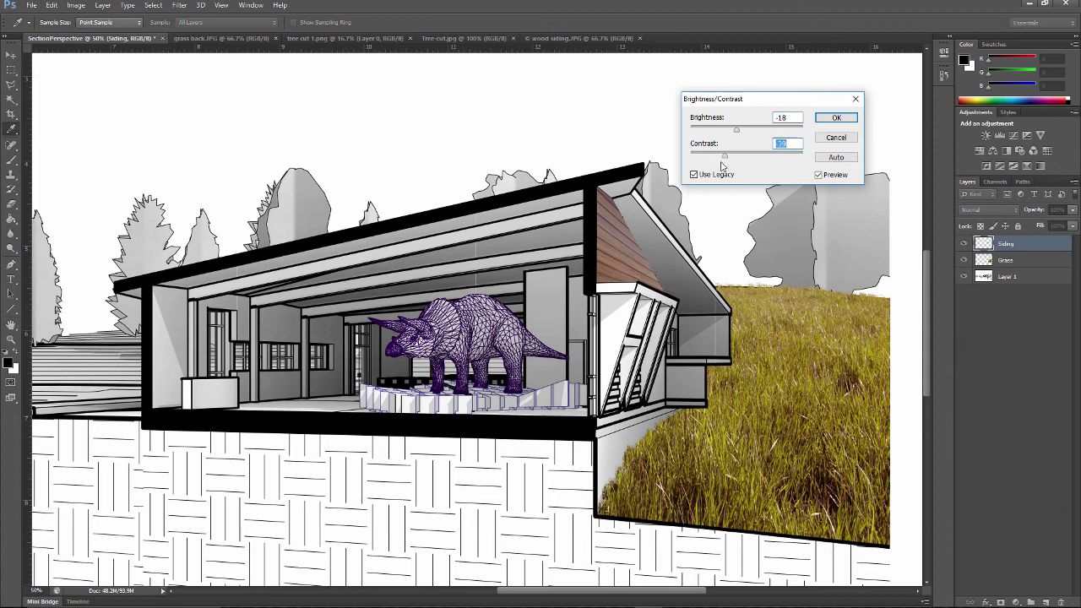
{"action": "left_click", "coordinate": [837, 119]}
Lower the Siding layer's opacity to 57% to reveal the shadow on the wall beneath it.
{"action": "key", "text": "z"}
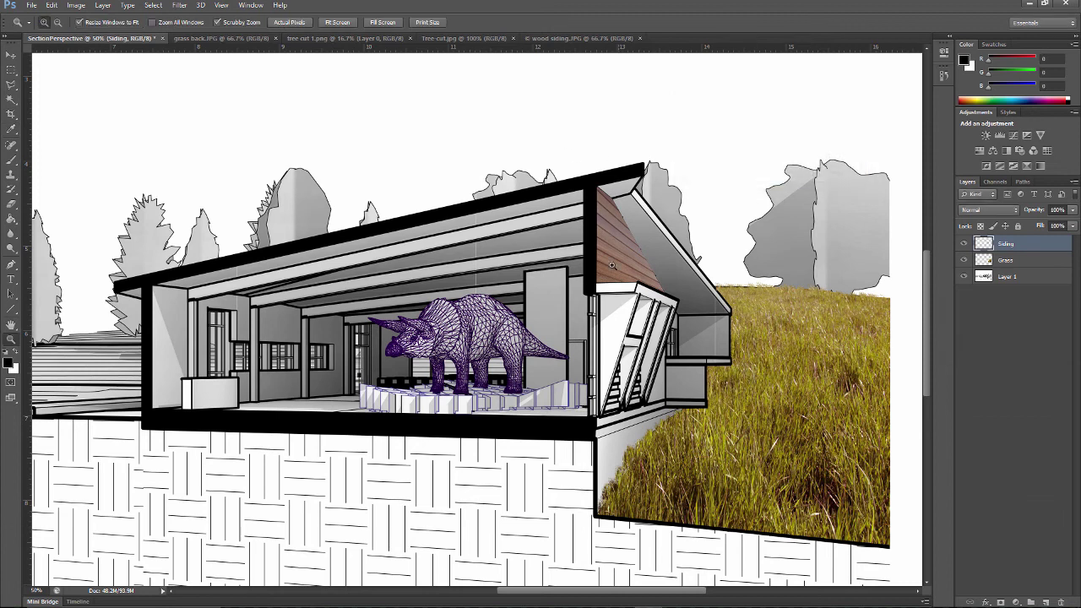
{"action": "left_click", "coordinate": [628, 244]}
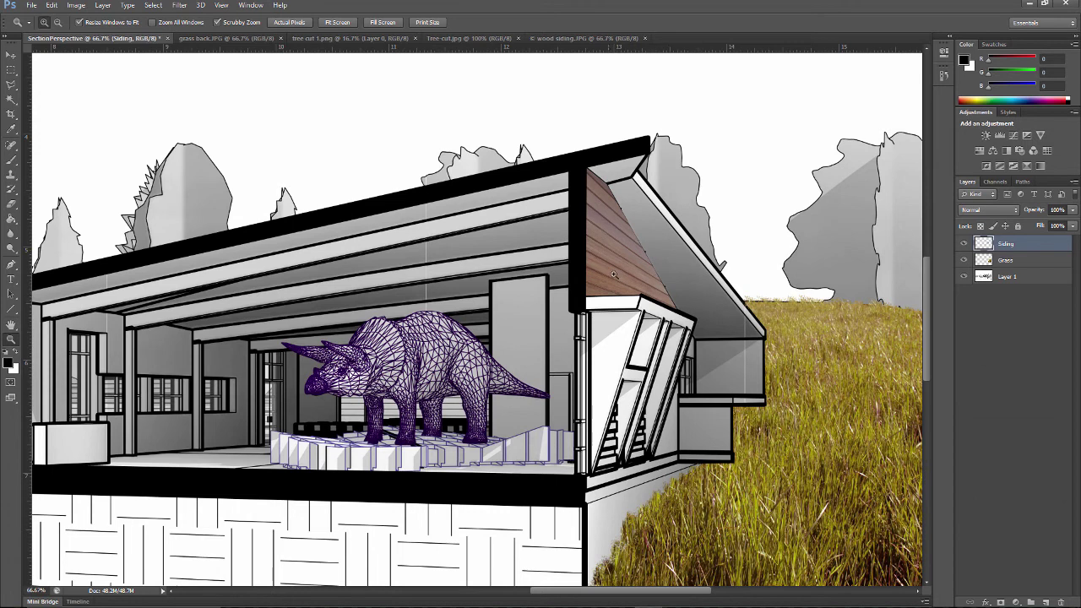
{"action": "left_click", "coordinate": [613, 210]}
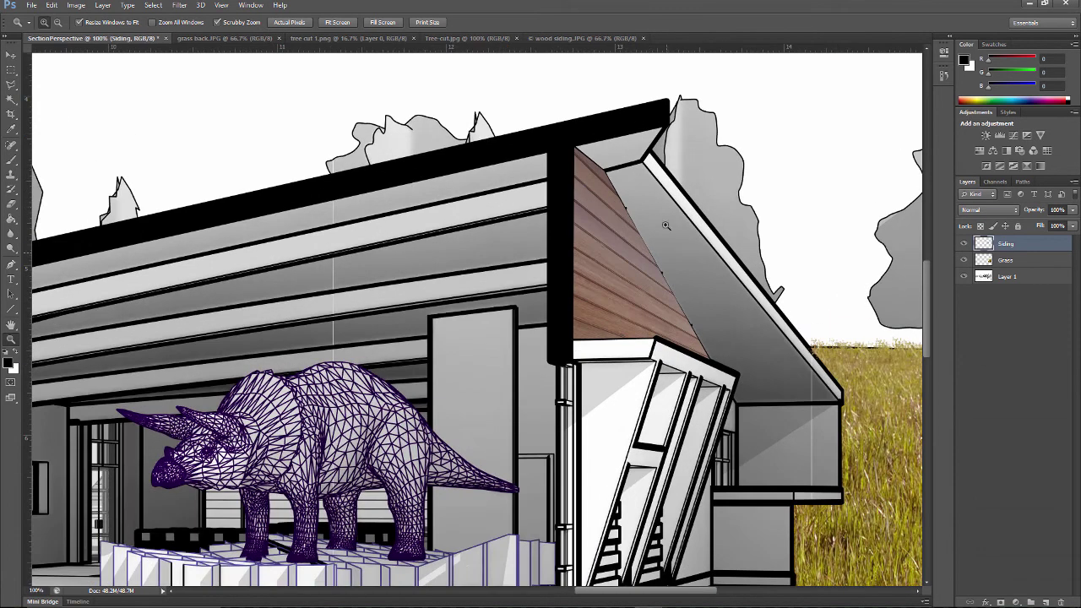
{"action": "left_click", "coordinate": [1071, 211]}
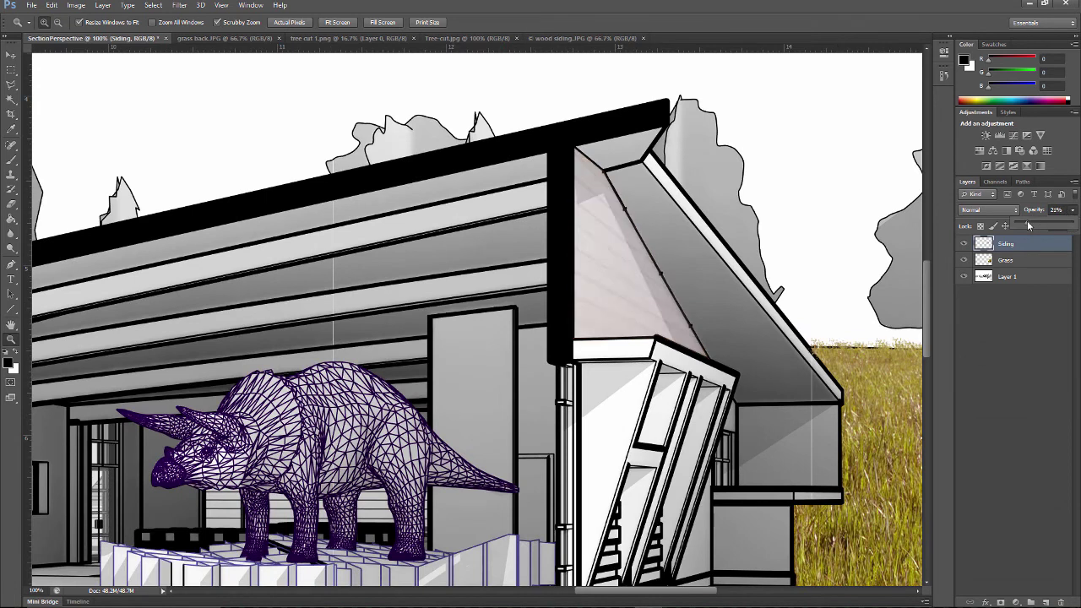
{"action": "mouse_move", "coordinate": [1061, 224]}
{"action": "left_mouse_down"}
{"action": "mouse_move", "coordinate": [1071, 225]}
{"action": "mouse_move", "coordinate": [1032, 225]}
{"action": "mouse_move", "coordinate": [1074, 226]}
{"action": "mouse_move", "coordinate": [1049, 226]}
{"action": "left_mouse_up"}
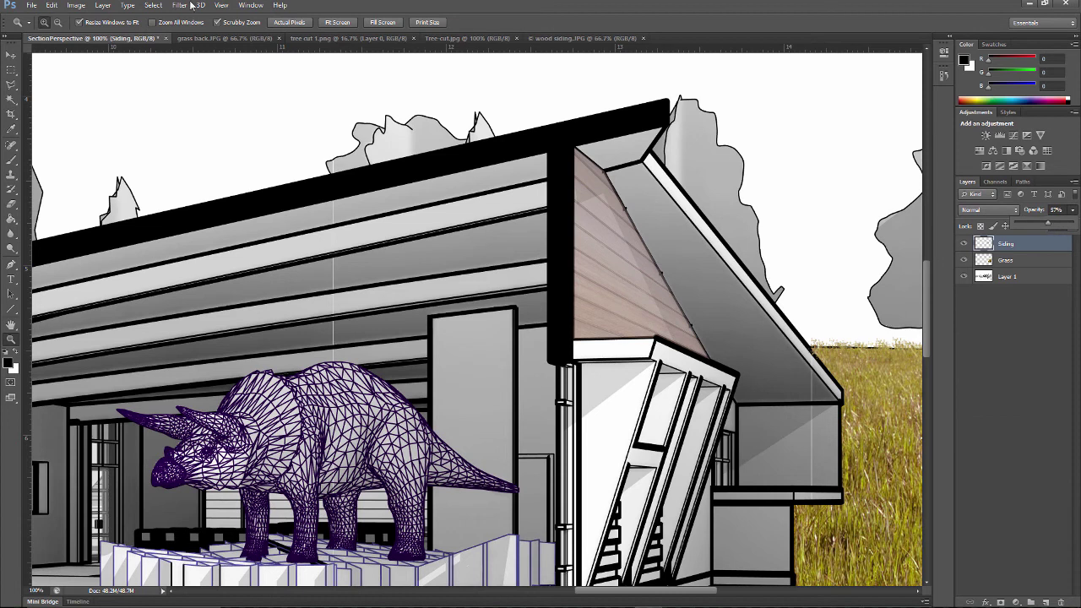
Select the shadowed strip of siding beneath the roof edge with the Polygonal Lasso and restore the Siding layer's opacity to 100%.
{"action": "left_click", "coordinate": [11, 87]}
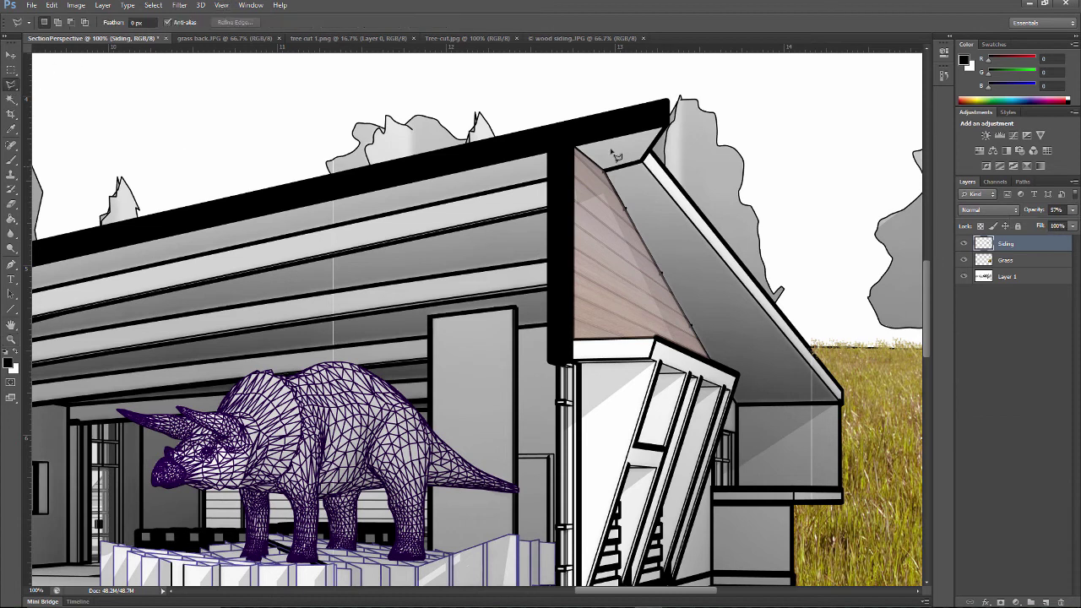
{"action": "left_click", "coordinate": [580, 203]}
{"action": "left_click", "coordinate": [601, 196]}
{"action": "left_click", "coordinate": [740, 372]}
{"action": "left_click", "coordinate": [589, 130]}
{"action": "left_click", "coordinate": [559, 141]}
{"action": "left_click", "coordinate": [581, 205]}
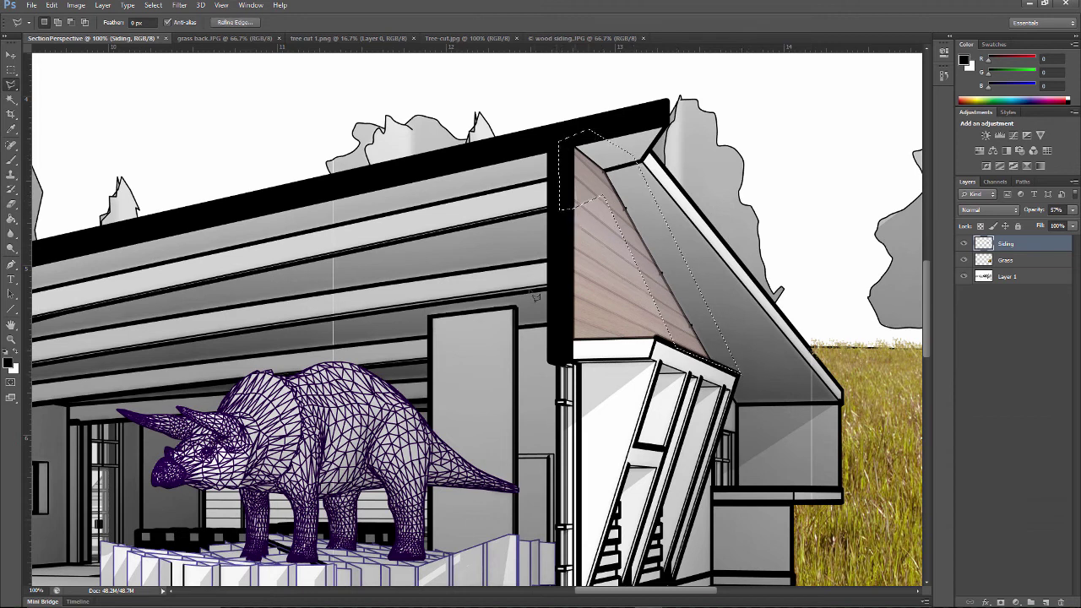
{"action": "mouse_move", "coordinate": [1072, 225]}
{"action": "left_mouse_down"}
{"action": "mouse_move", "coordinate": [1056, 224]}
{"action": "mouse_move", "coordinate": [1078, 224]}
{"action": "left_mouse_up"}
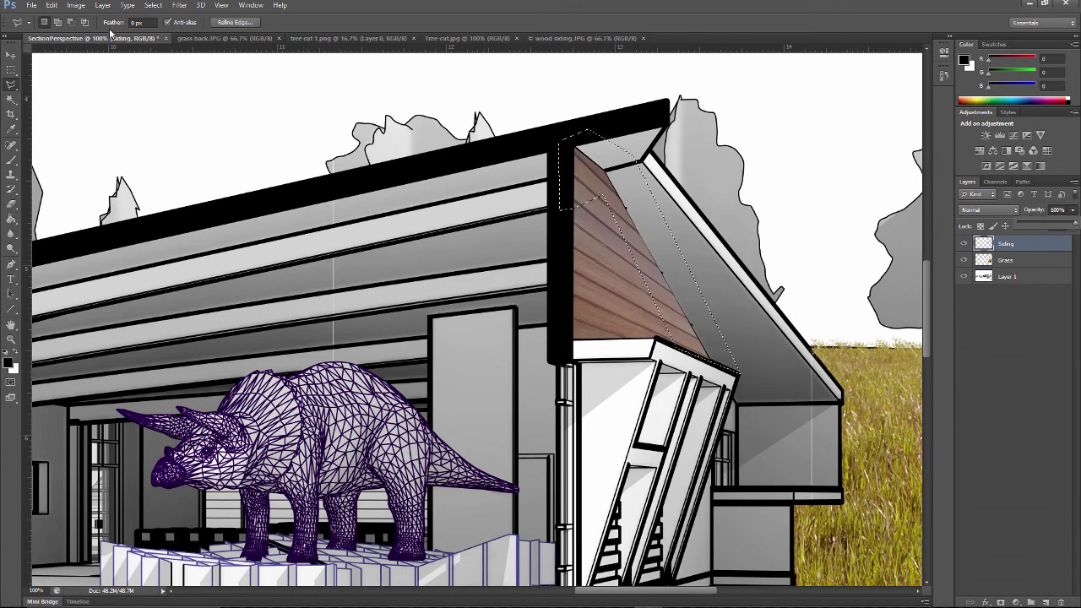
Darken the selected shadow strip of the Siding layer with Brightness/Contrast, using brightness about -85 and contrast -9, and clear the selection.
{"action": "left_click", "coordinate": [79, 7]}
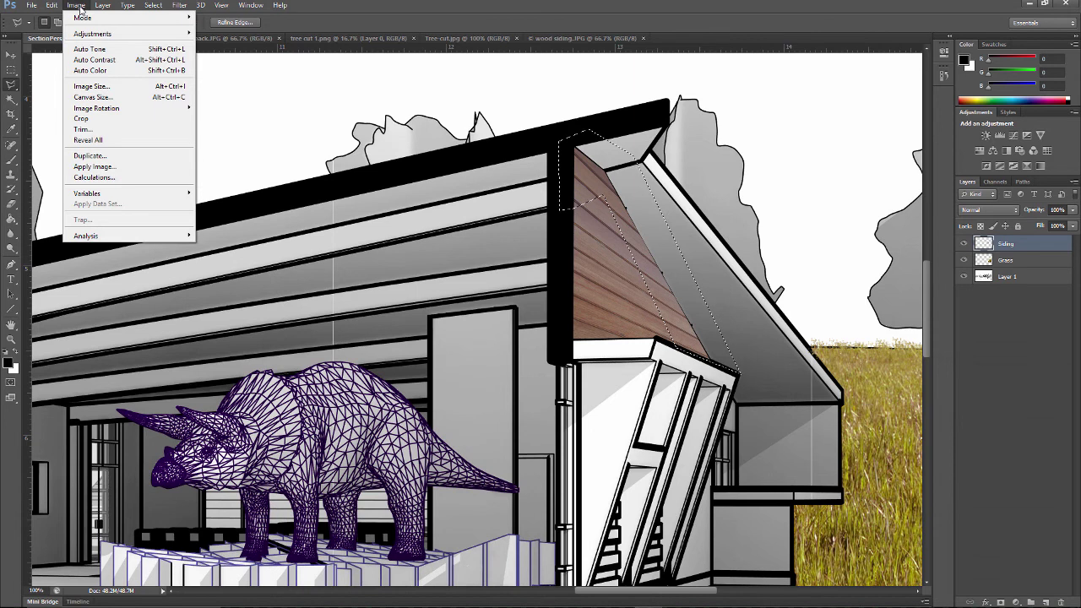
{"action": "mouse_move", "coordinate": [93, 34]}
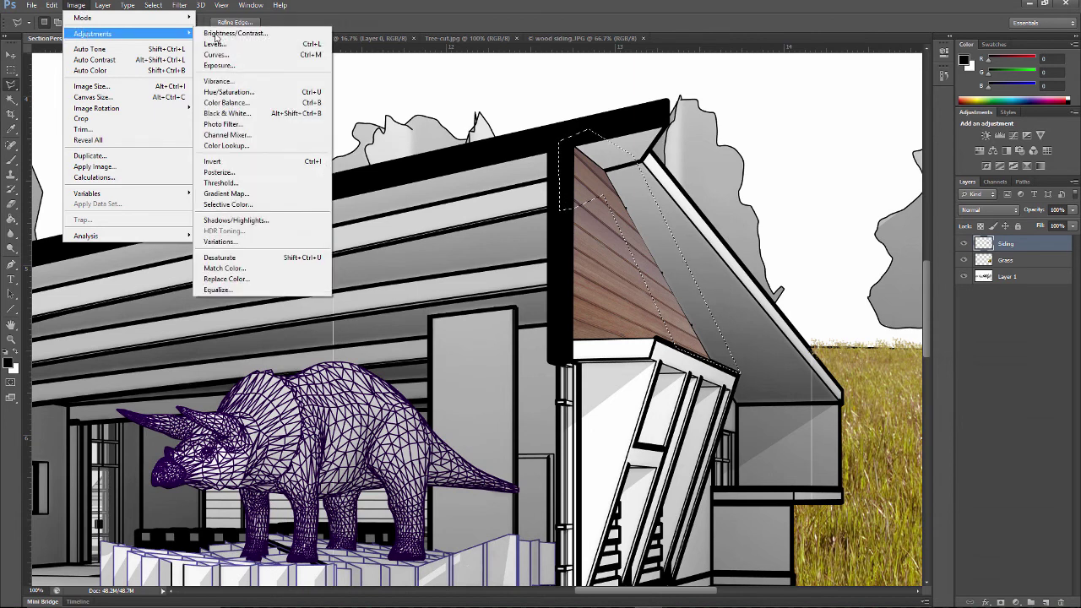
{"action": "left_click", "coordinate": [237, 33]}
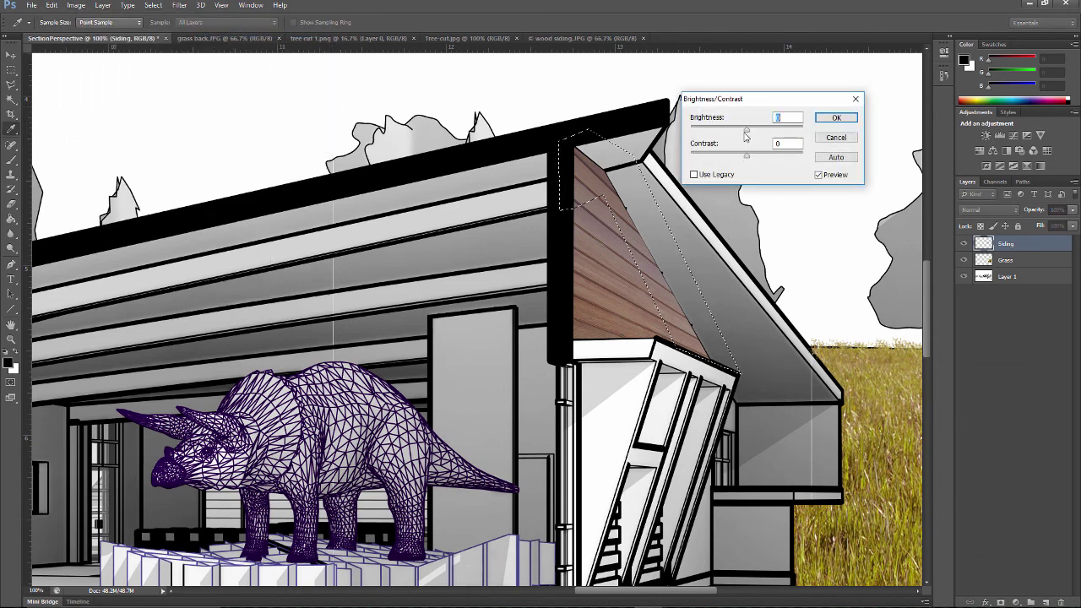
{"action": "key", "text": "Tab"}
{"action": "left_click_drag", "start_coordinate": [748, 136], "coordinate": [715, 136]}
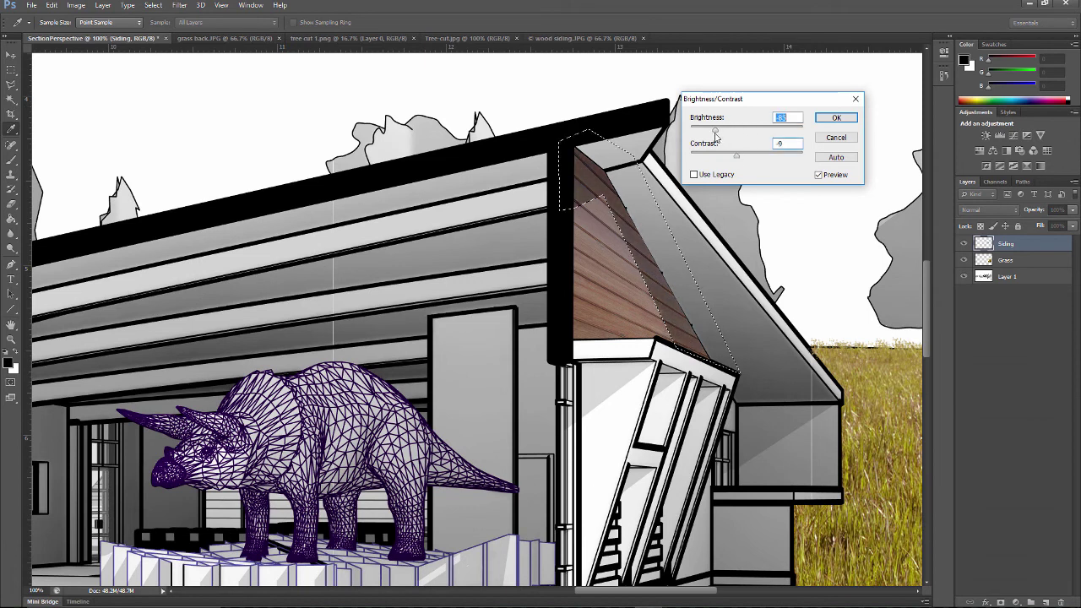
{"action": "left_click", "coordinate": [836, 117]}
{"action": "left_click", "coordinate": [153, 5]}
{"action": "left_click", "coordinate": [169, 27]}
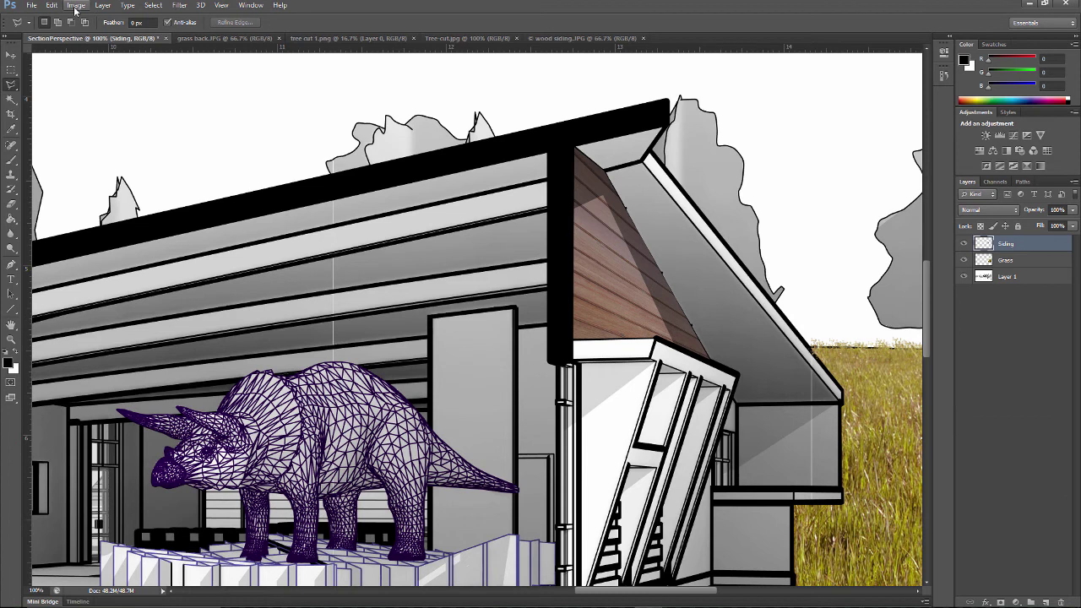
{"action": "left_click", "coordinate": [154, 6]}
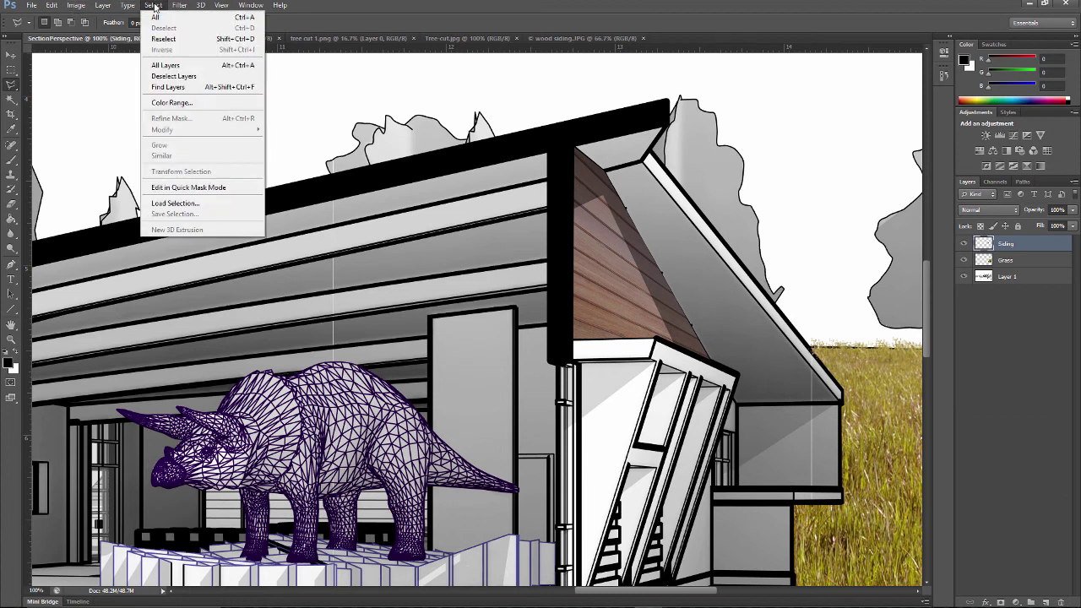
{"action": "key", "text": "Escape"}
Step back through the history to the Siding layer's opacity reduction, undoing the strip's darkening and the lasso selection.
{"action": "left_click", "coordinate": [944, 76]}
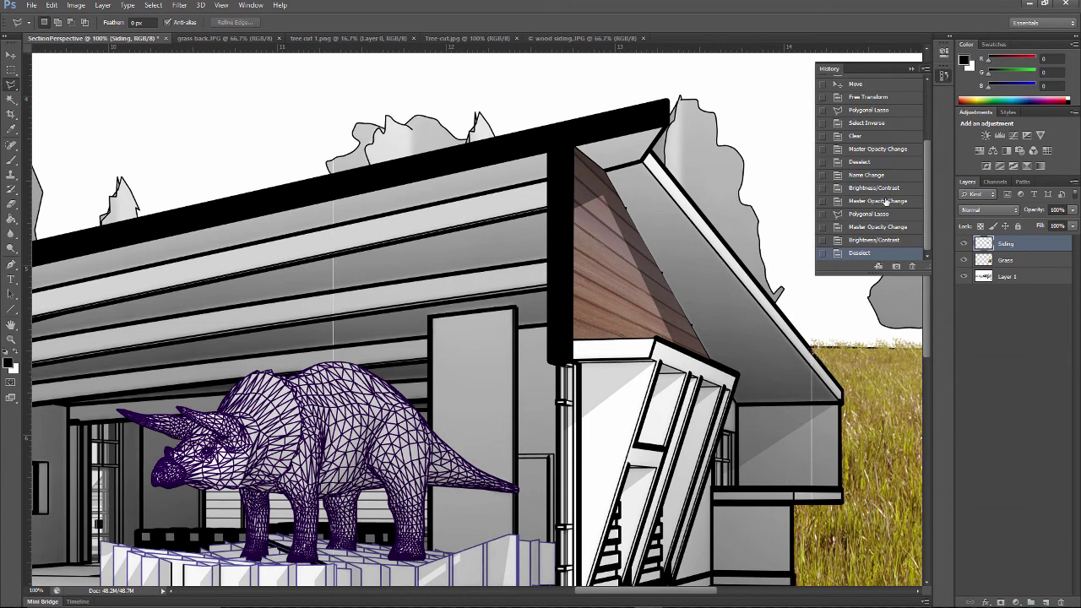
{"action": "left_click", "coordinate": [871, 241]}
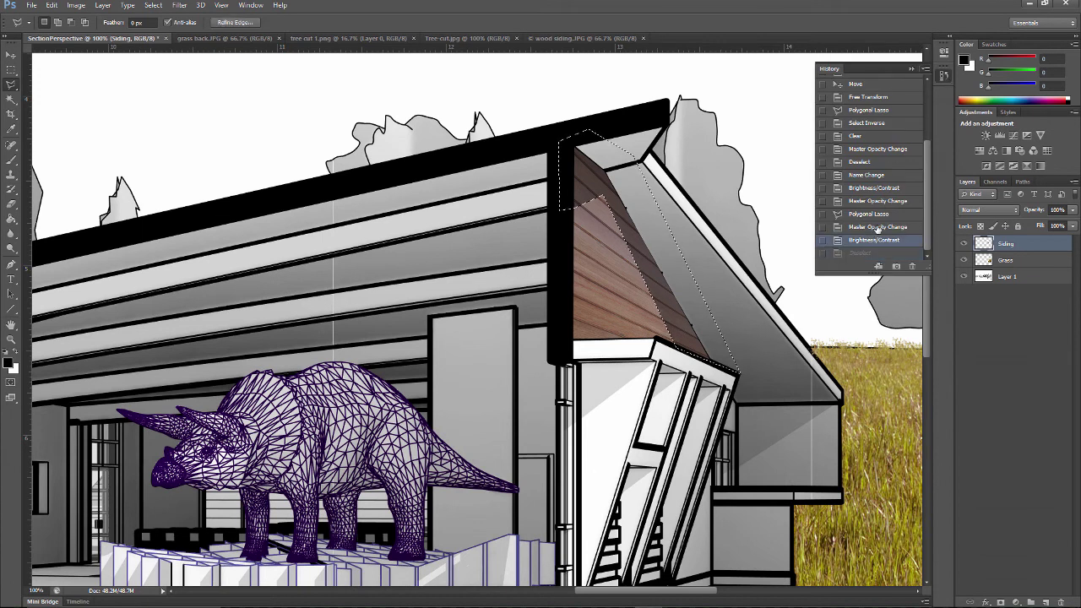
{"action": "left_click", "coordinate": [878, 228]}
{"action": "left_click", "coordinate": [878, 216]}
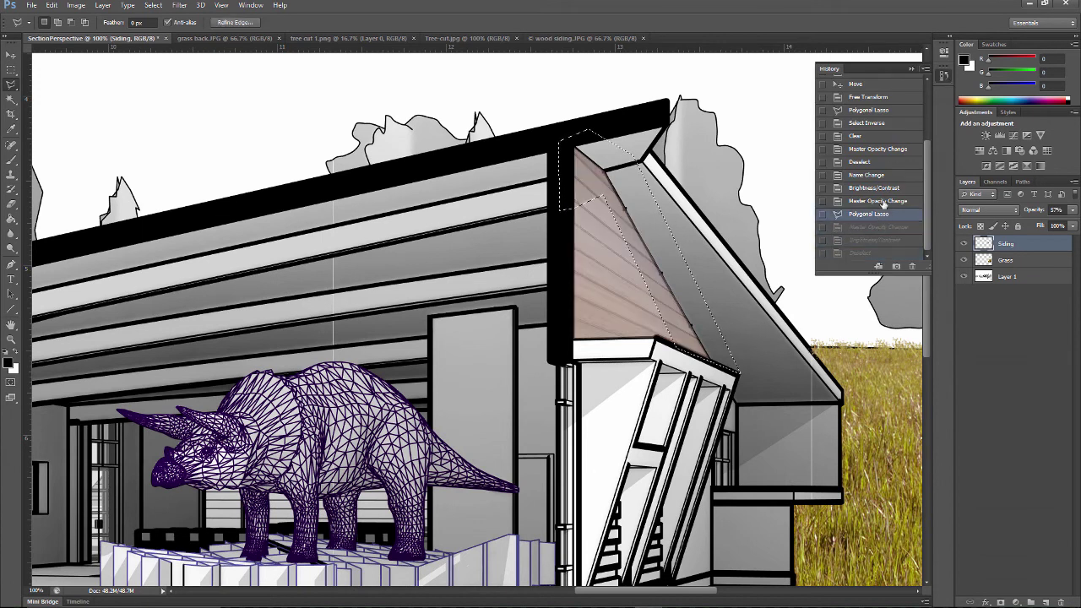
{"action": "left_click", "coordinate": [883, 202]}
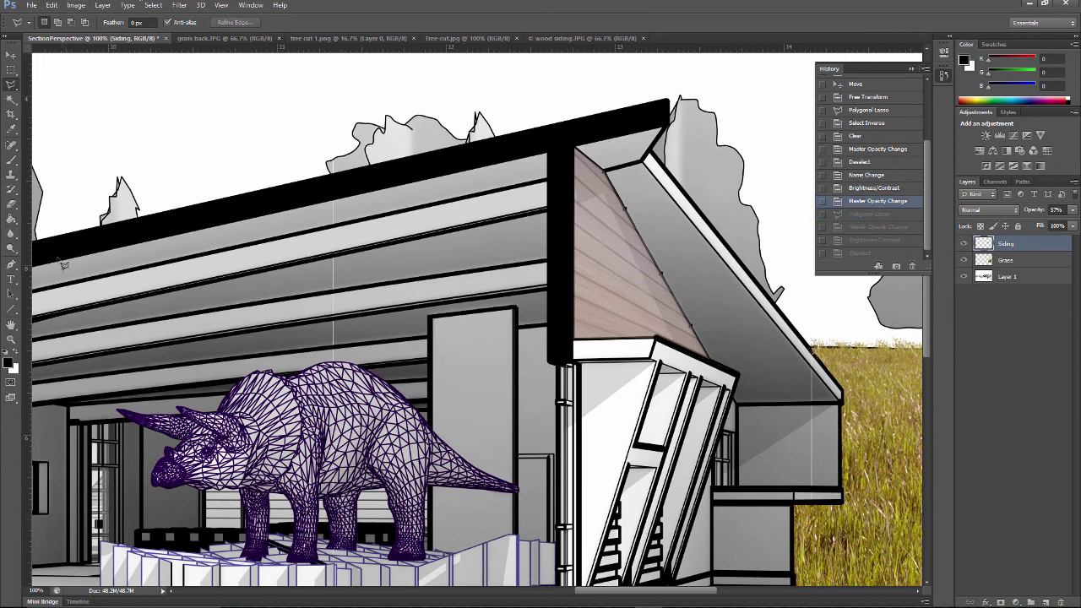
Choose the Burn tool with a 47 px soft brush and burn the siding along its upper corner and sloping roof edge.
{"action": "left_click", "coordinate": [10, 250]}
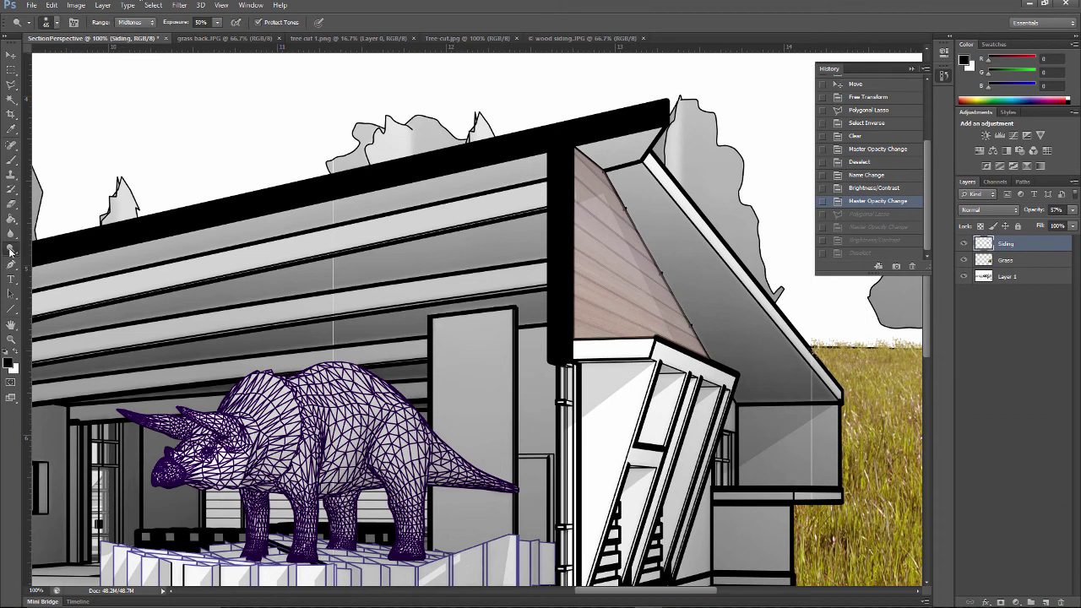
{"action": "left_click", "coordinate": [10, 250]}
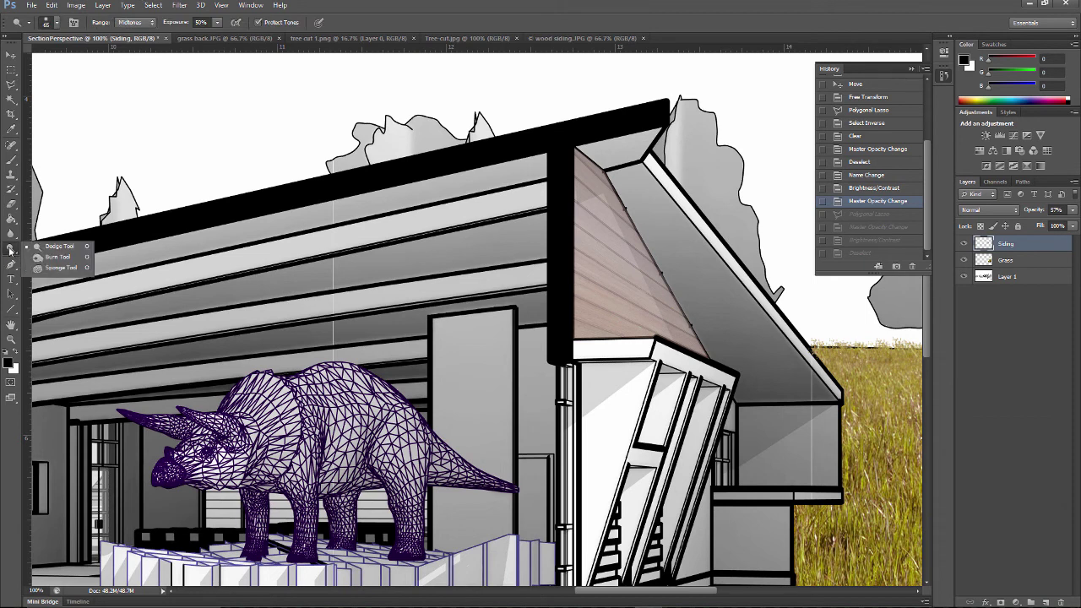
{"action": "left_click", "coordinate": [55, 257]}
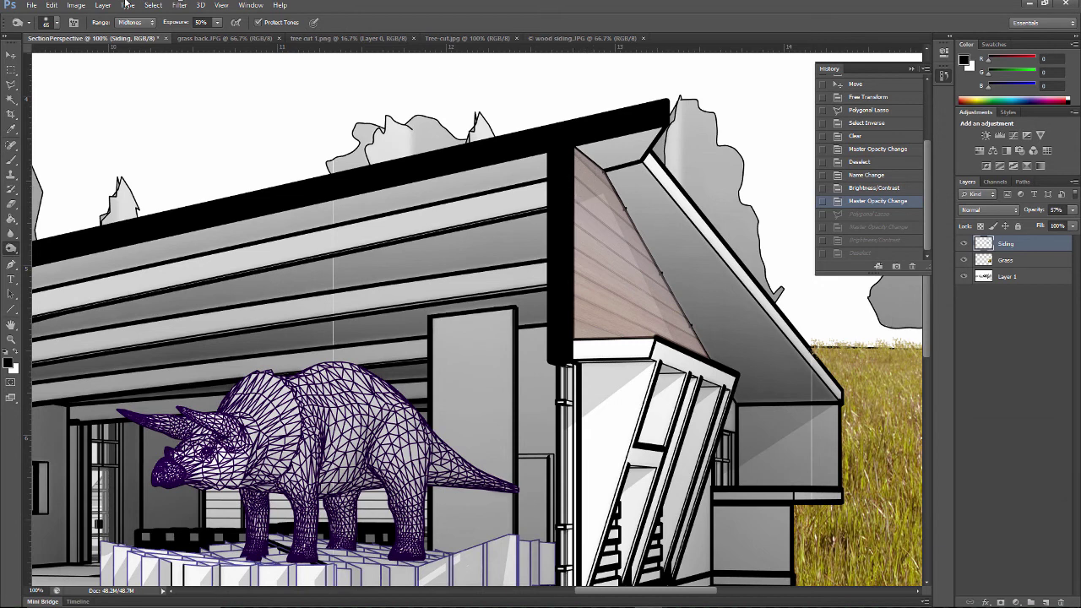
{"action": "left_click", "coordinate": [57, 23]}
{"action": "left_click_drag", "start_coordinate": [52, 62], "coordinate": [47, 61]}
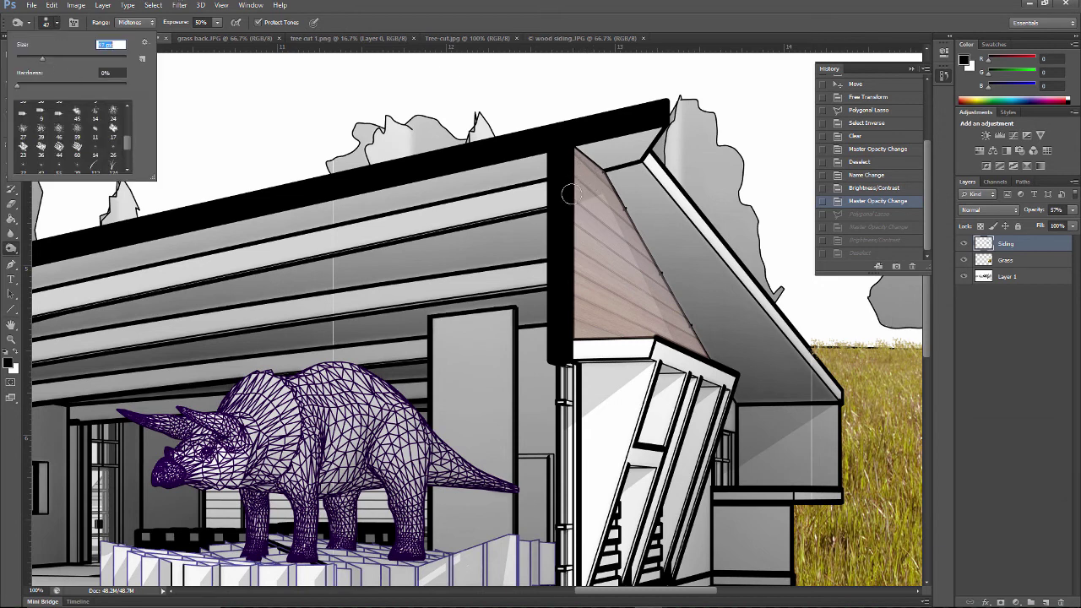
{"action": "key", "text": "Return"}
{"action": "mouse_move", "coordinate": [555, 152]}
{"action": "left_mouse_down"}
{"action": "mouse_move", "coordinate": [595, 174]}
{"action": "mouse_move", "coordinate": [566, 182]}
{"action": "left_mouse_up"}
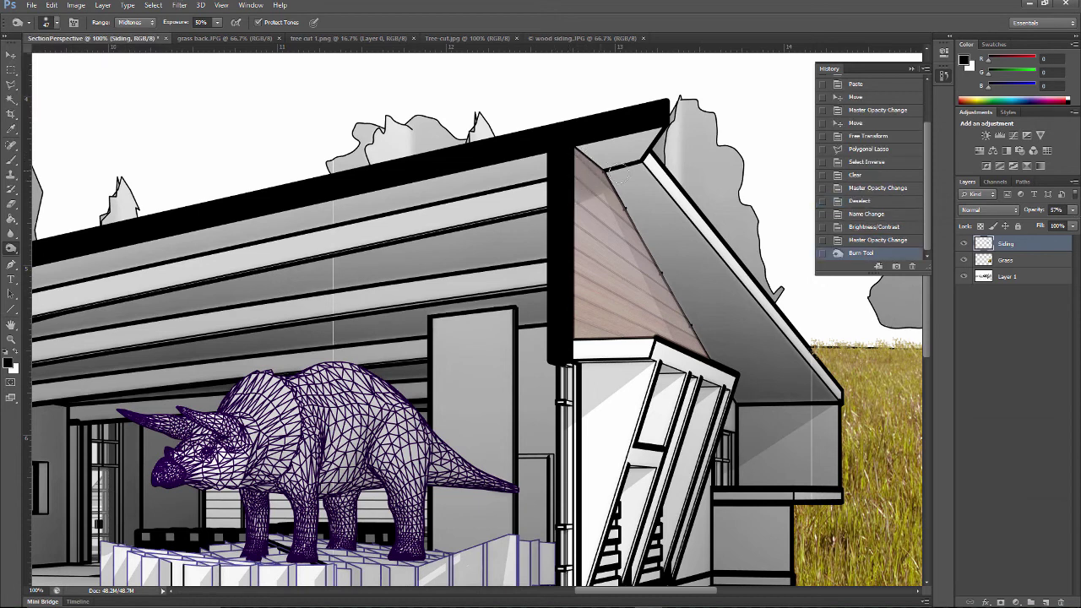
{"action": "mouse_move", "coordinate": [629, 230]}
{"action": "left_mouse_down"}
{"action": "mouse_move", "coordinate": [680, 332]}
{"action": "mouse_move", "coordinate": [716, 359]}
{"action": "mouse_move", "coordinate": [679, 295]}
{"action": "left_mouse_up"}
{"action": "left_click_drag", "start_coordinate": [593, 156], "coordinate": [563, 192]}
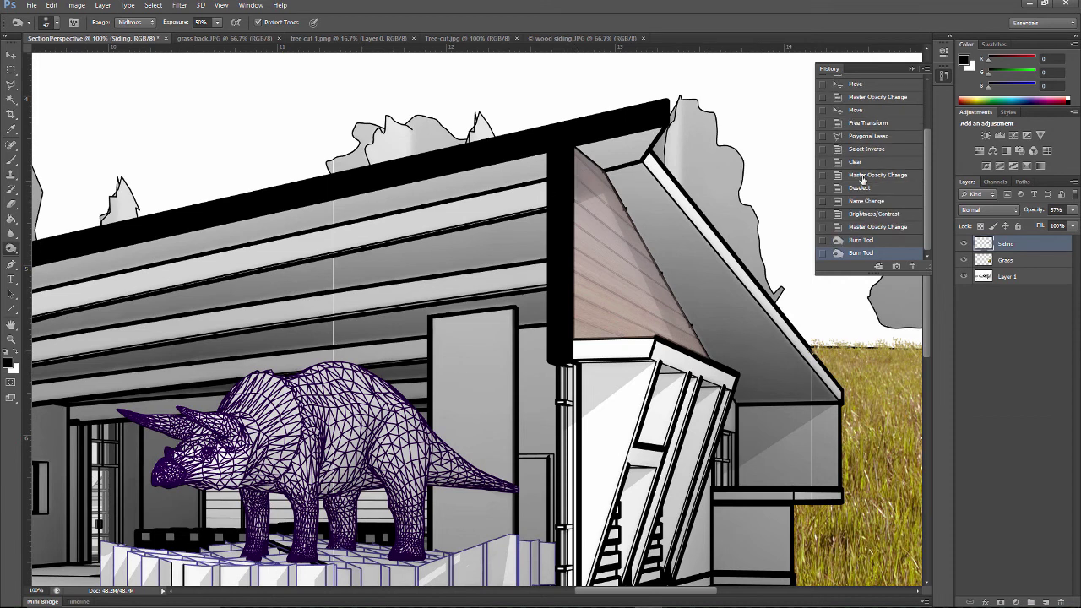
Restore the Siding layer's opacity to 100% and burn the shadow repeatedly along the siding's edge beneath the roof.
{"action": "left_click", "coordinate": [1075, 210]}
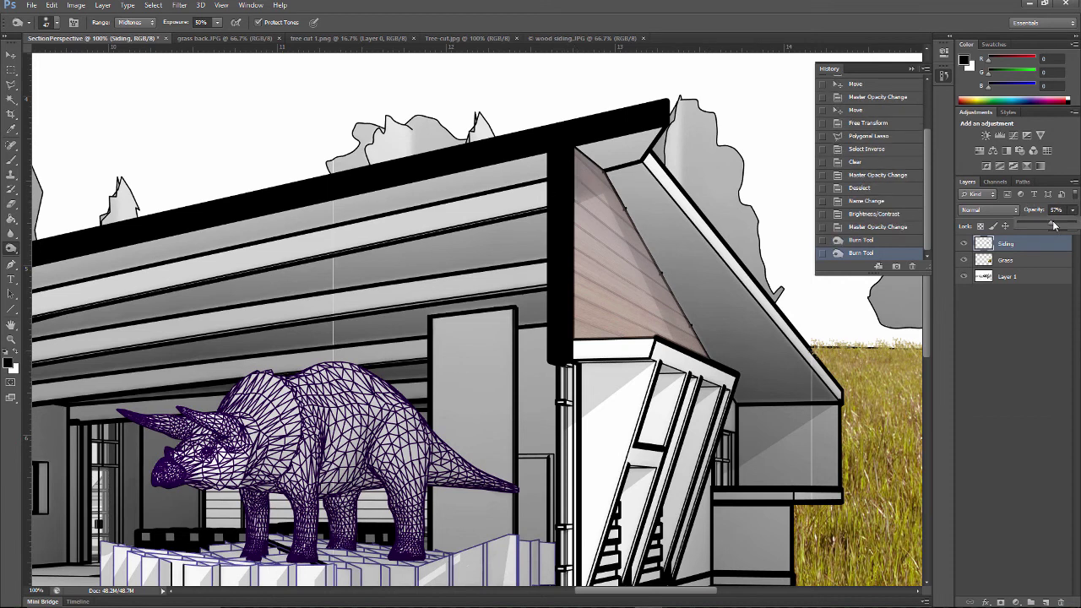
{"action": "left_click_drag", "start_coordinate": [1051, 225], "coordinate": [1071, 225]}
{"action": "mouse_move", "coordinate": [560, 169]}
{"action": "left_mouse_down"}
{"action": "mouse_move", "coordinate": [622, 156]}
{"action": "mouse_move", "coordinate": [570, 178]}
{"action": "mouse_move", "coordinate": [620, 174]}
{"action": "mouse_move", "coordinate": [588, 187]}
{"action": "mouse_move", "coordinate": [567, 154]}
{"action": "mouse_move", "coordinate": [620, 170]}
{"action": "mouse_move", "coordinate": [649, 275]}
{"action": "mouse_move", "coordinate": [682, 324]}
{"action": "mouse_move", "coordinate": [614, 177]}
{"action": "mouse_move", "coordinate": [717, 357]}
{"action": "left_mouse_up"}
{"action": "left_click", "coordinate": [567, 174]}
{"action": "left_click", "coordinate": [567, 174]}
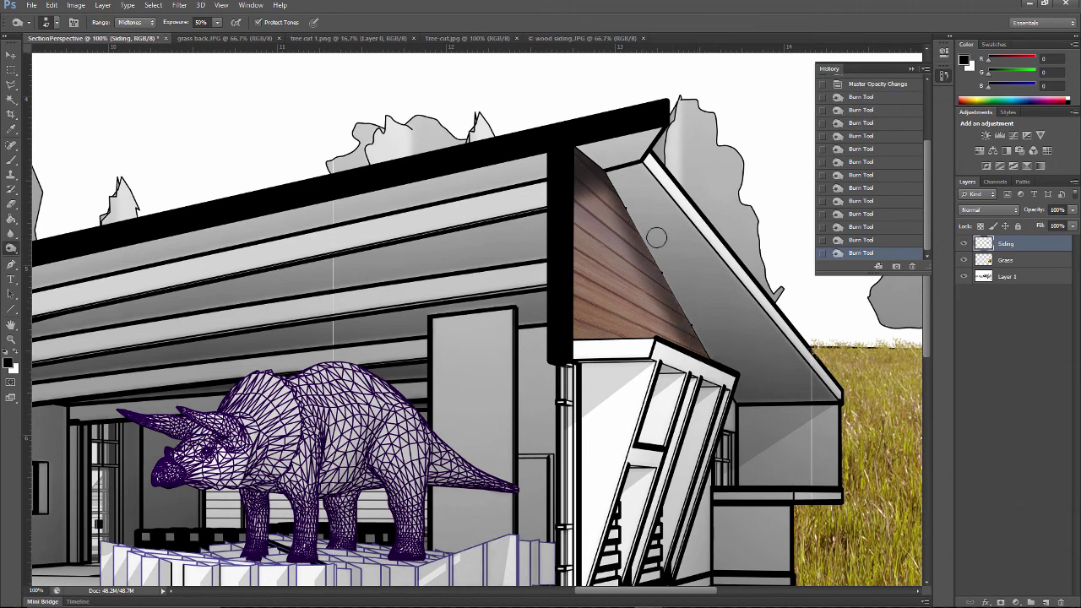
{"action": "left_click_drag", "start_coordinate": [602, 176], "coordinate": [617, 196]}
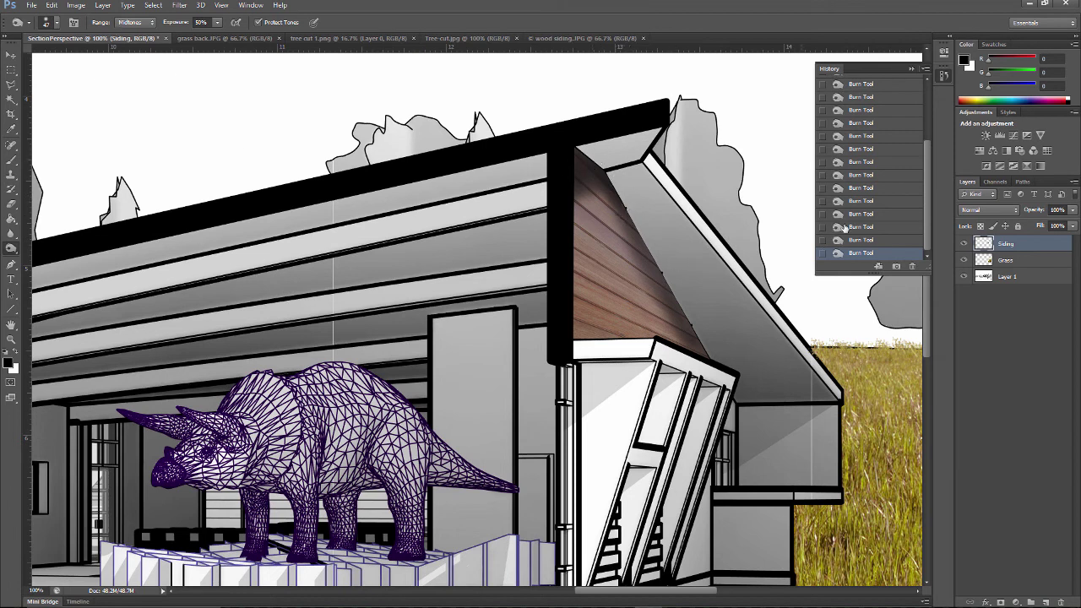
{"action": "left_click", "coordinate": [152, 5]}
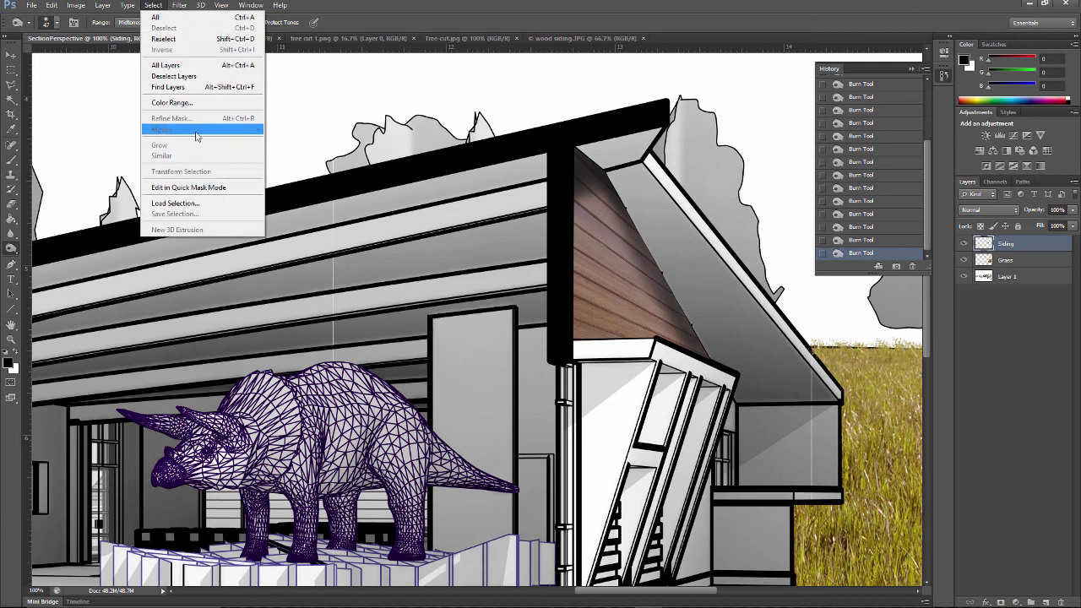
{"action": "left_click", "coordinate": [372, 21]}
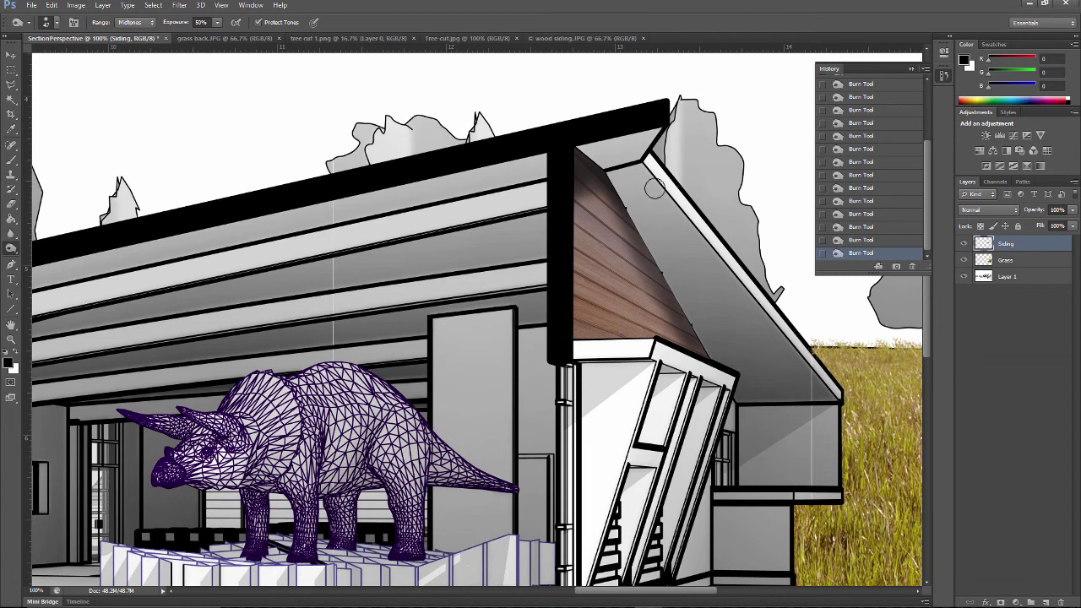
{"action": "mouse_move", "coordinate": [580, 161]}
{"action": "left_mouse_down"}
{"action": "mouse_move", "coordinate": [647, 221]}
{"action": "mouse_move", "coordinate": [560, 123]}
{"action": "mouse_move", "coordinate": [594, 162]}
{"action": "mouse_move", "coordinate": [674, 313]}
{"action": "left_mouse_up"}
Review the siding in the full drawing and inspect the outlined trees above the grass hill.
{"action": "double_click", "coordinate": [11, 325]}
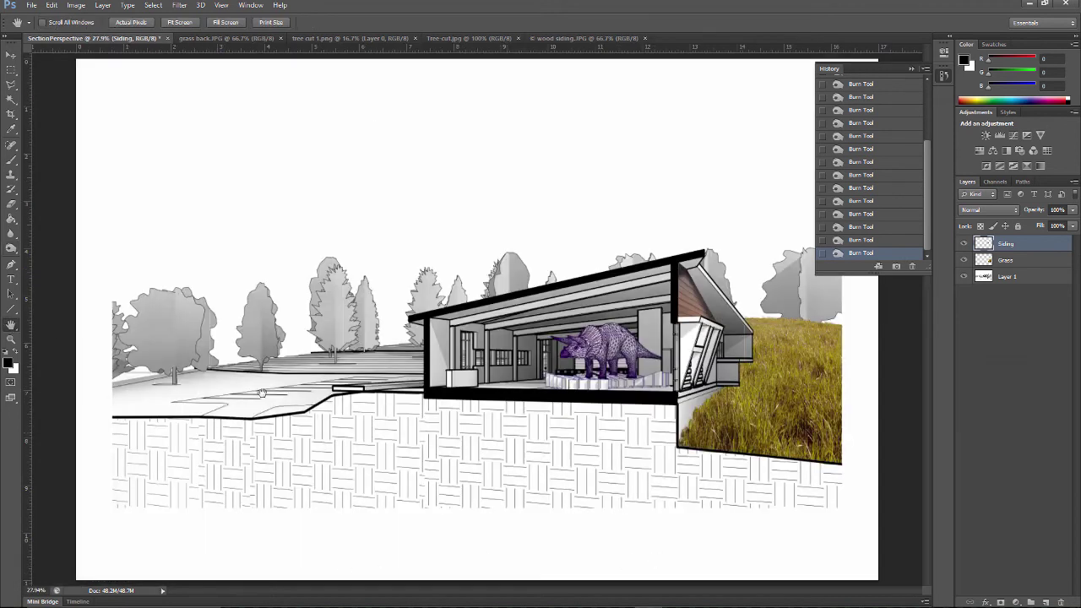
{"action": "left_click", "coordinate": [11, 339]}
{"action": "left_click", "coordinate": [813, 302]}
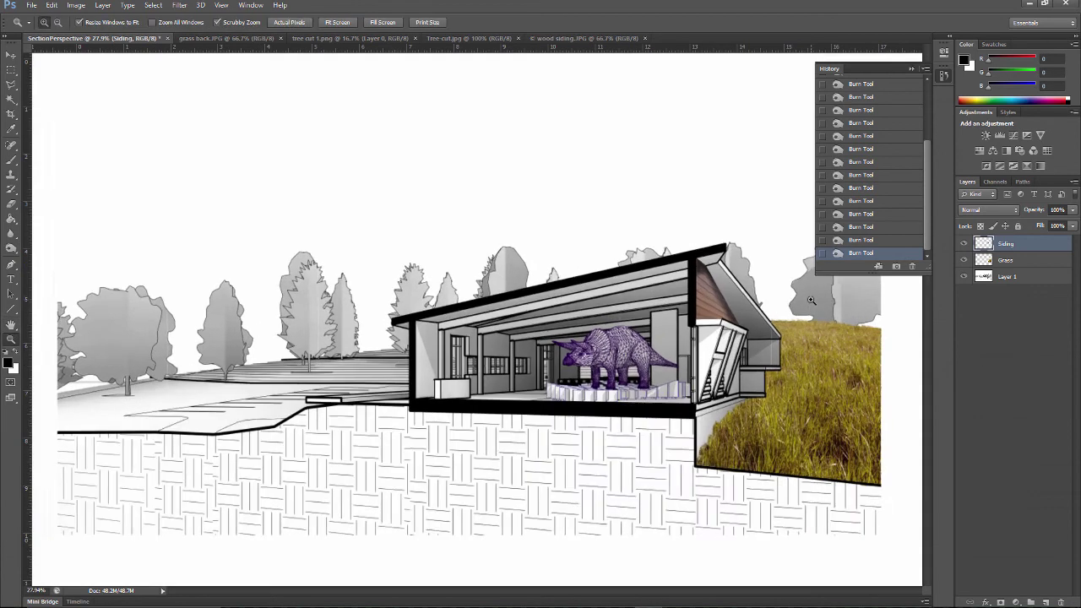
{"action": "left_click", "coordinate": [811, 309]}
{"action": "left_click", "coordinate": [815, 316]}
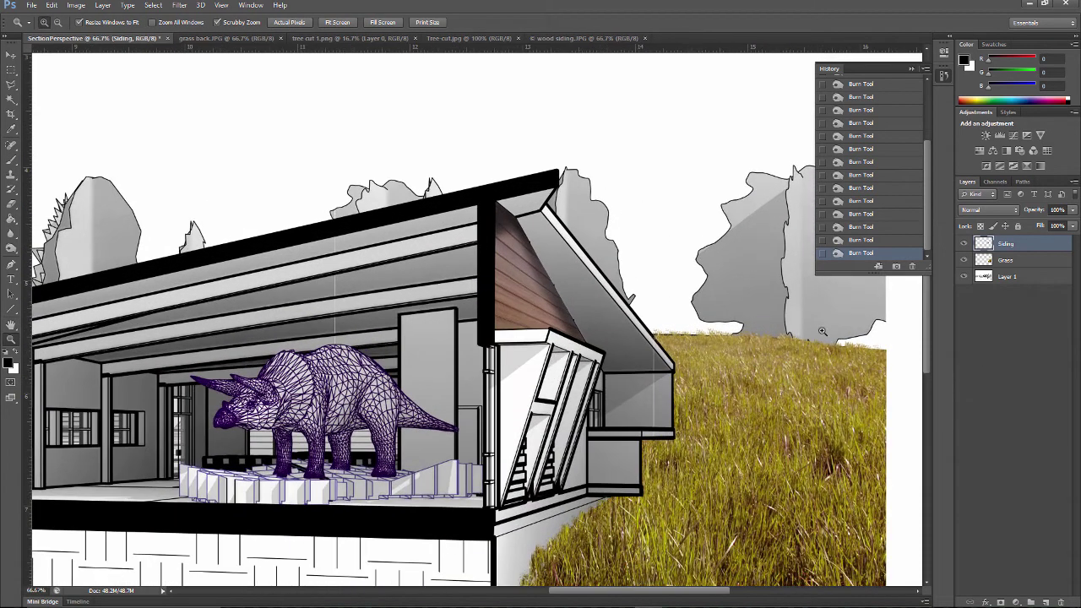
{"action": "left_click", "coordinate": [822, 330]}
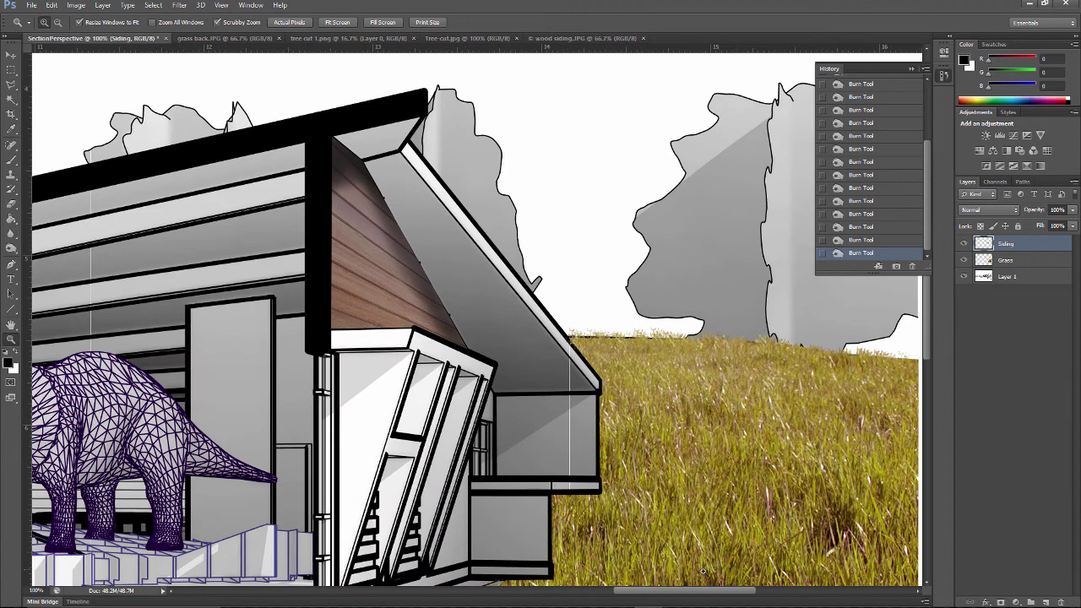
{"action": "left_click_drag", "start_coordinate": [697, 597], "coordinate": [738, 596]}
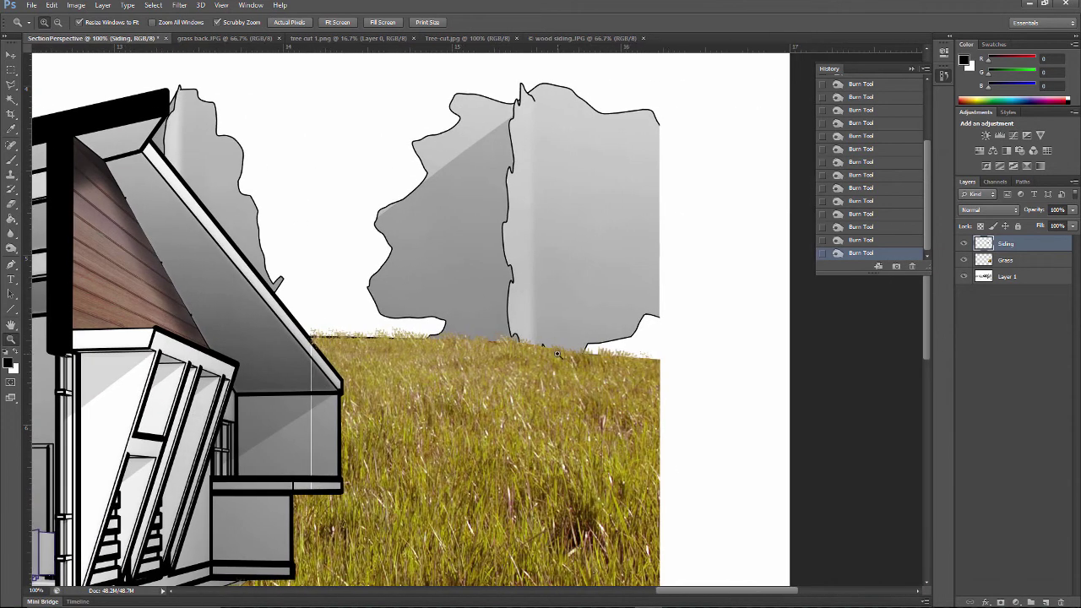
Select the entire tree cut 1.png image and copy it.
{"action": "left_click", "coordinate": [471, 39]}
{"action": "left_click", "coordinate": [569, 39]}
{"action": "left_click", "coordinate": [350, 39]}
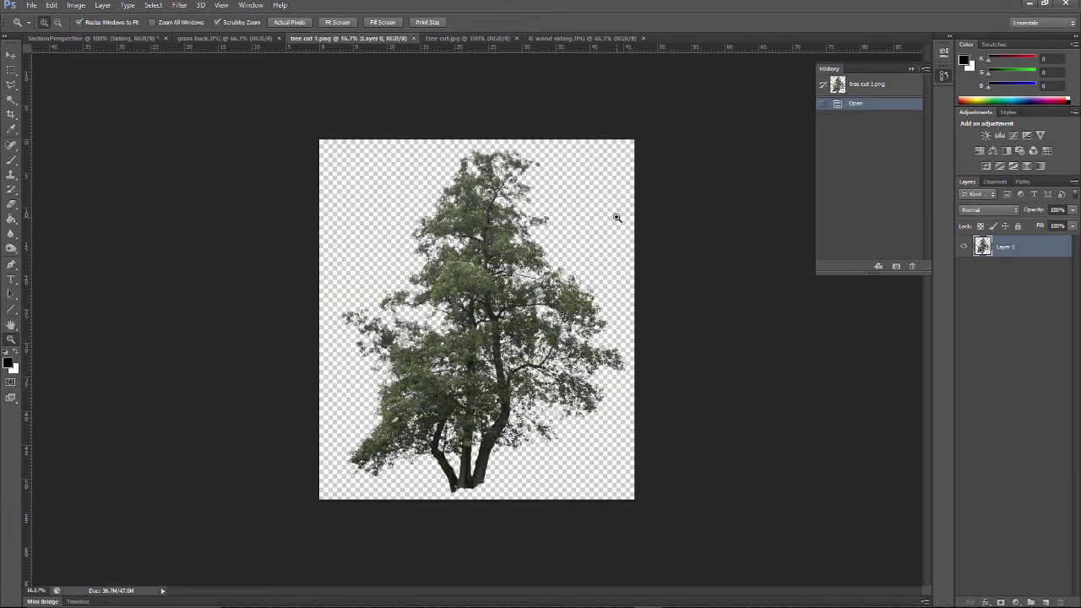
{"action": "left_click", "coordinate": [51, 6]}
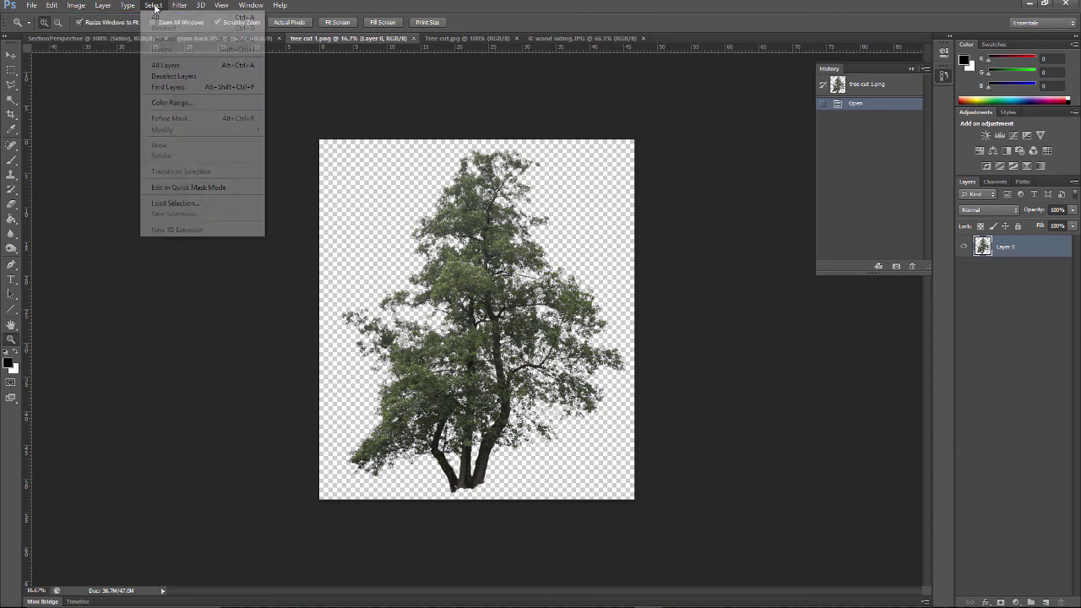
{"action": "left_click", "coordinate": [159, 19]}
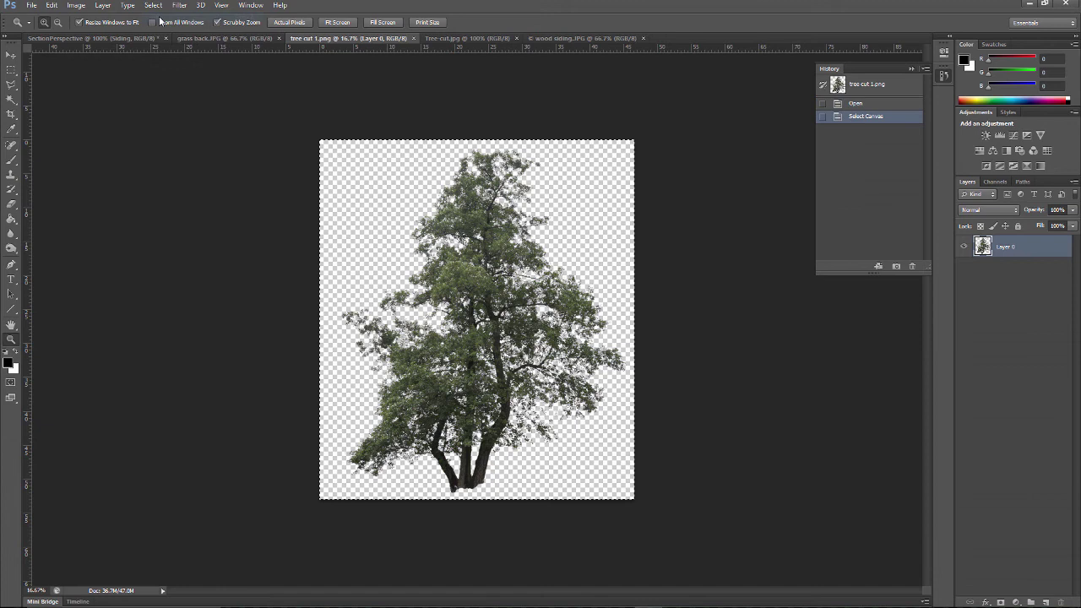
{"action": "left_click", "coordinate": [51, 6]}
{"action": "left_click", "coordinate": [60, 81]}
Paste the tree into the SectionPerspective drawing and move it so its trunk stands on the grass hill beside the building.
{"action": "left_click", "coordinate": [73, 38]}
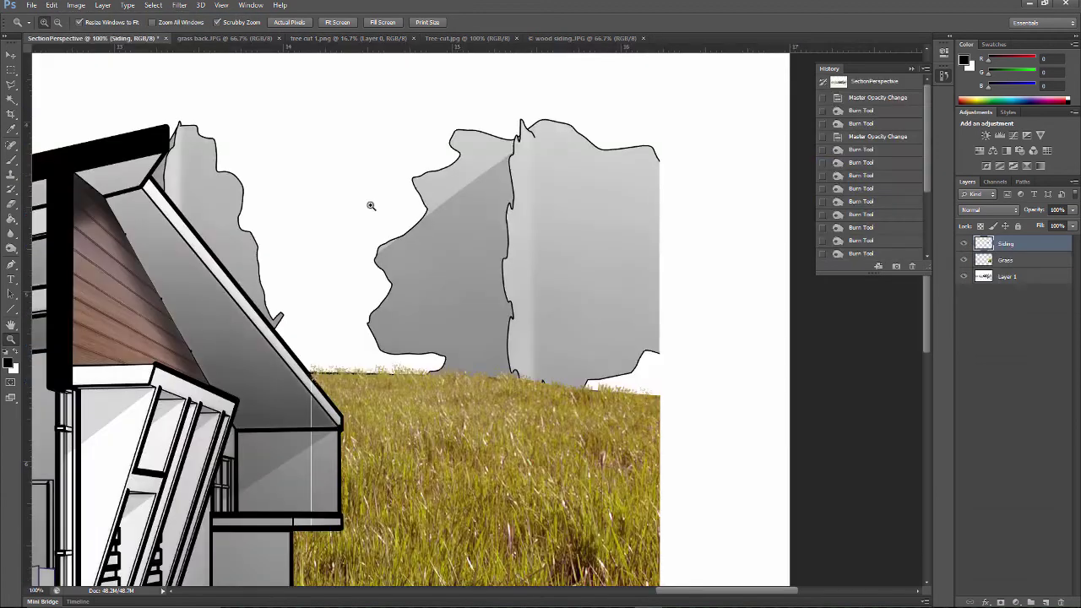
{"action": "key", "text": "ctrl+v"}
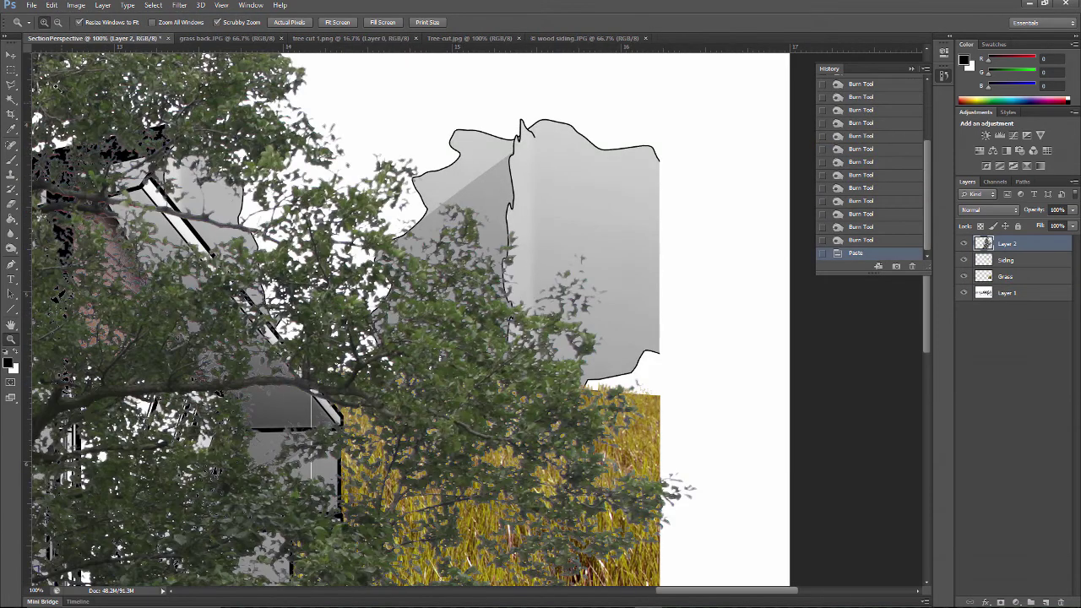
{"action": "double_click", "coordinate": [11, 325]}
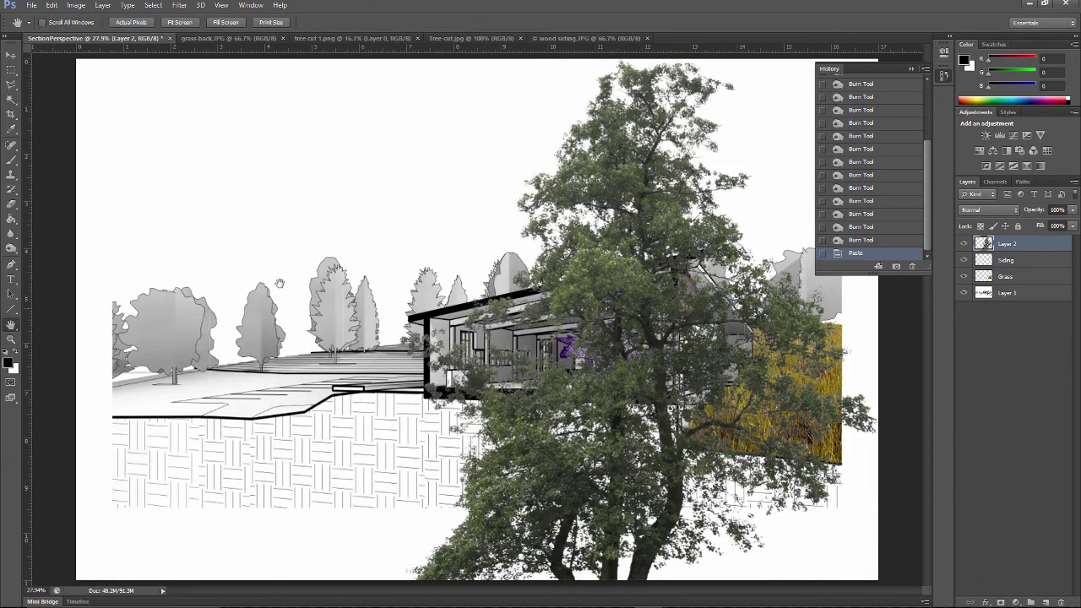
{"action": "left_click", "coordinate": [11, 56]}
{"action": "left_click_drag", "start_coordinate": [567, 521], "coordinate": [739, 254]}
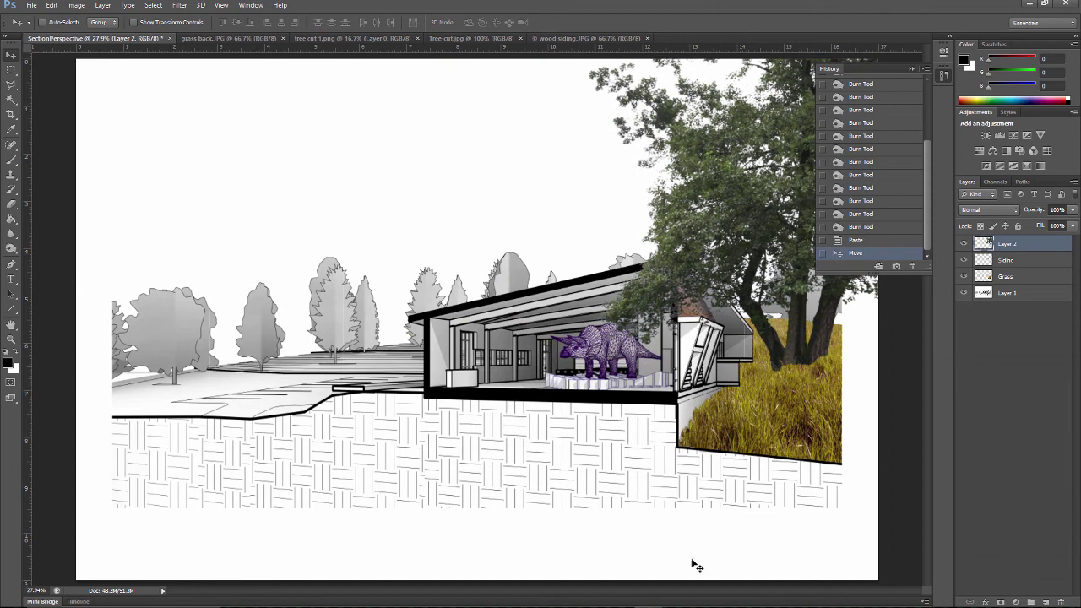
Scale the pasted tree down to about 28% and position its trunk on the grass hill beside the building.
{"action": "left_click", "coordinate": [51, 6]}
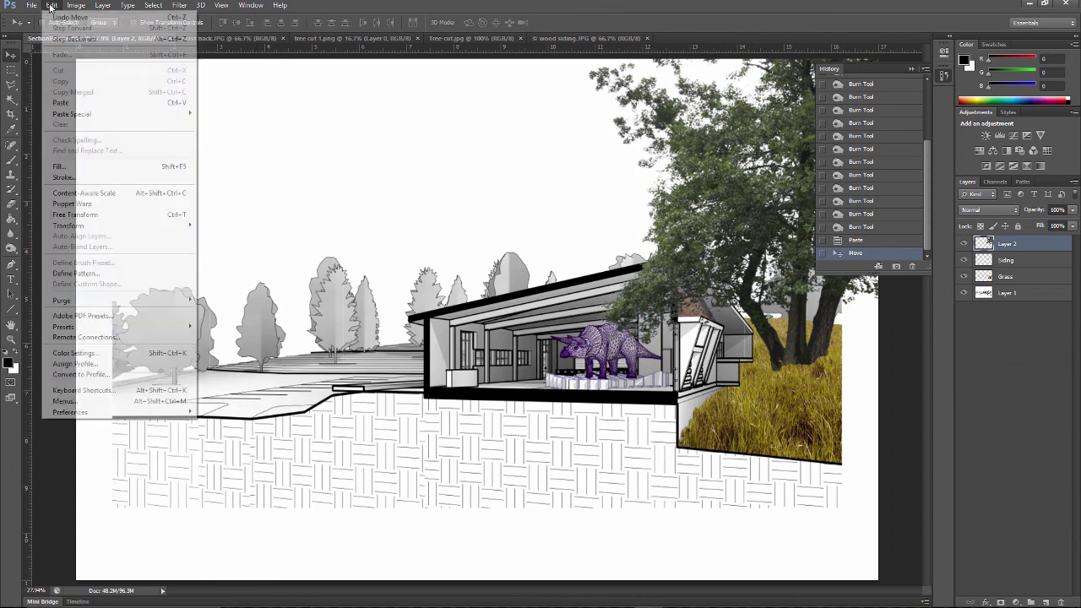
{"action": "mouse_move", "coordinate": [160, 227]}
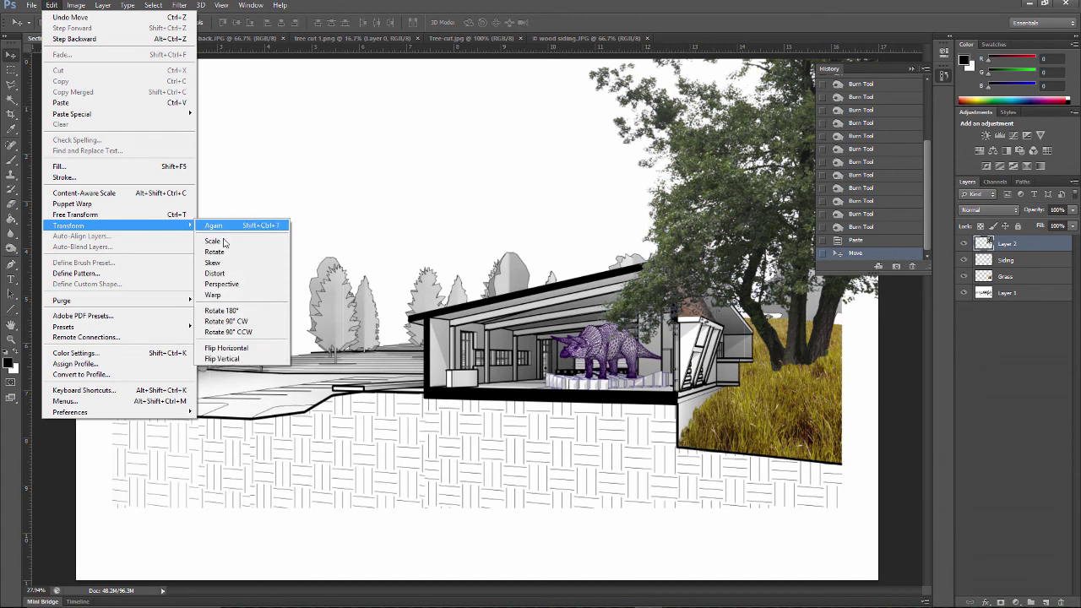
{"action": "left_click", "coordinate": [223, 242]}
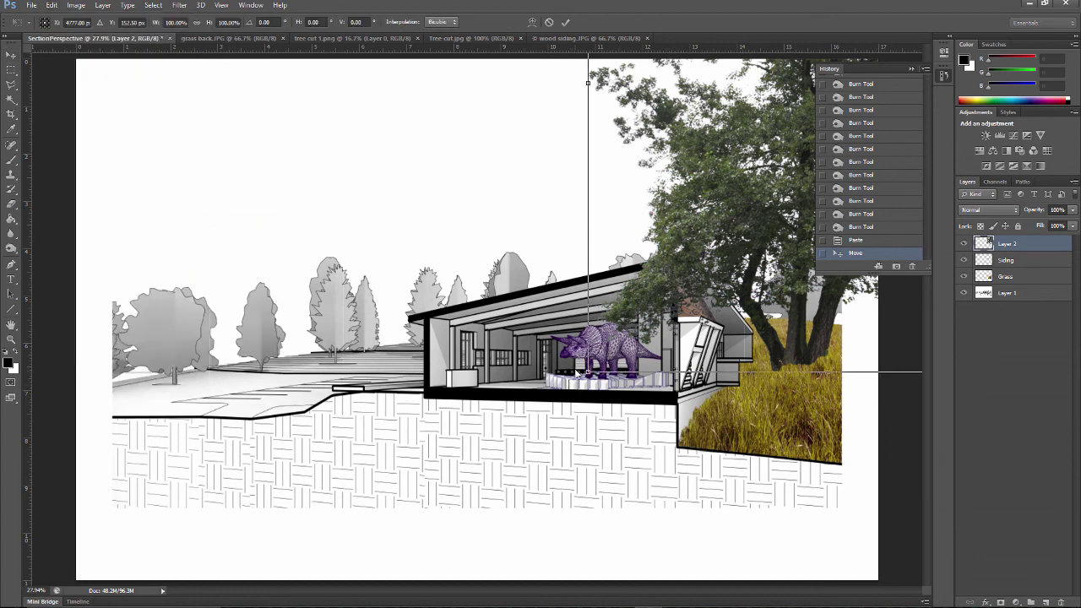
{"action": "left_click_drag", "start_coordinate": [589, 372], "coordinate": [670, 272]}
{"action": "left_click_drag", "start_coordinate": [737, 232], "coordinate": [423, 443]}
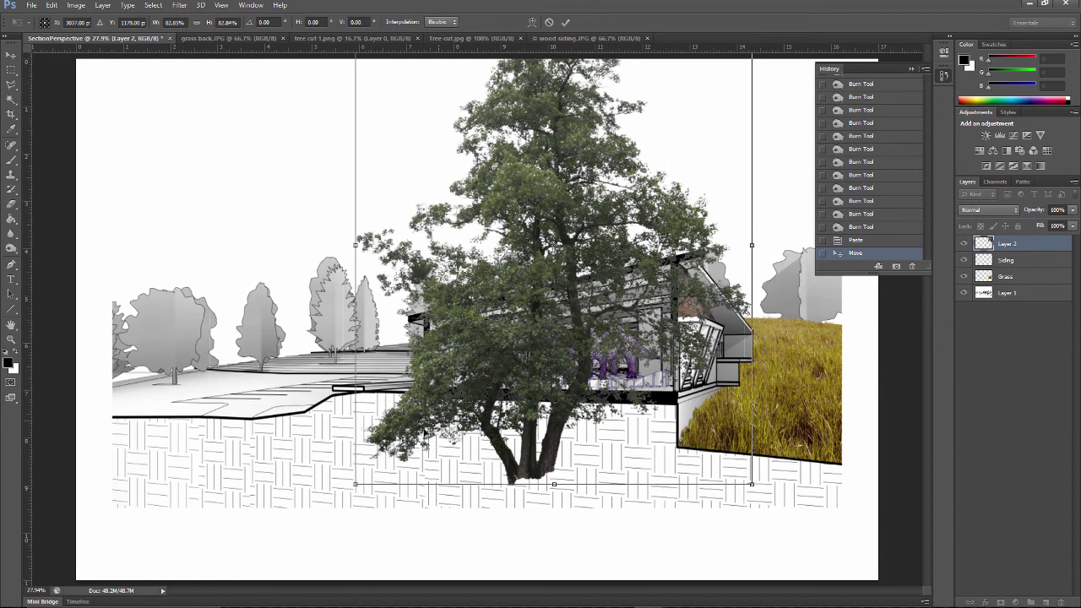
{"action": "left_click_drag", "start_coordinate": [354, 488], "coordinate": [686, 203]}
{"action": "left_click_drag", "start_coordinate": [684, 142], "coordinate": [811, 323]}
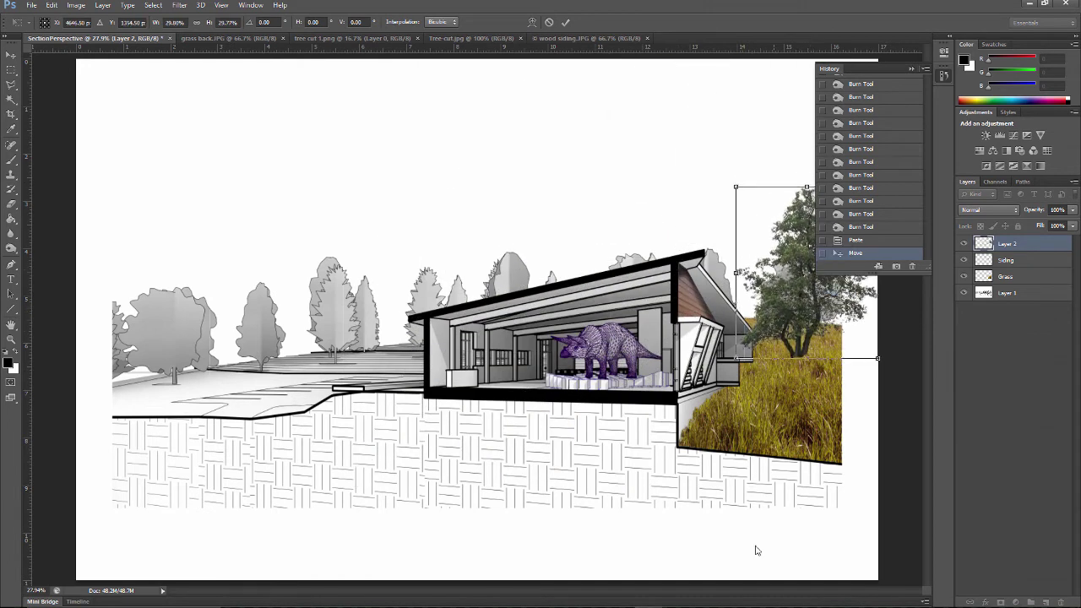
{"action": "left_click_drag", "start_coordinate": [736, 359], "coordinate": [746, 347]}
{"action": "left_click_drag", "start_coordinate": [800, 304], "coordinate": [800, 308]}
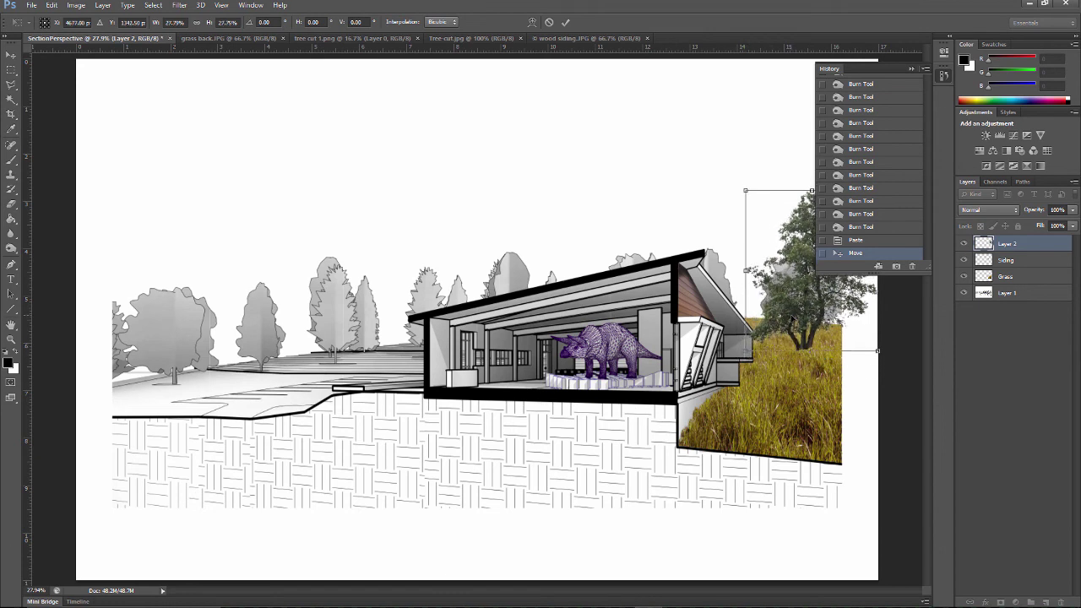
{"action": "key", "text": "Return"}
Rename the pasted tree's layer to Tree Right and collapse the history list.
{"action": "double_click", "coordinate": [1012, 244]}
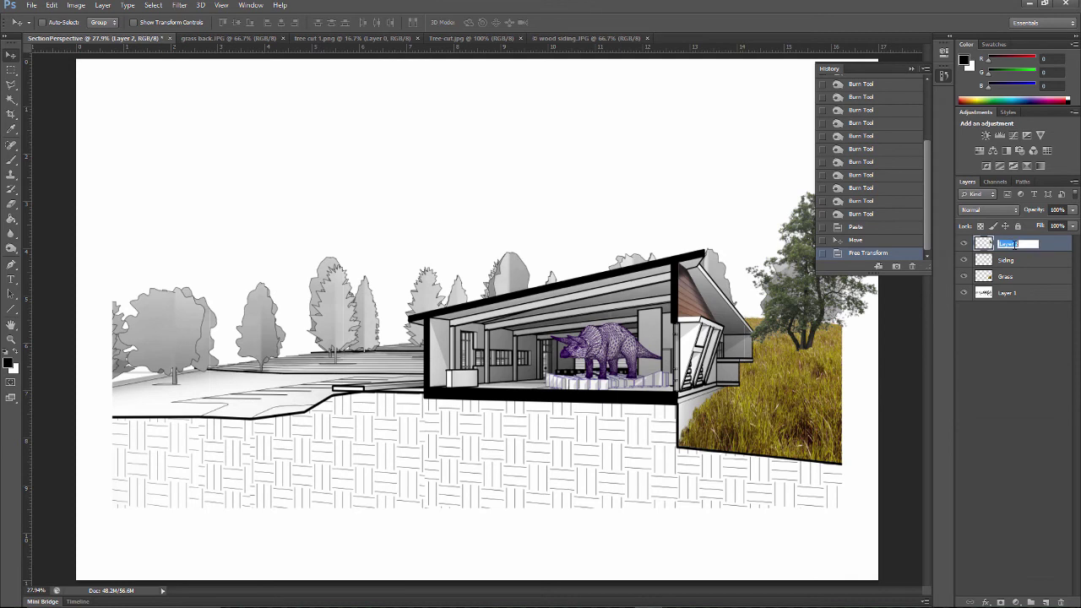
{"action": "type", "text": "Tree Right"}
{"action": "key", "text": "Return"}
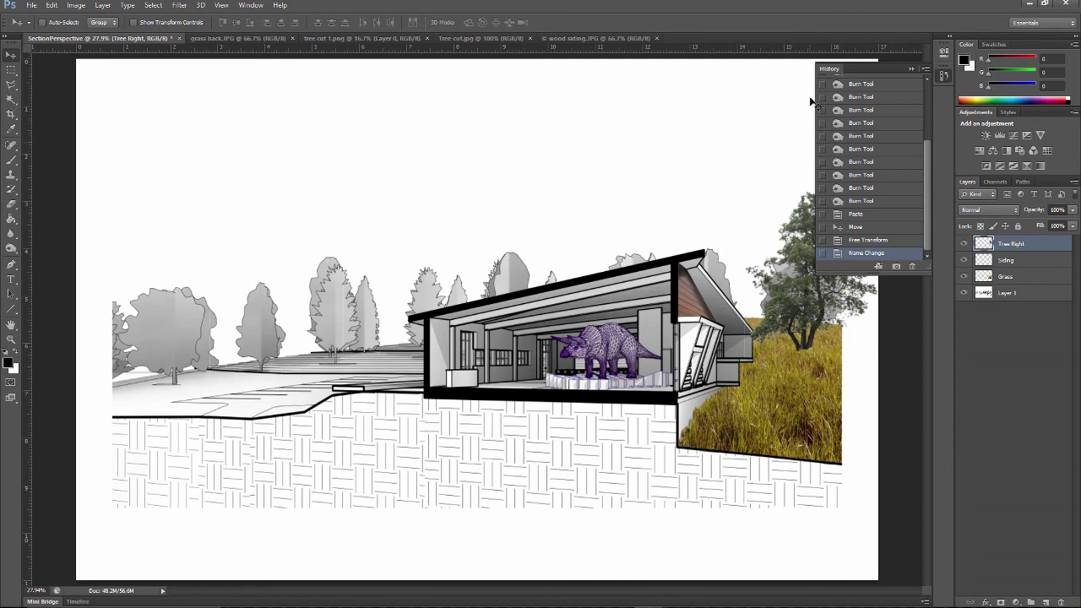
{"action": "left_click", "coordinate": [909, 69]}
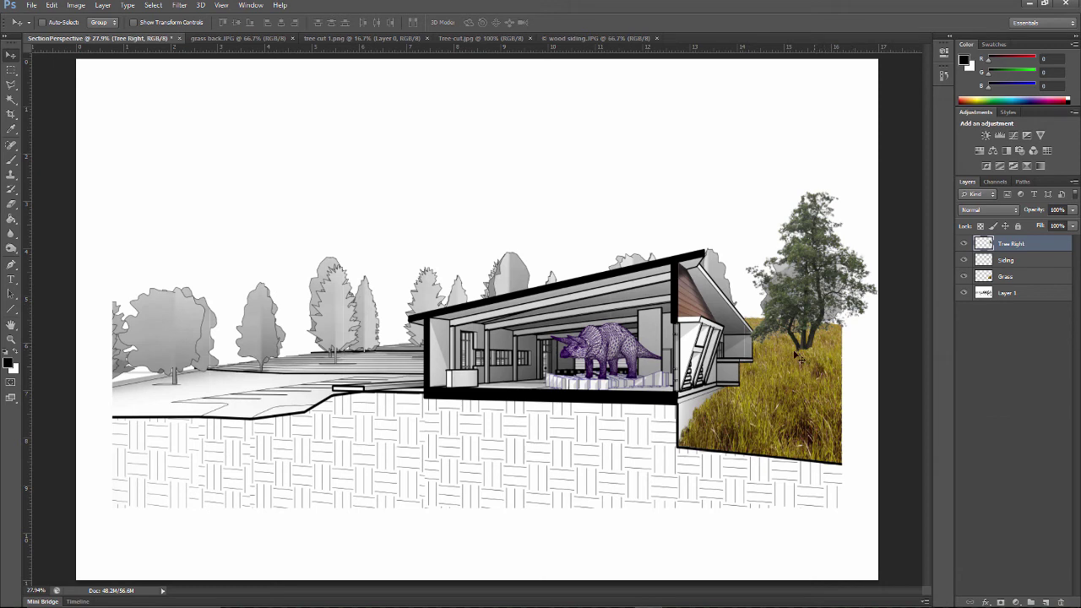
Duplicate the Tree Right layer as Tree Right Shadow and place the copy beneath the Tree Right layer.
{"action": "left_click", "coordinate": [11, 339]}
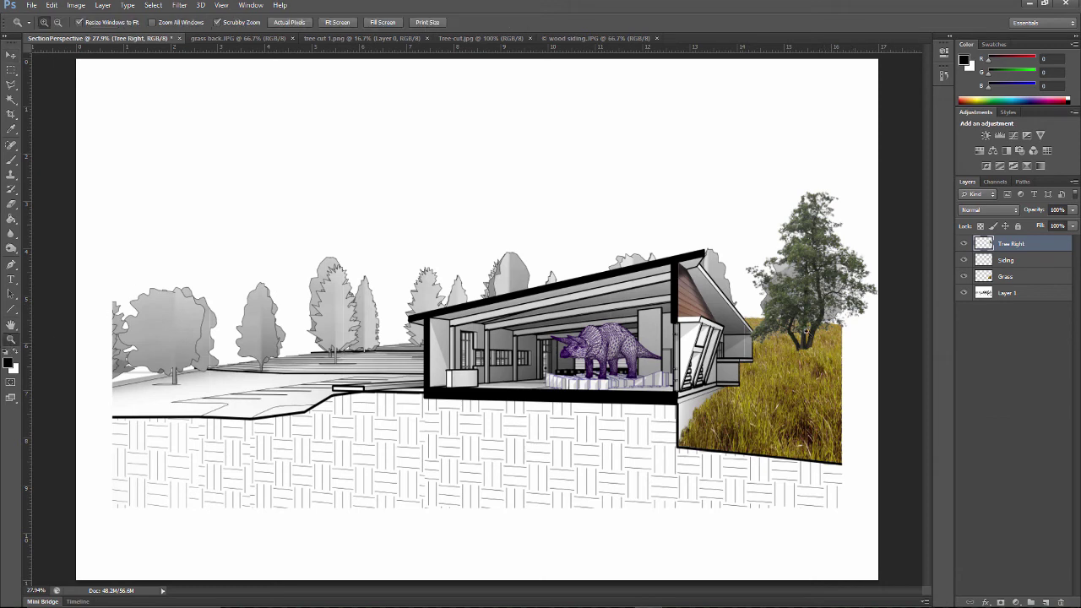
{"action": "left_click_drag", "start_coordinate": [807, 351], "coordinate": [807, 351]}
{"action": "left_click_drag", "start_coordinate": [706, 598], "coordinate": [749, 598]}
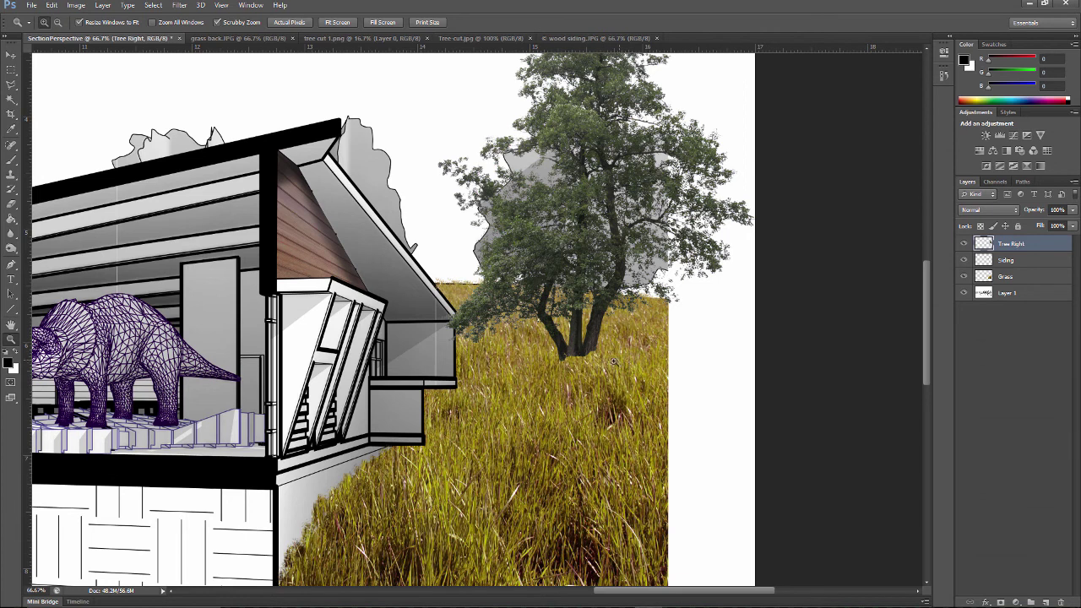
{"action": "scroll", "coordinate": [626, 358], "scroll_direction": "up", "scroll_amount": 3}
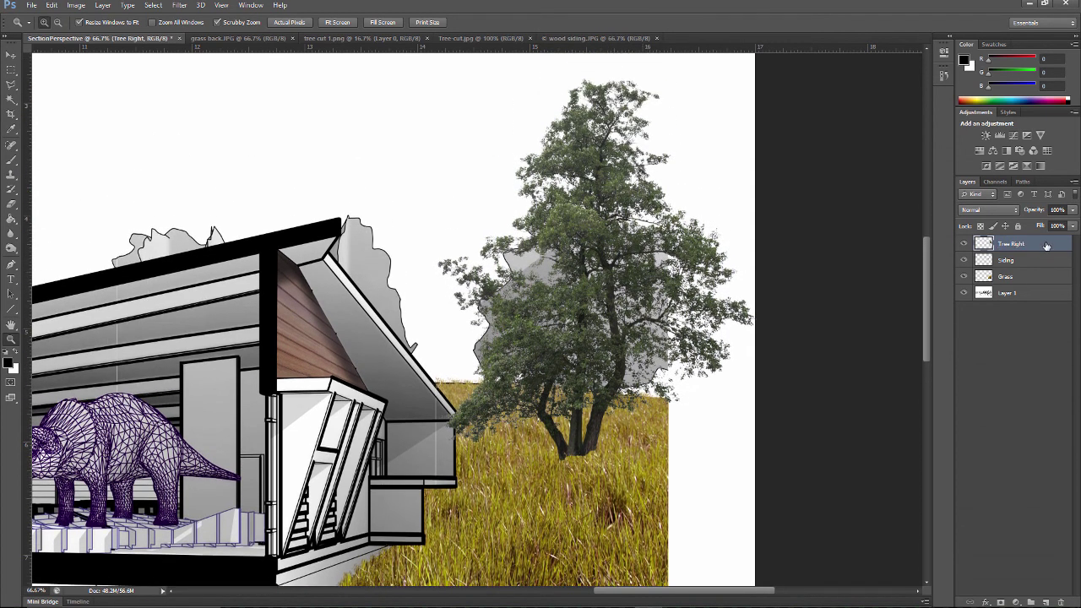
{"action": "right_click", "coordinate": [1032, 246]}
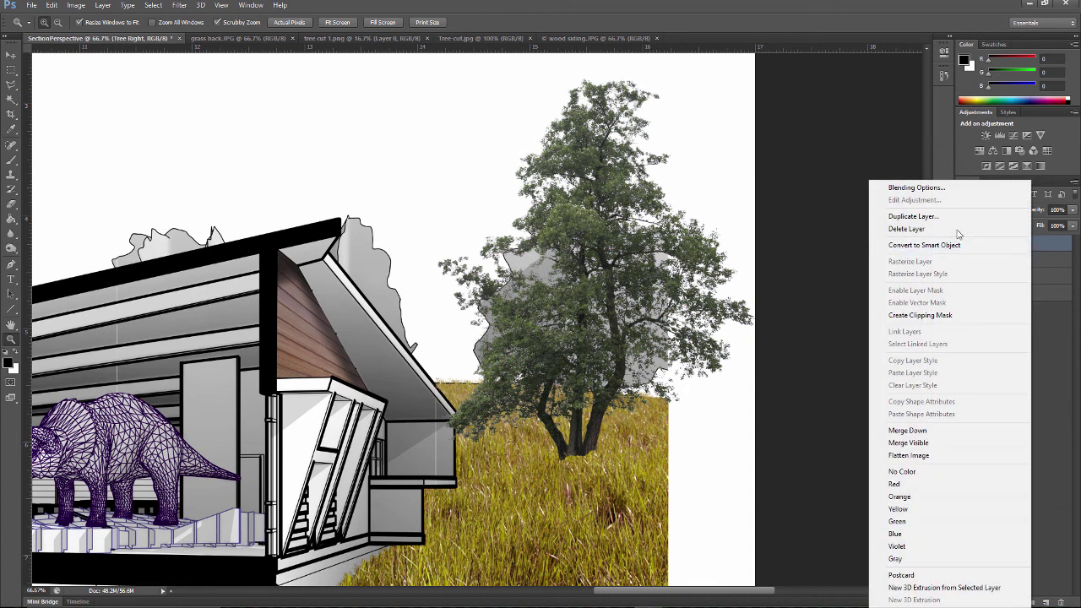
{"action": "left_click", "coordinate": [917, 217]}
{"action": "left_click", "coordinate": [570, 196]}
{"action": "type", "text": "Shadow"}
{"action": "key", "text": "Return"}
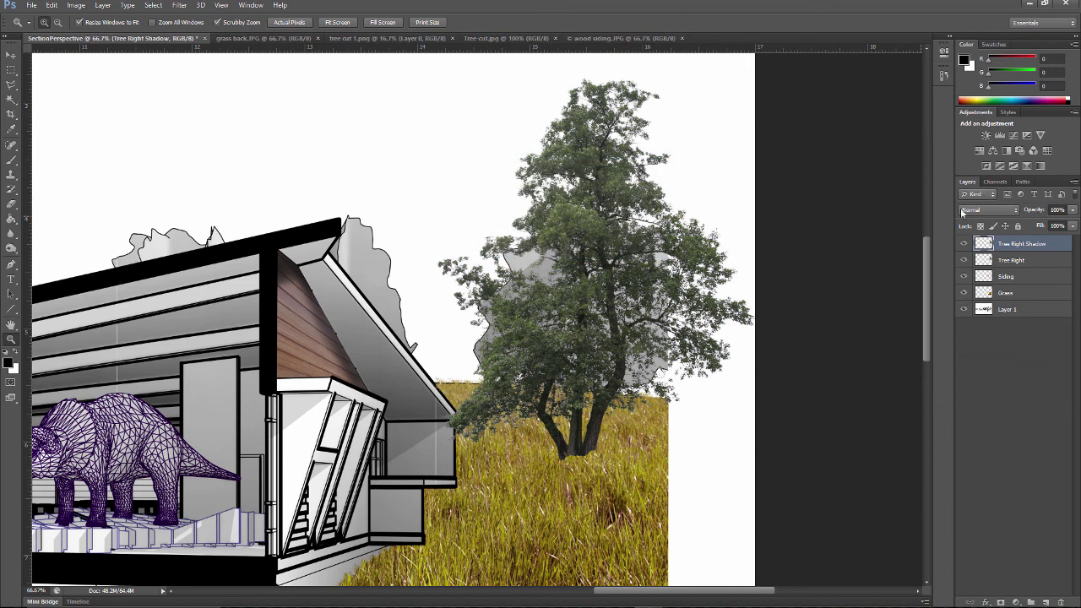
{"action": "mouse_move", "coordinate": [1012, 244]}
{"action": "left_mouse_down"}
{"action": "mouse_move", "coordinate": [1020, 264]}
{"action": "mouse_move", "coordinate": [1029, 256]}
{"action": "left_mouse_up"}
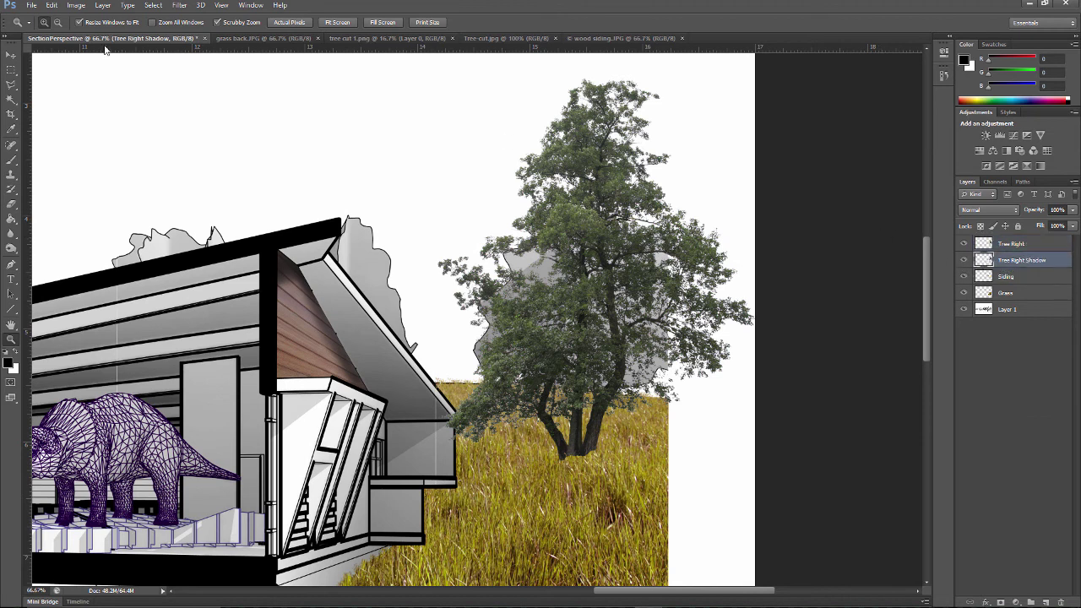
Distort the Tree Right Shadow layer so it lies flat across the grass towards the building, starting at the trunk's base.
{"action": "left_click", "coordinate": [51, 6]}
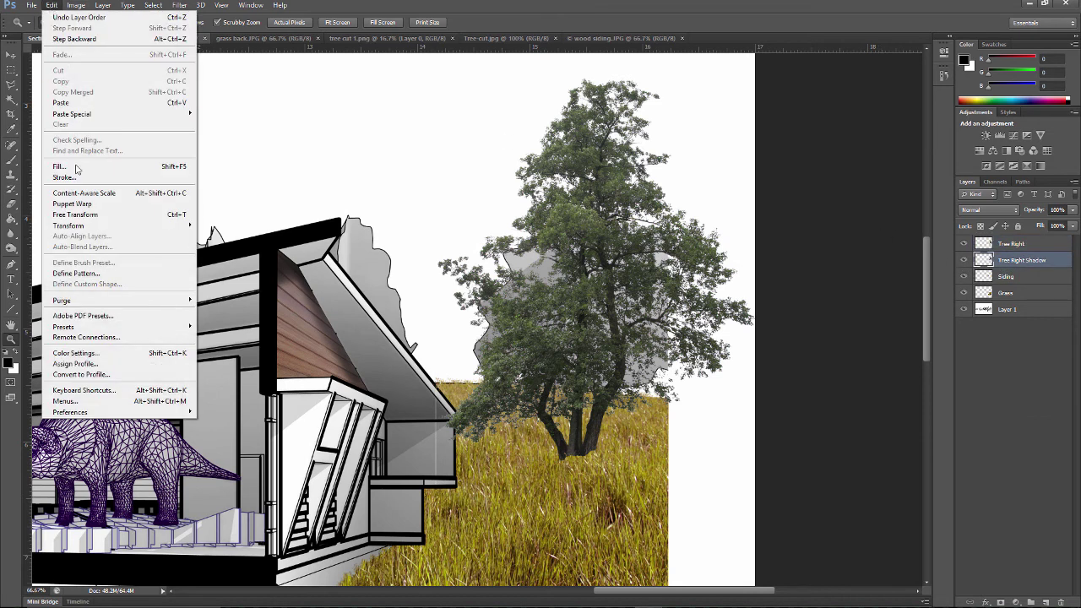
{"action": "mouse_move", "coordinate": [80, 228]}
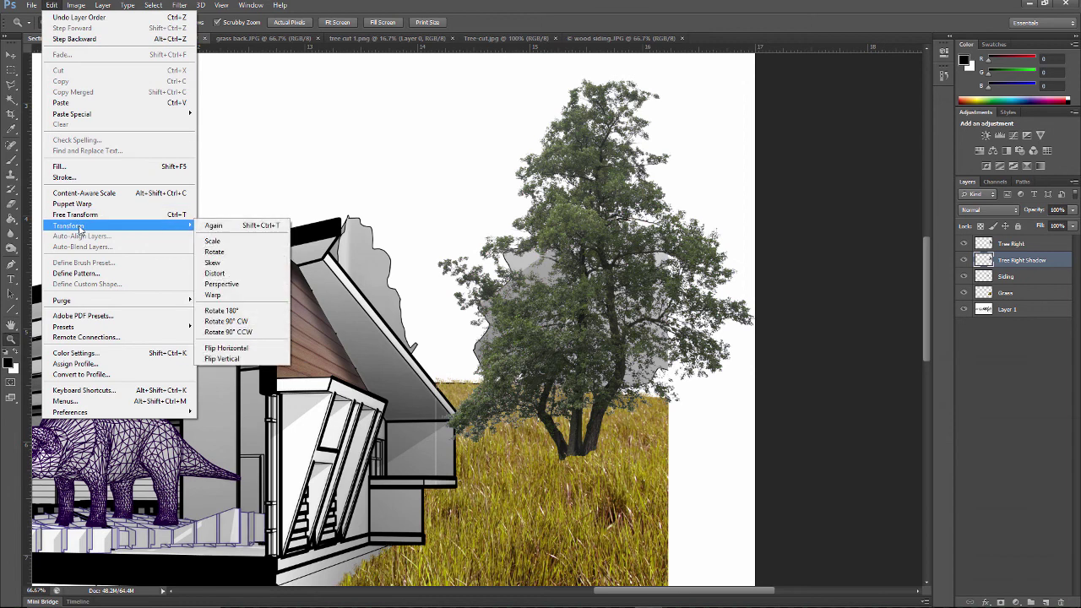
{"action": "left_click", "coordinate": [256, 277]}
{"action": "left_click_drag", "start_coordinate": [595, 83], "coordinate": [314, 522]}
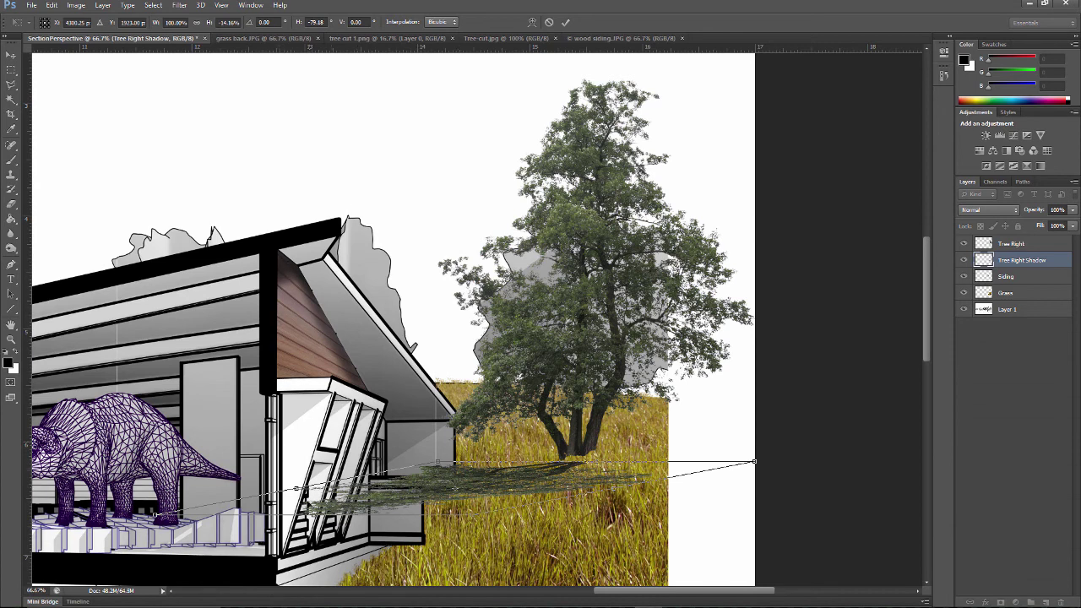
{"action": "left_click_drag", "start_coordinate": [296, 488], "coordinate": [288, 490]}
{"action": "left_click_drag", "start_coordinate": [474, 512], "coordinate": [484, 504]}
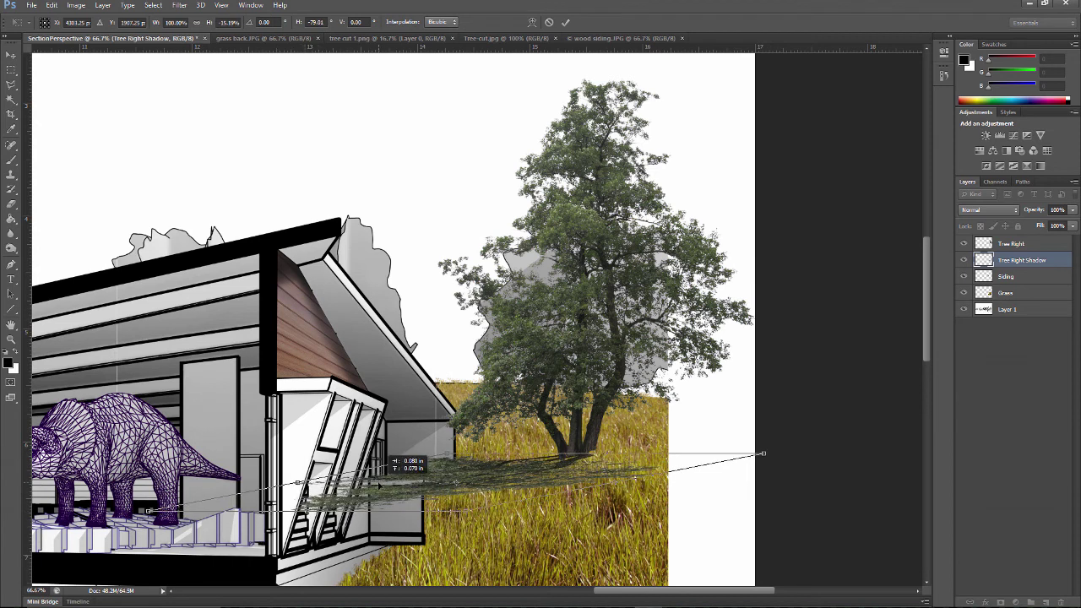
{"action": "key", "text": "Return"}
Desaturate the Tree Right Shadow layer.
{"action": "key", "text": "z"}
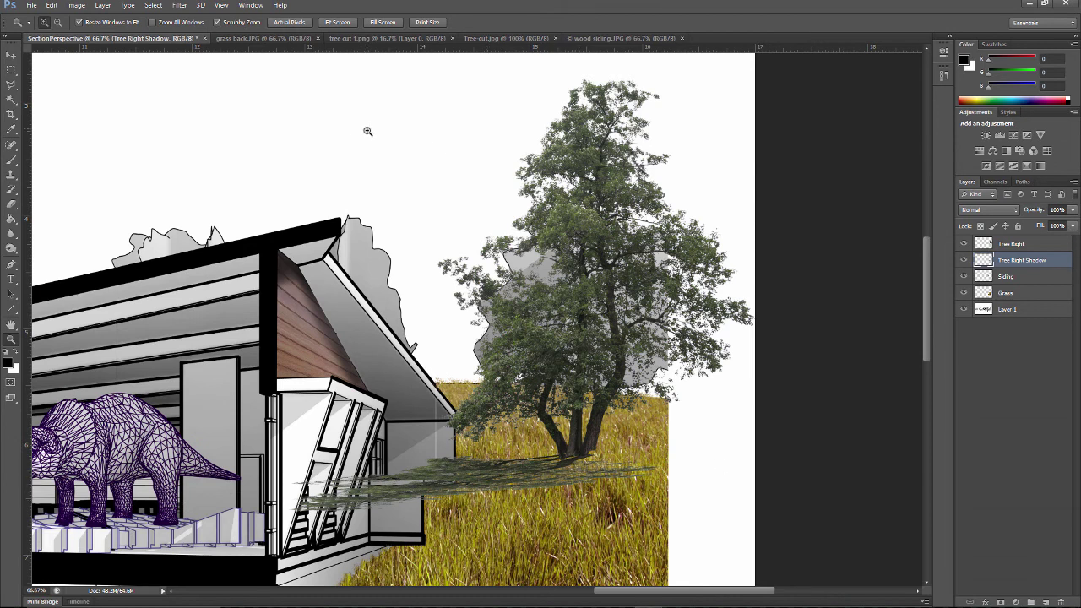
{"action": "left_click", "coordinate": [77, 6]}
{"action": "mouse_move", "coordinate": [95, 36]}
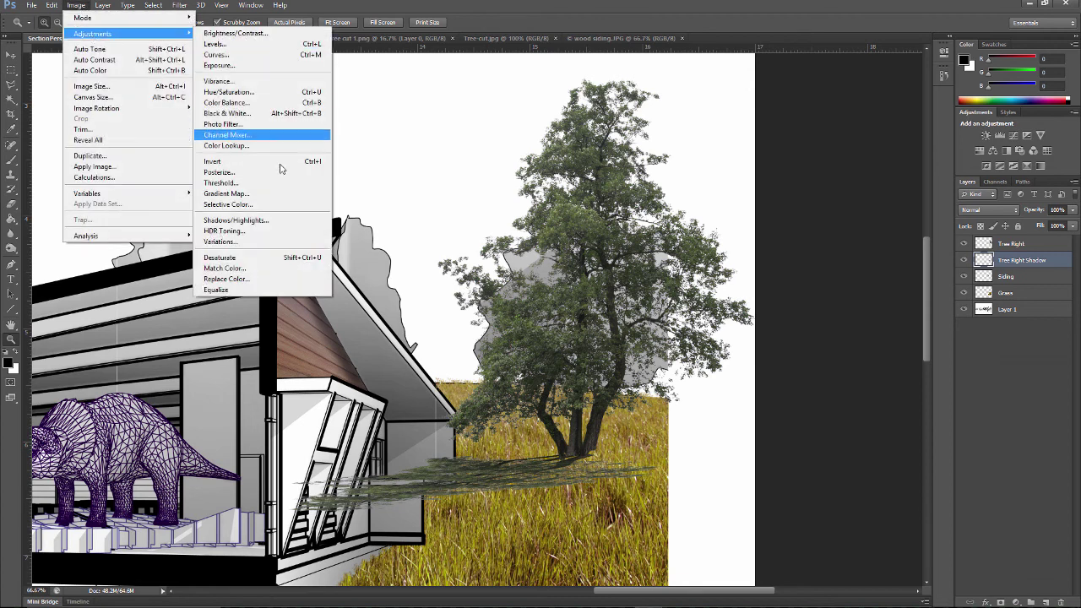
{"action": "left_click", "coordinate": [285, 256]}
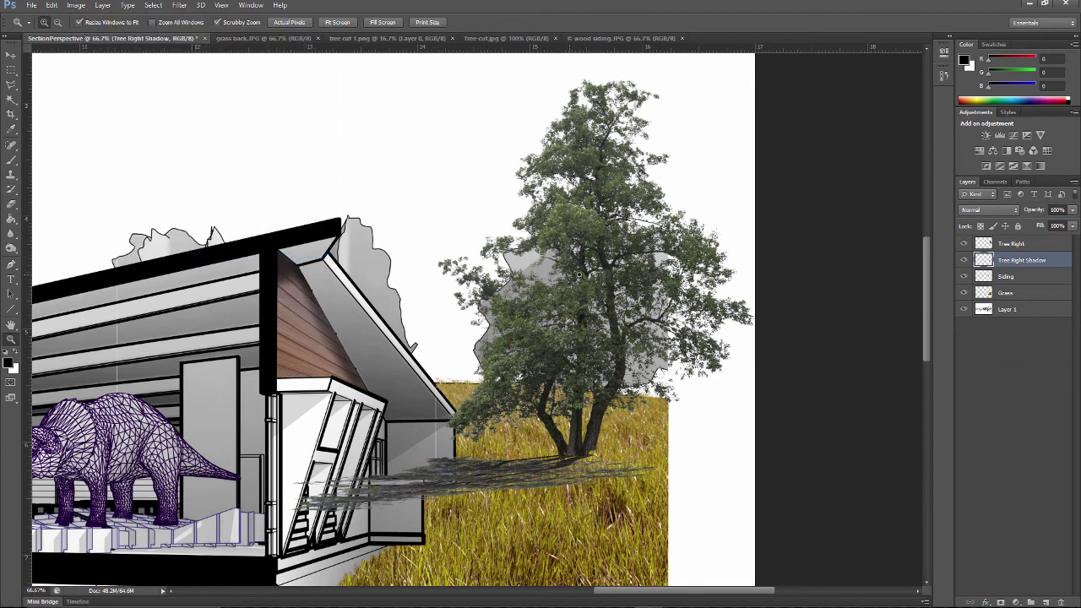
Adjust the tree shadow with Brightness/Contrast and set its layer opacity to 69%.
{"action": "left_click", "coordinate": [76, 5]}
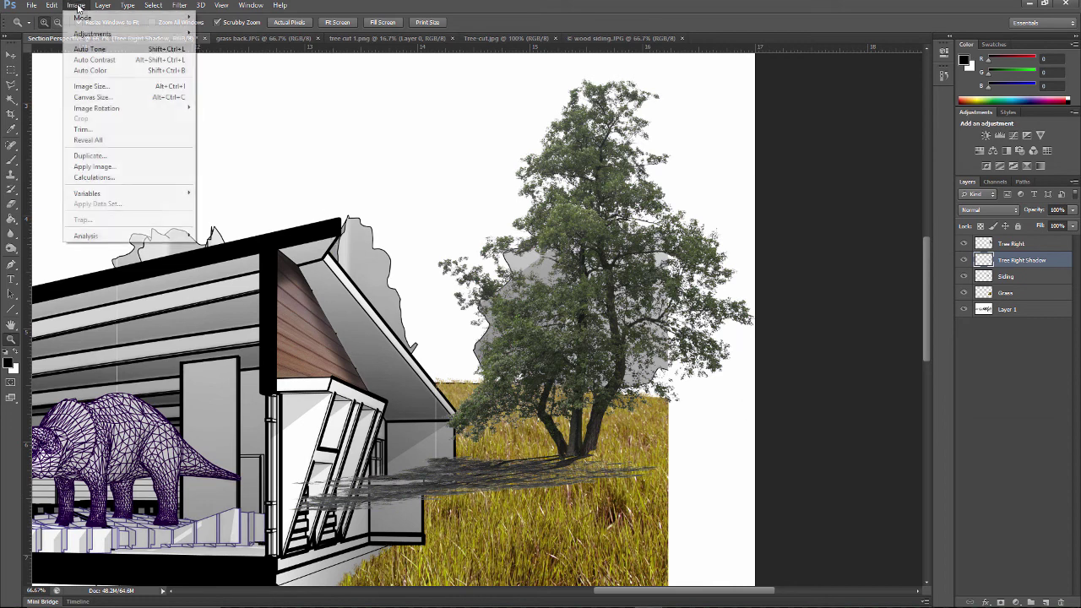
{"action": "mouse_move", "coordinate": [90, 35]}
{"action": "left_click", "coordinate": [241, 37]}
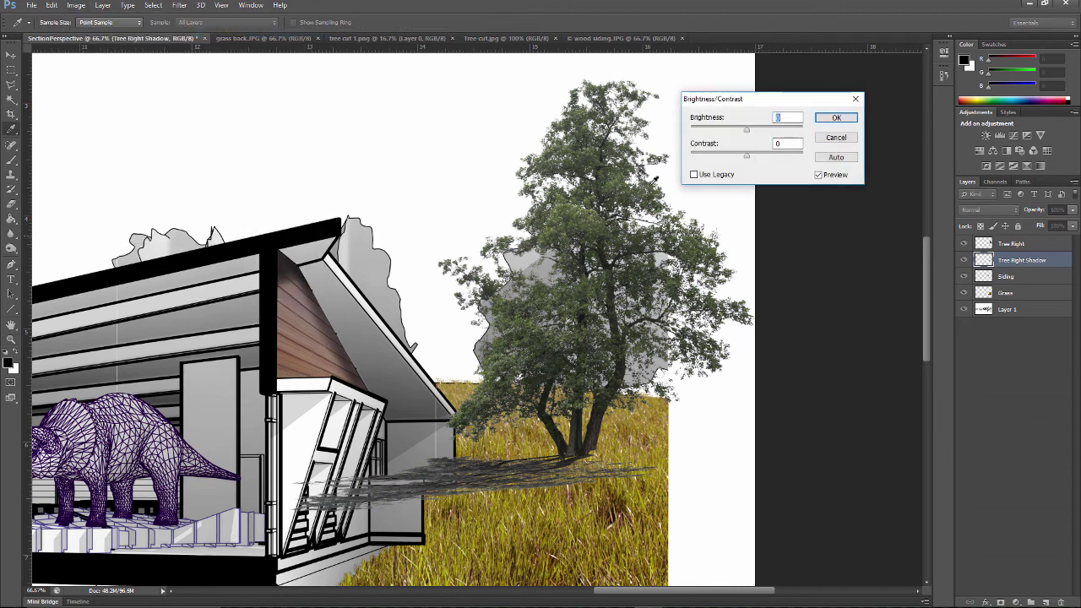
{"action": "left_click_drag", "start_coordinate": [749, 159], "coordinate": [743, 134]}
{"action": "type", "text": "0"}
{"action": "left_click", "coordinate": [852, 121]}
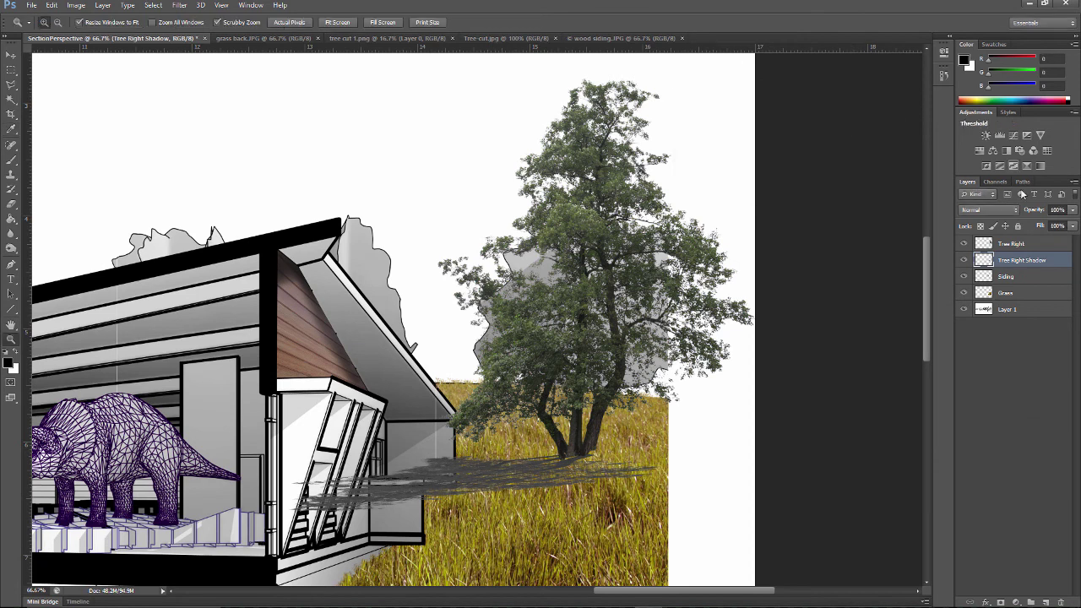
{"action": "left_click", "coordinate": [1073, 210]}
{"action": "left_click_drag", "start_coordinate": [1072, 227], "coordinate": [1047, 225]}
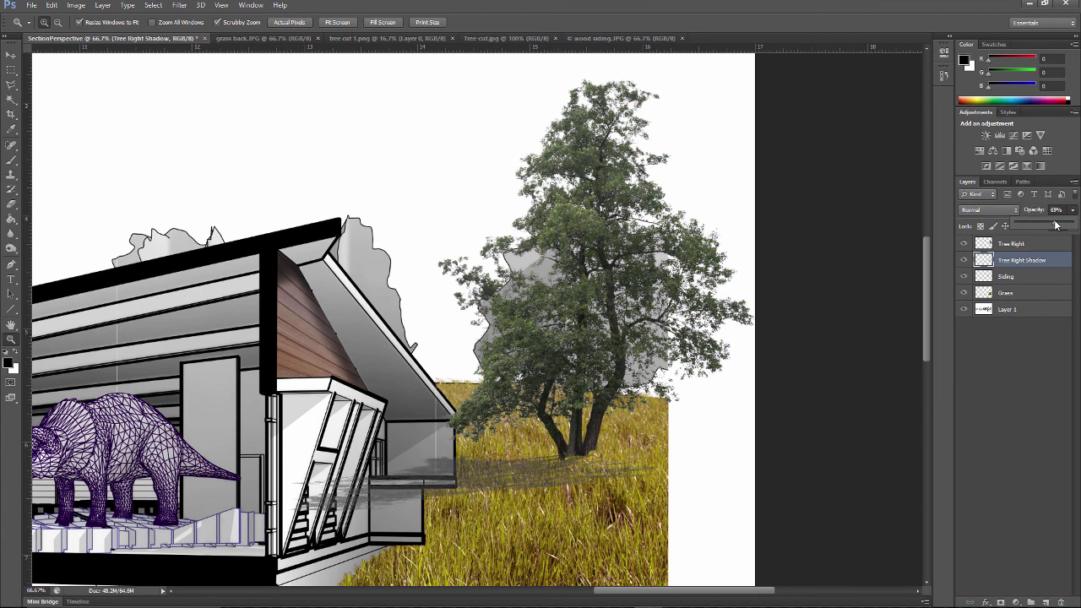
Erase the parts of the tree shadow that fall over the building, using a 21 px eraser along the building's edge.
{"action": "left_click", "coordinate": [11, 204]}
{"action": "mouse_move", "coordinate": [446, 470]}
{"action": "left_mouse_down"}
{"action": "mouse_move", "coordinate": [429, 457]}
{"action": "mouse_move", "coordinate": [440, 475]}
{"action": "mouse_move", "coordinate": [386, 471]}
{"action": "mouse_move", "coordinate": [410, 481]}
{"action": "mouse_move", "coordinate": [407, 500]}
{"action": "mouse_move", "coordinate": [320, 503]}
{"action": "mouse_move", "coordinate": [375, 479]}
{"action": "mouse_move", "coordinate": [277, 470]}
{"action": "mouse_move", "coordinate": [316, 495]}
{"action": "mouse_move", "coordinate": [384, 475]}
{"action": "left_mouse_up"}
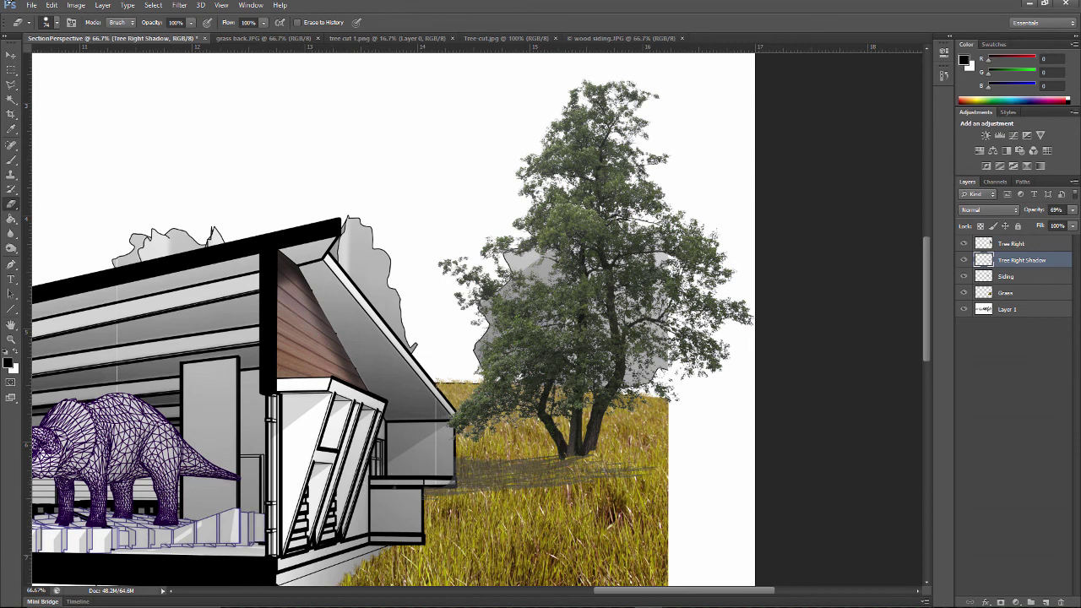
{"action": "left_click", "coordinate": [55, 23]}
{"action": "left_click_drag", "start_coordinate": [49, 57], "coordinate": [31, 57]}
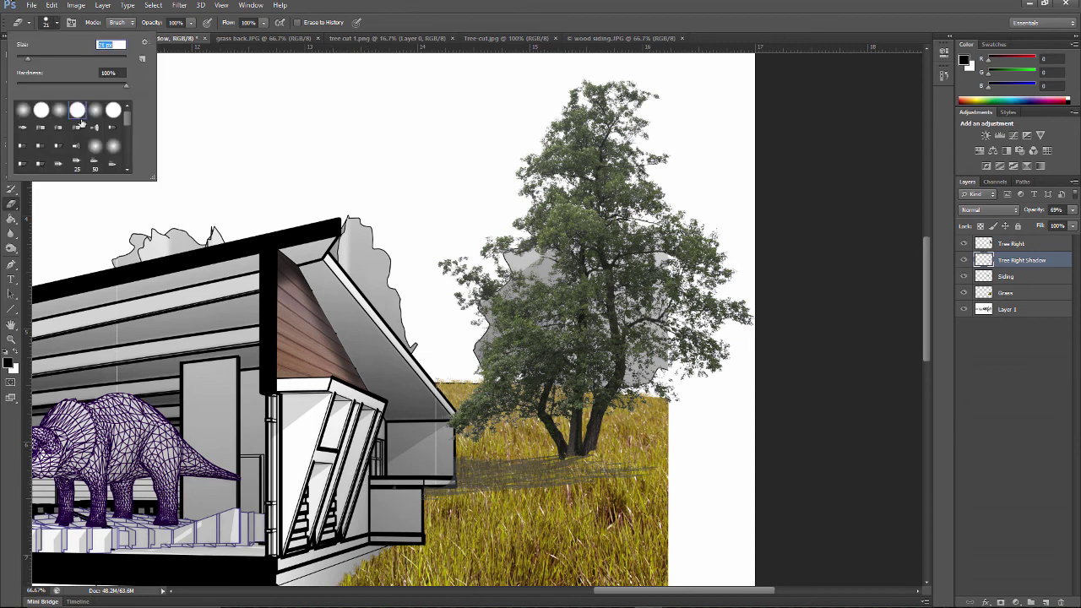
{"action": "left_click", "coordinate": [449, 461]}
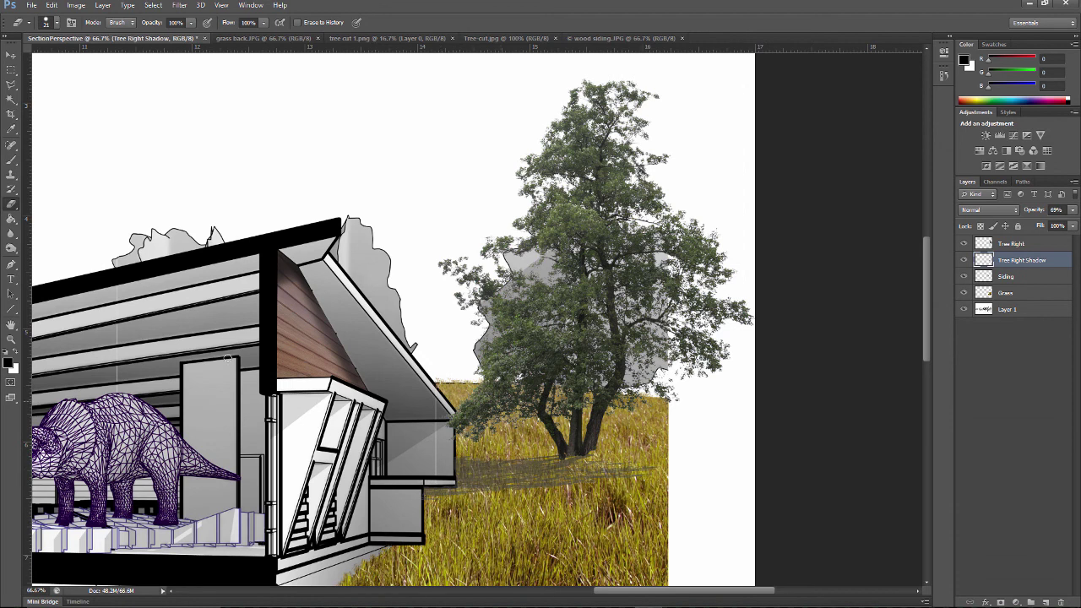
Roughen the tree shadow's edges near the building and trunk base on the Tree Right Shadow layer with a spatter-type eraser at 65 px.
{"action": "left_click", "coordinate": [12, 338]}
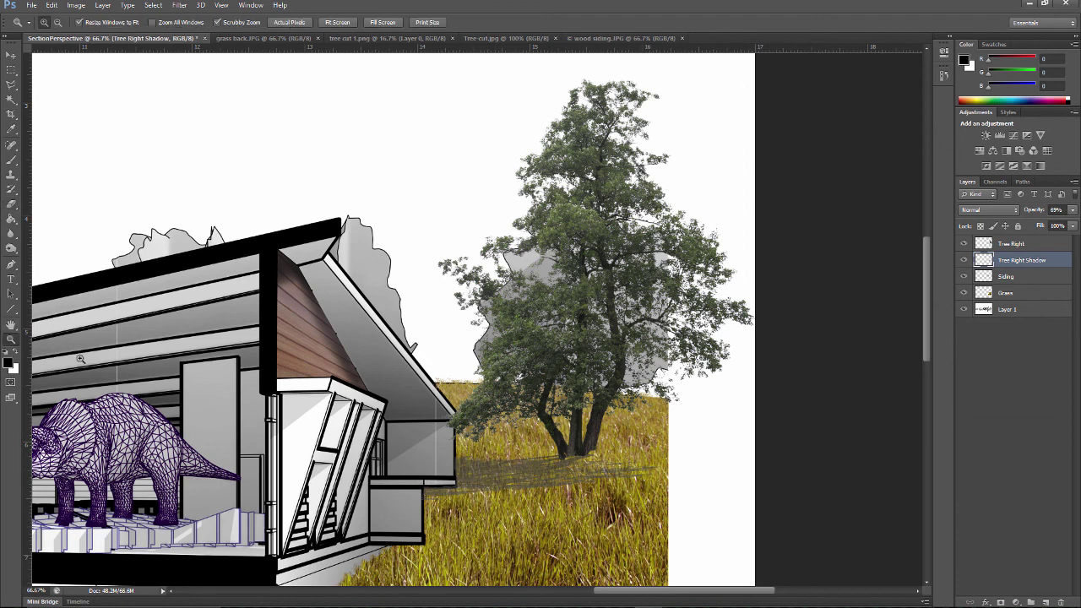
{"action": "left_click_drag", "start_coordinate": [503, 471], "coordinate": [535, 503]}
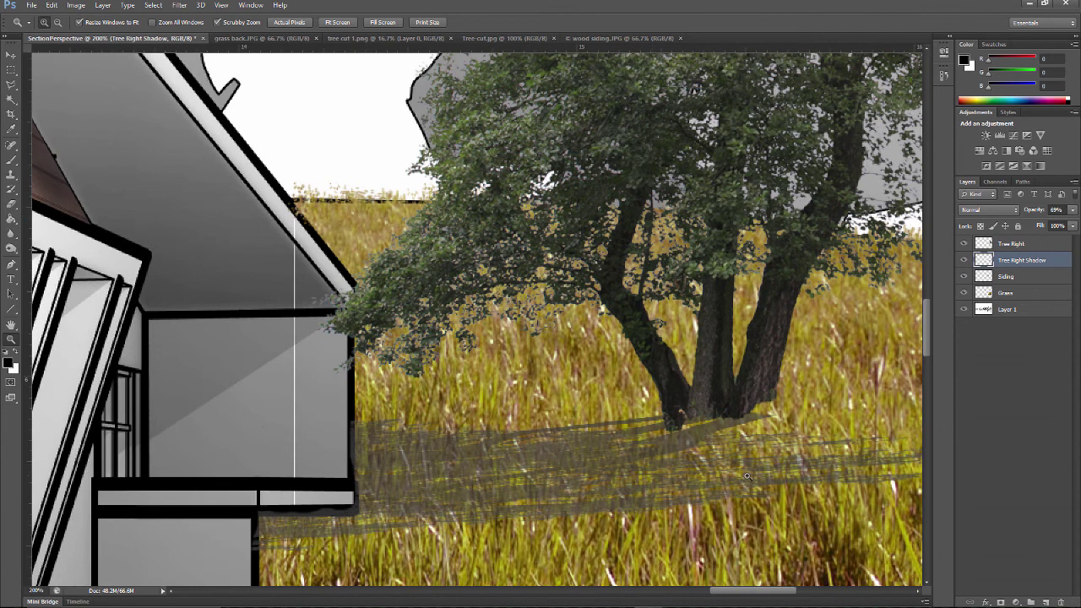
{"action": "key", "text": "e"}
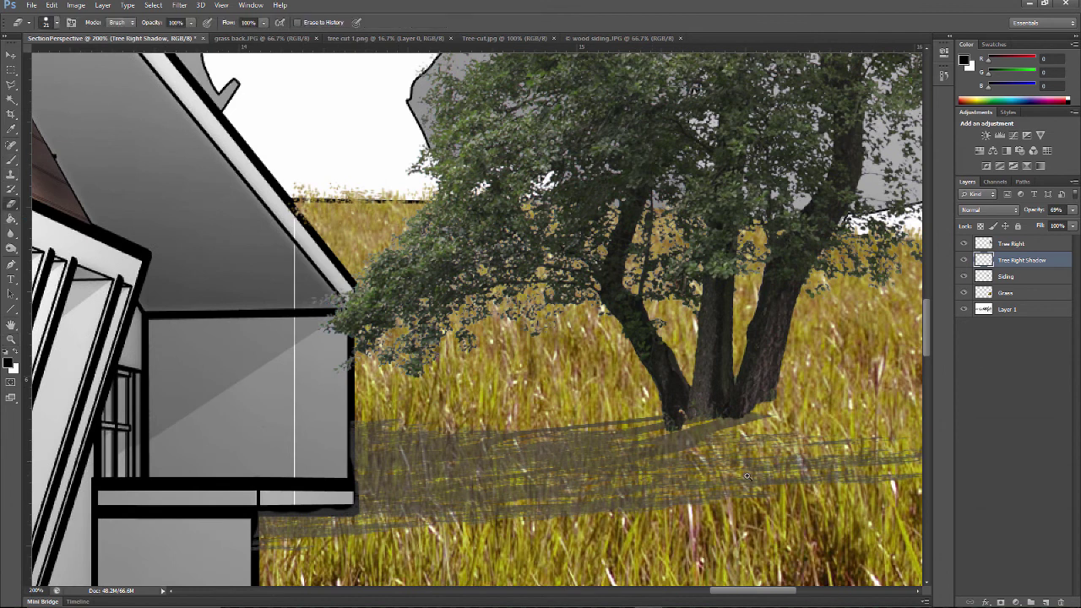
{"action": "left_click", "coordinate": [56, 23]}
{"action": "scroll", "coordinate": [72, 139], "scroll_direction": "down", "scroll_amount": 5}
{"action": "scroll", "coordinate": [72, 139], "scroll_direction": "down", "scroll_amount": 1}
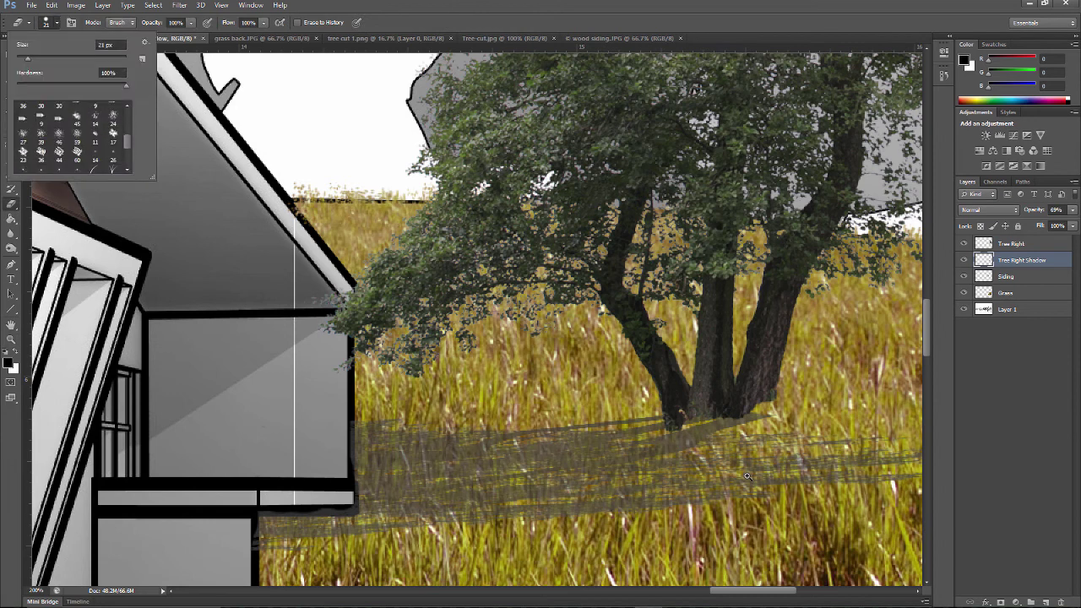
{"action": "left_click", "coordinate": [41, 134]}
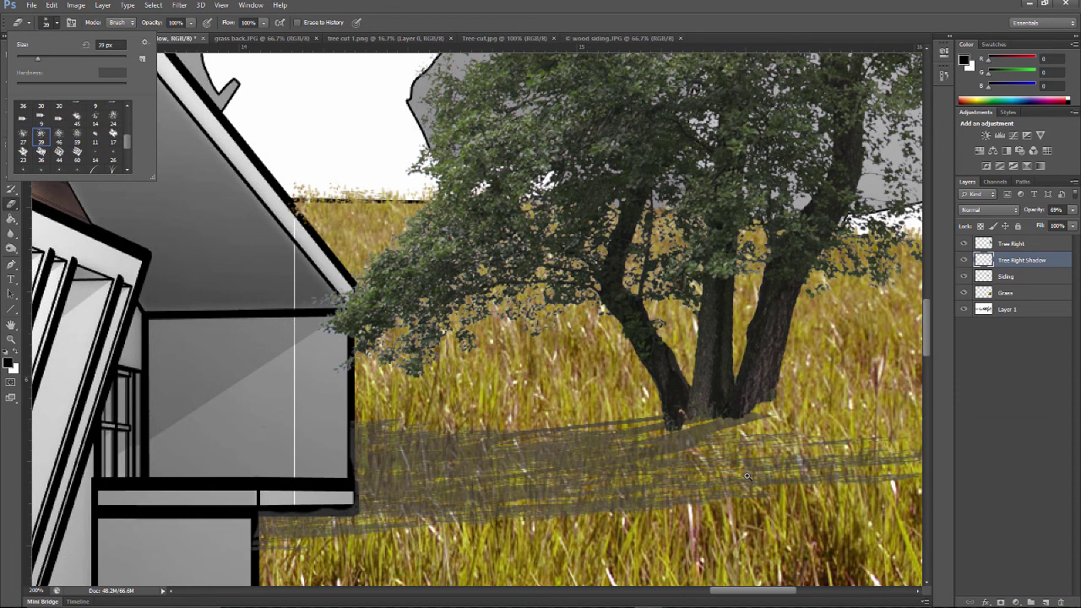
{"action": "left_click_drag", "start_coordinate": [38, 59], "coordinate": [52, 58]}
{"action": "key", "text": "Return"}
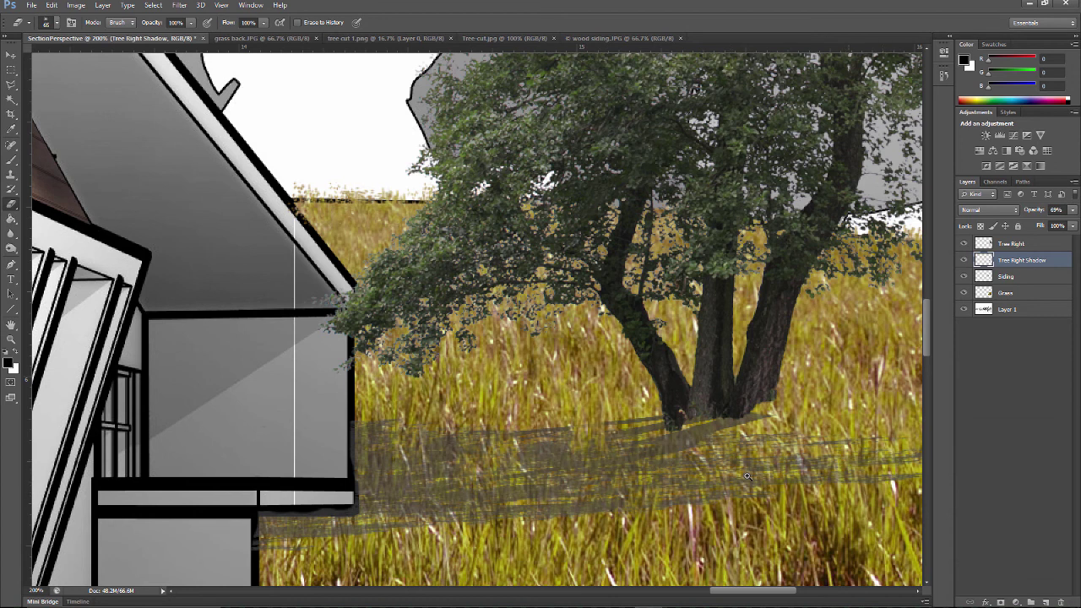
{"action": "left_click_drag", "start_coordinate": [358, 509], "coordinate": [285, 518]}
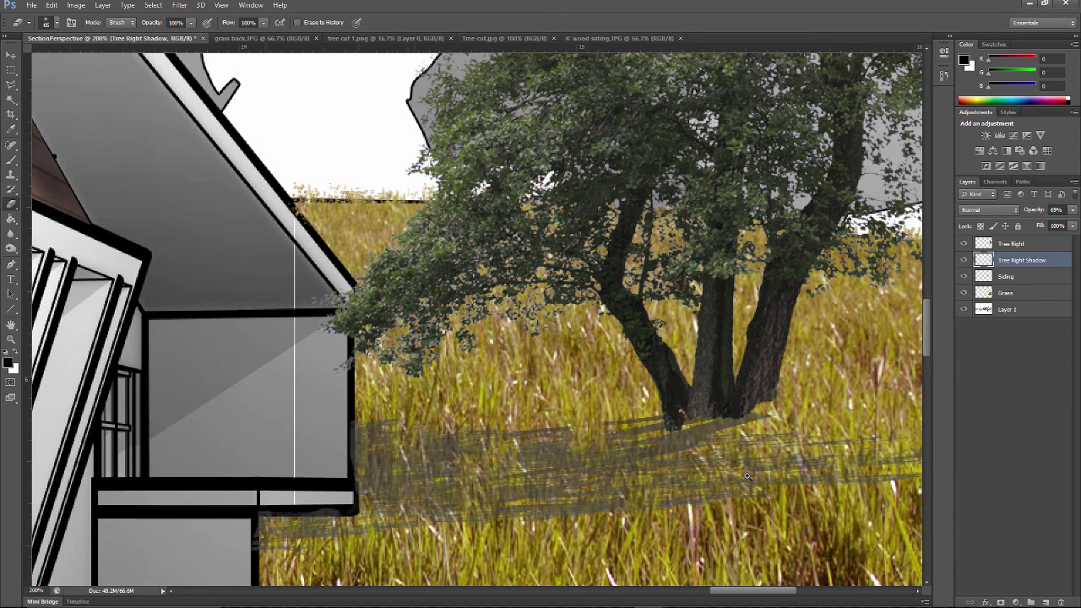
{"action": "left_click_drag", "start_coordinate": [386, 487], "coordinate": [386, 457]}
{"action": "left_click_drag", "start_coordinate": [644, 455], "coordinate": [725, 424]}
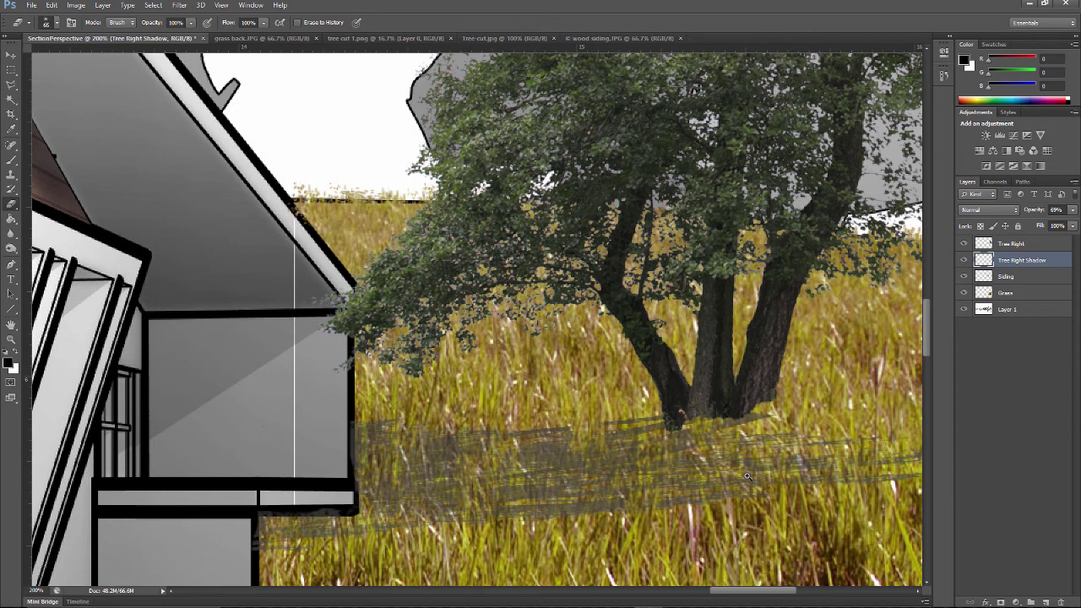
Erase the bottoms of the three trunks on the Tree Right layer with the textured eraser so the grass overlaps them.
{"action": "left_click", "coordinate": [1005, 293]}
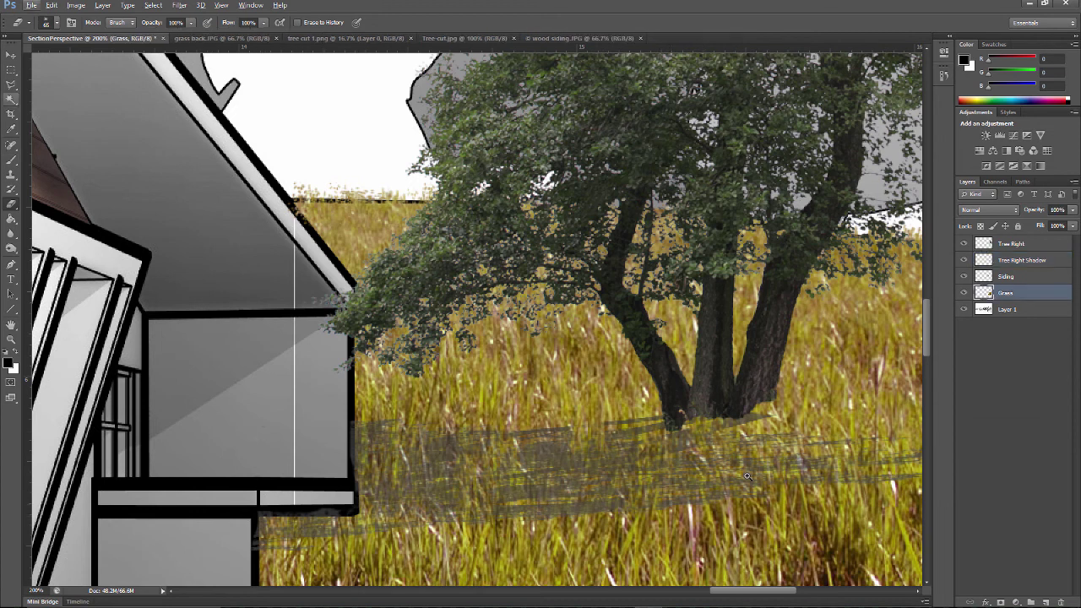
{"action": "key", "text": "s"}
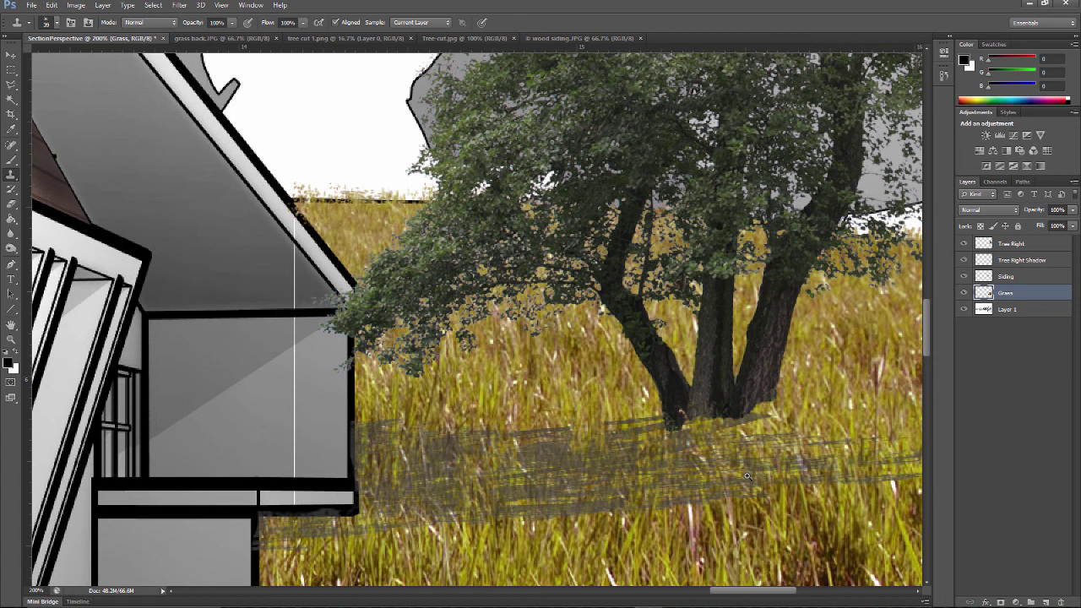
{"action": "left_click", "coordinate": [1012, 245]}
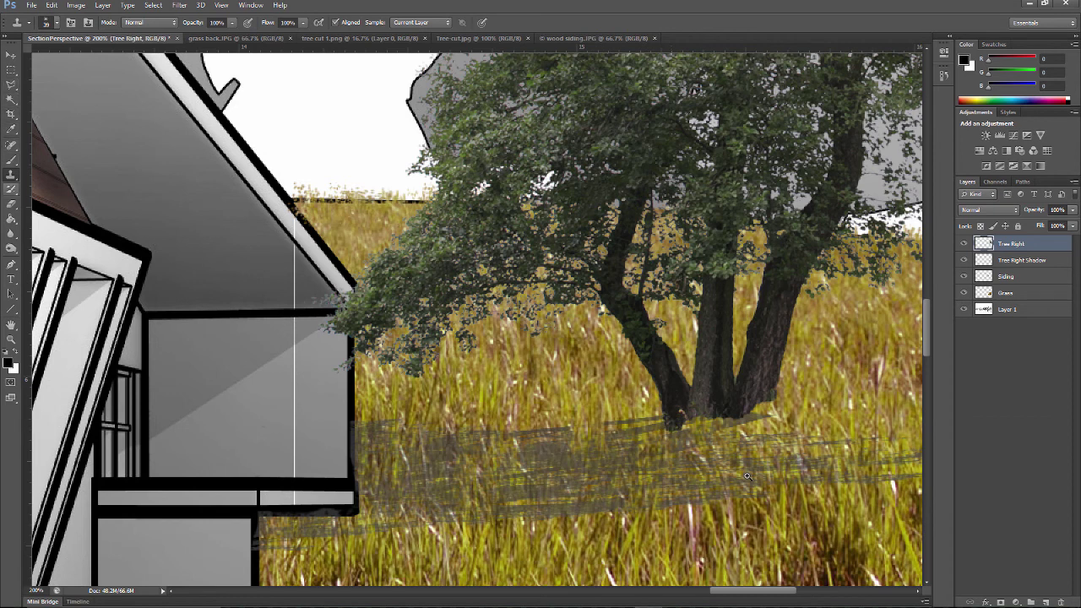
{"action": "left_click", "coordinate": [11, 203]}
{"action": "left_click", "coordinate": [678, 436]}
{"action": "left_click", "coordinate": [678, 435]}
{"action": "left_click", "coordinate": [679, 433]}
{"action": "left_click", "coordinate": [714, 433]}
{"action": "left_click", "coordinate": [740, 433]}
{"action": "left_click", "coordinate": [762, 434]}
{"action": "left_click", "coordinate": [749, 432]}
{"action": "left_click", "coordinate": [747, 433]}
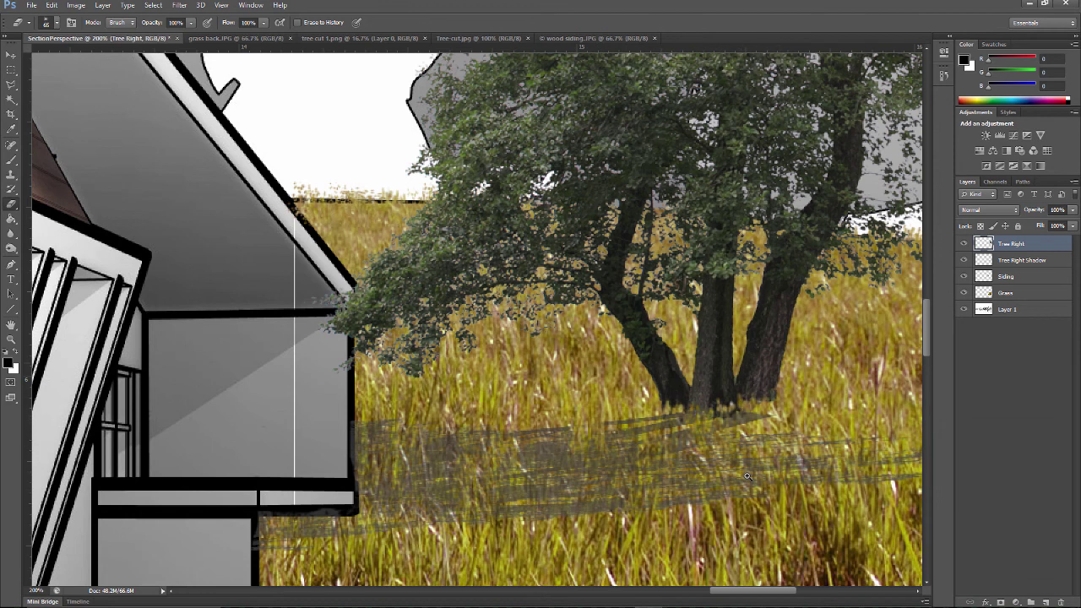
Erase the leaves overlapping the building's roof corner and wall on the Tree Right layer with a hard round 19 px eraser.
{"action": "key", "text": "alt+bracketleft"}
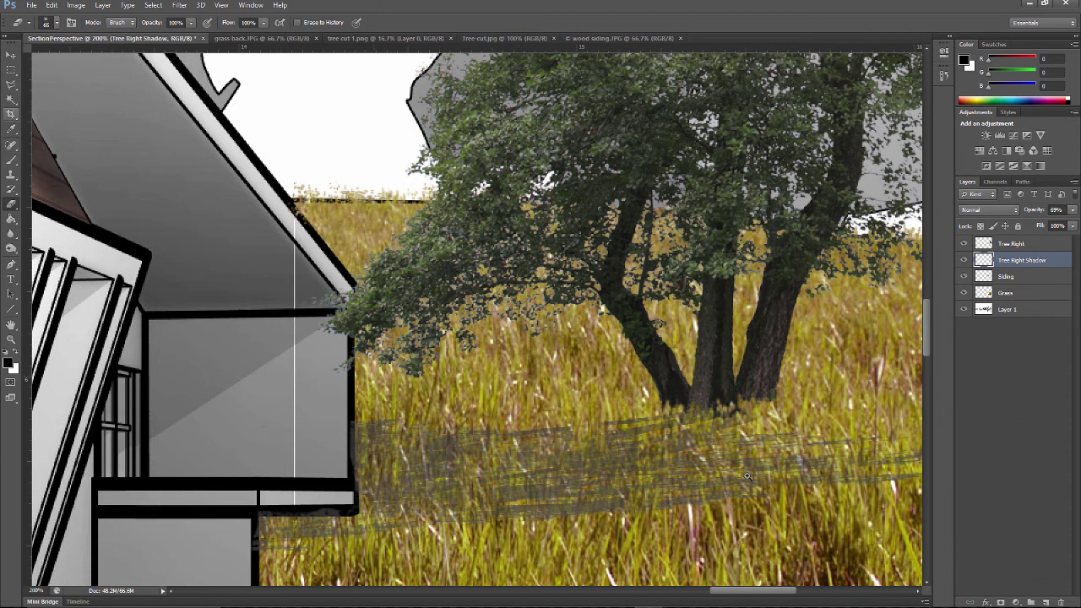
{"action": "left_click", "coordinate": [57, 22]}
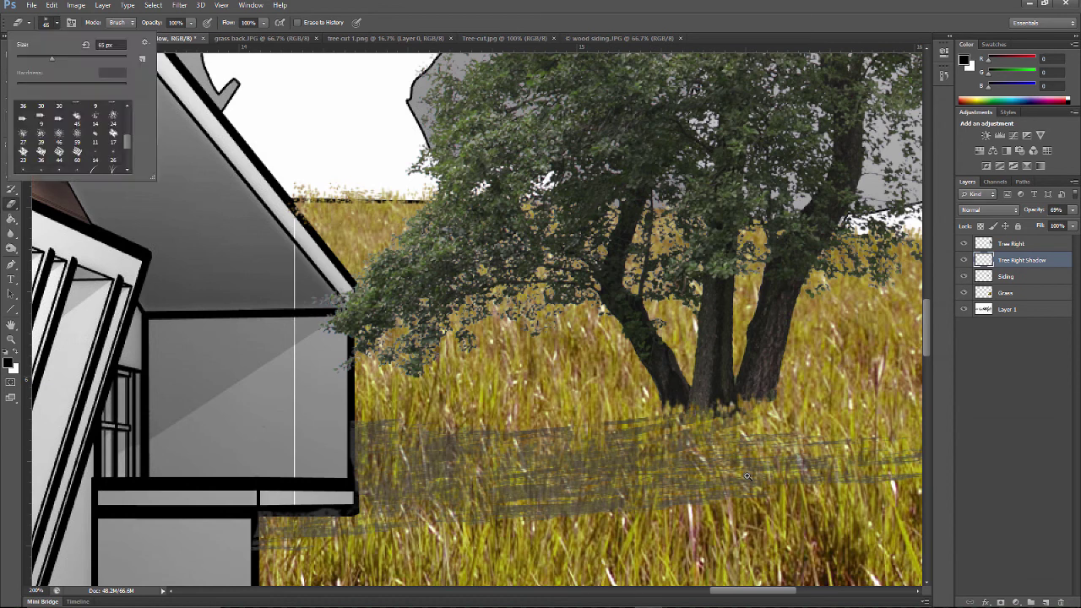
{"action": "scroll", "coordinate": [71, 136], "scroll_direction": "up", "scroll_amount": 5}
{"action": "left_click", "coordinate": [42, 110]}
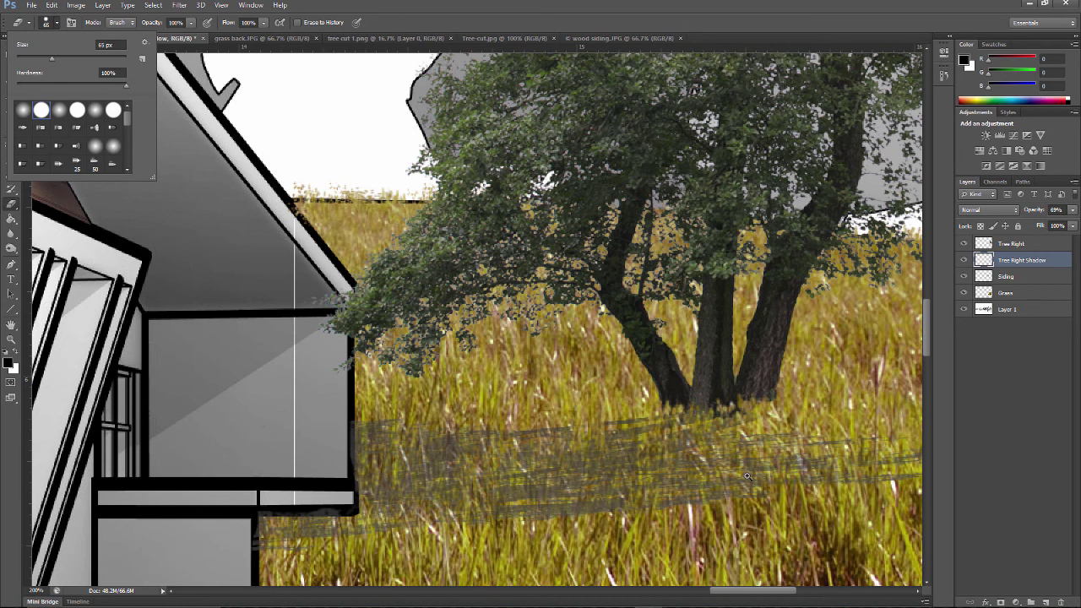
{"action": "left_click_drag", "start_coordinate": [51, 58], "coordinate": [35, 58]}
{"action": "key", "text": "Return"}
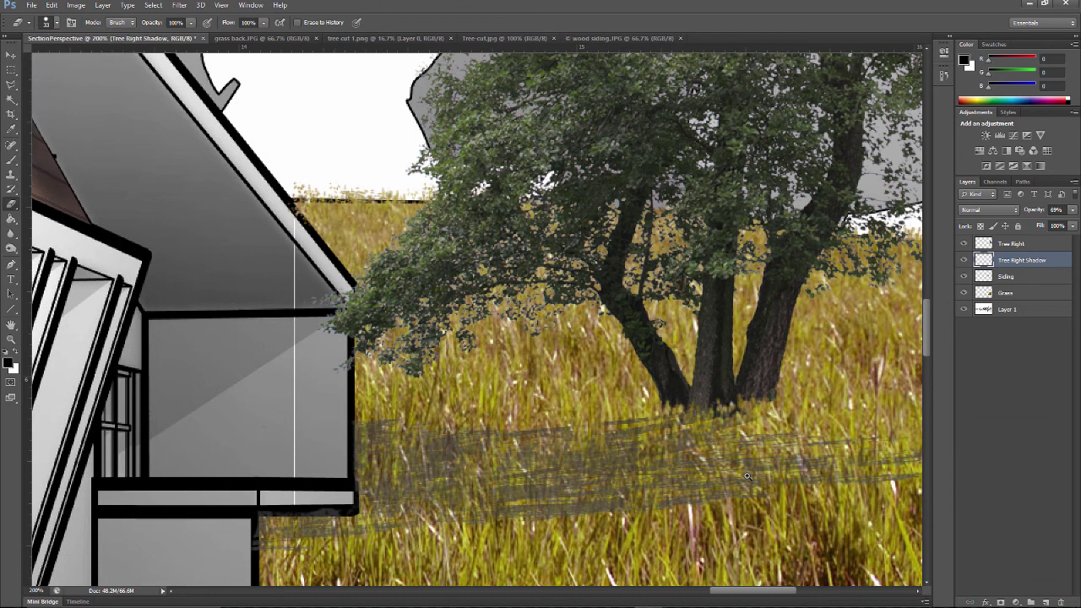
{"action": "key", "text": "alt+bracketright"}
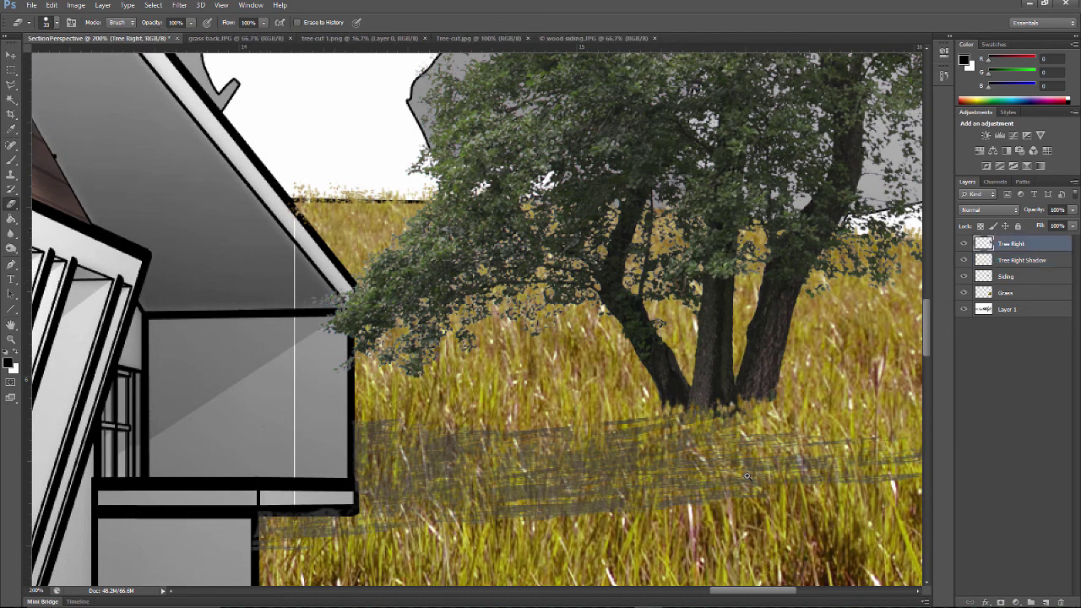
{"action": "left_click", "coordinate": [57, 23]}
{"action": "left_click_drag", "start_coordinate": [35, 58], "coordinate": [26, 58]}
{"action": "mouse_move", "coordinate": [346, 283]}
{"action": "left_mouse_down"}
{"action": "mouse_move", "coordinate": [346, 365]}
{"action": "mouse_move", "coordinate": [340, 317]}
{"action": "mouse_move", "coordinate": [314, 324]}
{"action": "left_mouse_up"}
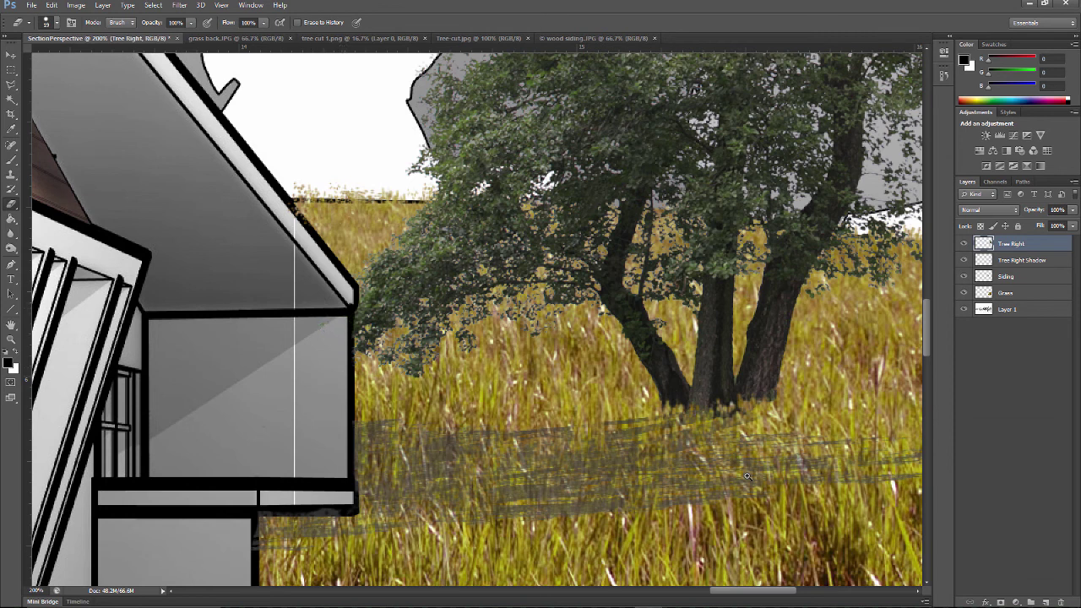
Erase the grass overlapping the sloped roof edge on the Grass layer, finishing with the whole drawing in view.
{"action": "left_click", "coordinate": [1010, 293]}
{"action": "left_click_drag", "start_coordinate": [280, 207], "coordinate": [298, 223]}
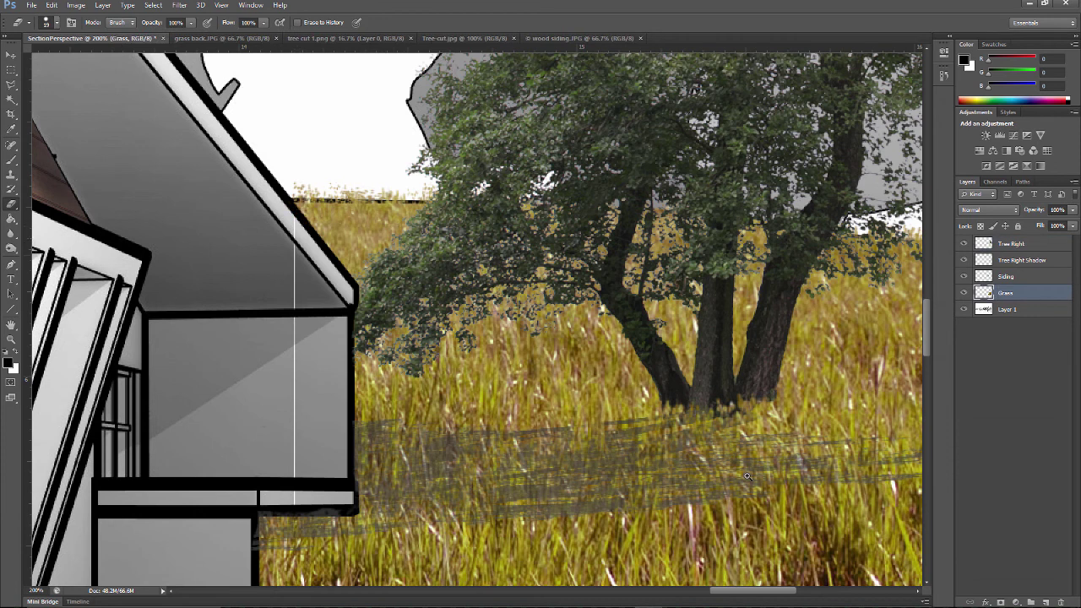
{"action": "key", "text": "h"}
{"action": "key", "text": "ctrl+0"}
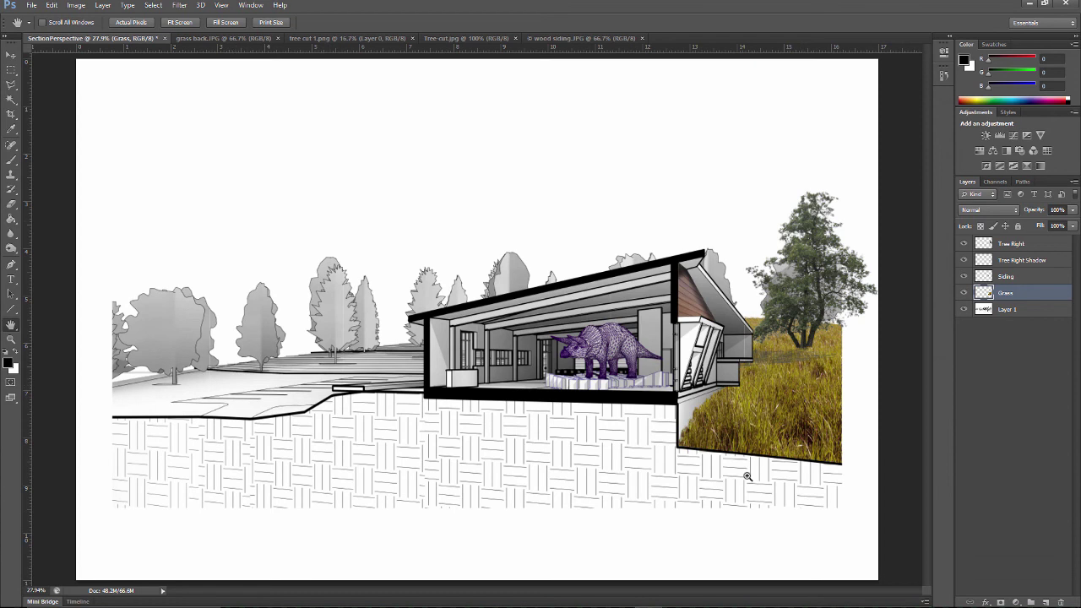
Open the Clouds Background JPG from the Desktop.
{"action": "key", "text": "alt+f"}
{"action": "key", "text": "Down"}
{"action": "key", "text": "Return"}
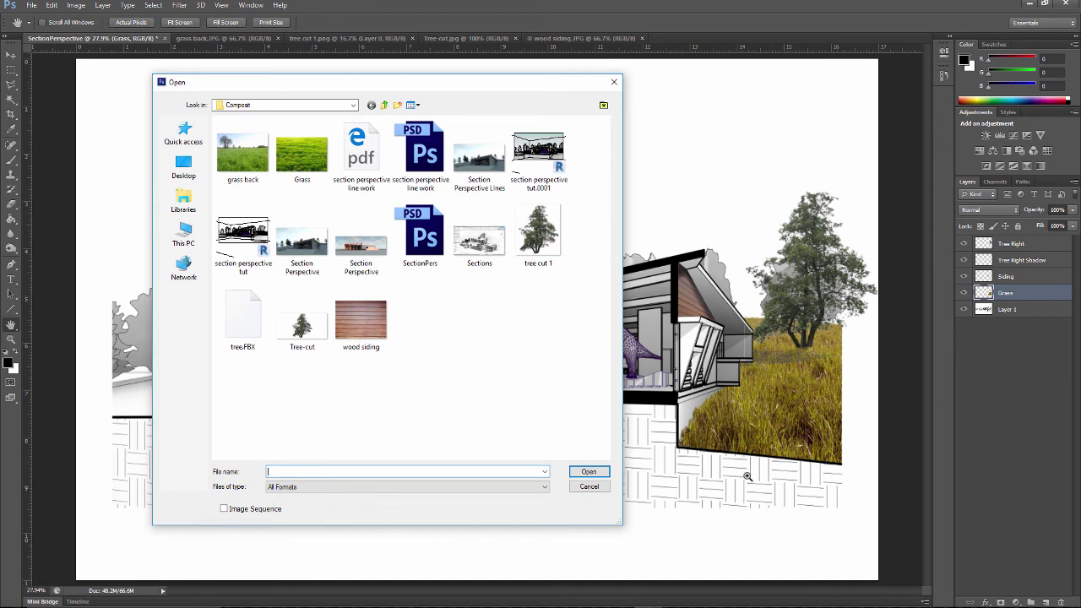
{"action": "left_click", "coordinate": [183, 167]}
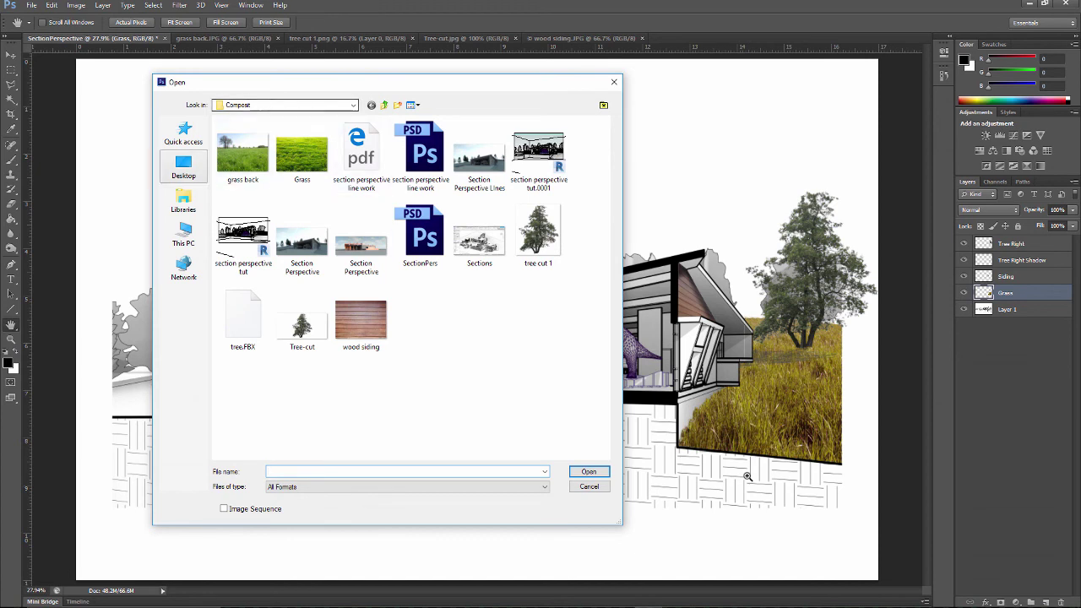
{"action": "left_click_drag", "start_coordinate": [606, 399], "coordinate": [606, 407]}
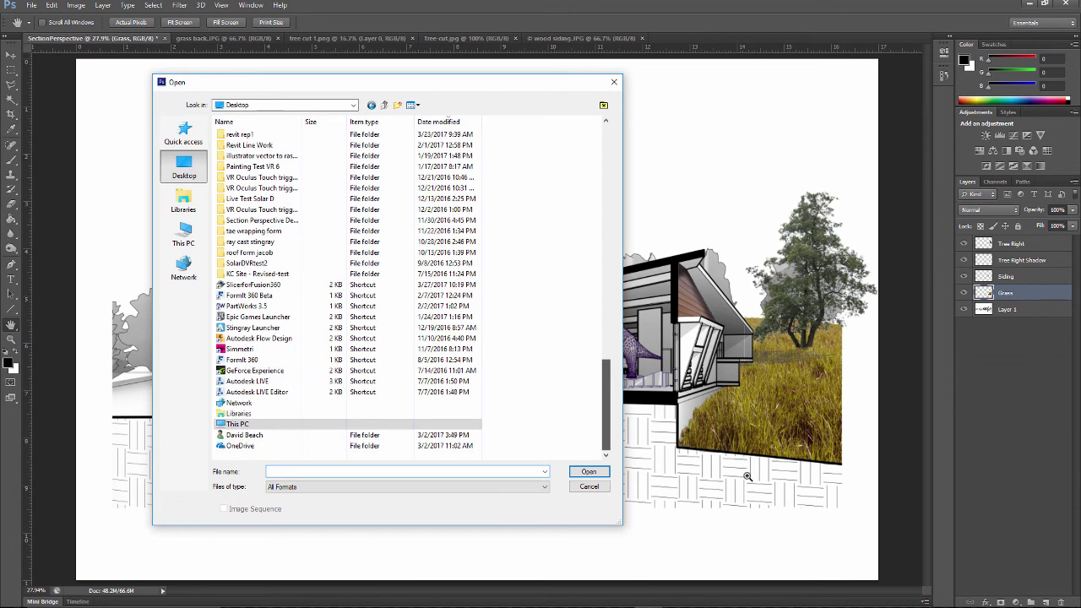
{"action": "left_click_drag", "start_coordinate": [605, 406], "coordinate": [606, 171]}
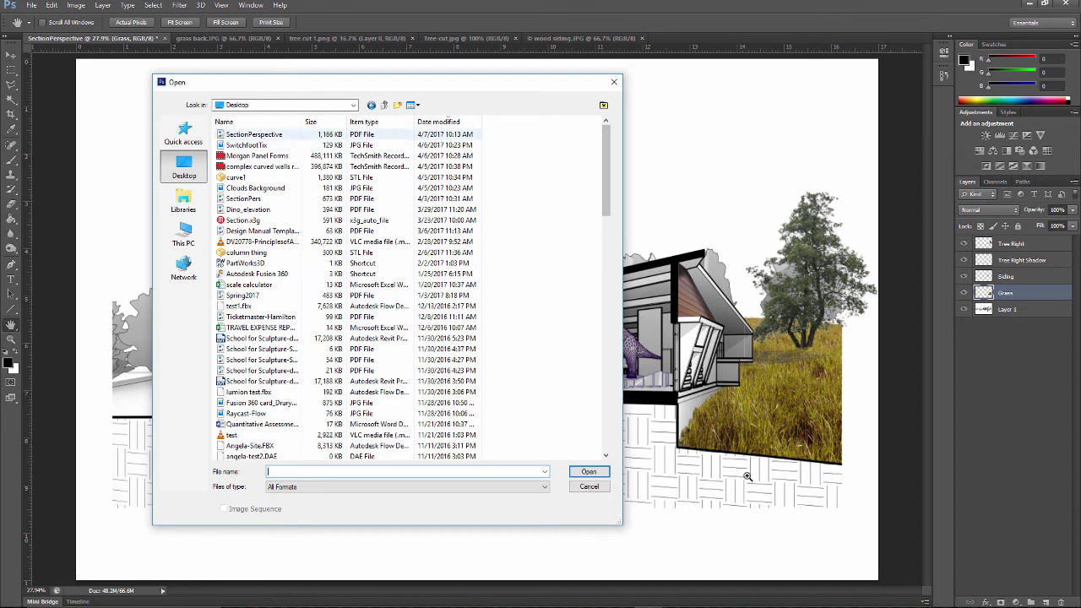
{"action": "left_click", "coordinate": [255, 188]}
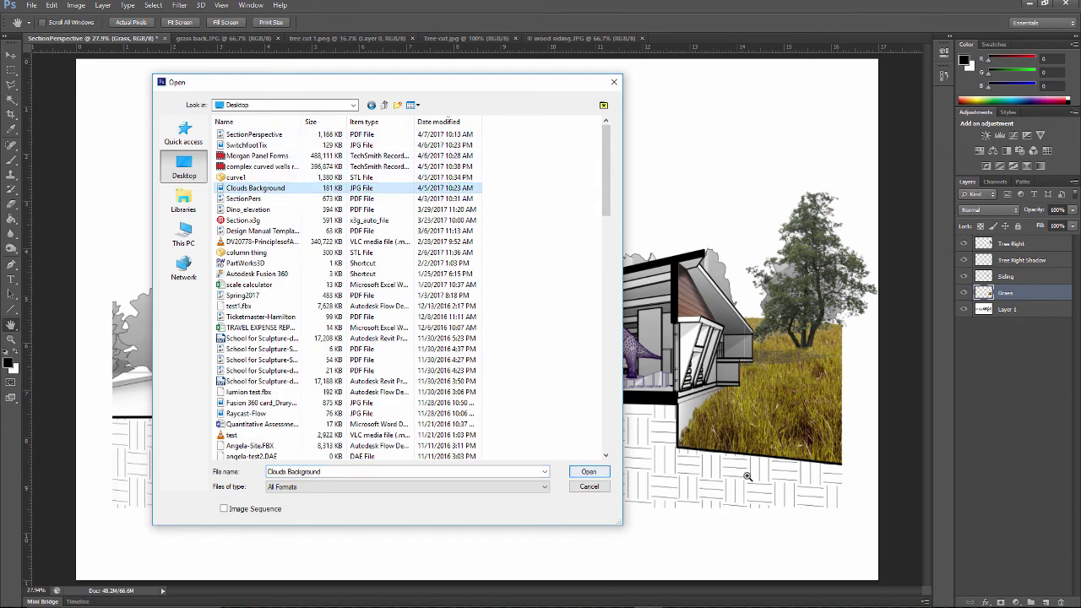
{"action": "left_click", "coordinate": [589, 473]}
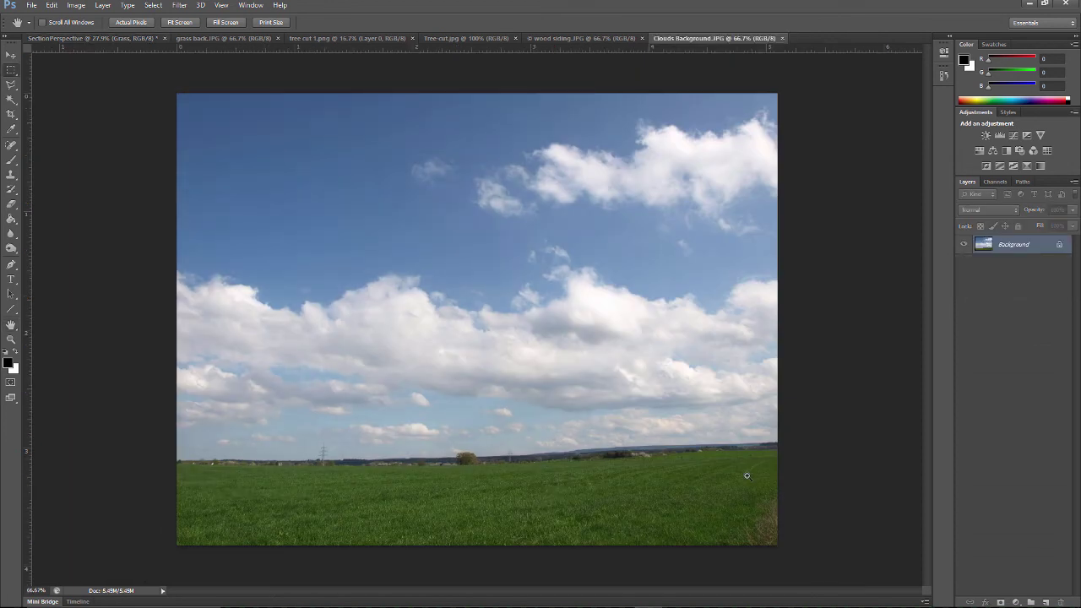
Copy the sky above the horizon from Clouds Background and paste it into the SectionPerspective document.
{"action": "key", "text": "m"}
{"action": "left_click_drag", "start_coordinate": [175, 93], "coordinate": [833, 438]}
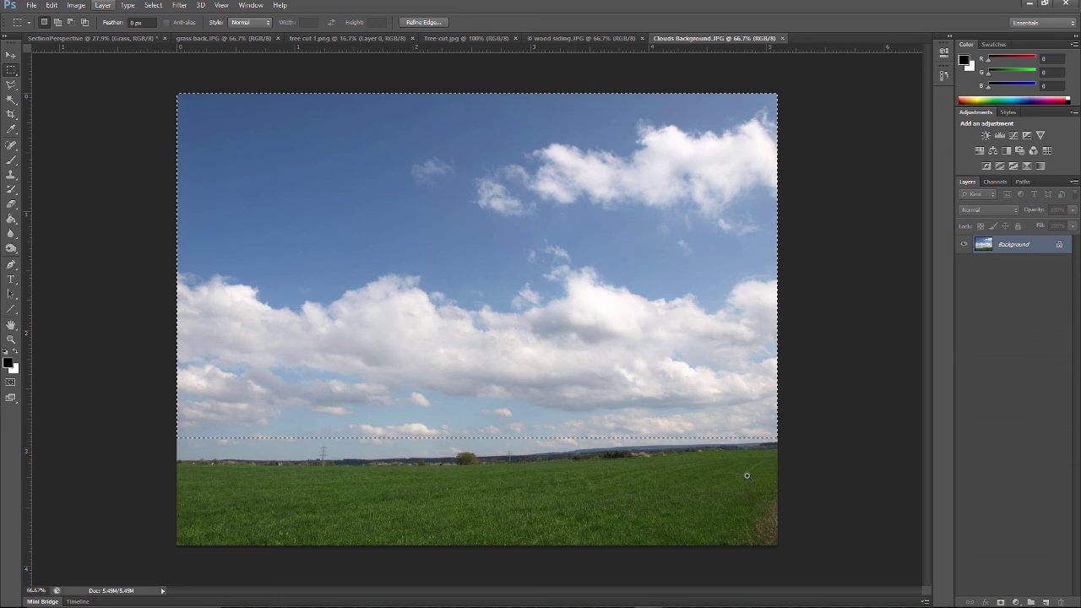
{"action": "left_click", "coordinate": [52, 5]}
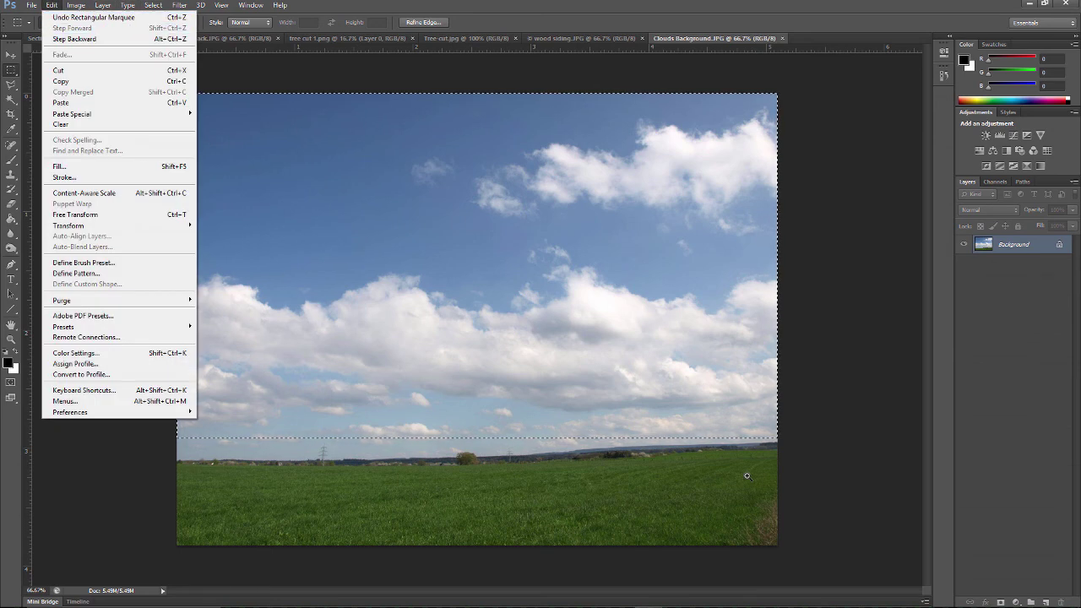
{"action": "left_click", "coordinate": [61, 81]}
{"action": "left_click", "coordinate": [93, 38]}
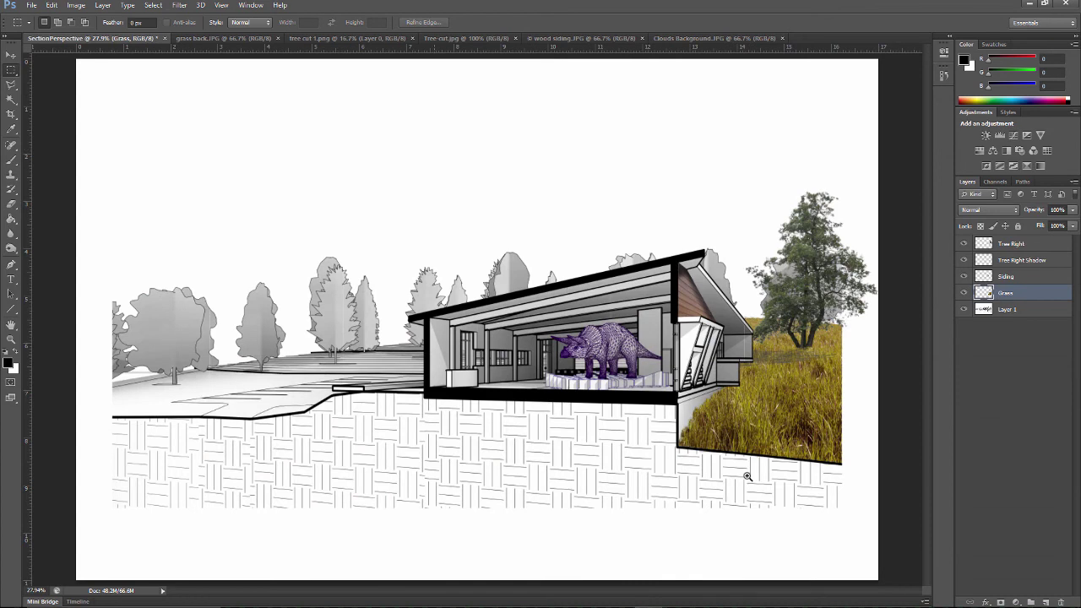
{"action": "left_click", "coordinate": [52, 5]}
{"action": "left_click", "coordinate": [61, 102]}
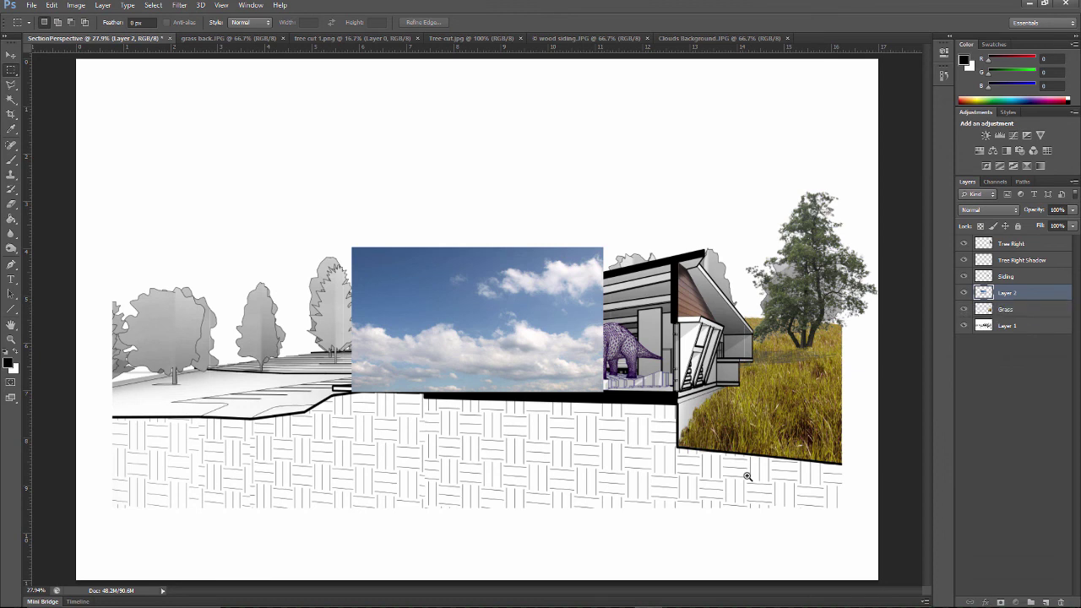
Place the pasted sky layer beneath the Grass layer and align it with the canvas's upper-right corner.
{"action": "key", "text": "ctrl+bracketleft"}
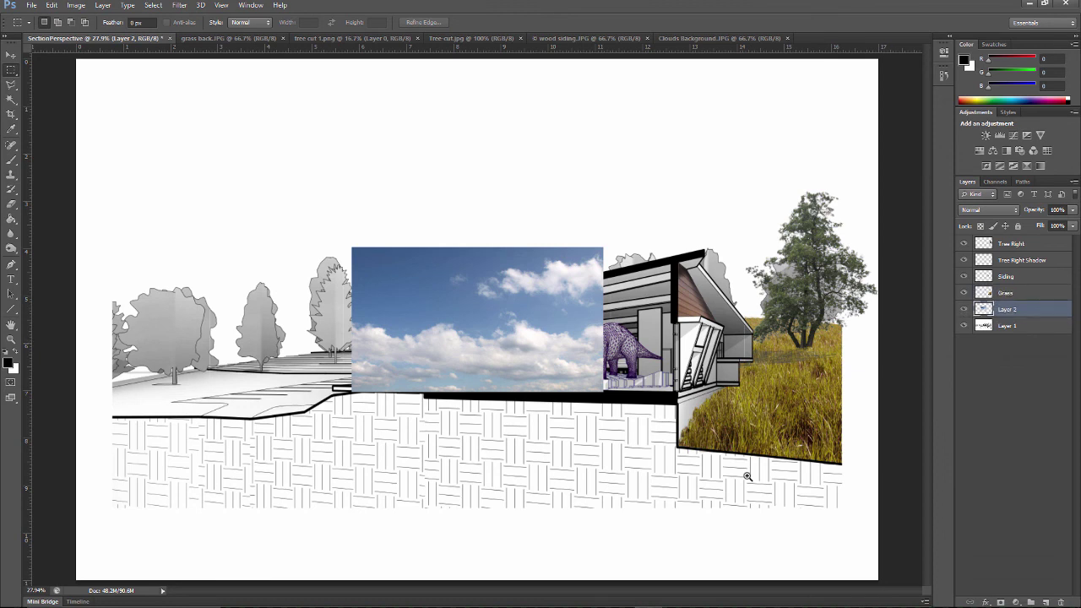
{"action": "key", "text": "v"}
{"action": "left_click_drag", "start_coordinate": [496, 265], "coordinate": [772, 76]}
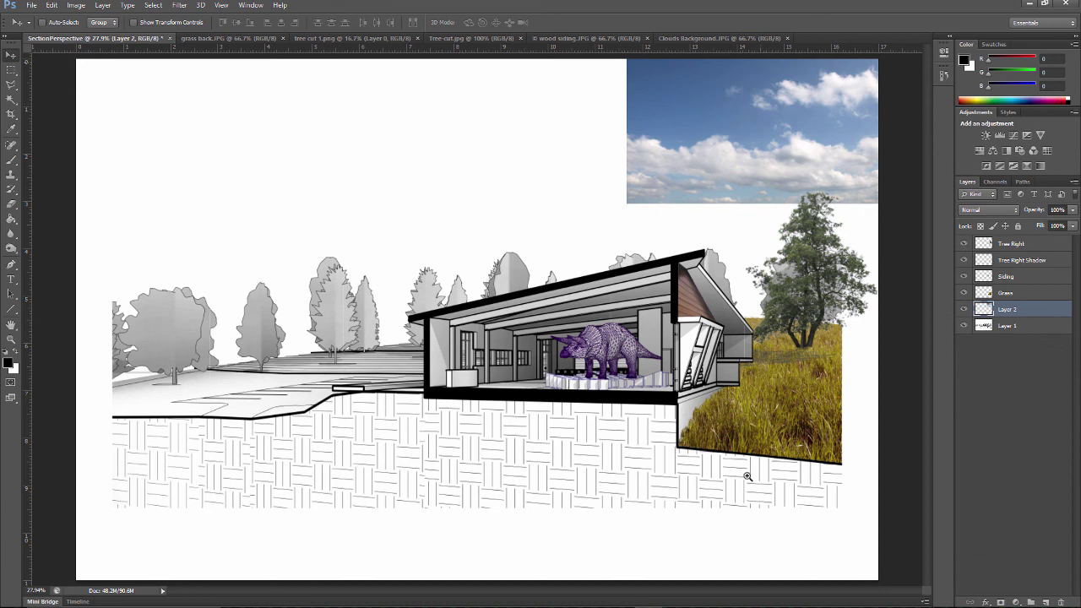
Scale the sky to about 319% width and 228% height so it spans the canvas down to the building's floor level.
{"action": "left_click", "coordinate": [51, 5]}
{"action": "mouse_move", "coordinate": [84, 225]}
{"action": "left_click", "coordinate": [214, 241]}
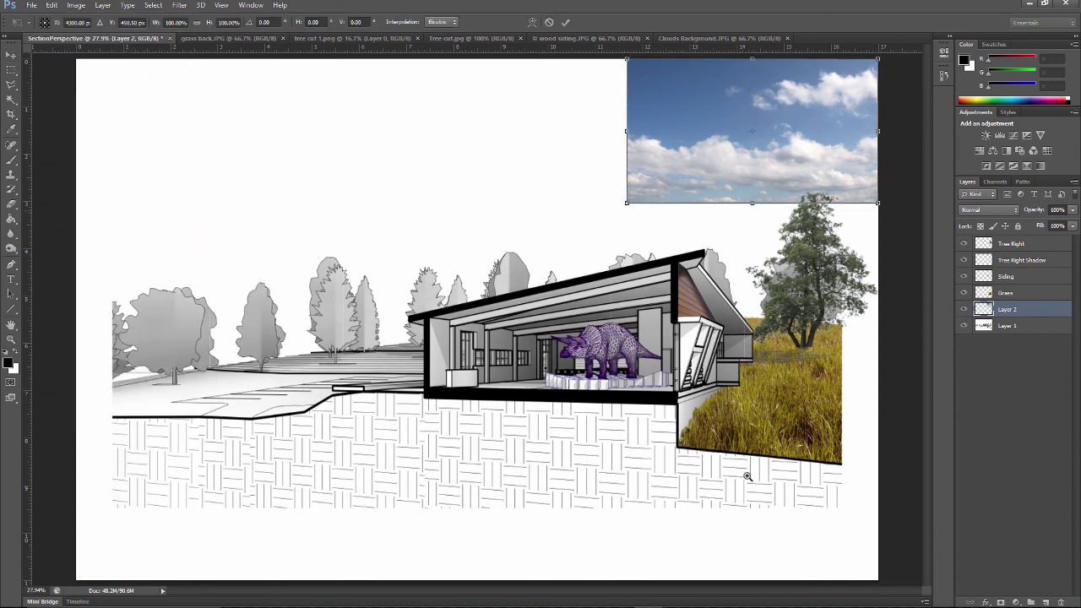
{"action": "mouse_move", "coordinate": [626, 203]}
{"action": "left_mouse_down"}
{"action": "mouse_move", "coordinate": [273, 289]}
{"action": "mouse_move", "coordinate": [149, 346]}
{"action": "mouse_move", "coordinate": [99, 382]}
{"action": "mouse_move", "coordinate": [116, 387]}
{"action": "mouse_move", "coordinate": [76, 389]}
{"action": "left_mouse_up"}
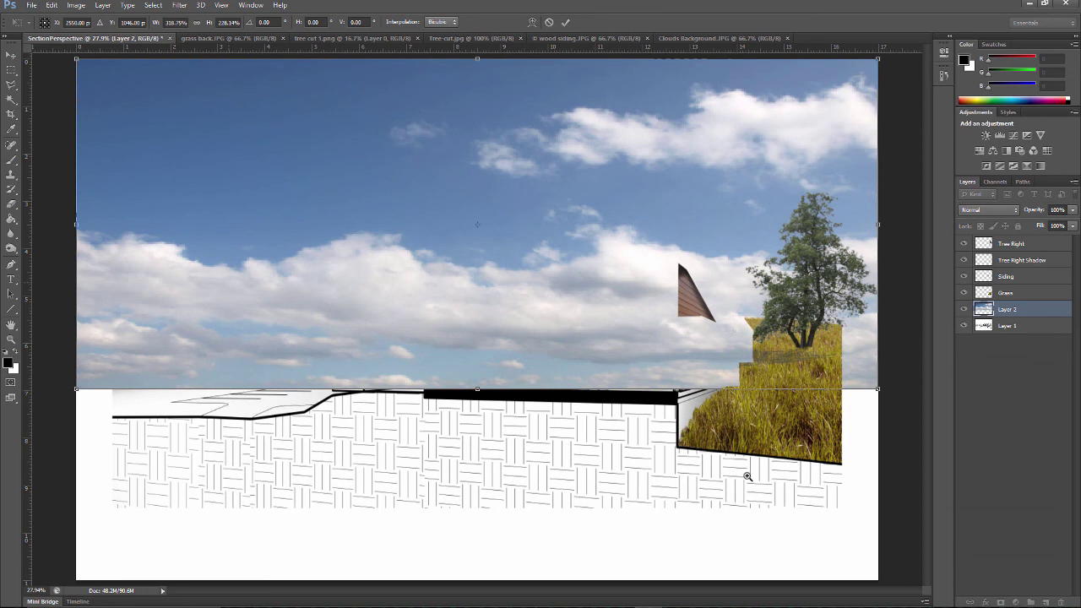
{"action": "key", "text": "Return"}
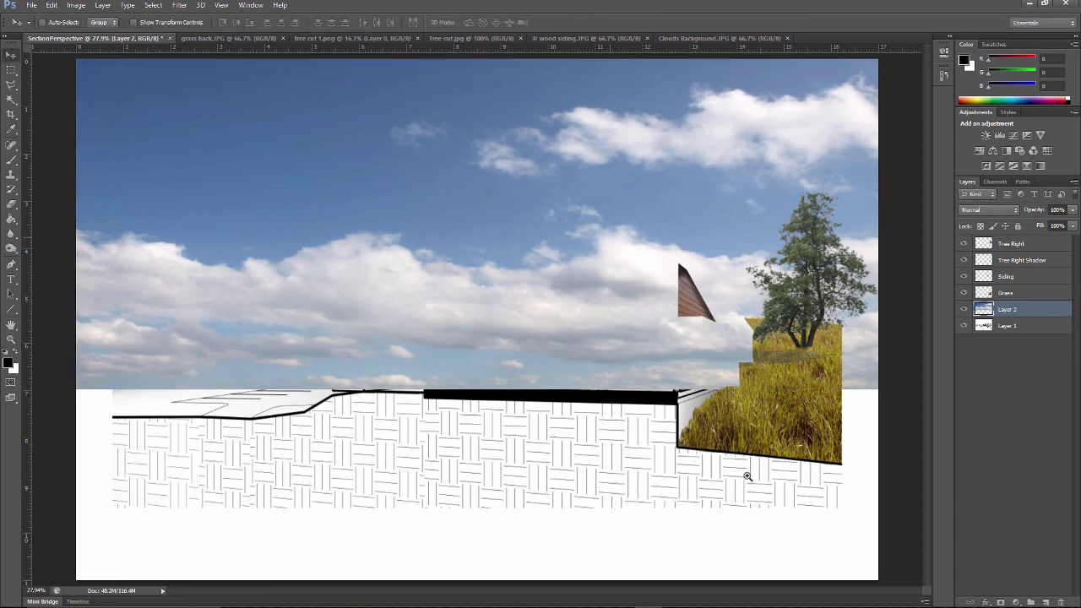
Lower the sky layer's opacity to 49% so the line drawing shows through.
{"action": "key", "text": "z"}
{"action": "left_click", "coordinate": [1073, 211]}
{"action": "left_click_drag", "start_coordinate": [1074, 223], "coordinate": [1043, 223]}
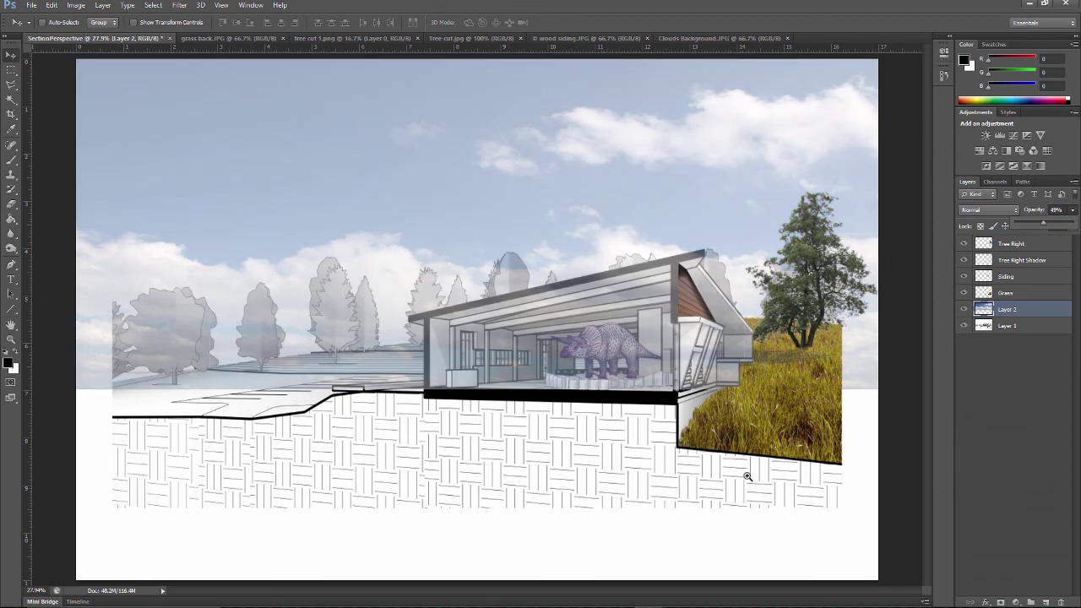
Lasso the sky area above the hill line and the roof, invert the selection, and delete the sky covering the building and ground.
{"action": "key", "text": "l"}
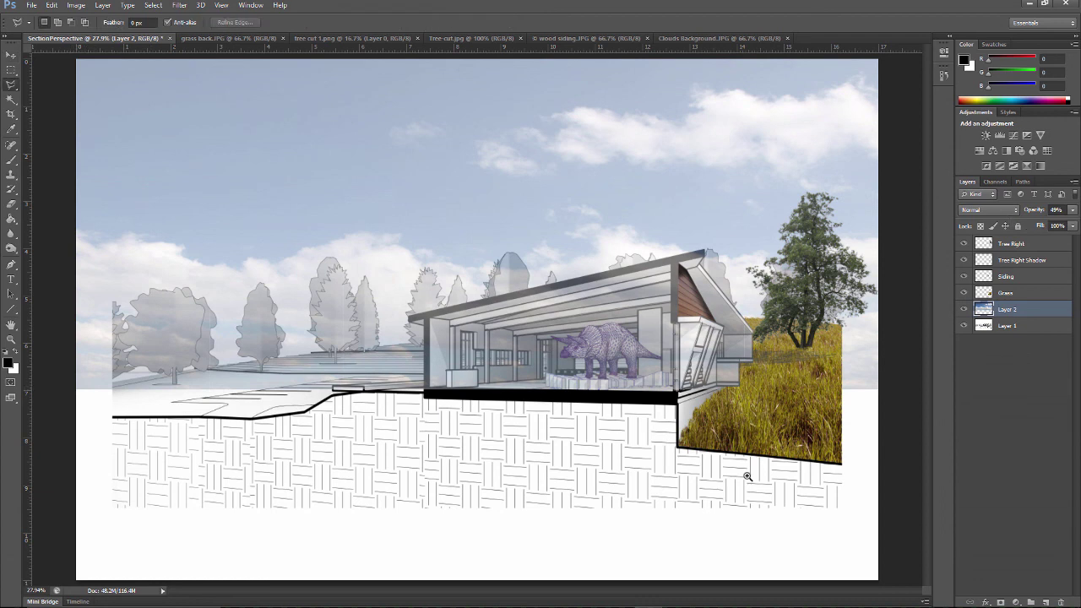
{"action": "left_click", "coordinate": [76, 395]}
{"action": "left_click", "coordinate": [118, 383]}
{"action": "left_click", "coordinate": [895, 337]}
{"action": "left_click", "coordinate": [895, 50]}
{"action": "left_click", "coordinate": [47, 57]}
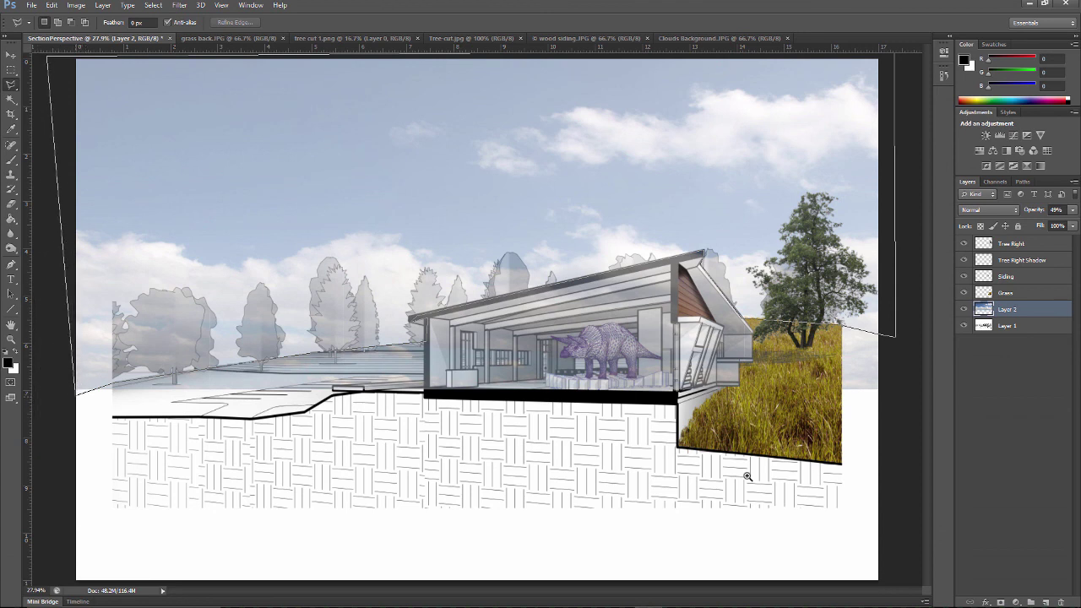
{"action": "key", "text": "Return"}
{"action": "key", "text": "alt+s"}
{"action": "key", "text": "i"}
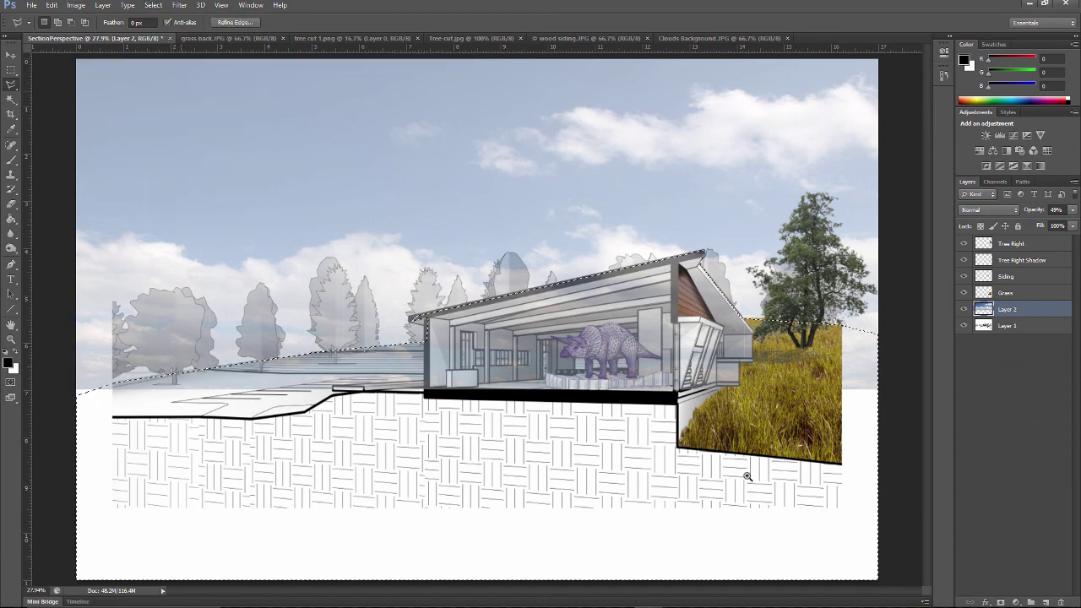
{"action": "key", "text": "Delete"}
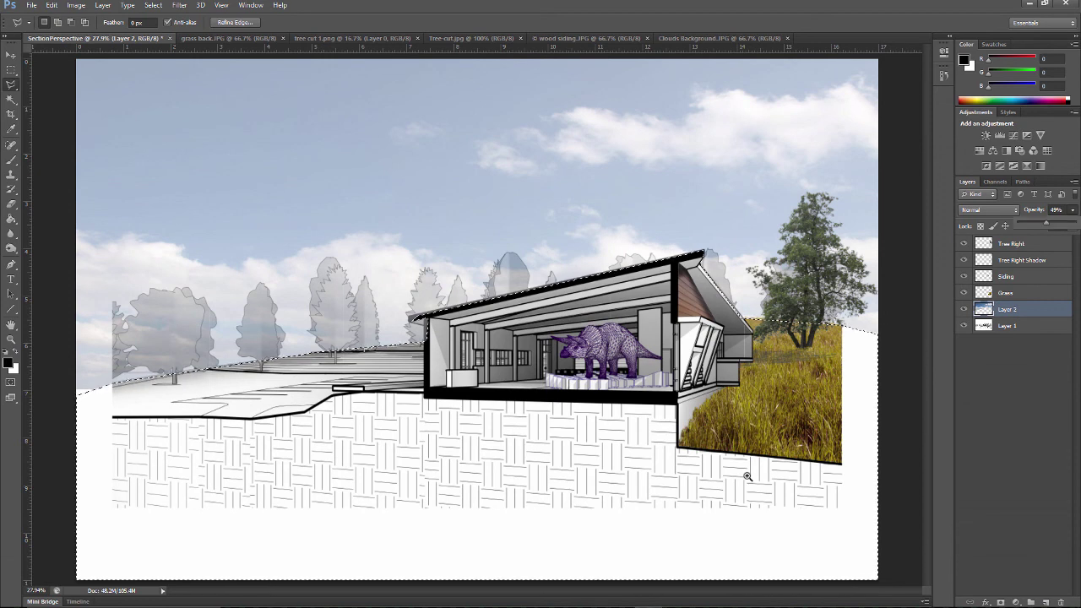
Restore the sky layer's opacity to 100% and clear the selection.
{"action": "key", "text": "0"}
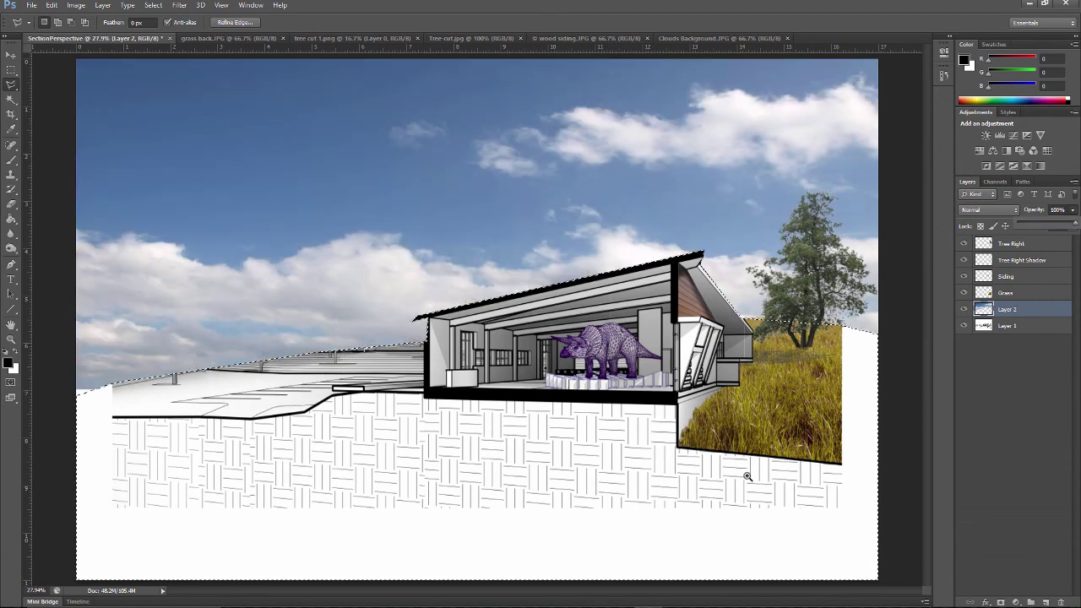
{"action": "key", "text": "alt+s"}
{"action": "key", "text": "Down"}
{"action": "key", "text": "Return"}
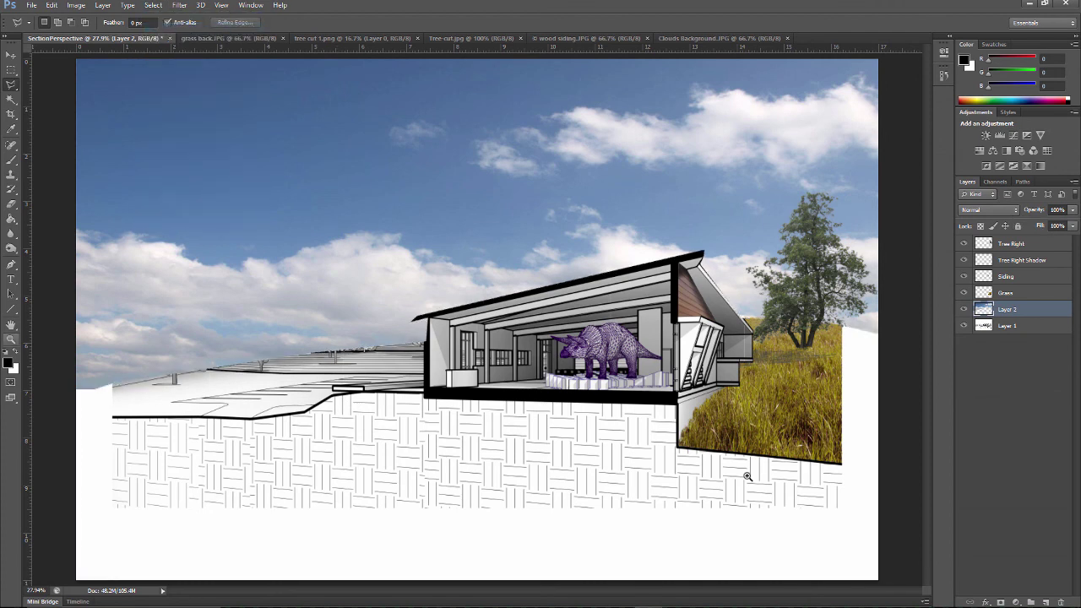
Set the sky layer's opacity to 51% and erase the leftover sky over the tip of the roof's left eave.
{"action": "key", "text": "z"}
{"action": "key", "text": "ctrl+plus"}
{"action": "key", "text": "ctrl+plus"}
{"action": "key", "text": "ctrl+plus"}
{"action": "key", "text": "ctrl+plus"}
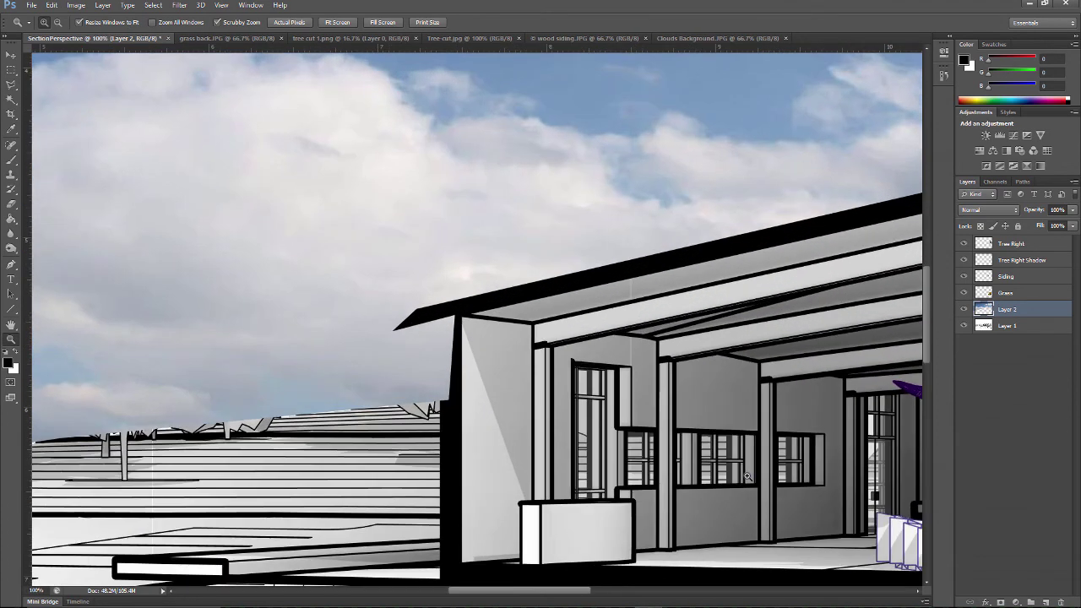
{"action": "key", "text": "5"}
{"action": "key", "text": "1"}
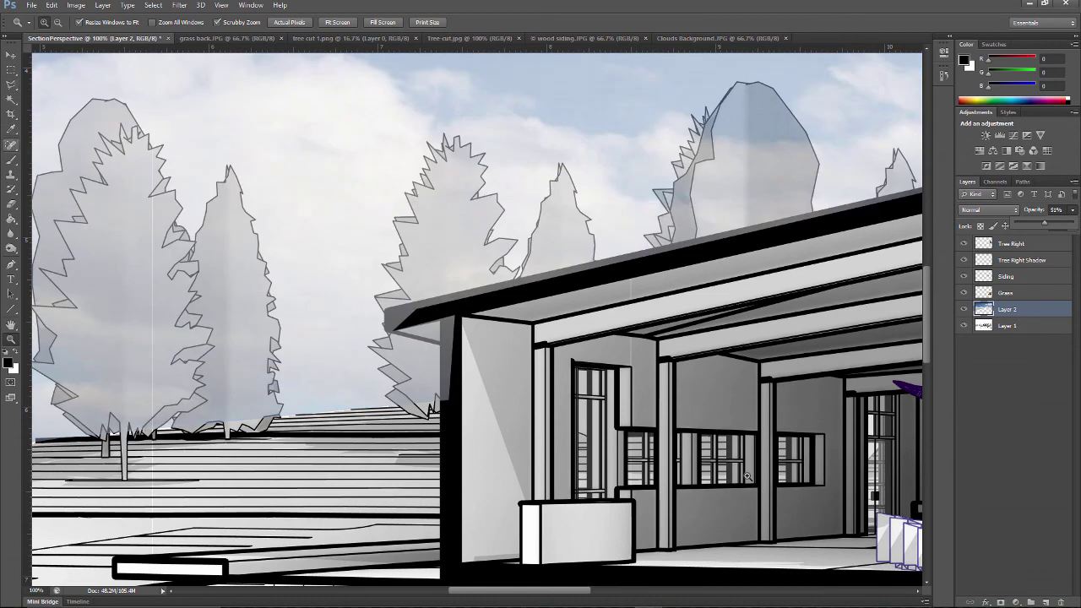
{"action": "key", "text": "e"}
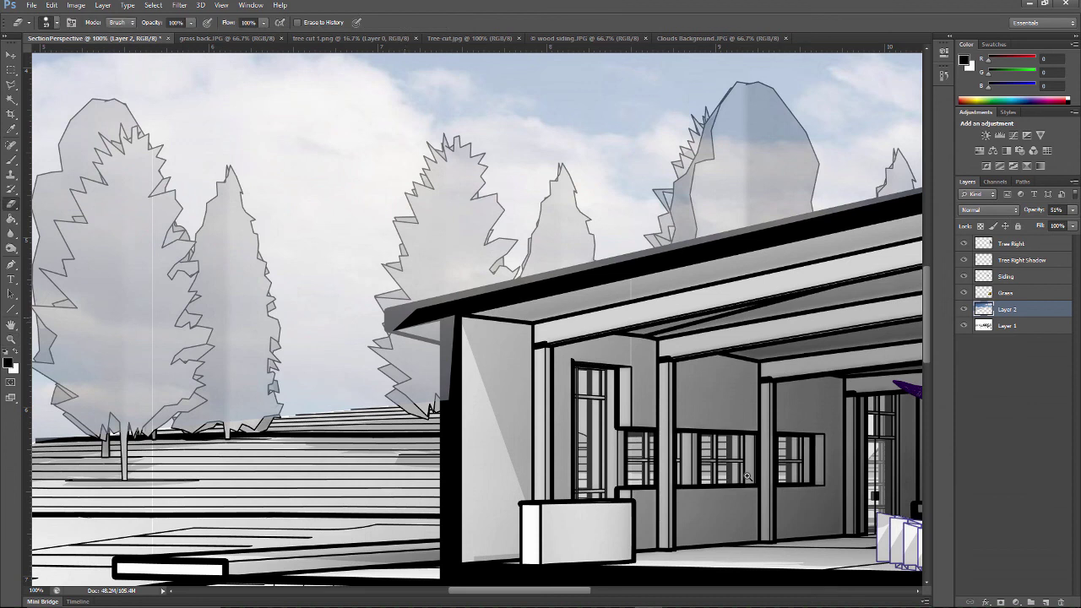
{"action": "mouse_move", "coordinate": [402, 324]}
{"action": "left_mouse_down"}
{"action": "mouse_move", "coordinate": [392, 316]}
{"action": "mouse_move", "coordinate": [437, 303]}
{"action": "left_mouse_up"}
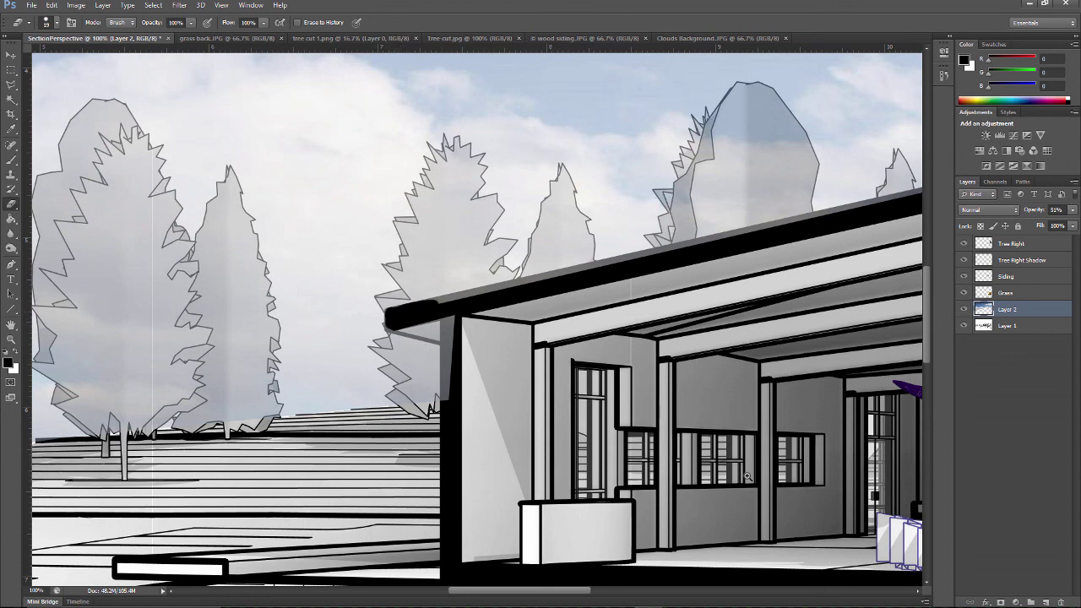
Lasso along the roof's upper edge, left eave and left wall, and delete the remaining sky over the black section cut.
{"action": "key", "text": "l"}
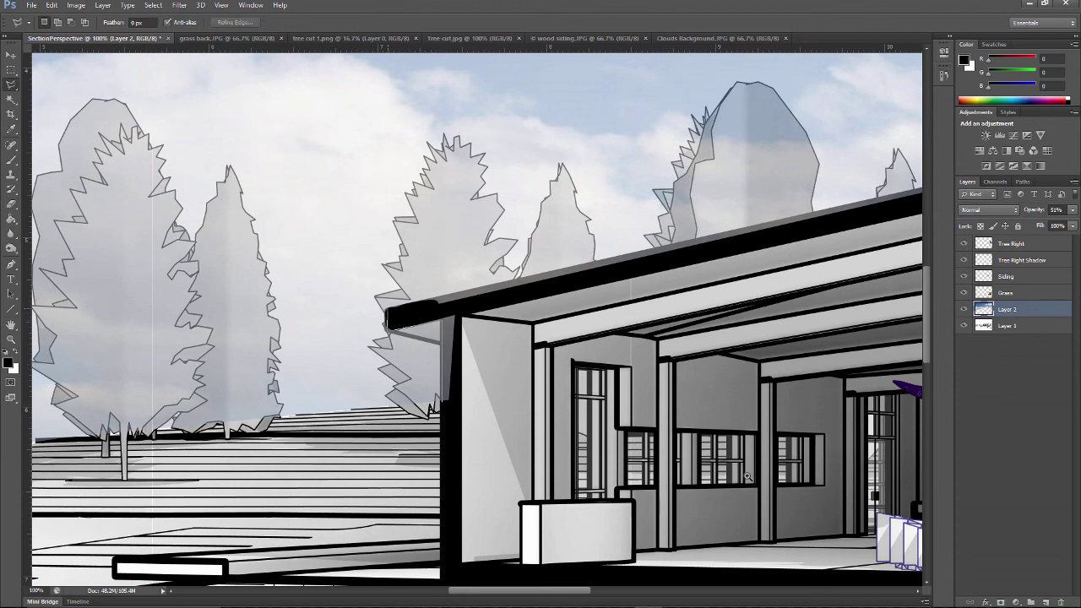
{"action": "scroll", "coordinate": [747, 477], "scroll_direction": "right", "scroll_amount": 8}
{"action": "scroll", "coordinate": [747, 478], "scroll_direction": "up", "scroll_amount": 3}
{"action": "scroll", "coordinate": [747, 478], "scroll_direction": "right", "scroll_amount": 5}
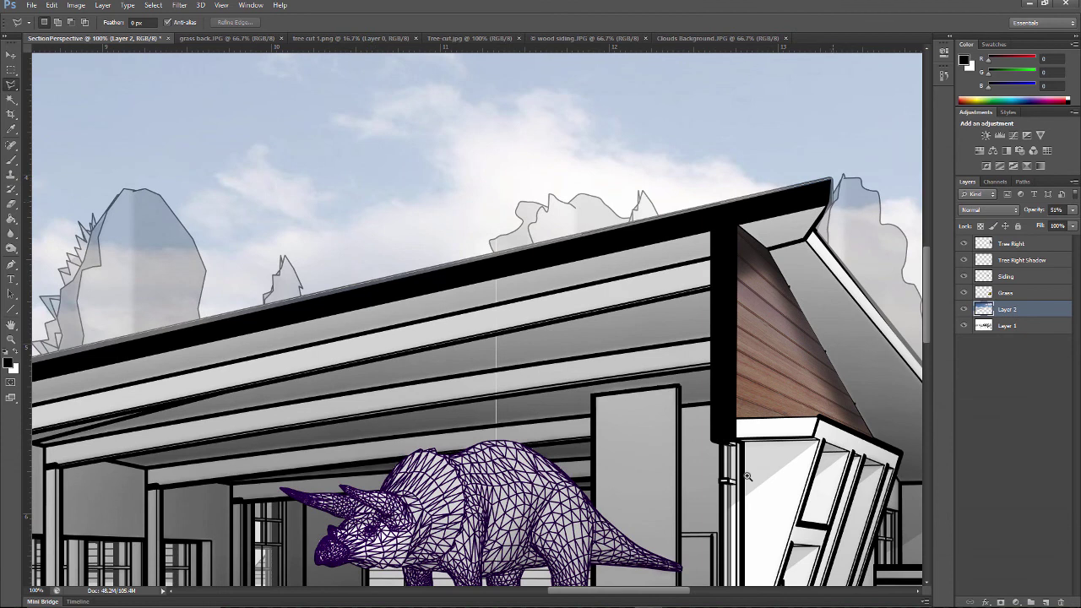
{"action": "left_click", "coordinate": [813, 229]}
{"action": "mouse_move", "coordinate": [741, 605]}
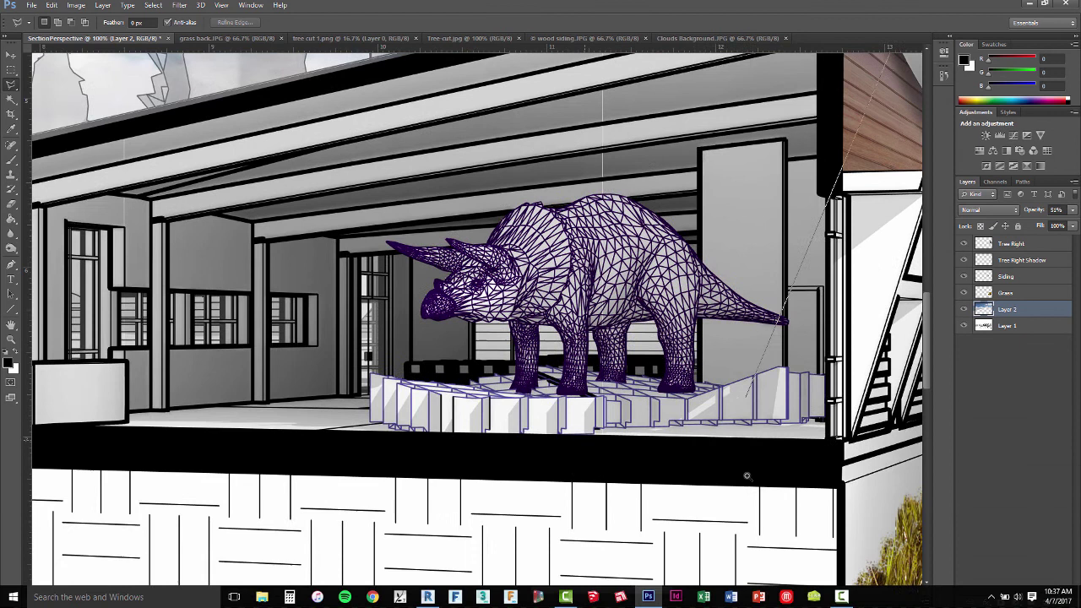
{"action": "left_click", "coordinate": [932, 377]}
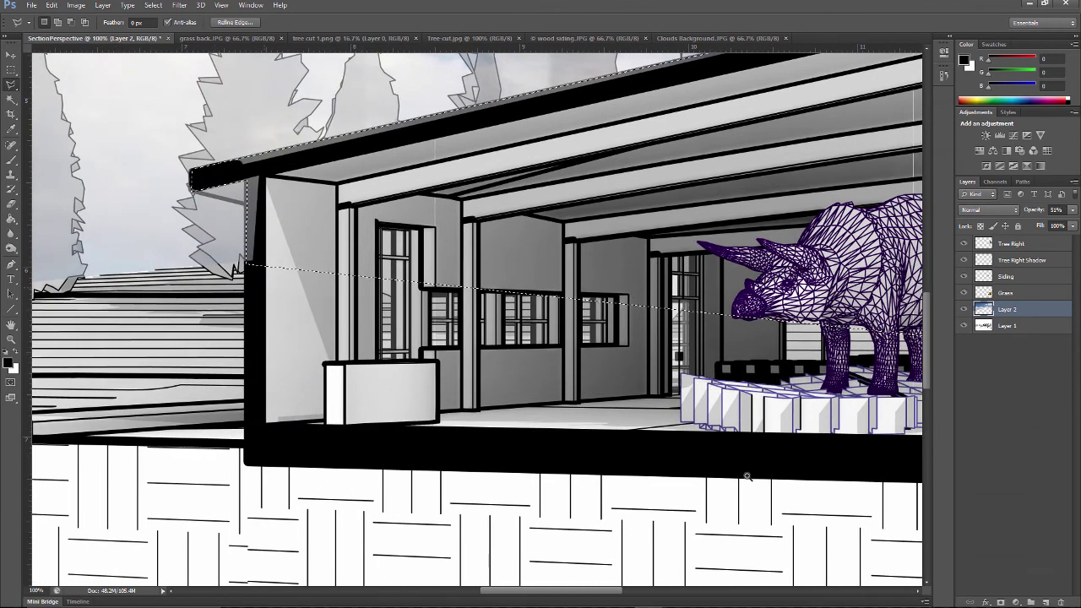
{"action": "left_click", "coordinate": [747, 476]}
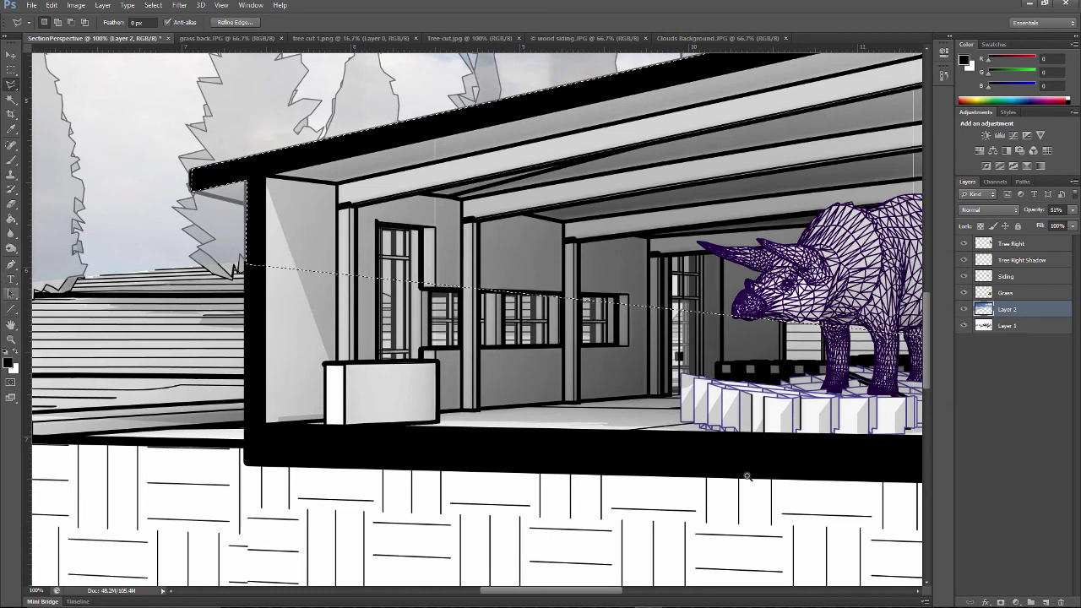
Clear the selection and return the sky layer's opacity to 100%.
{"action": "key", "text": "z"}
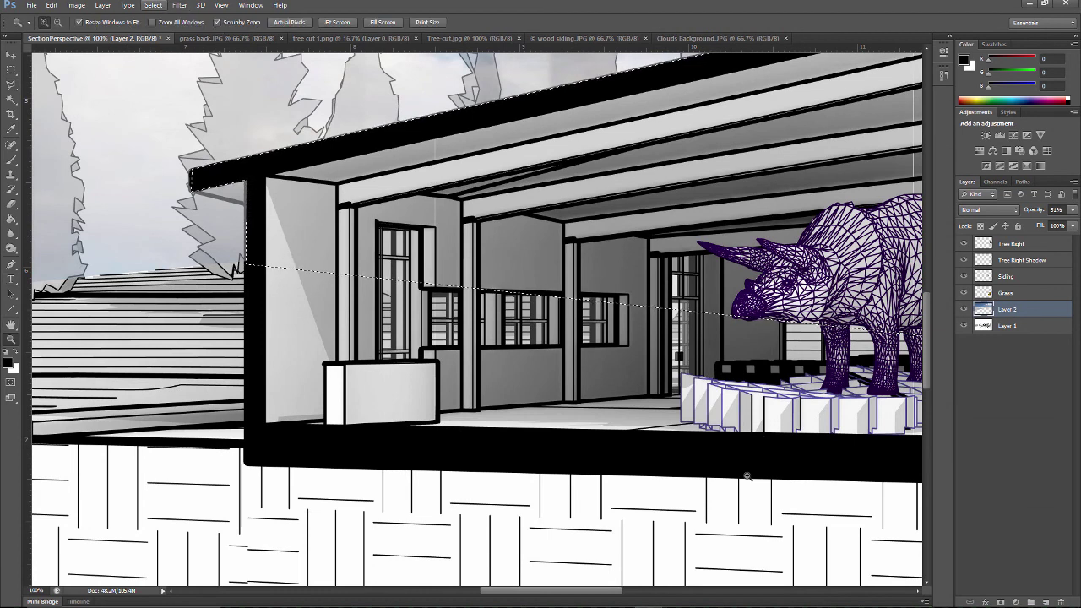
{"action": "key", "text": "alt+s"}
{"action": "key", "text": "Down"}
{"action": "key", "text": "Down"}
{"action": "key", "text": "Return"}
{"action": "left_click", "coordinate": [747, 476], "text": "alt"}
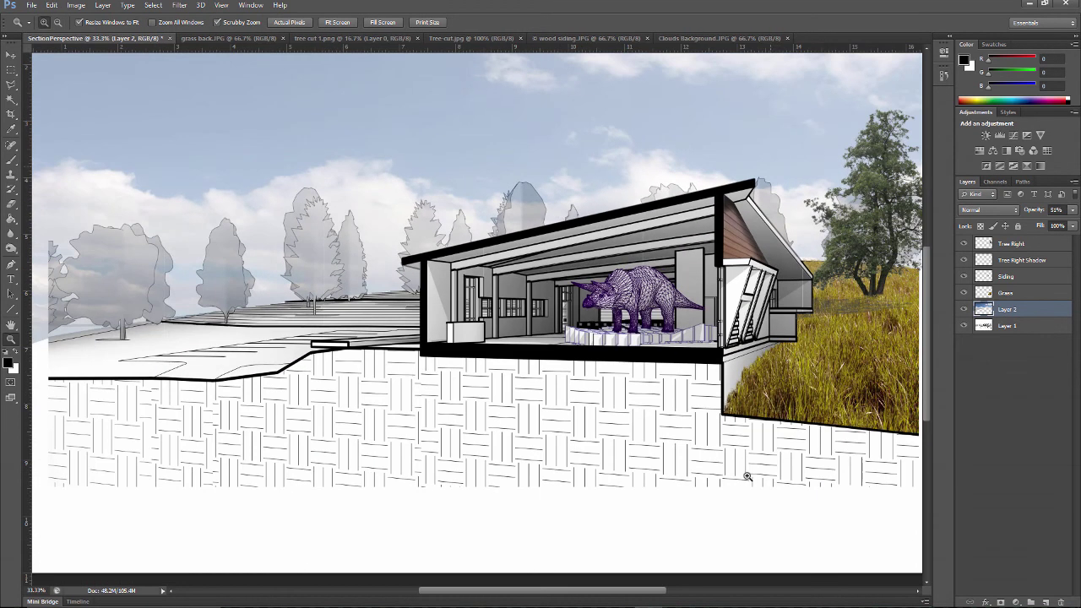
{"action": "key", "text": "0"}
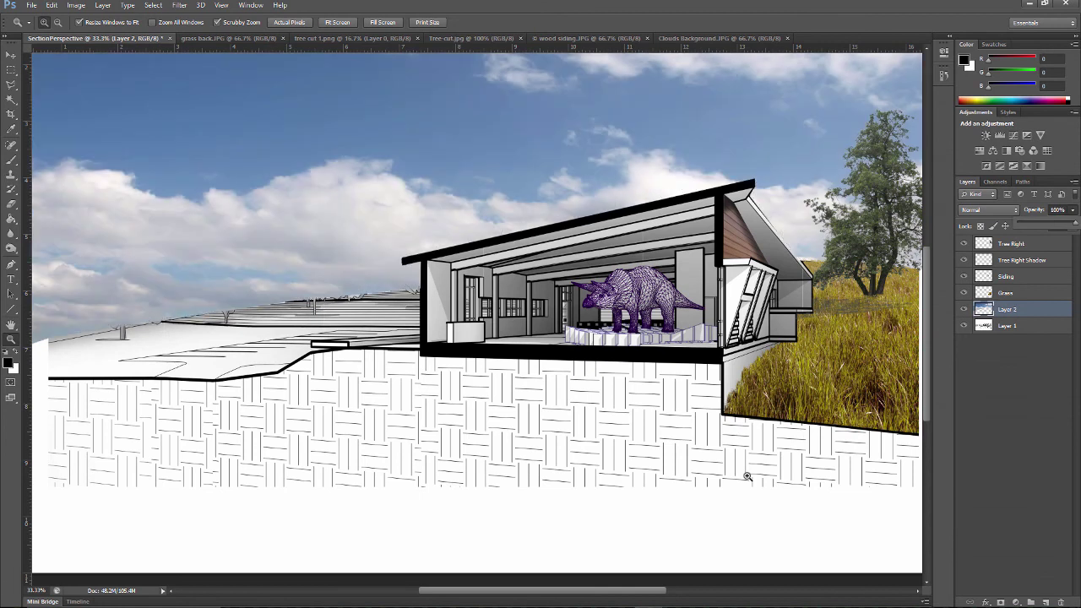
Lasso the outer edge of the sloping overhang on the building's right side, delete the sky covering it, and deselect.
{"action": "key", "text": "ctrl+0"}
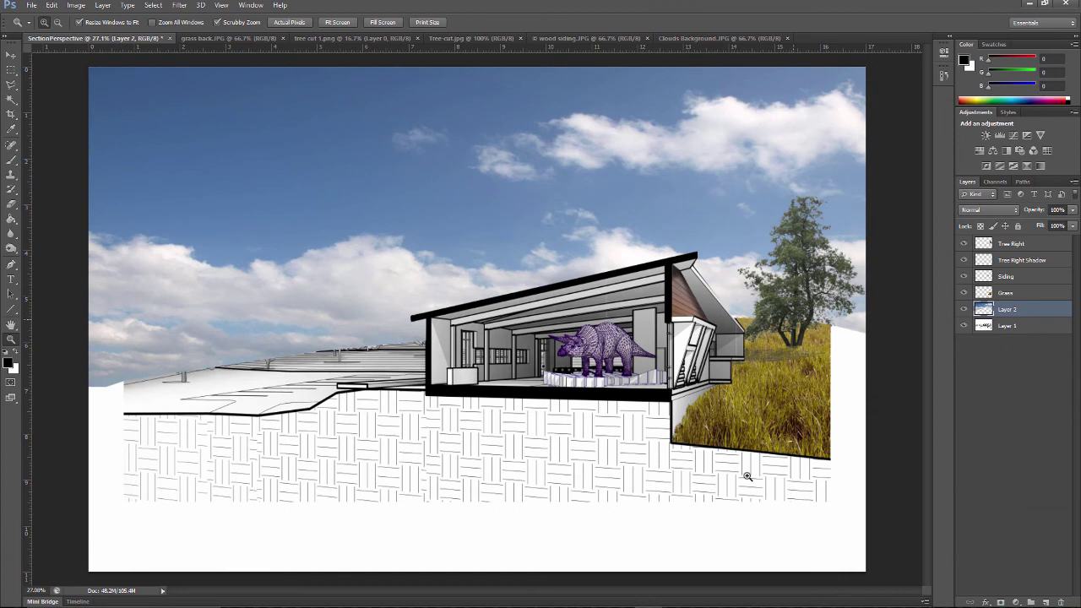
{"action": "key", "text": "ctrl+1"}
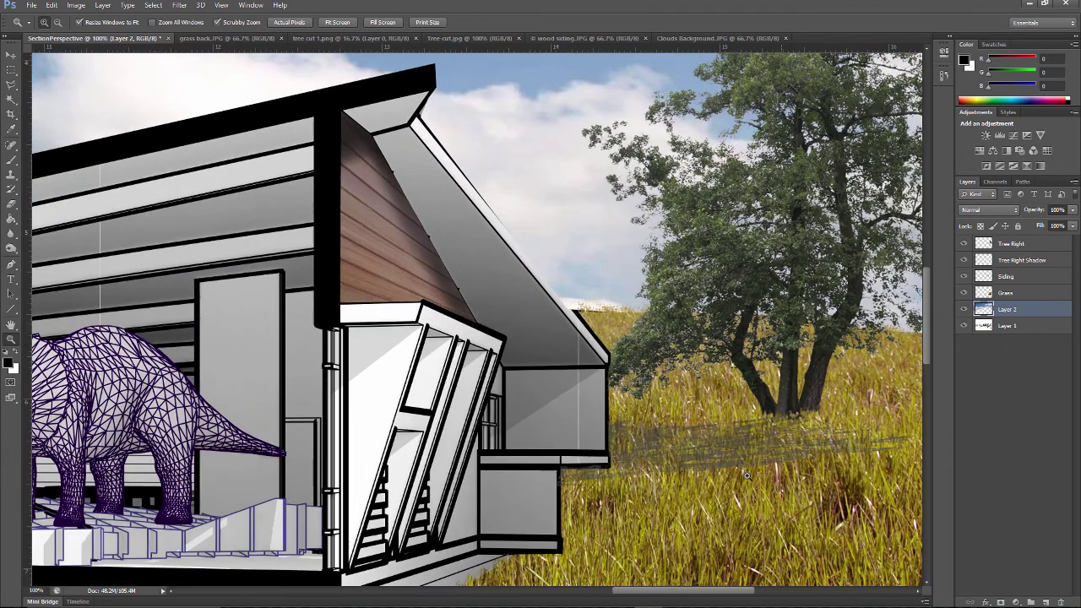
{"action": "scroll", "coordinate": [748, 475], "scroll_direction": "right", "scroll_amount": 3}
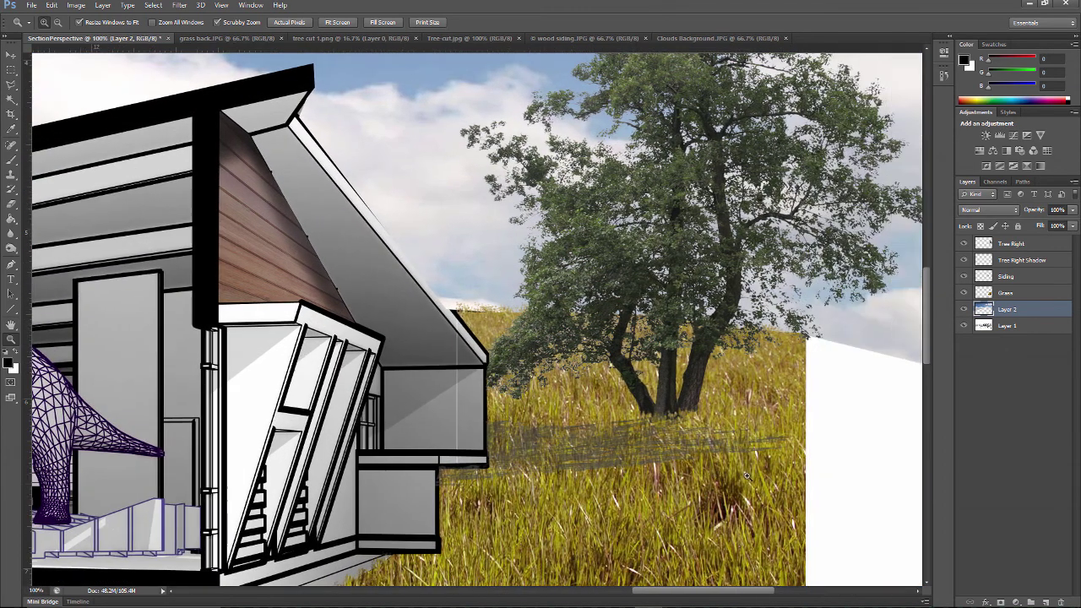
{"action": "scroll", "coordinate": [747, 475], "scroll_direction": "up", "scroll_amount": 1}
{"action": "scroll", "coordinate": [748, 476], "scroll_direction": "up", "scroll_amount": 1}
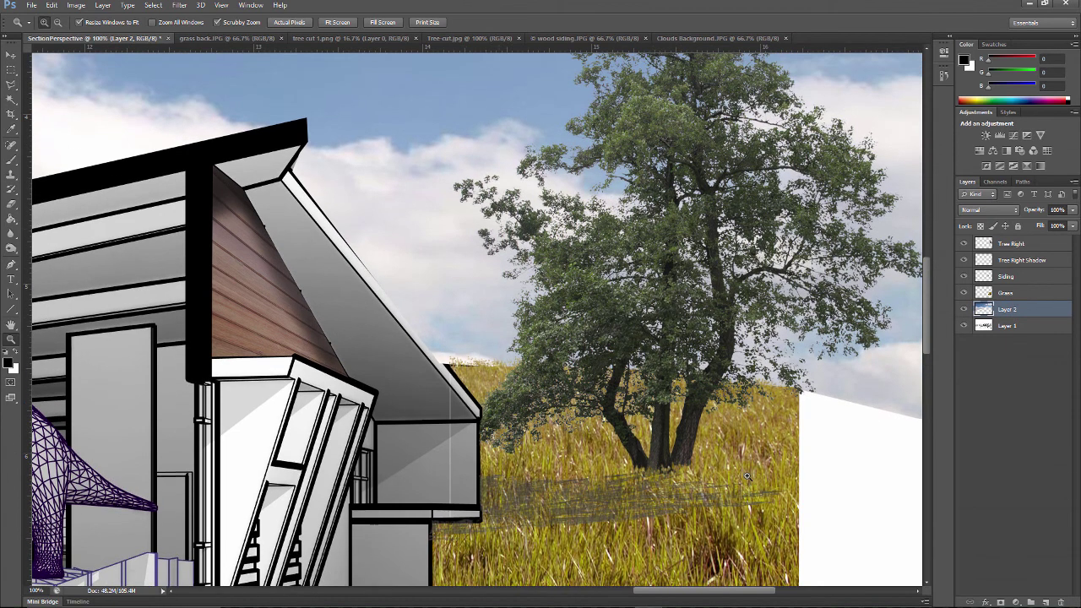
{"action": "scroll", "coordinate": [748, 476], "scroll_direction": "up", "scroll_amount": 1}
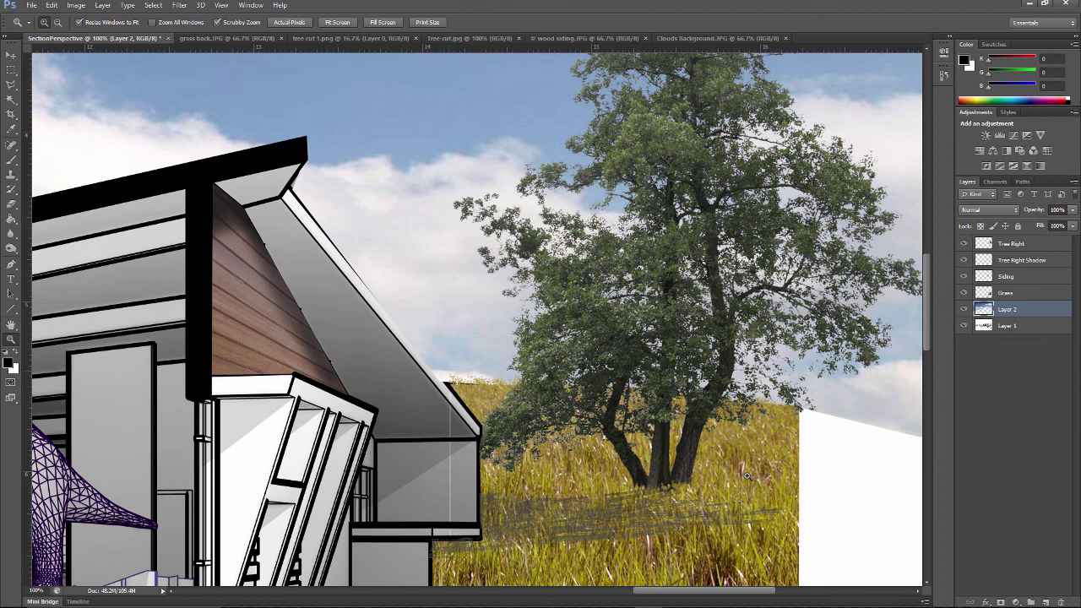
{"action": "key", "text": "l"}
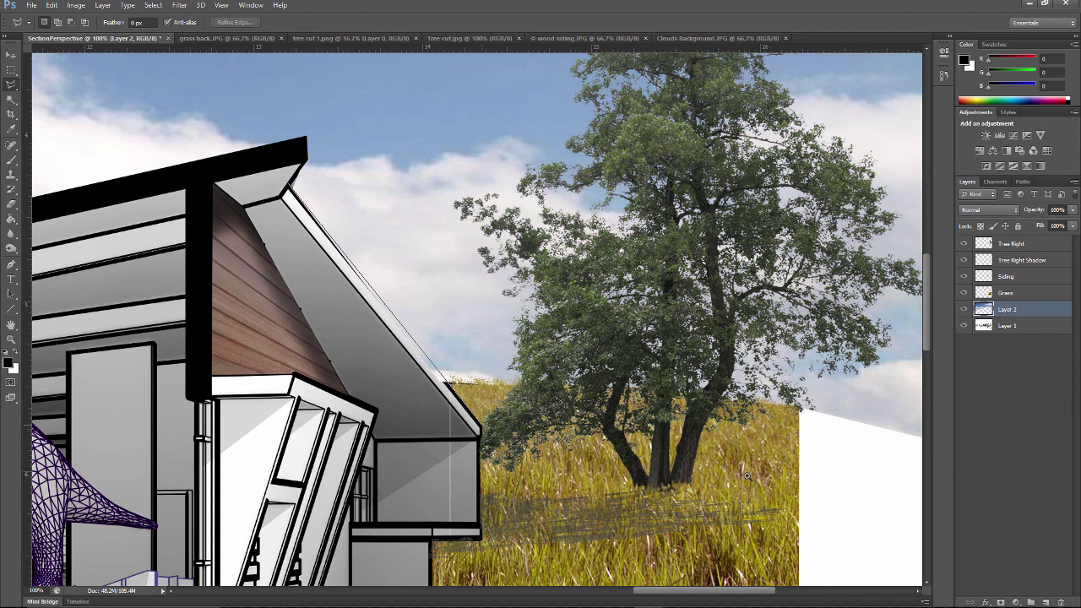
{"action": "left_click", "coordinate": [476, 436]}
{"action": "left_click", "coordinate": [279, 191]}
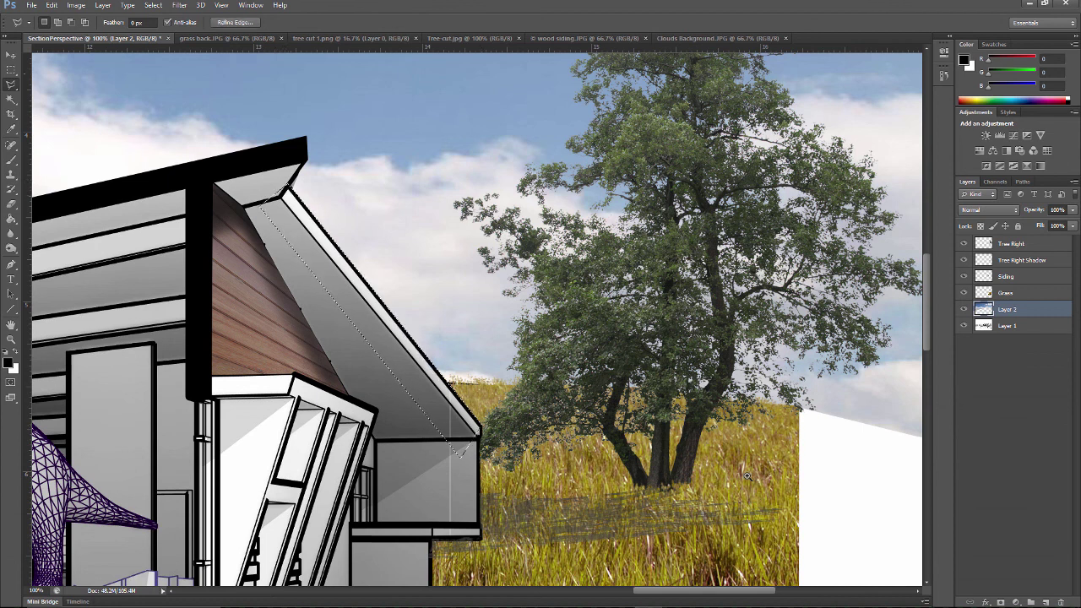
{"action": "left_click", "coordinate": [153, 5]}
{"action": "left_click", "coordinate": [164, 28]}
Make Layer 1 active, hide every layer above it to view the line drawing alone, and show them again.
{"action": "key", "text": "alt+bracketleft"}
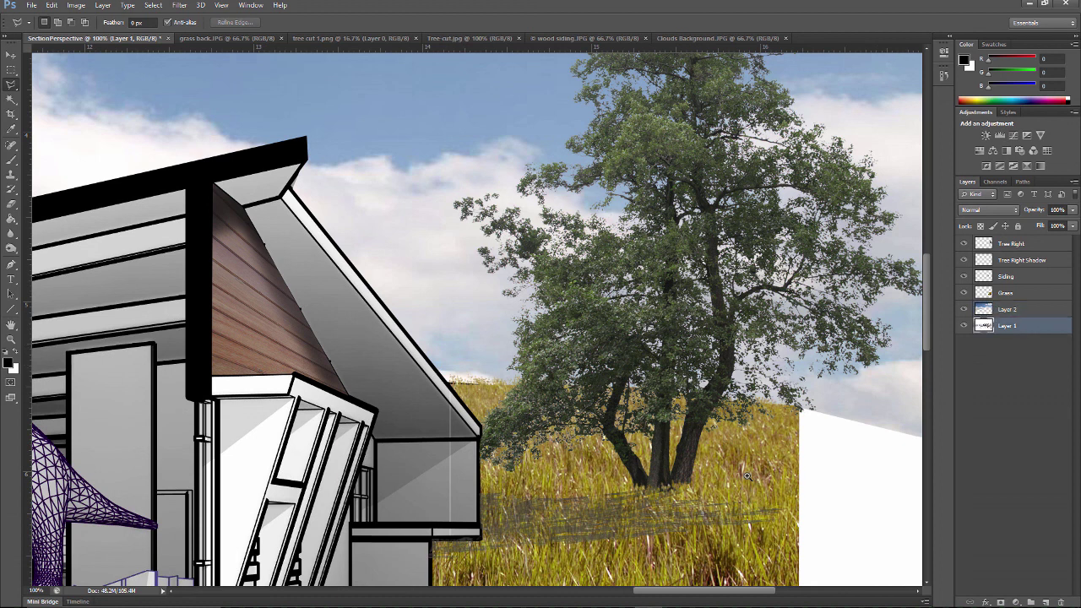
{"action": "key", "text": "ctrl+comma"}
{"action": "key", "text": "ctrl+comma"}
{"action": "left_click_drag", "start_coordinate": [964, 309], "coordinate": [964, 243]}
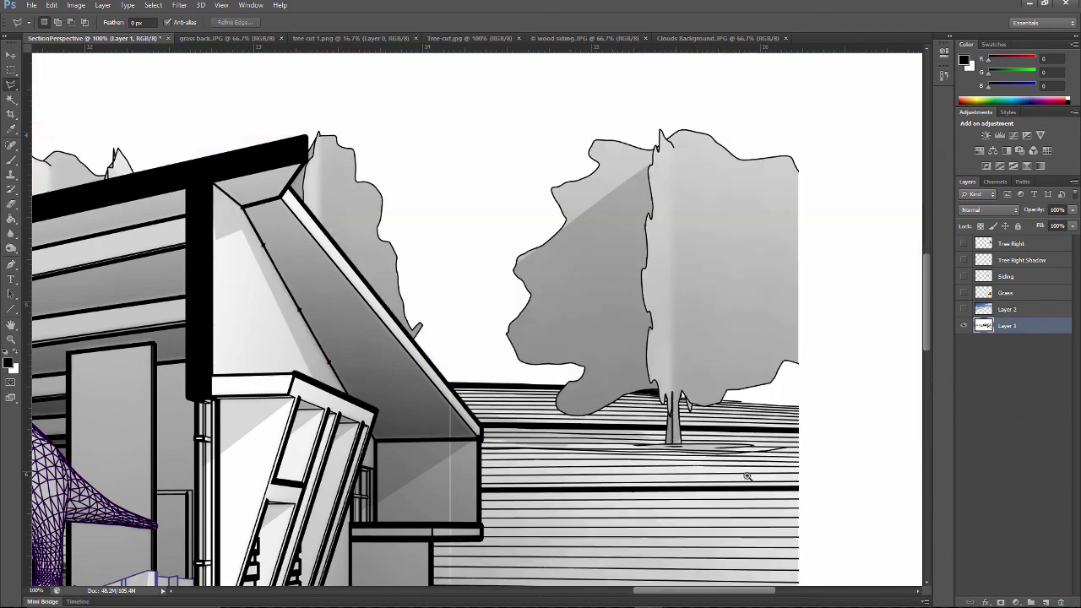
{"action": "key", "text": "ctrl+alt+comma"}
Duplicate Layer 1 and rename the copy Lines Only.
{"action": "left_click_drag", "start_coordinate": [1014, 326], "coordinate": [1046, 602]}
{"action": "double_click", "coordinate": [1015, 326]}
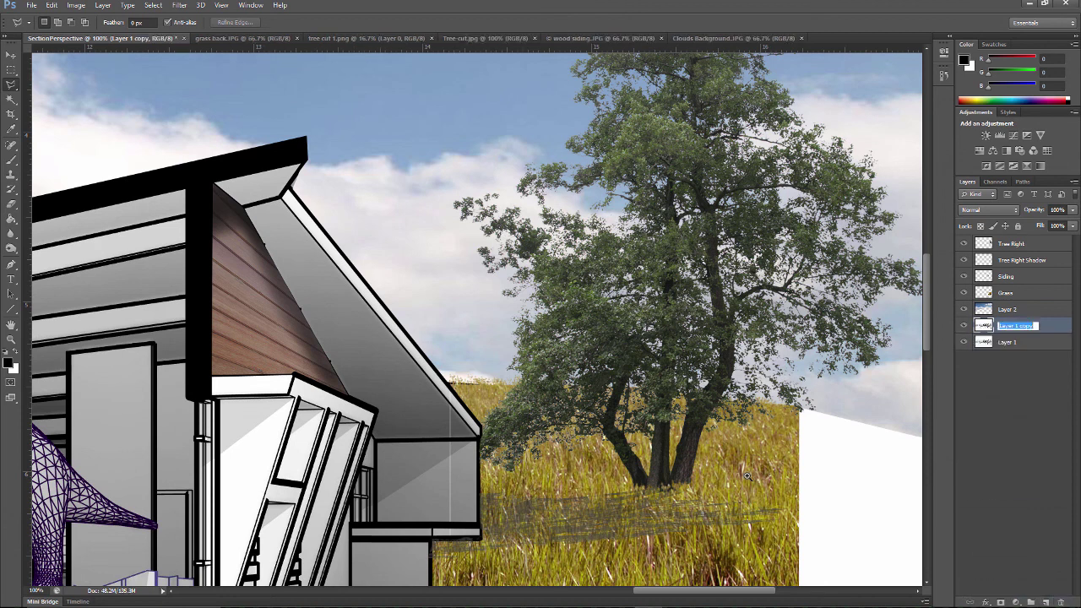
{"action": "type", "text": "Lines Only"}
{"action": "key", "text": "Return"}
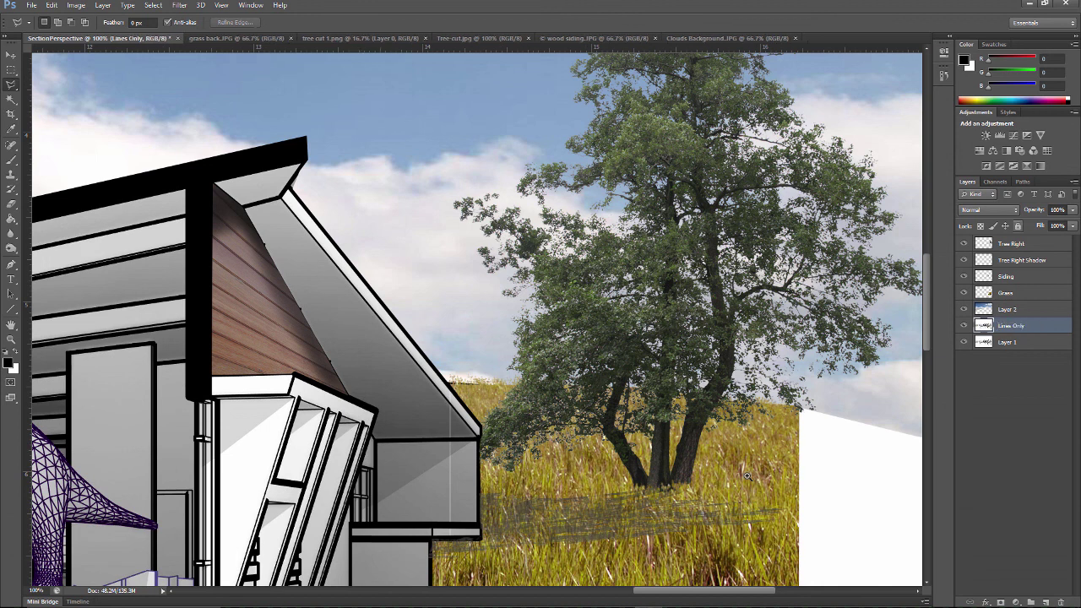
Place the Lines Only layer at the top of the layer stack and set its blending mode to Multiply.
{"action": "left_click_drag", "start_coordinate": [1011, 326], "coordinate": [1011, 238]}
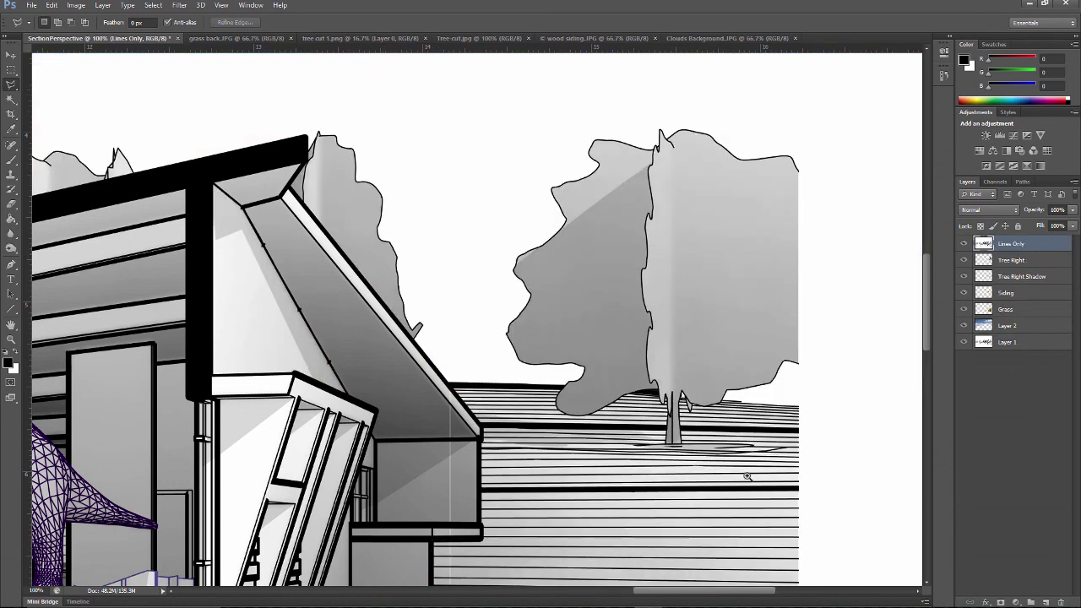
{"action": "left_click", "coordinate": [997, 210]}
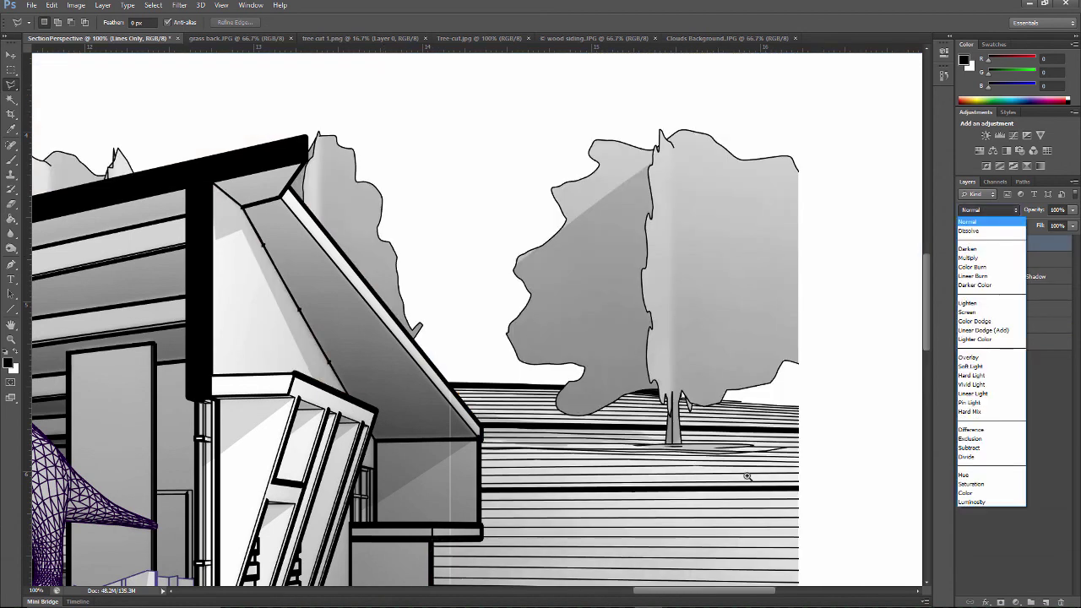
{"action": "left_click", "coordinate": [968, 258]}
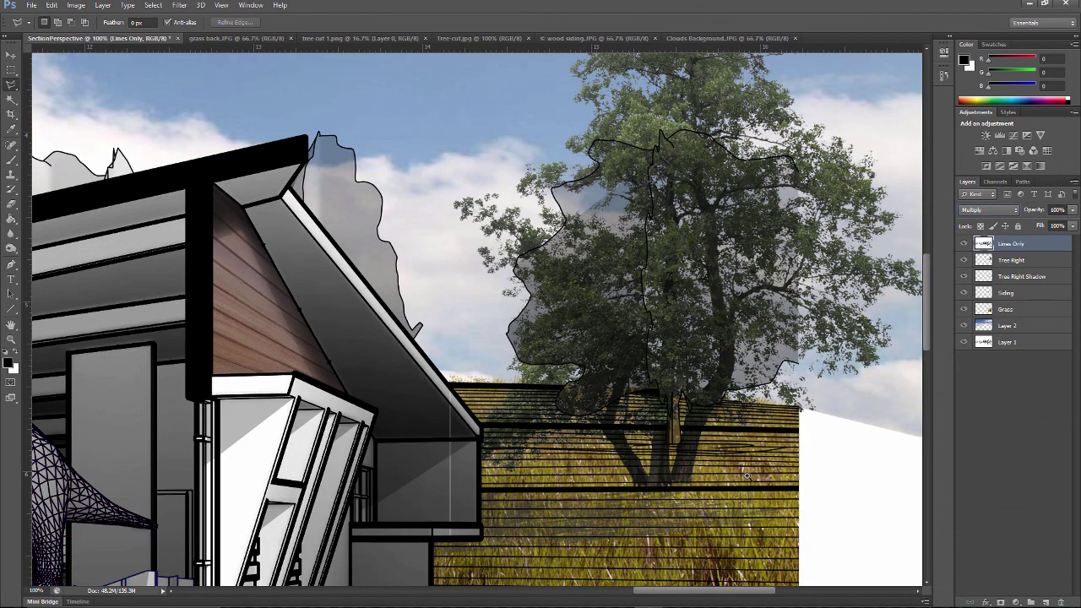
{"action": "key", "text": "z"}
{"action": "key", "text": "ctrl+minus"}
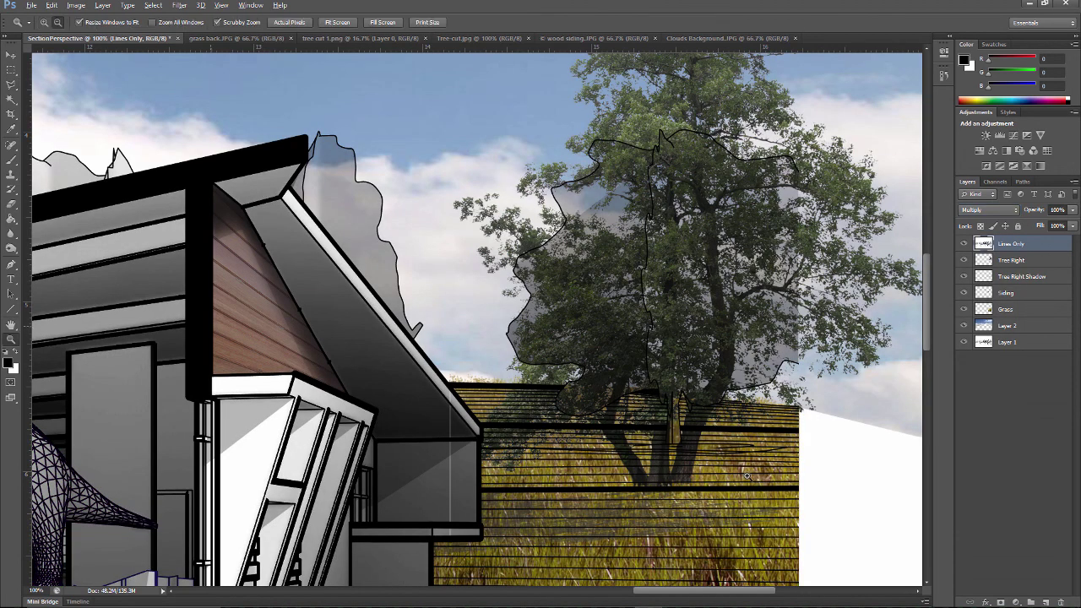
{"action": "key", "text": "ctrl+minus"}
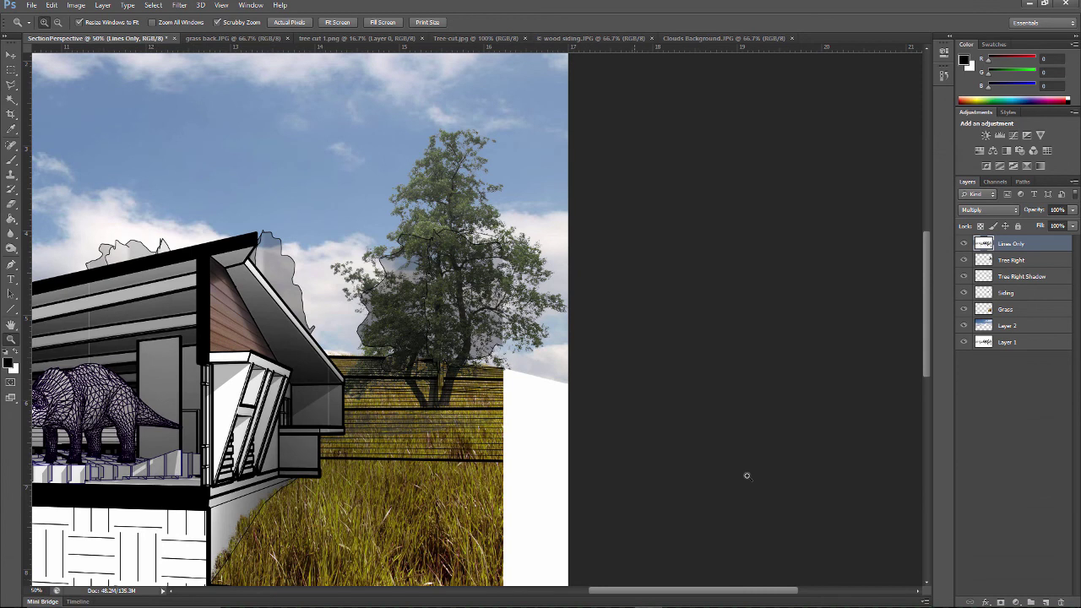
Hide Layer 1 so that only the Lines Only copy supplies the line drawing.
{"action": "scroll", "coordinate": [746, 475], "scroll_direction": "left", "scroll_amount": 5}
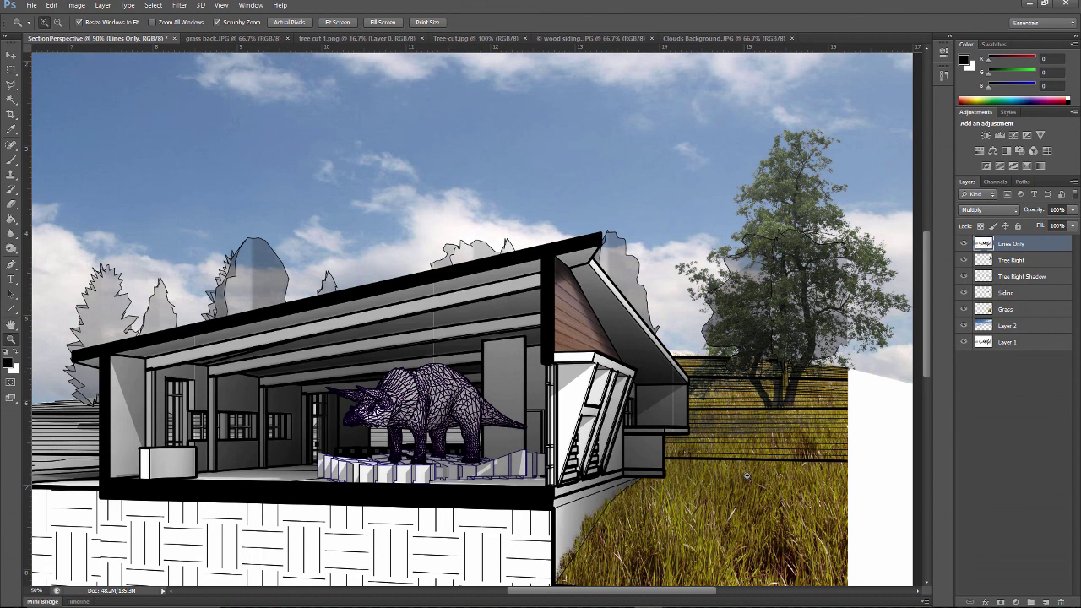
{"action": "left_click", "coordinate": [964, 341]}
{"action": "left_click", "coordinate": [964, 342]}
{"action": "left_click", "coordinate": [964, 341]}
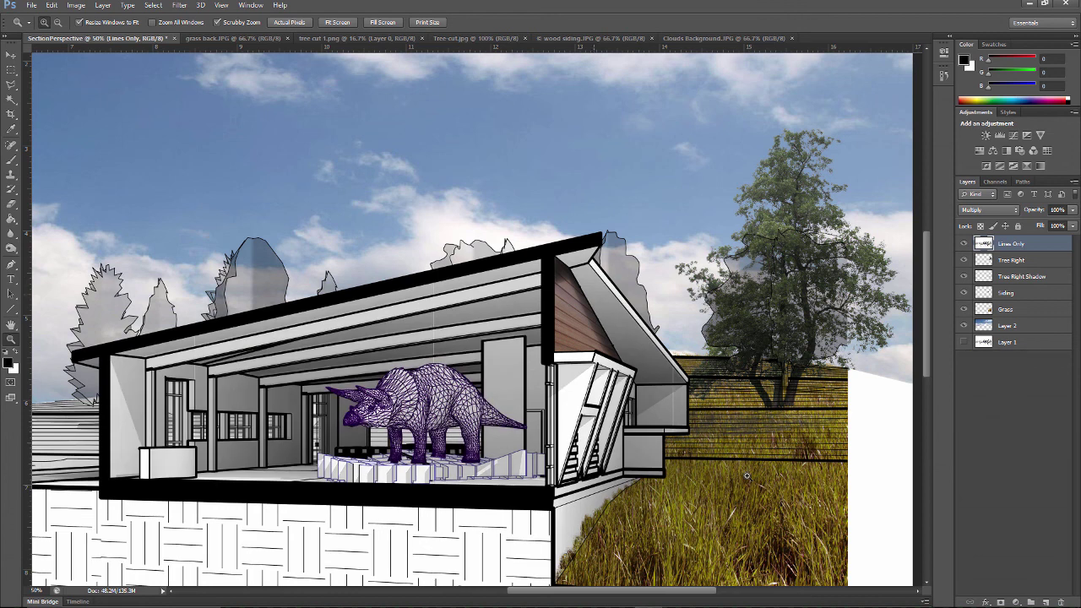
Hide the layers from Tree Right down to Layer 2 to view the linework alone, and show them again.
{"action": "left_click_drag", "start_coordinate": [964, 260], "coordinate": [964, 326]}
{"action": "left_click", "coordinate": [964, 260]}
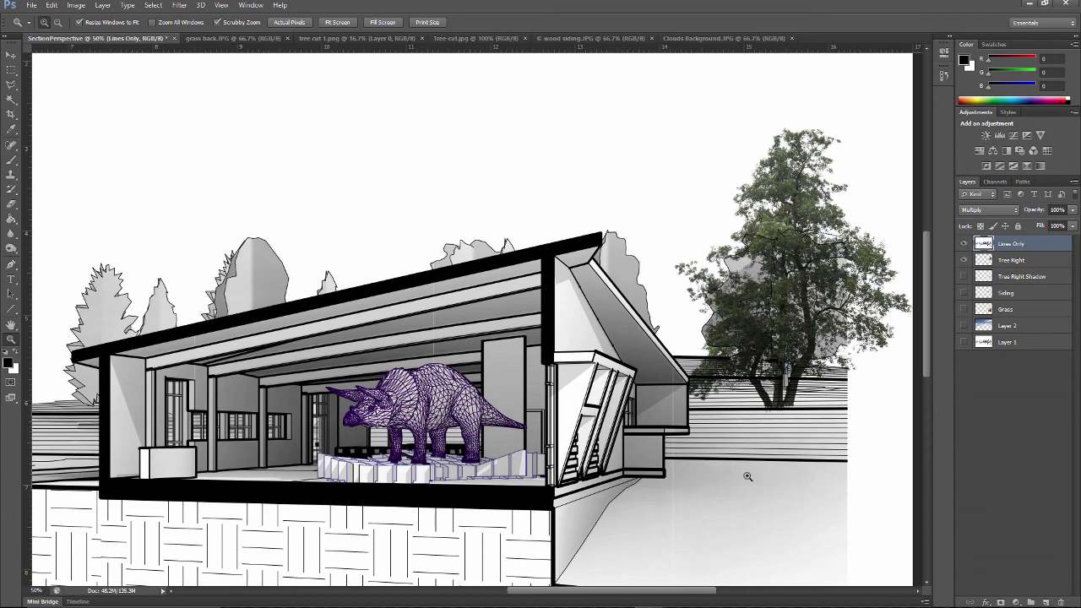
{"action": "left_click", "coordinate": [964, 276]}
{"action": "left_click", "coordinate": [964, 292]}
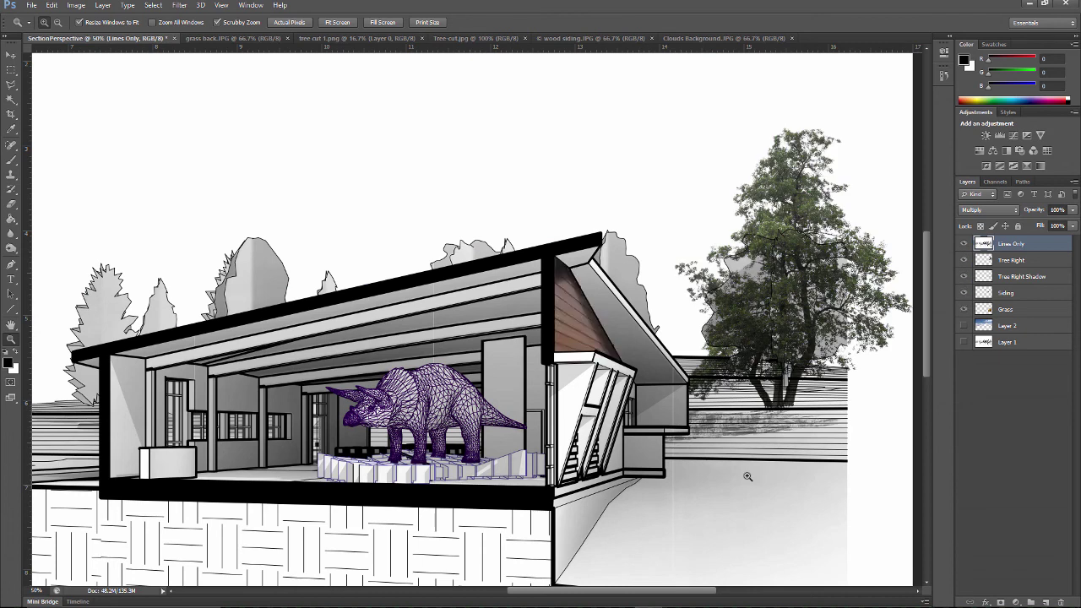
{"action": "left_click", "coordinate": [964, 309]}
{"action": "left_click", "coordinate": [964, 325]}
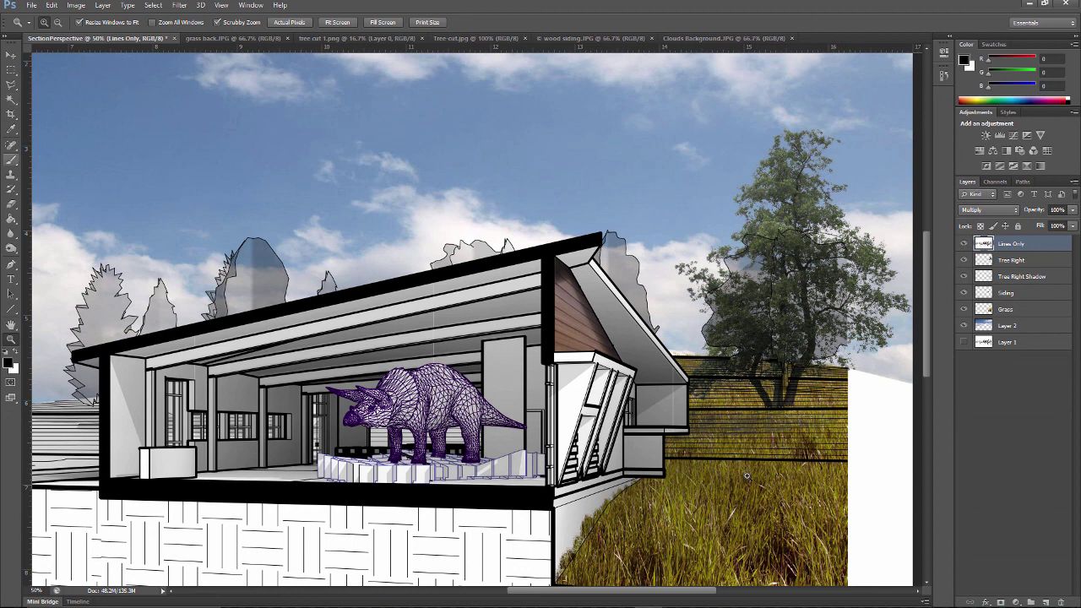
Erase the drawn tree outline and shading behind the photo tree on Lines Only, using a 119 px Eraser.
{"action": "left_click", "coordinate": [12, 204]}
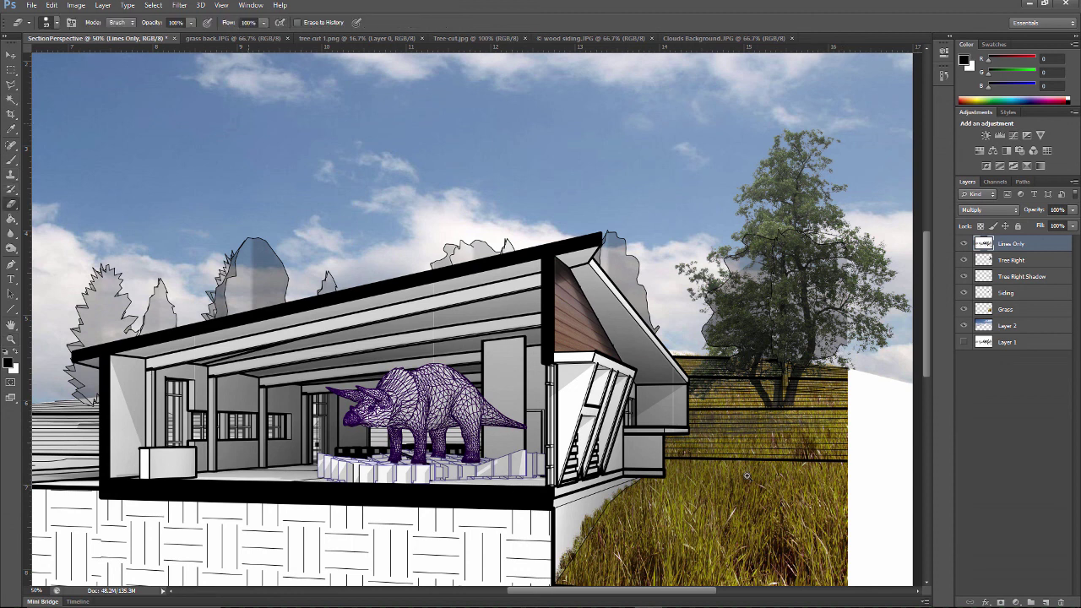
{"action": "left_click", "coordinate": [56, 22]}
{"action": "left_click_drag", "start_coordinate": [26, 58], "coordinate": [76, 58]}
{"action": "key", "text": "Return"}
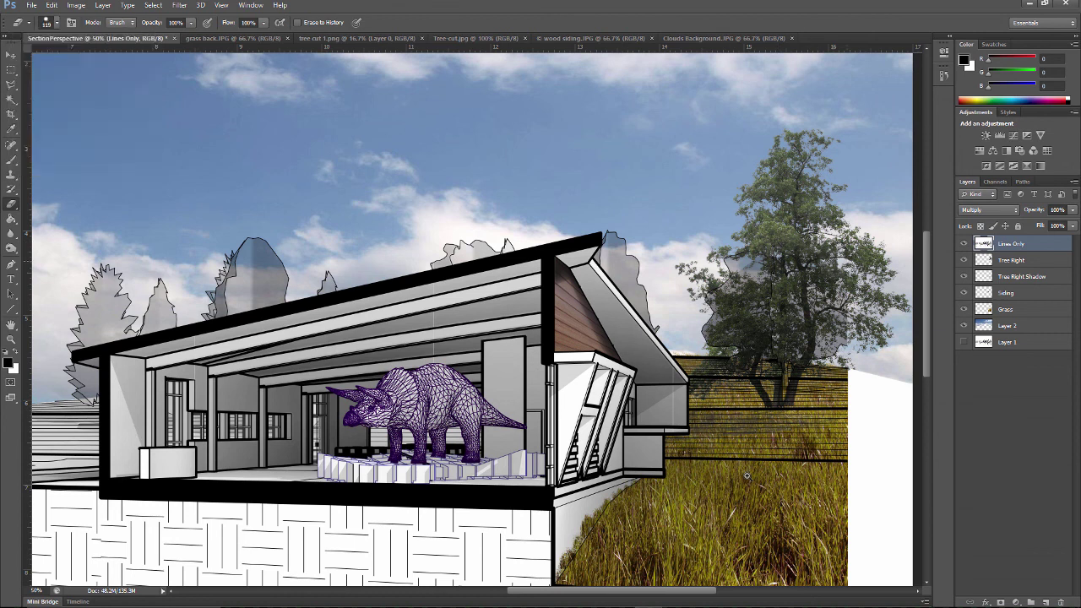
{"action": "mouse_move", "coordinate": [743, 291]}
{"action": "left_mouse_down"}
{"action": "mouse_move", "coordinate": [718, 338]}
{"action": "mouse_move", "coordinate": [832, 342]}
{"action": "left_mouse_up"}
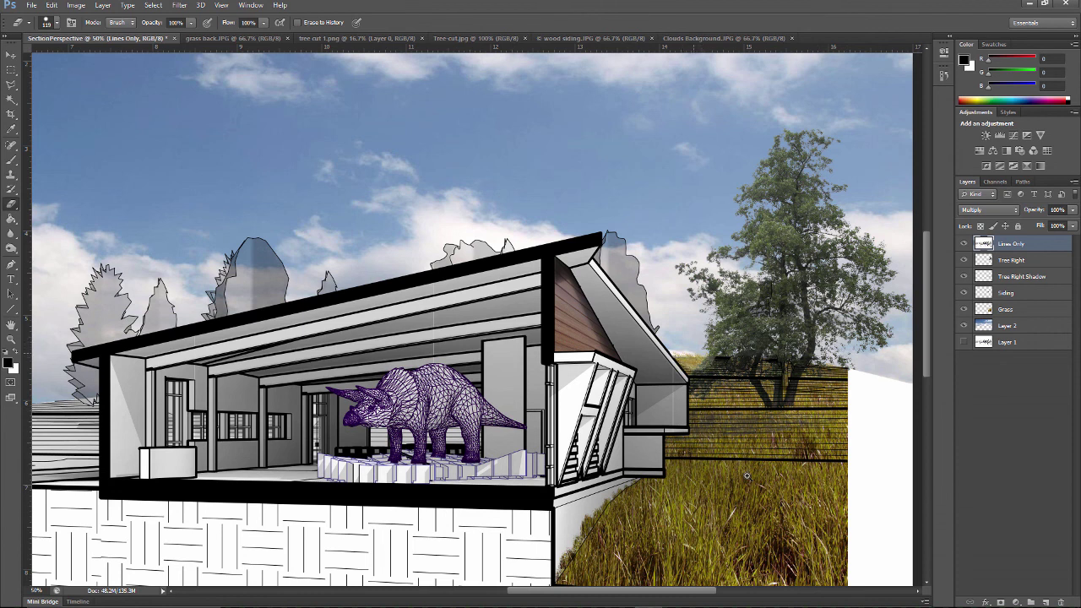
Erase the remaining contour lines and shading over the grass hill on Lines Only, down to the section's lower edge.
{"action": "mouse_move", "coordinate": [713, 368]}
{"action": "left_mouse_down"}
{"action": "mouse_move", "coordinate": [707, 448]}
{"action": "mouse_move", "coordinate": [686, 466]}
{"action": "mouse_move", "coordinate": [879, 485]}
{"action": "mouse_move", "coordinate": [728, 441]}
{"action": "mouse_move", "coordinate": [849, 430]}
{"action": "mouse_move", "coordinate": [845, 372]}
{"action": "mouse_move", "coordinate": [820, 418]}
{"action": "mouse_move", "coordinate": [773, 397]}
{"action": "mouse_move", "coordinate": [735, 405]}
{"action": "mouse_move", "coordinate": [725, 359]}
{"action": "left_mouse_up"}
{"action": "mouse_move", "coordinate": [725, 487]}
{"action": "left_mouse_down"}
{"action": "mouse_move", "coordinate": [663, 504]}
{"action": "mouse_move", "coordinate": [638, 534]}
{"action": "left_mouse_up"}
{"action": "scroll", "coordinate": [747, 476], "scroll_direction": "down", "scroll_amount": 3}
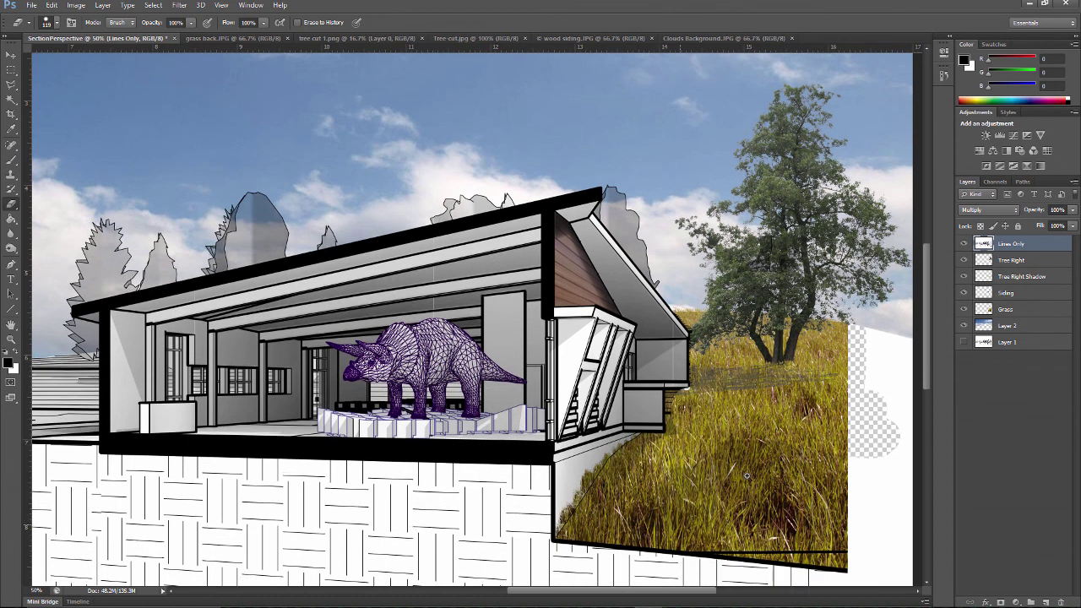
{"action": "left_click_drag", "start_coordinate": [706, 490], "coordinate": [718, 494]}
{"action": "mouse_move", "coordinate": [801, 512]}
{"action": "left_mouse_down"}
{"action": "mouse_move", "coordinate": [844, 516]}
{"action": "mouse_move", "coordinate": [703, 526]}
{"action": "left_mouse_up"}
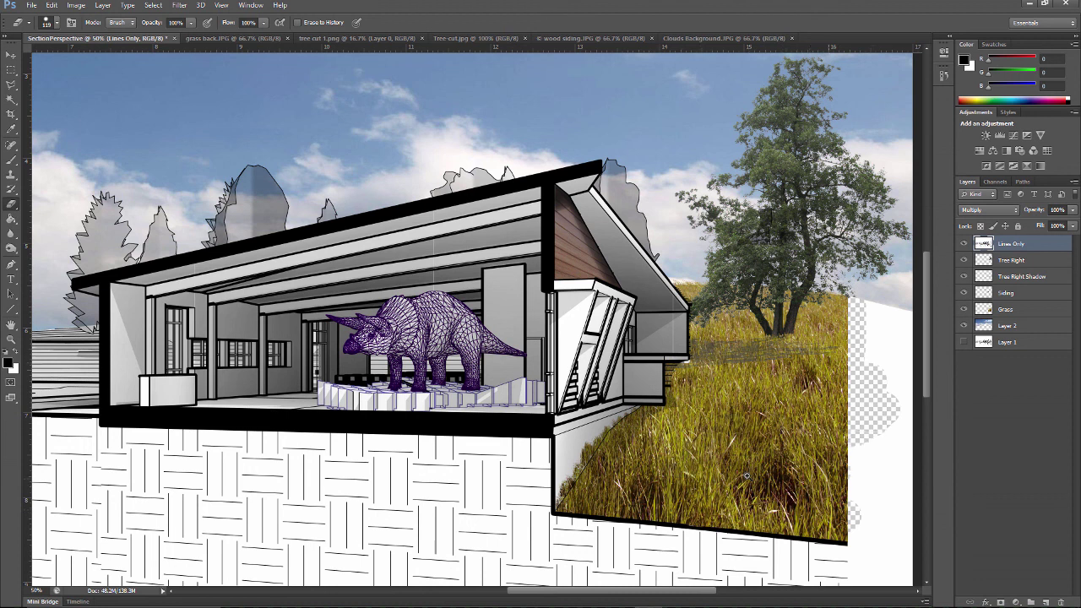
{"action": "key", "text": "z"}
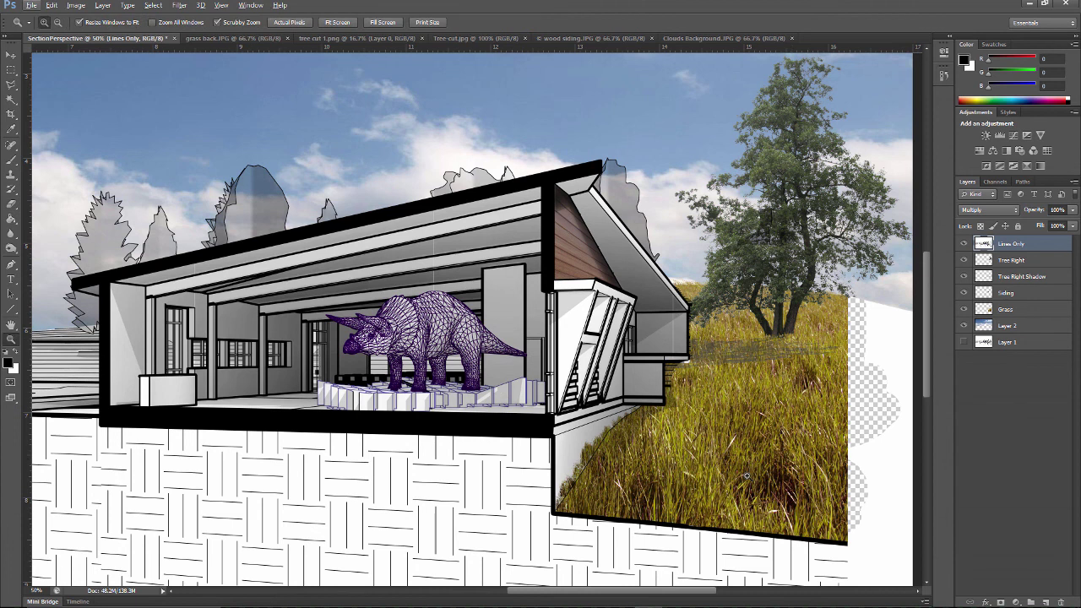
{"action": "key", "text": "ctrl+0"}
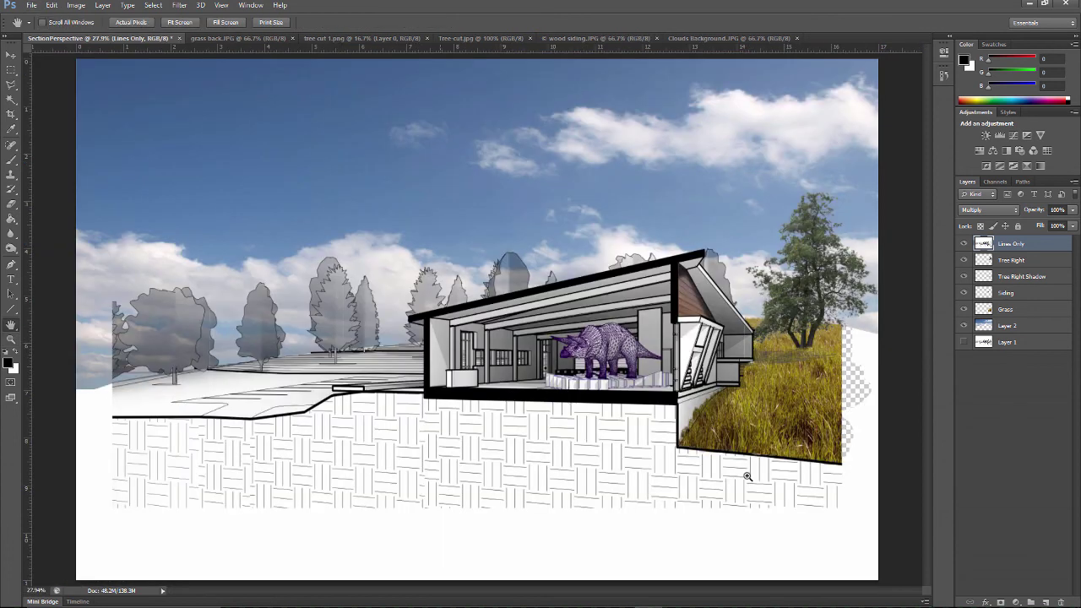